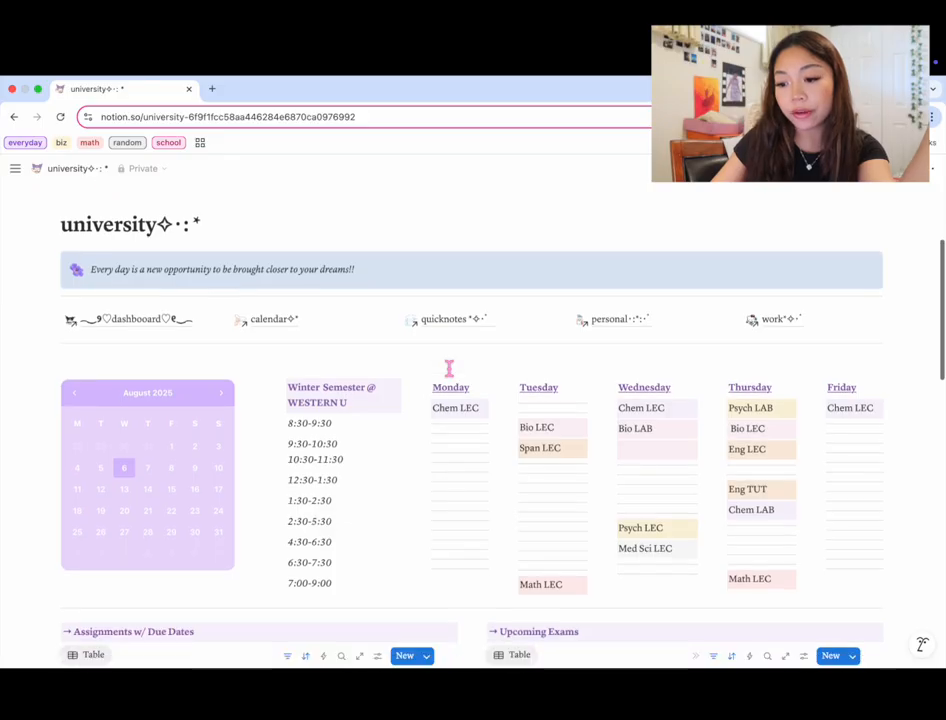
- Set the LinkedIn Assignment's deadline to August 21, 2025 in the Assignments w/ Due Dates table
scroll(449, 369, "down", 4)
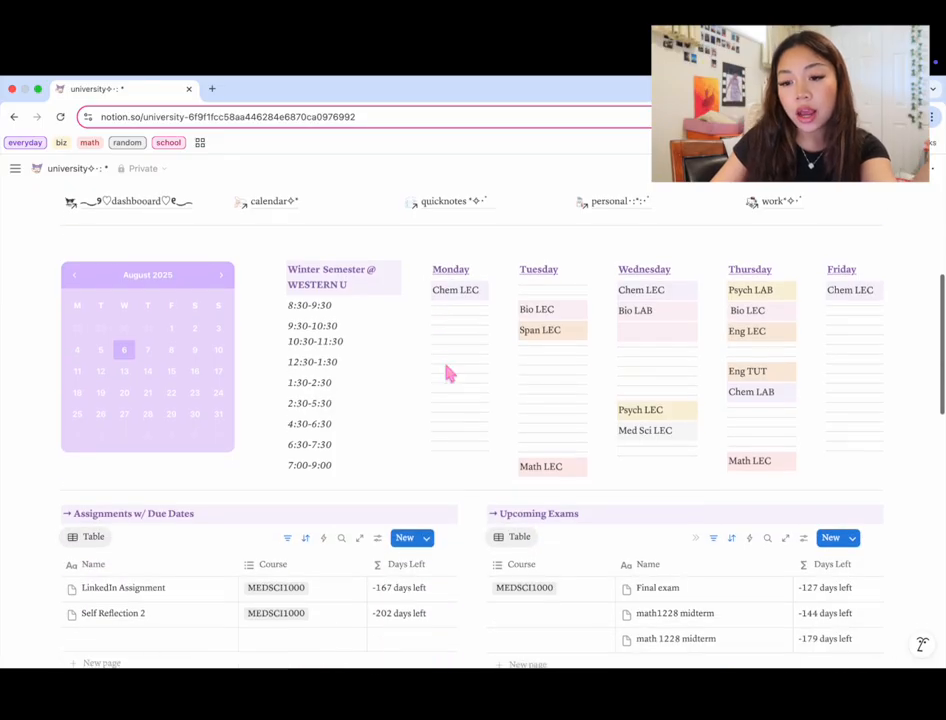
scroll(449, 373, "down", 4)
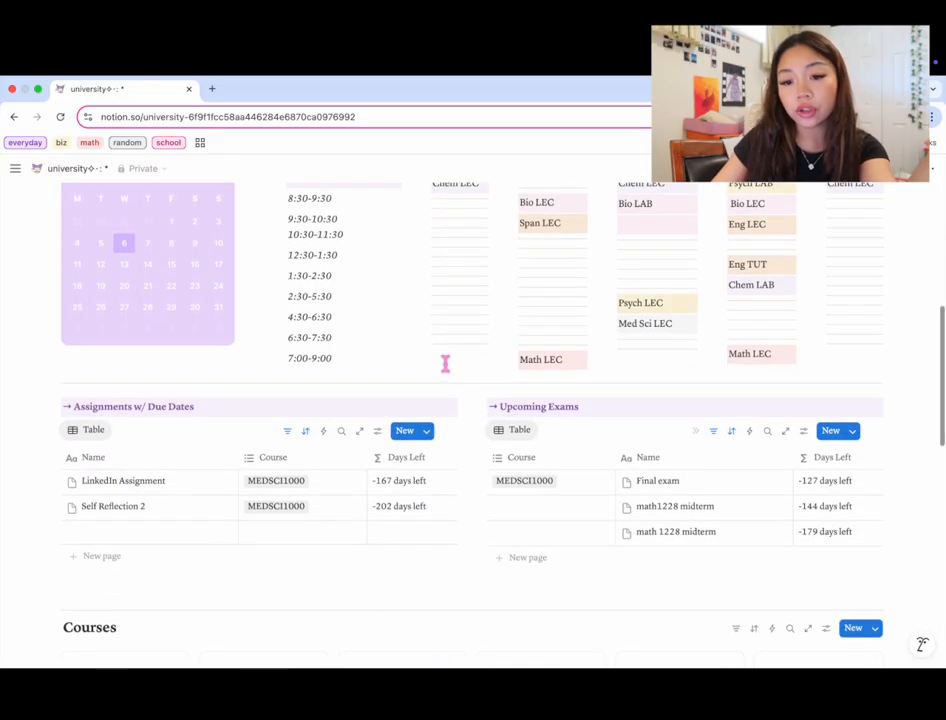
scroll(445, 363, "down", 4)
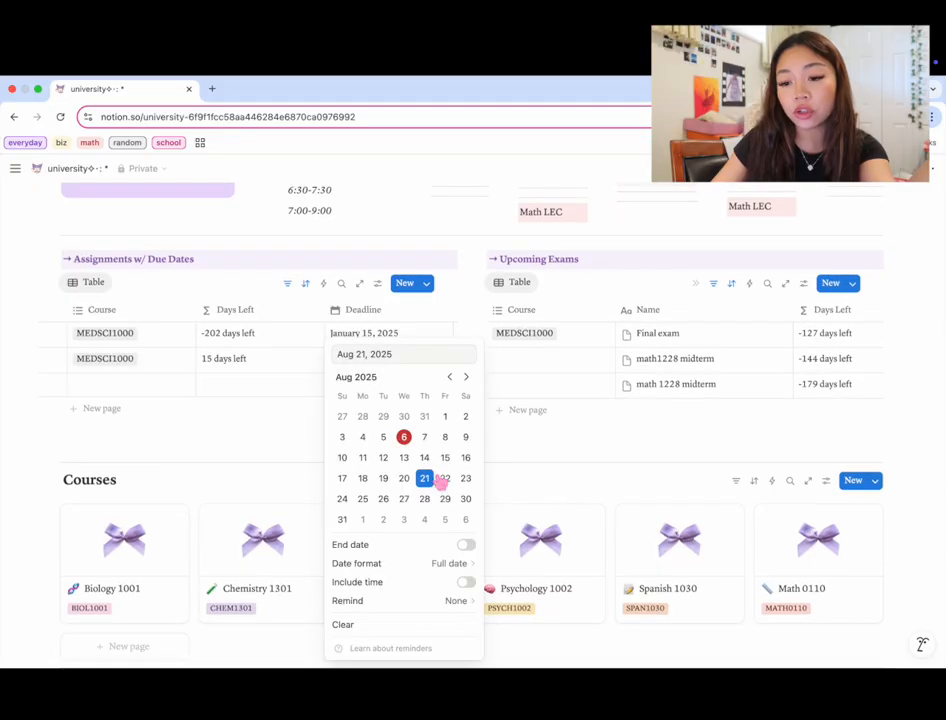
left_click(299, 438)
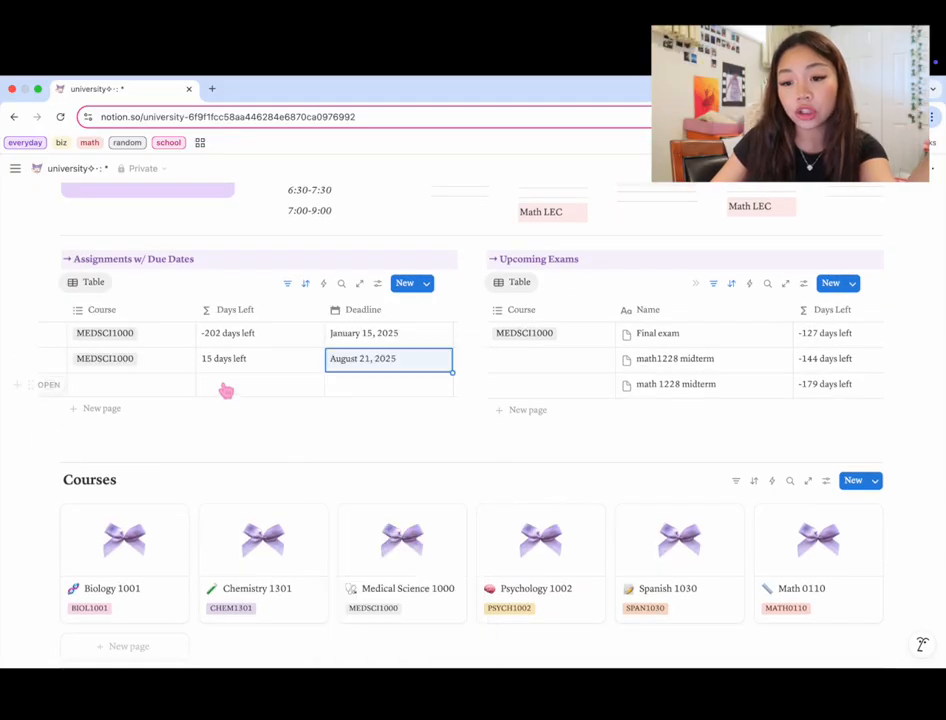
- Review the Courses, Tasks, Links and MISC. sections of the university page, and look over its Clubs page
scroll(271, 380, "down", 4)
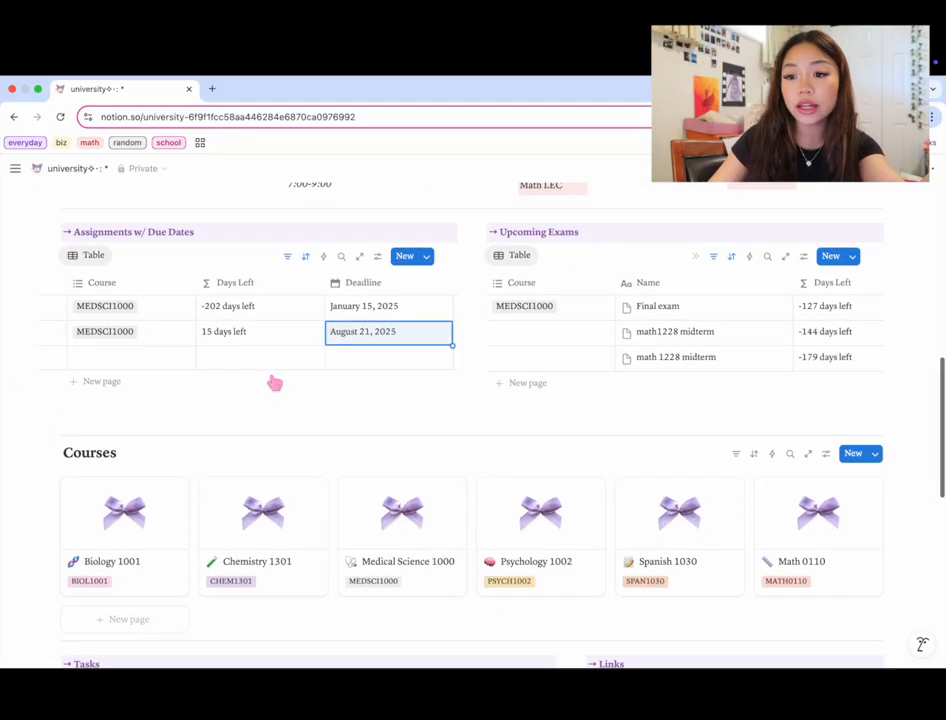
scroll(268, 378, "down", 5)
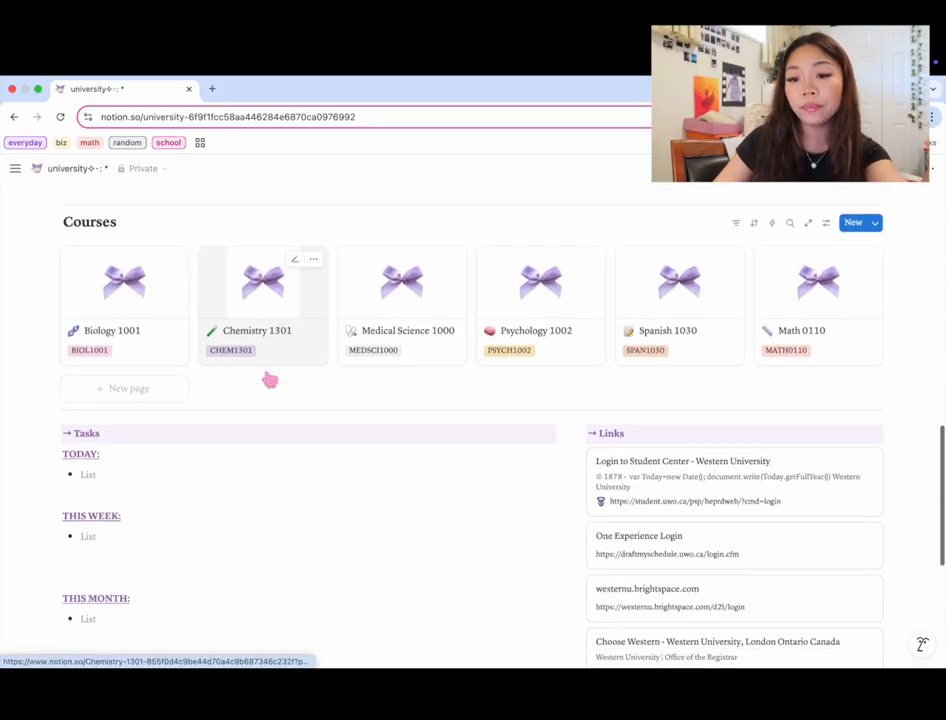
scroll(266, 371, "down", 3)
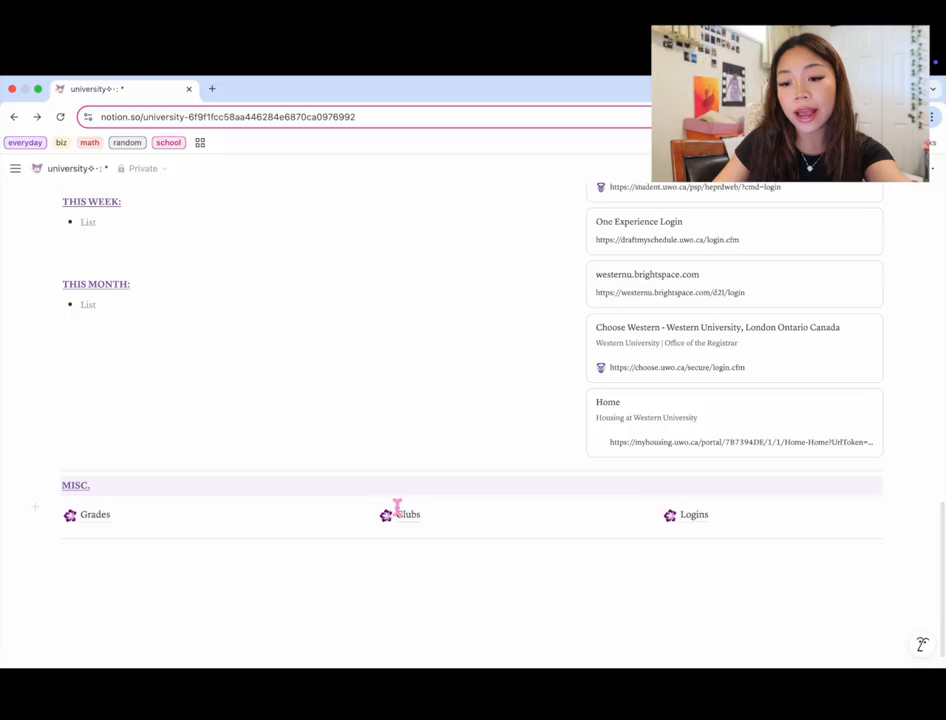
left_click(410, 522)
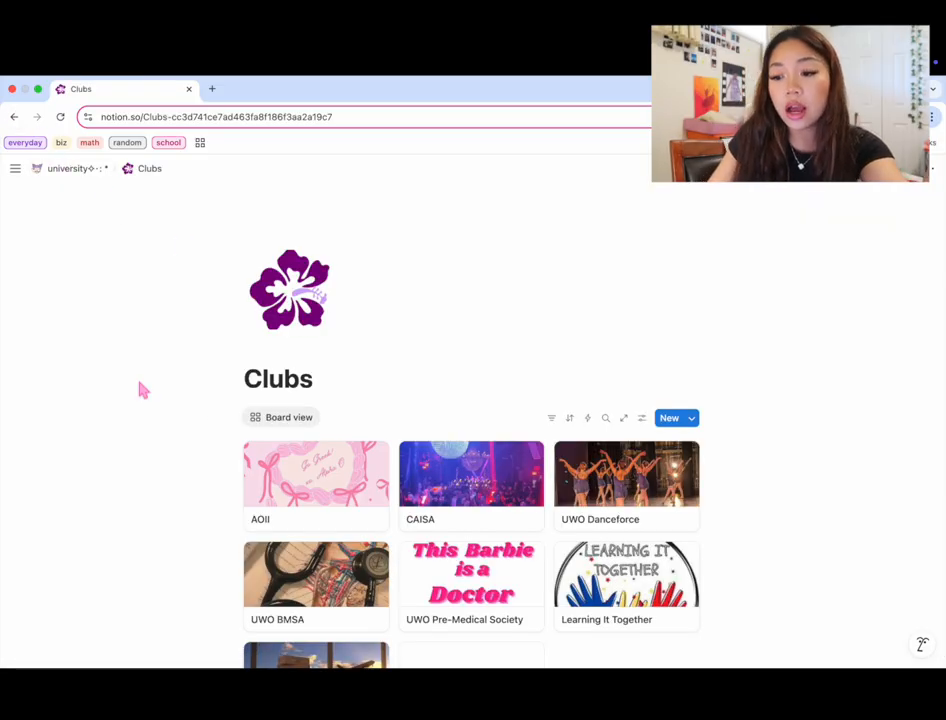
scroll(141, 388, "down", 2)
scroll(141, 388, "up", 2)
- Open the Notion website in a new browser tab through a Google search for "notion"
left_click(212, 89)
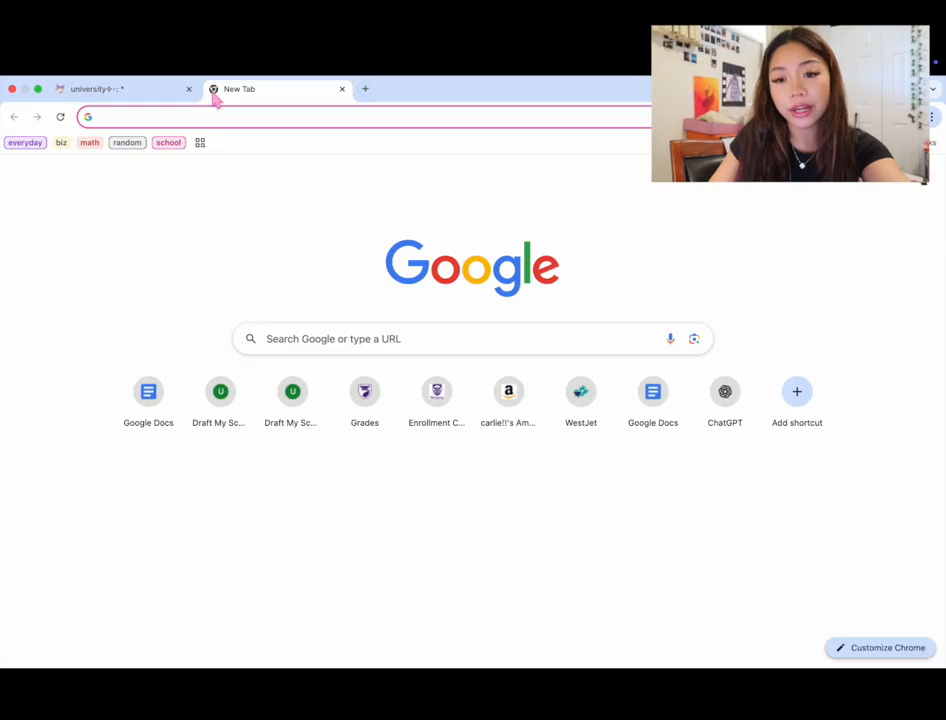
type("notion")
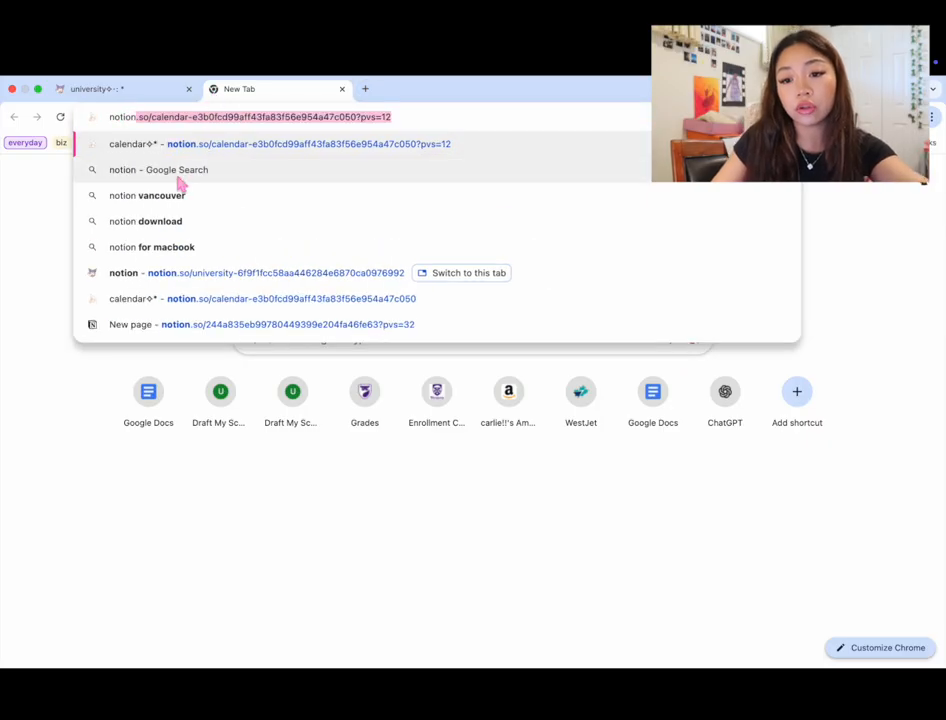
left_click(179, 180)
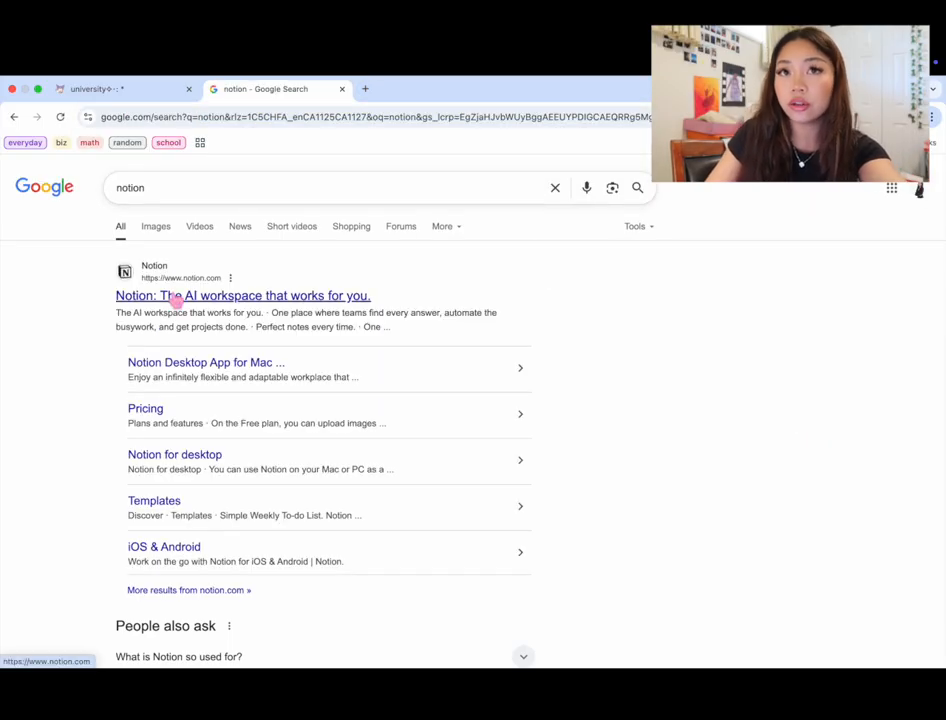
left_click(176, 297)
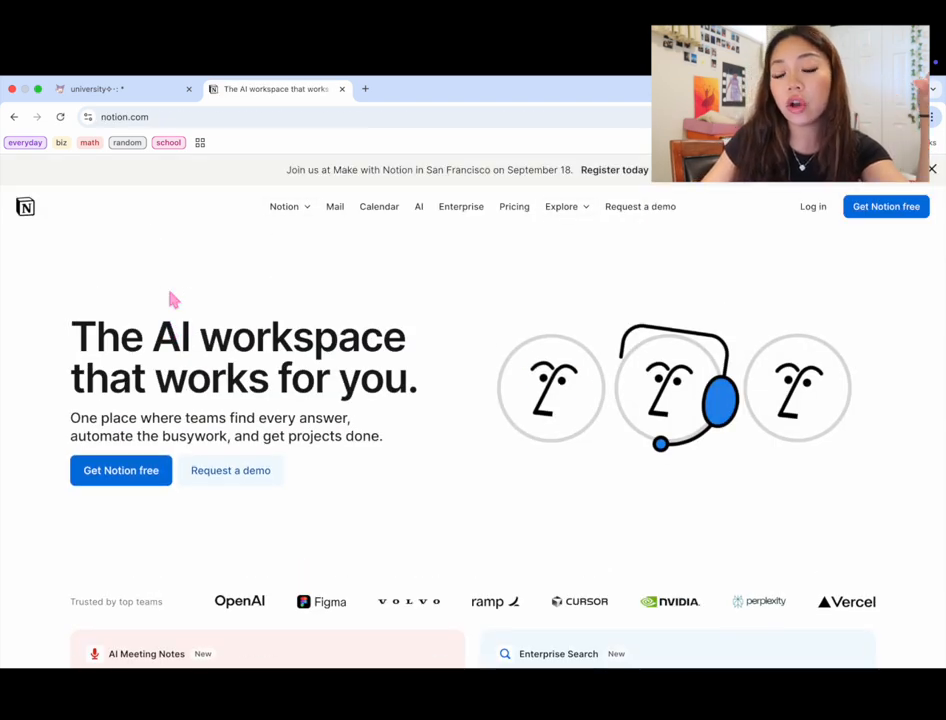
- Create a new private page titled "university sophomore" and start its body
mouse_move(16, 170)
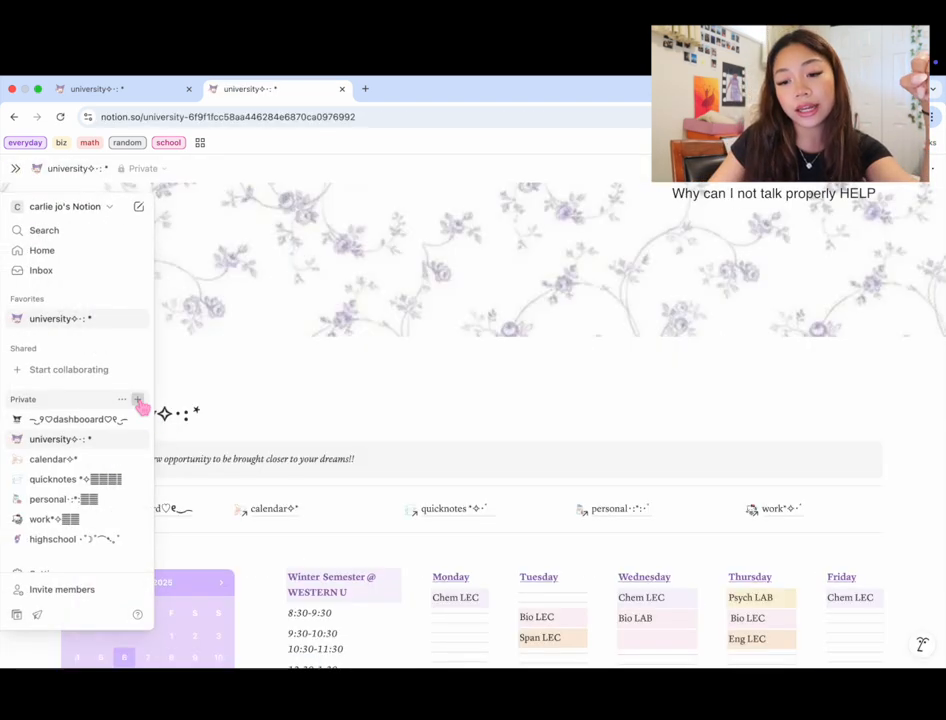
left_click(139, 401)
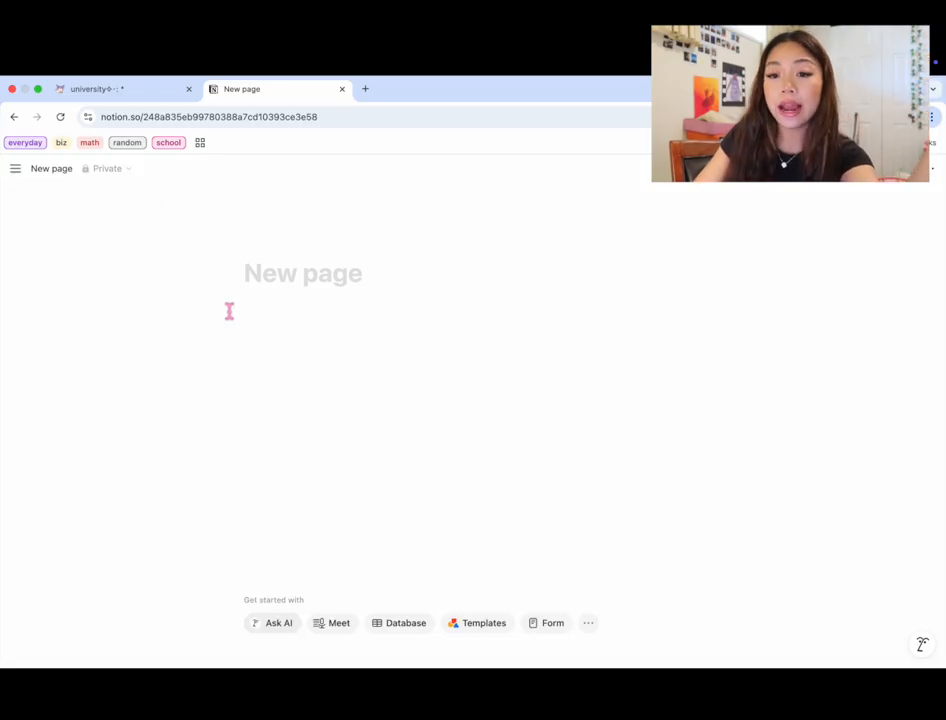
type("university 2/4")
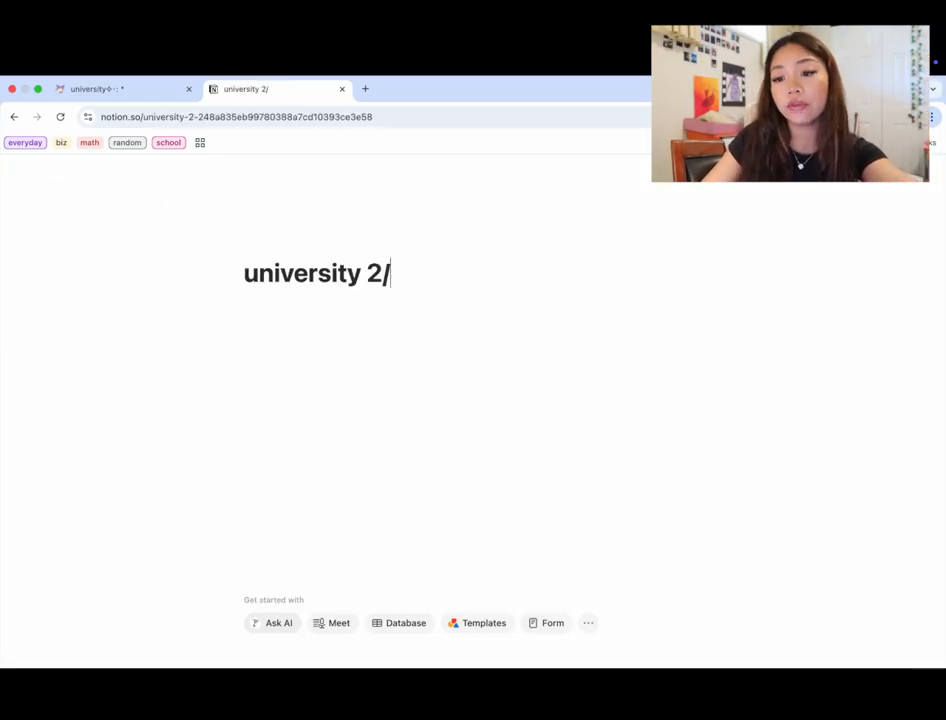
key("BackSpace")
key("BackSpace")
type("sophomoree")
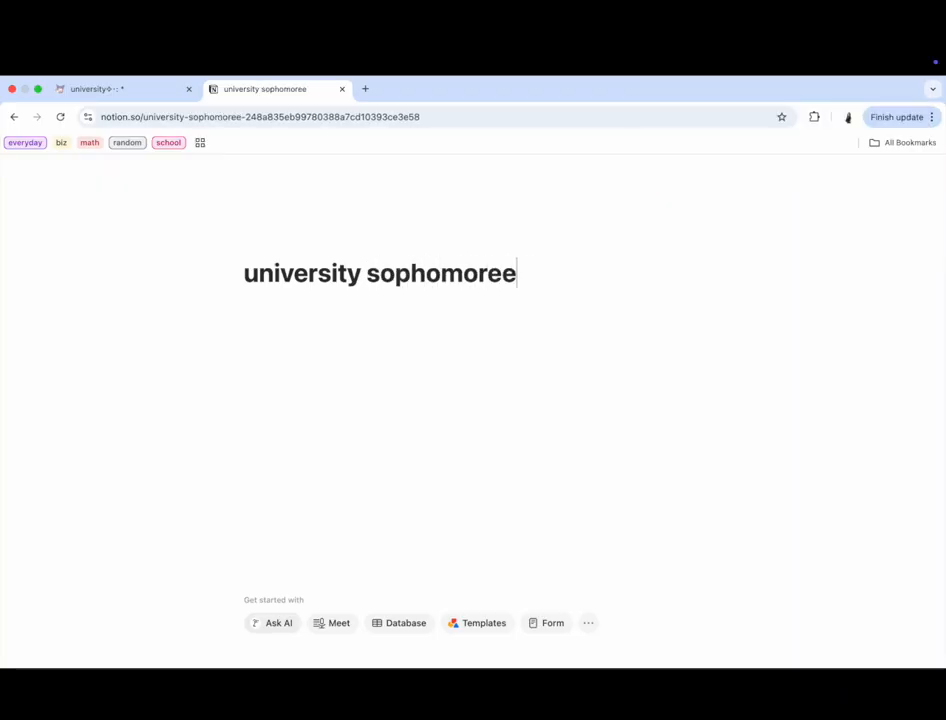
key("BackSpace")
key("Return")
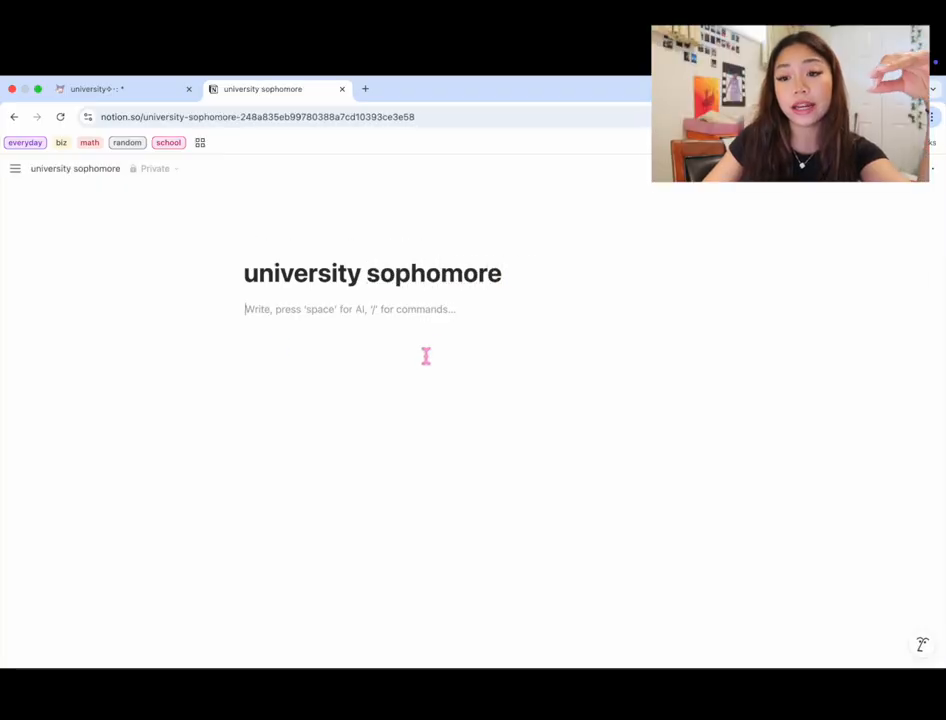
type("icwjochwoedhcdcccwcwvc")
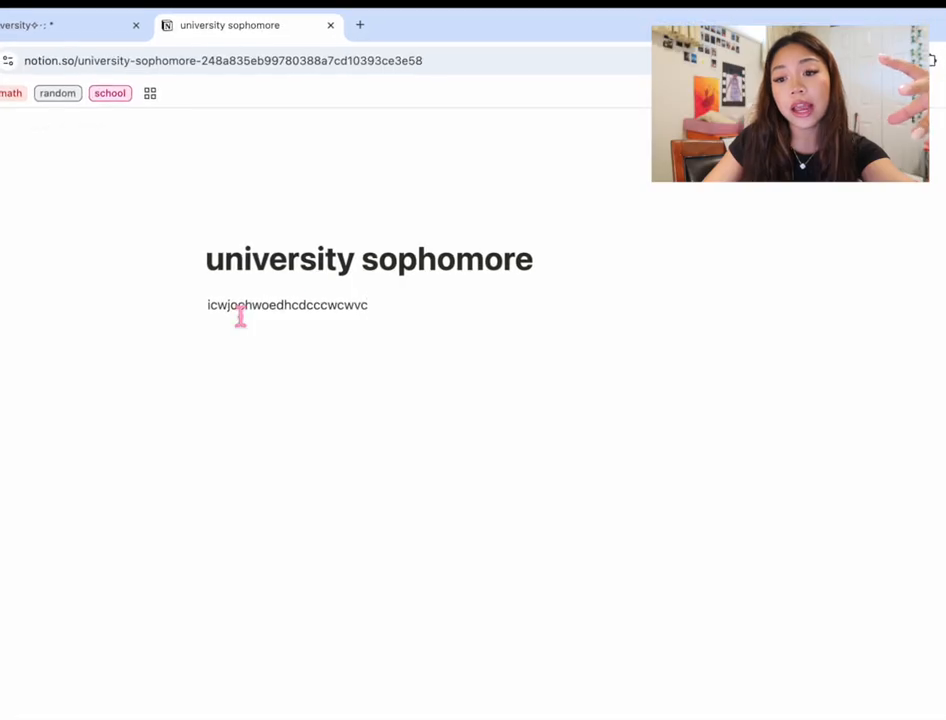
left_click_drag(366, 301, 209, 302)
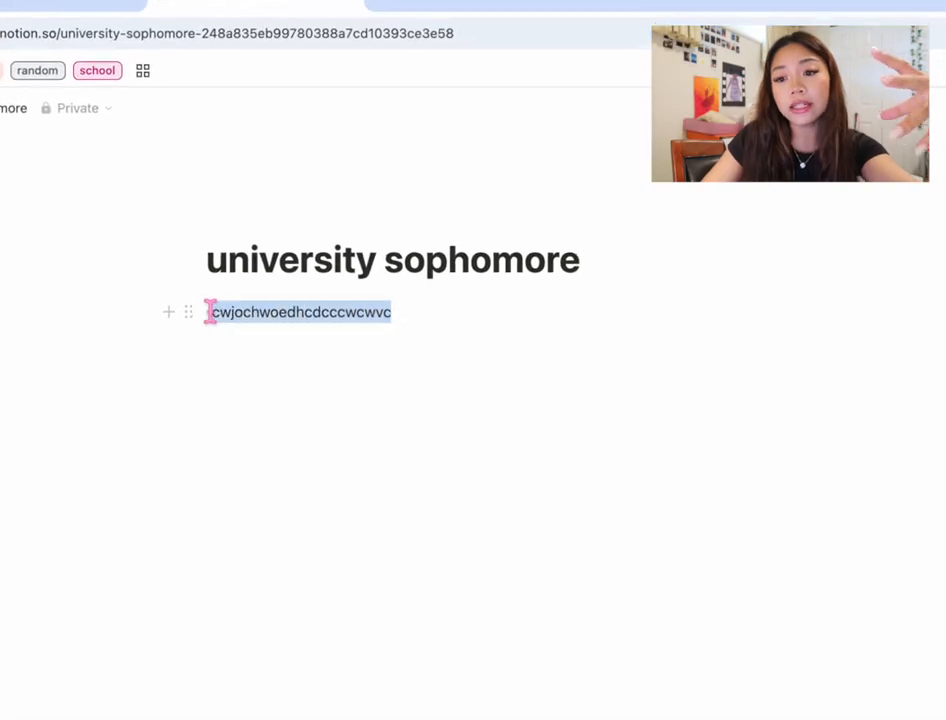
key("BackSpace")
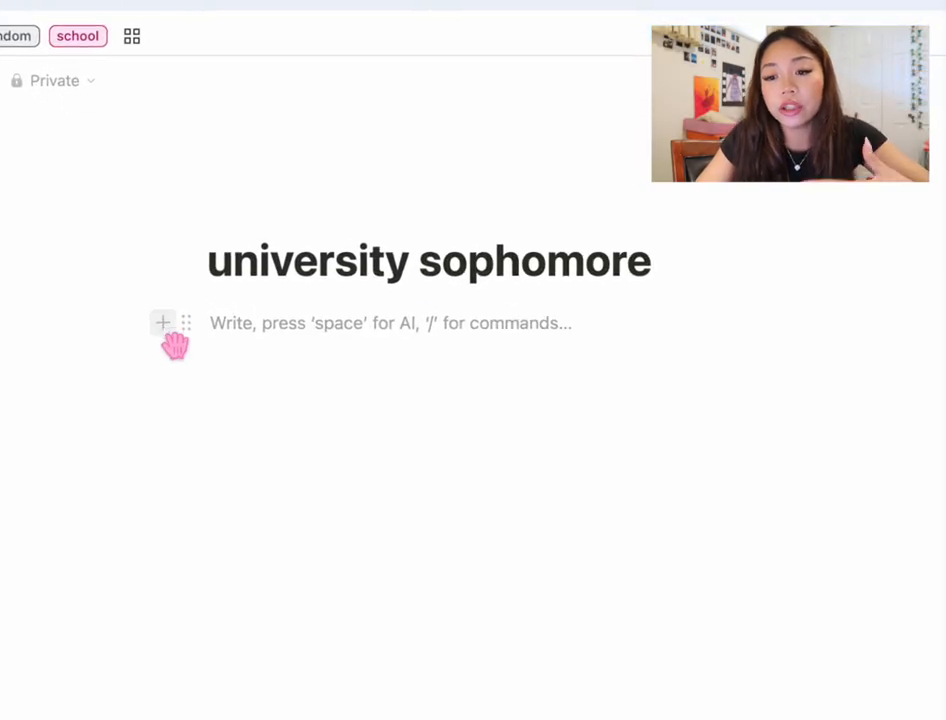
- Browse the block types that can be inserted in the empty page body
left_click(169, 312)
scroll(333, 622, "down", 15)
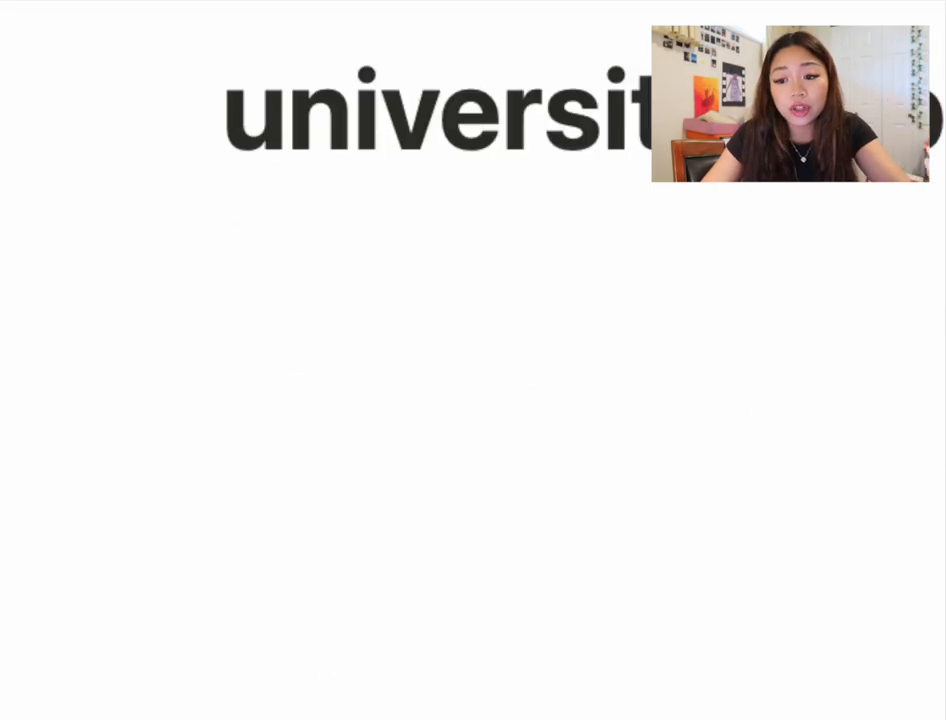
left_click(455, 500)
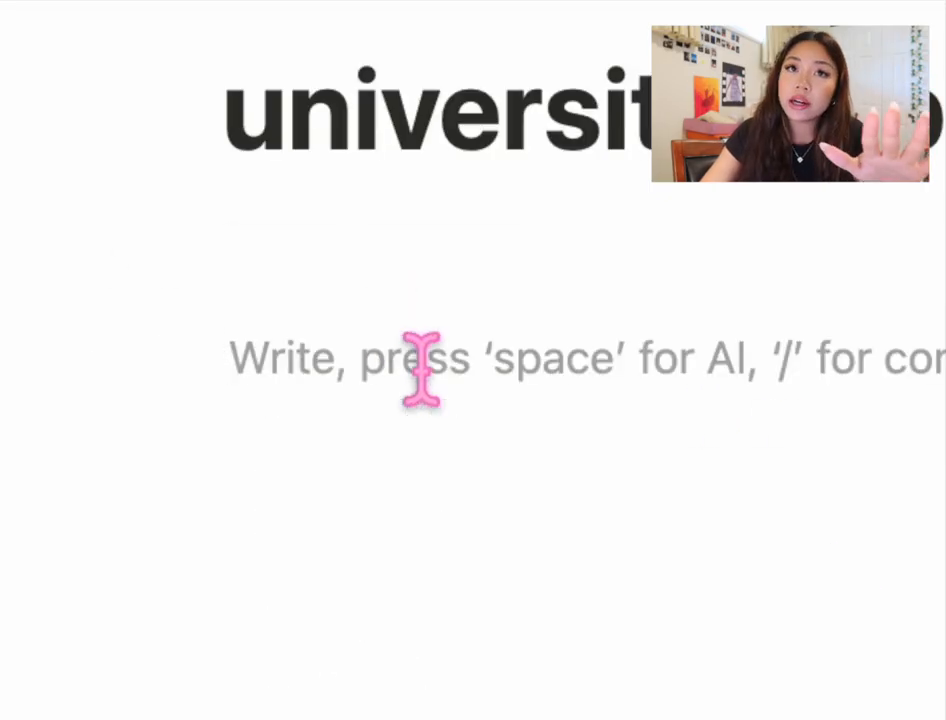
type("W")
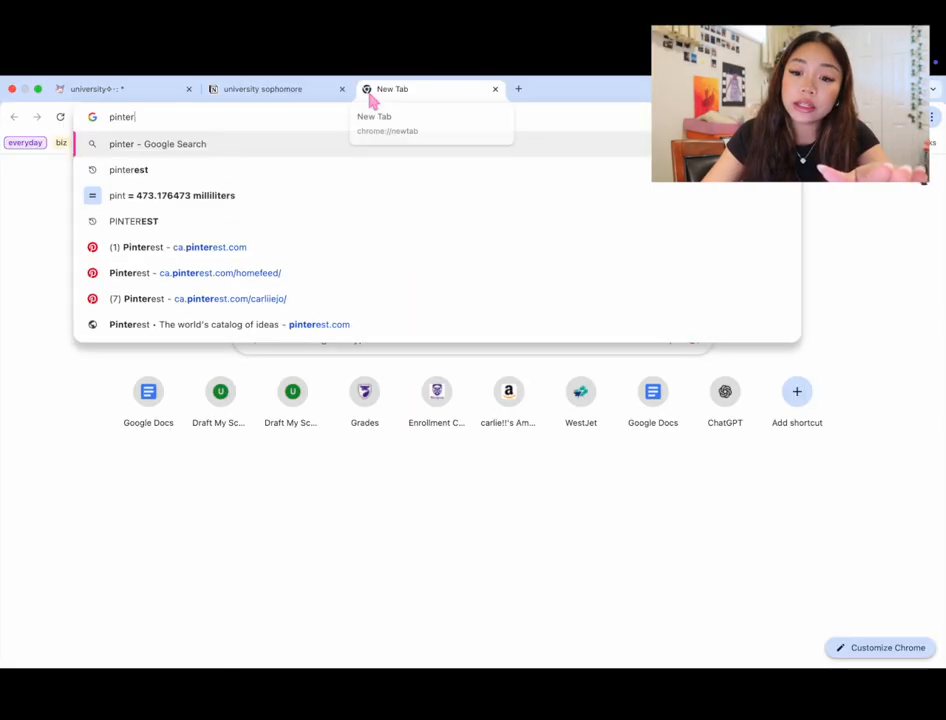
- Open Pinterest in a new browser tab and search its pins for "cheetah desktop"
type("est")
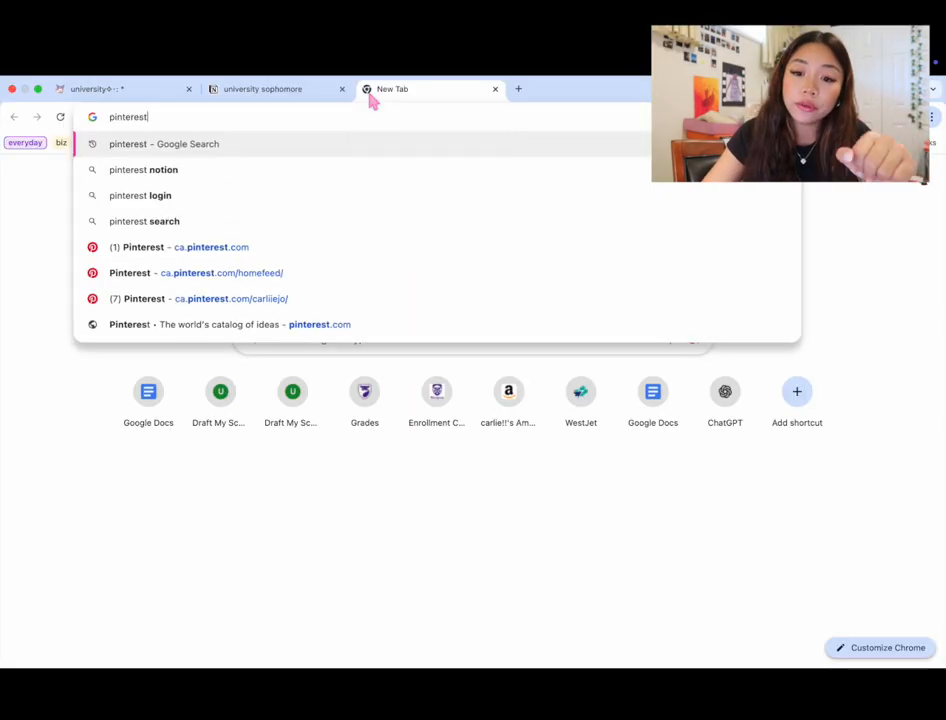
key("Return")
left_click(155, 311)
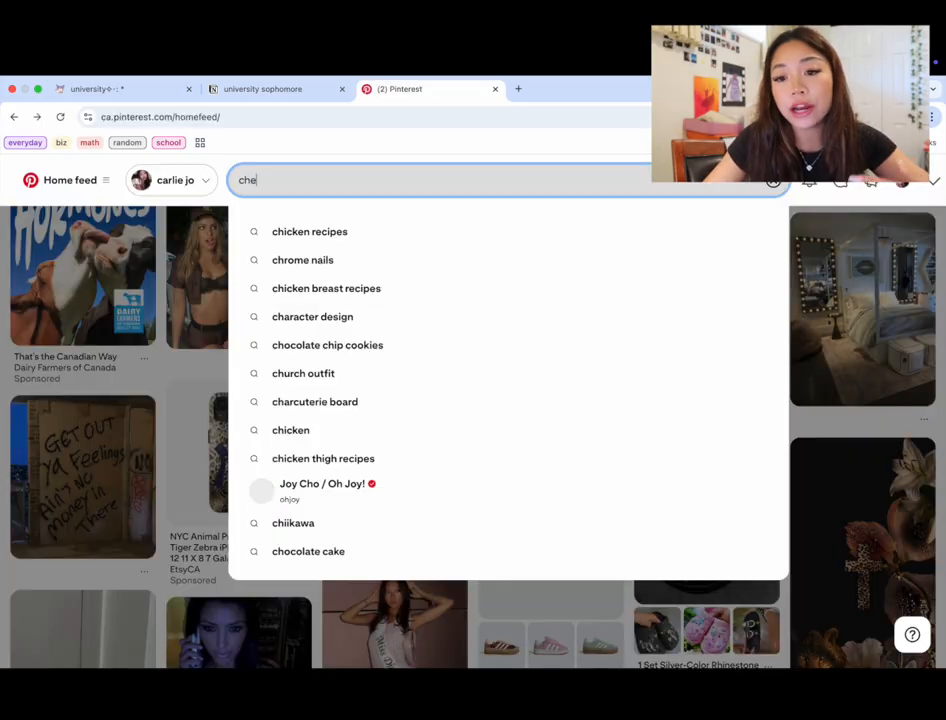
type("eetah desktop")
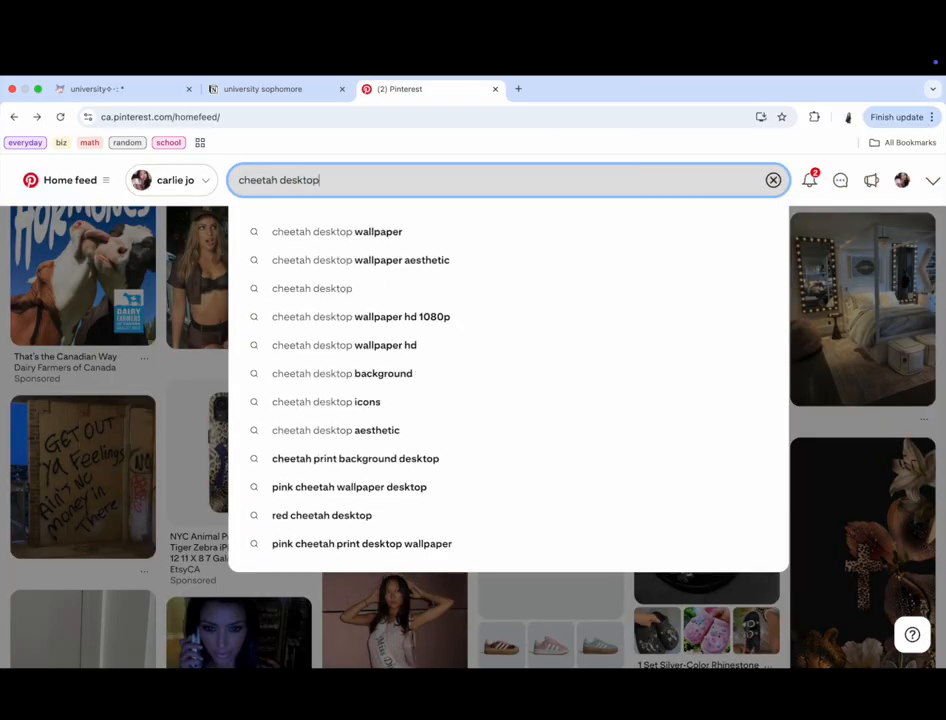
key("Return")
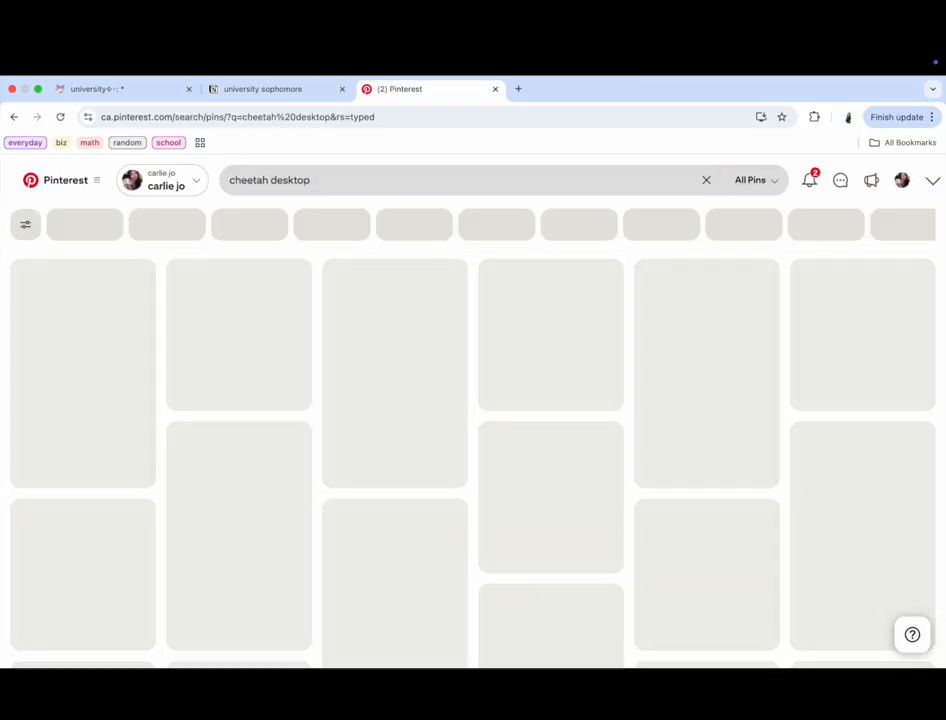
- Choose the pale grey leopard-print wallpaper pin from the search results and download its image
scroll(229, 370, "down", 5)
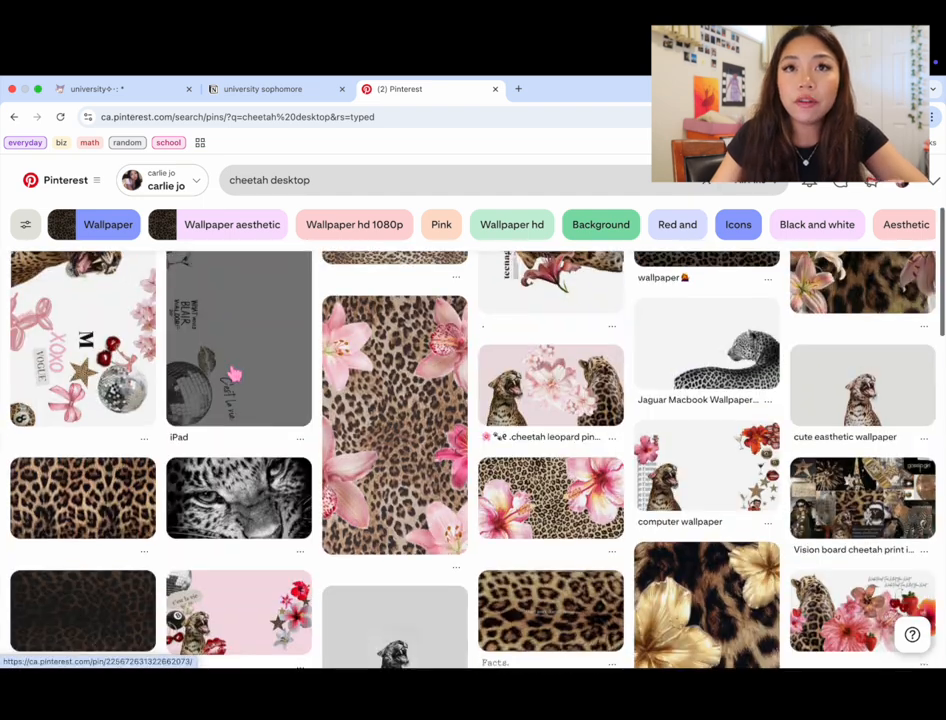
scroll(229, 370, "down", 10)
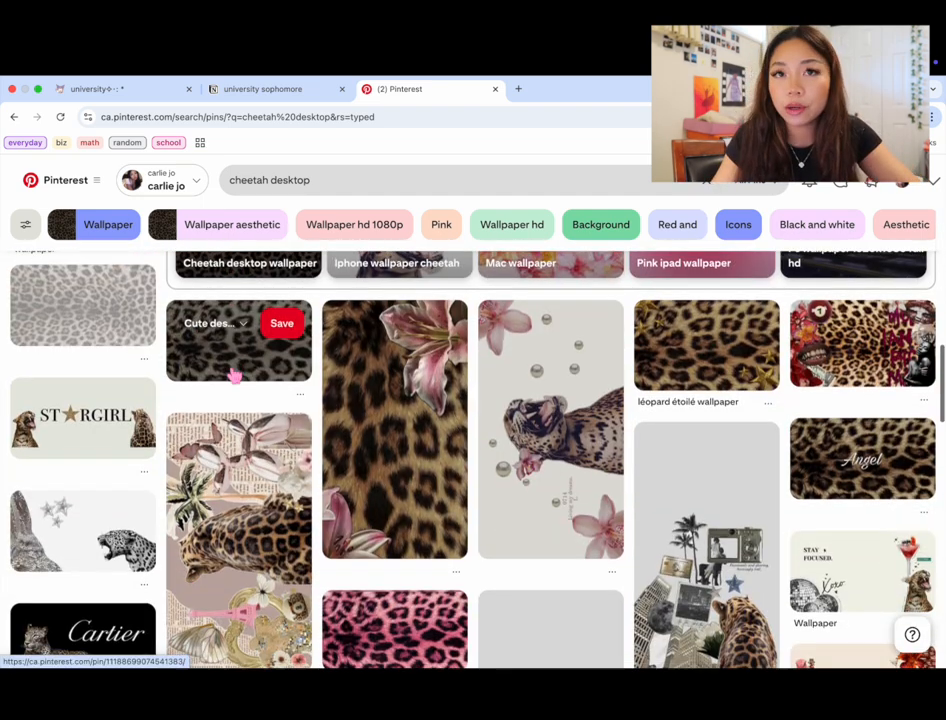
left_click(233, 375)
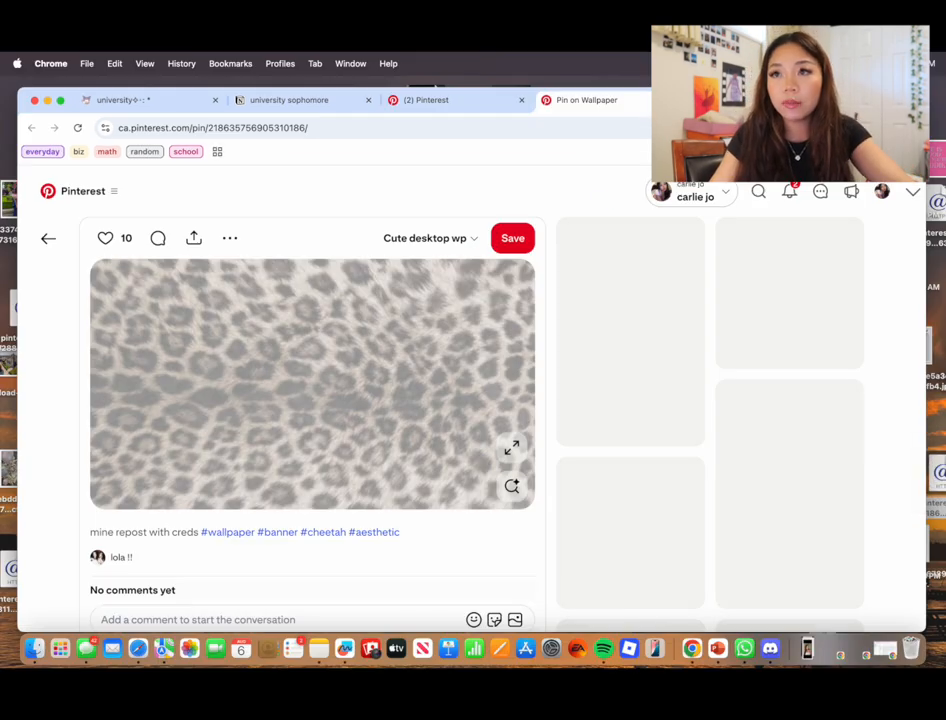
left_click(231, 239)
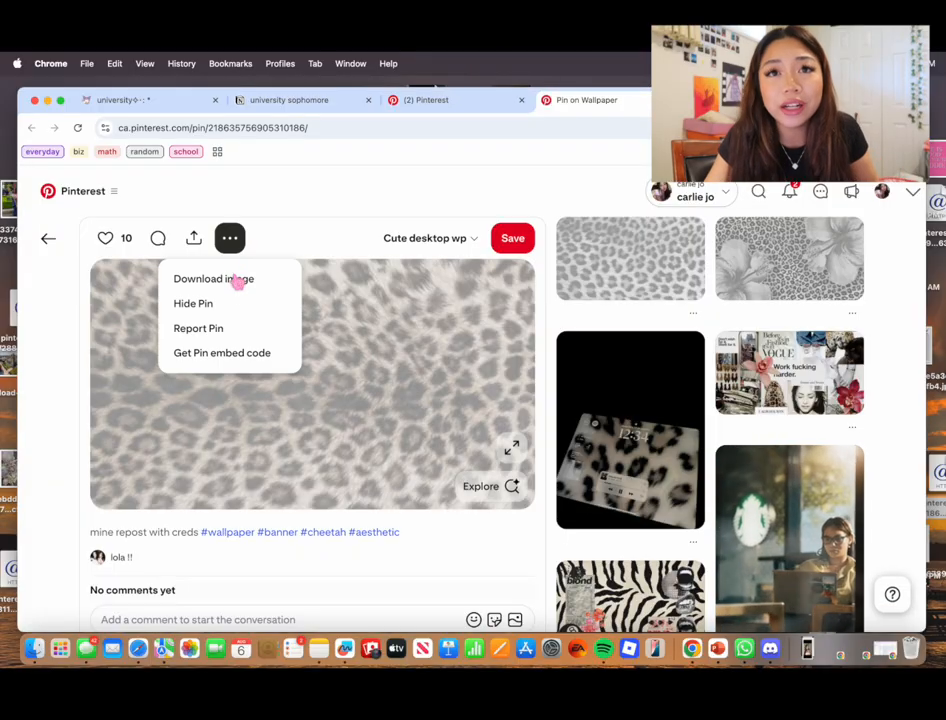
left_click(234, 280)
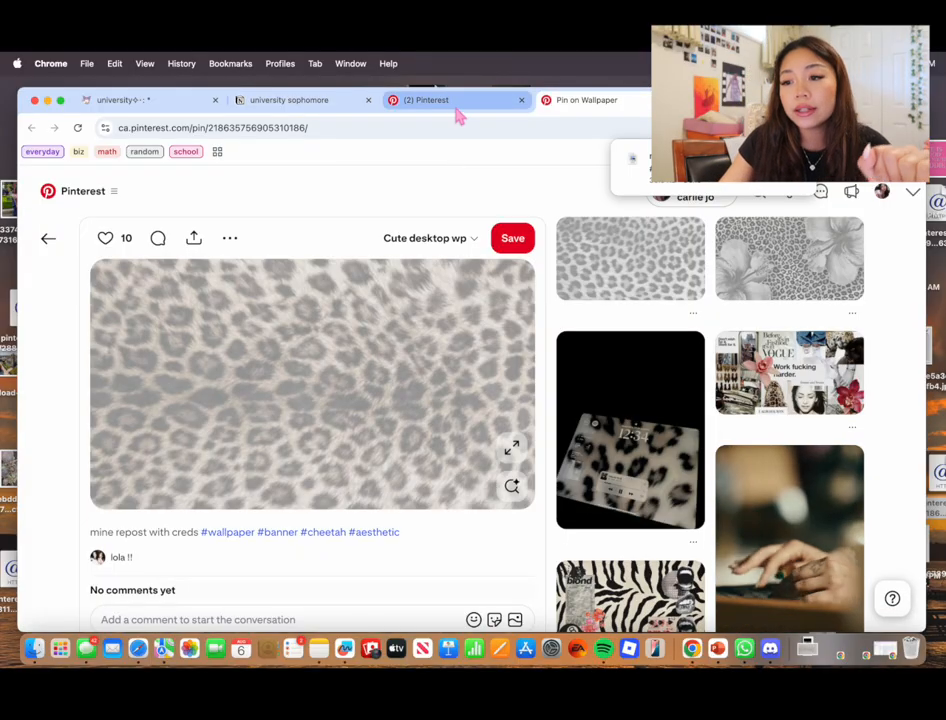
- Add a cover to the university sophomore page and replace it with the downloaded leopard-print image
left_click(300, 100)
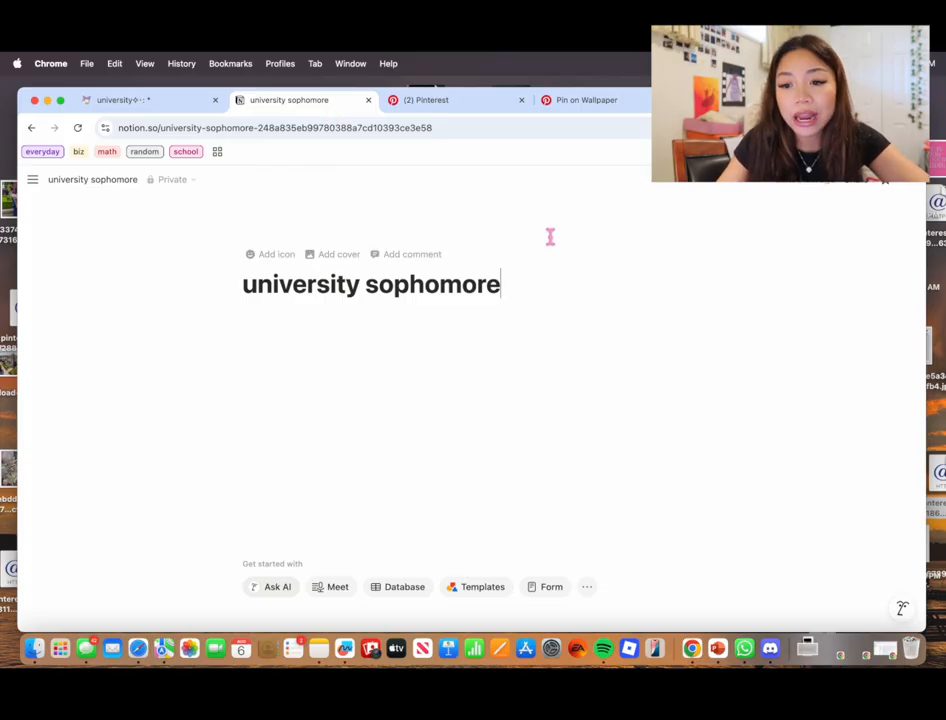
left_click(351, 256)
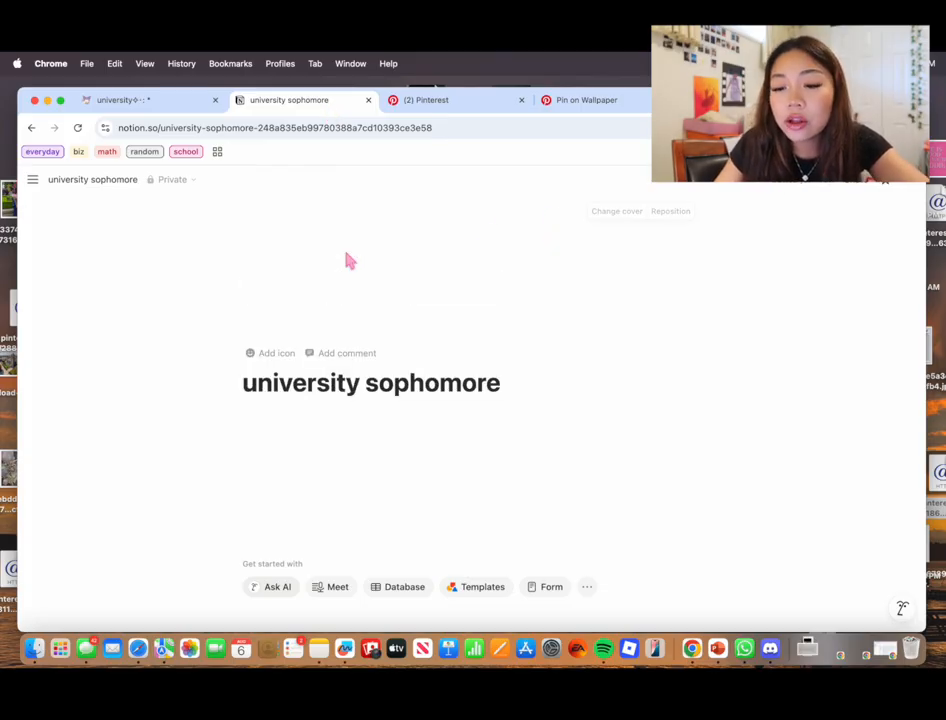
left_click(616, 212)
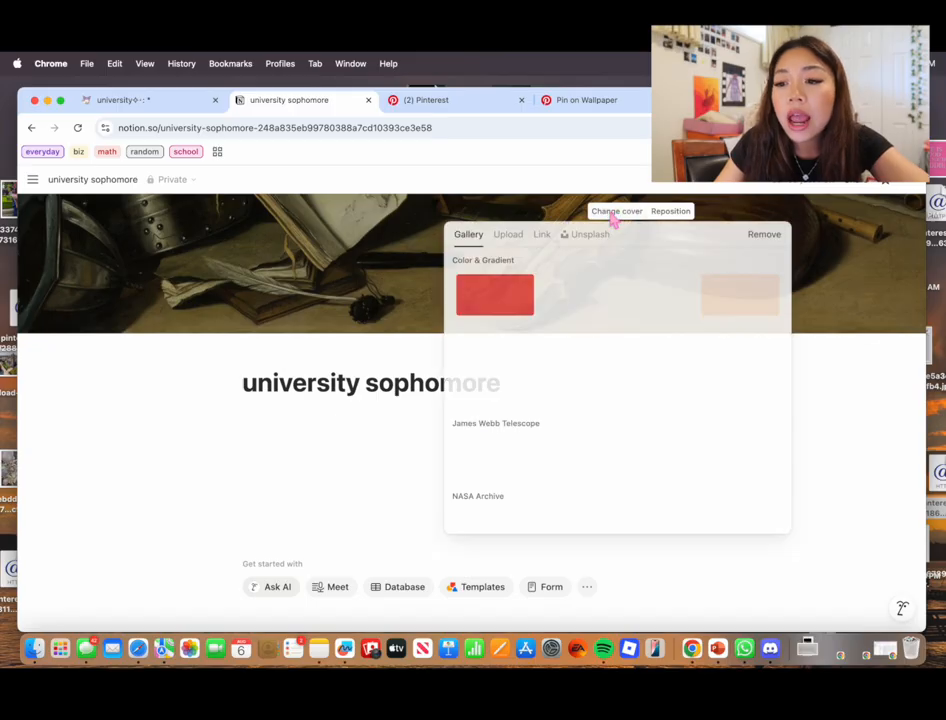
left_click(508, 235)
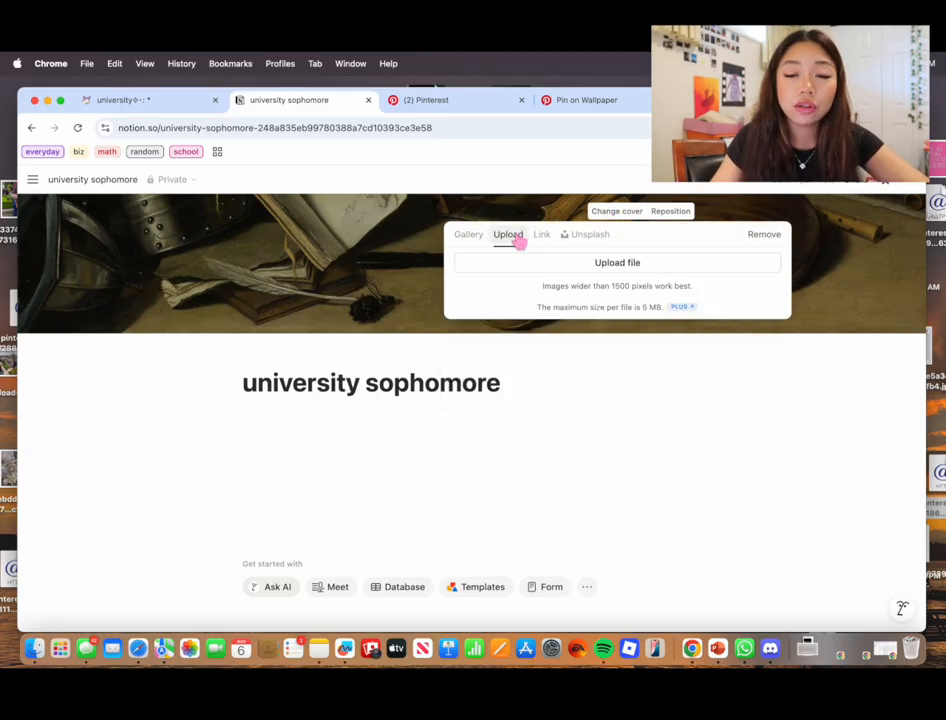
left_click(806, 128)
left_click_drag(676, 204, 588, 287)
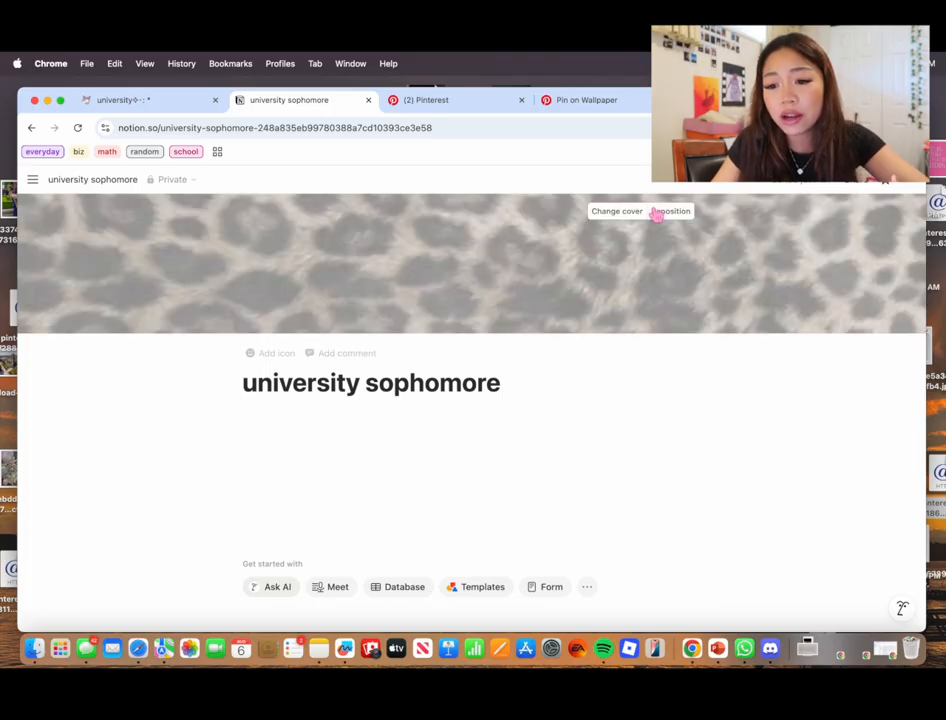
- Reposition the leopard-print cover by shifting the image downward within the banner
left_click(660, 214)
left_click_drag(568, 255, 557, 316)
left_click(566, 382)
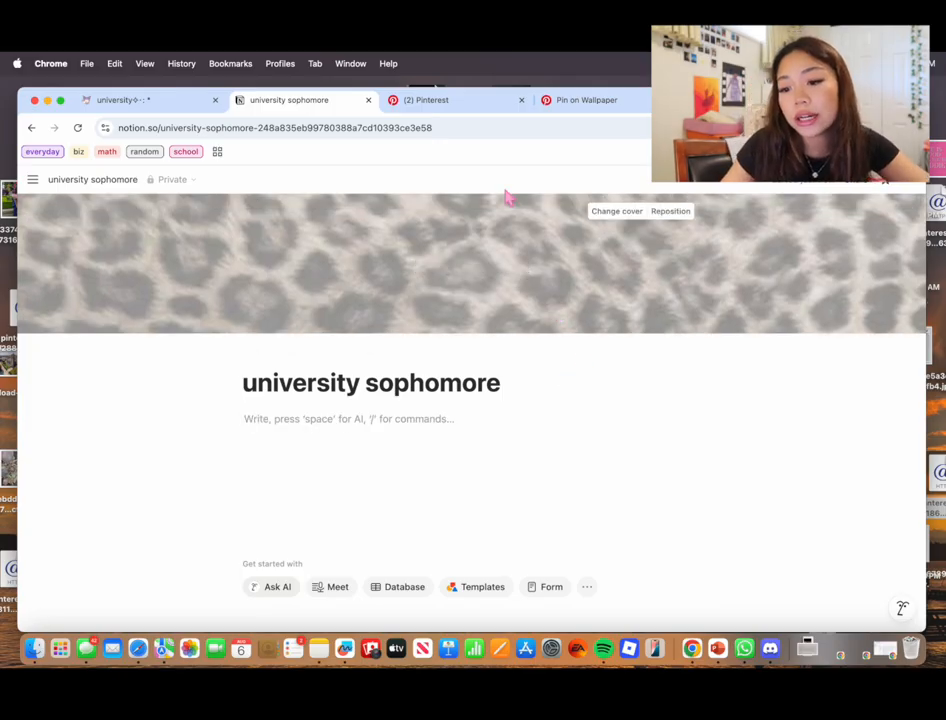
- Look over the built-in page icon choices, and browse the Google image results for "cute png sonny angel"
left_click(276, 353)
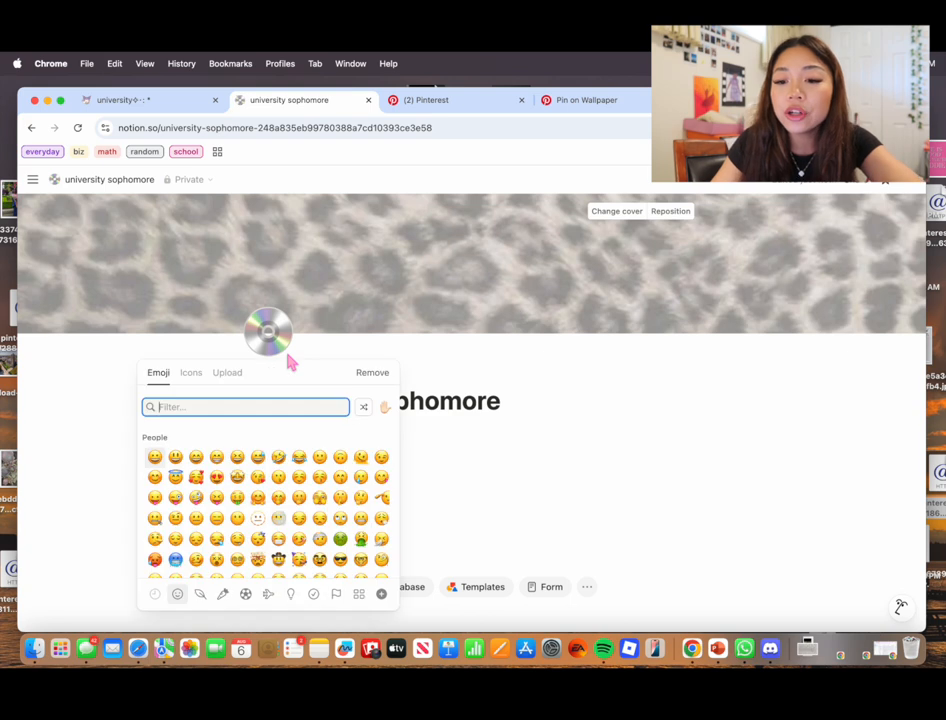
left_click(191, 373)
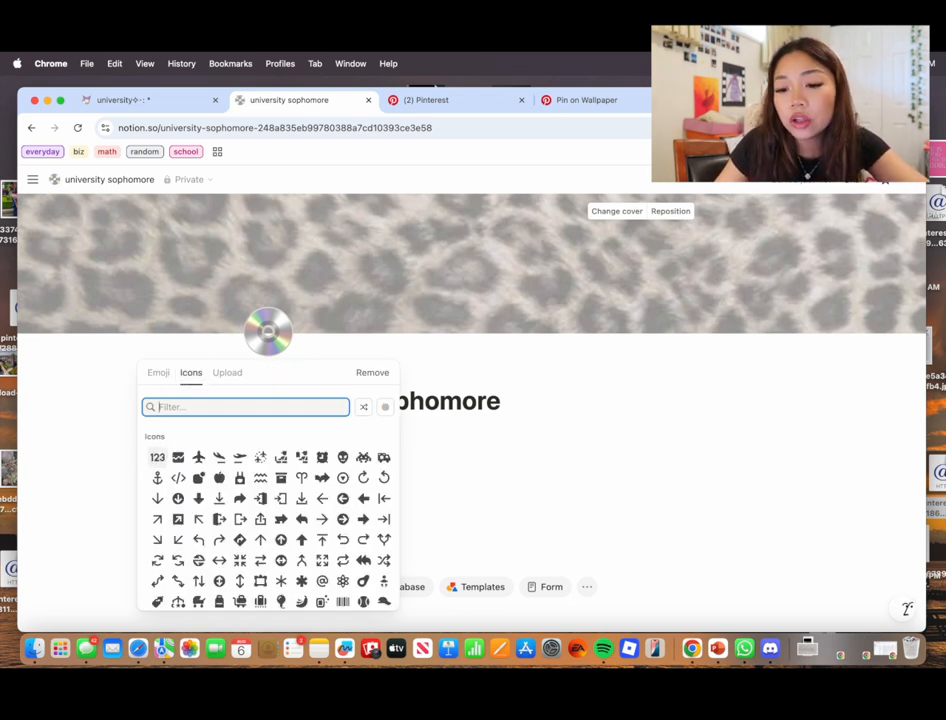
left_click(745, 100)
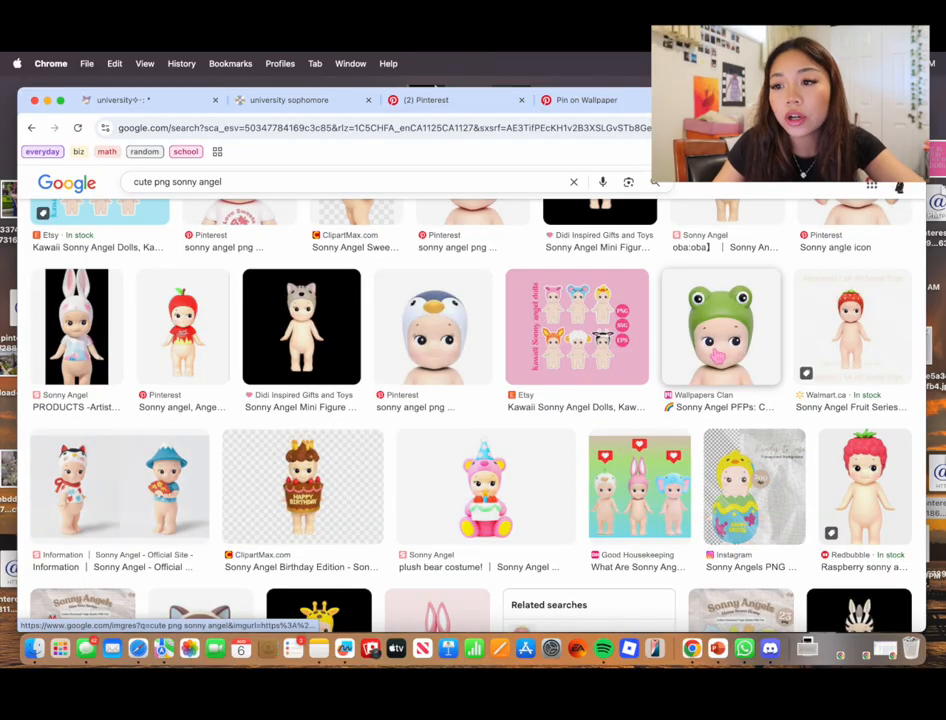
scroll(716, 355, "down", 5)
scroll(716, 355, "down", 3)
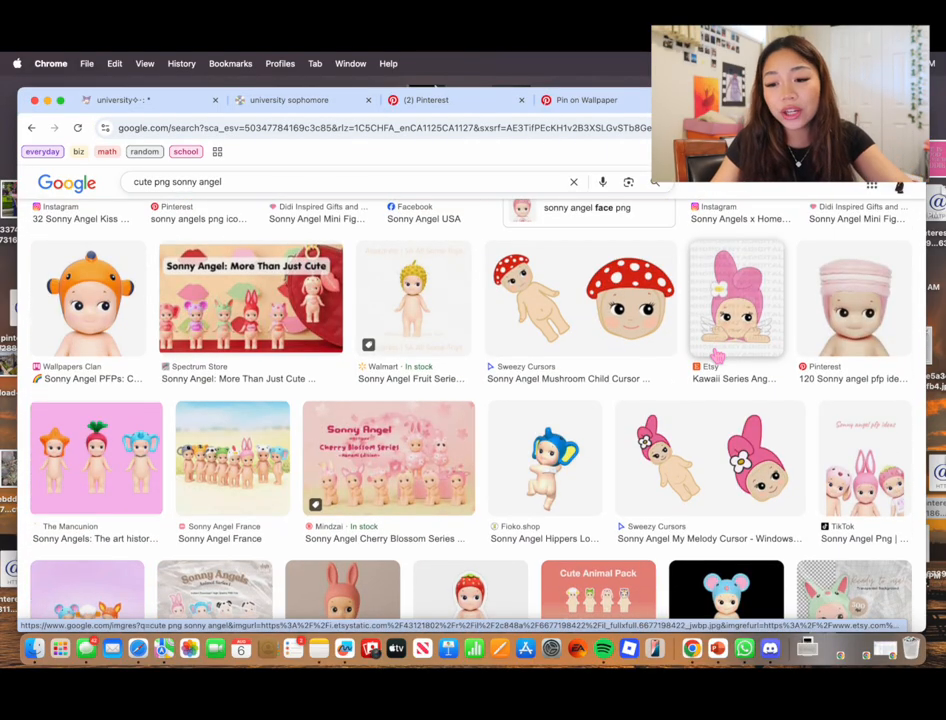
scroll(716, 355, "down", 4)
scroll(714, 380, "up", 10)
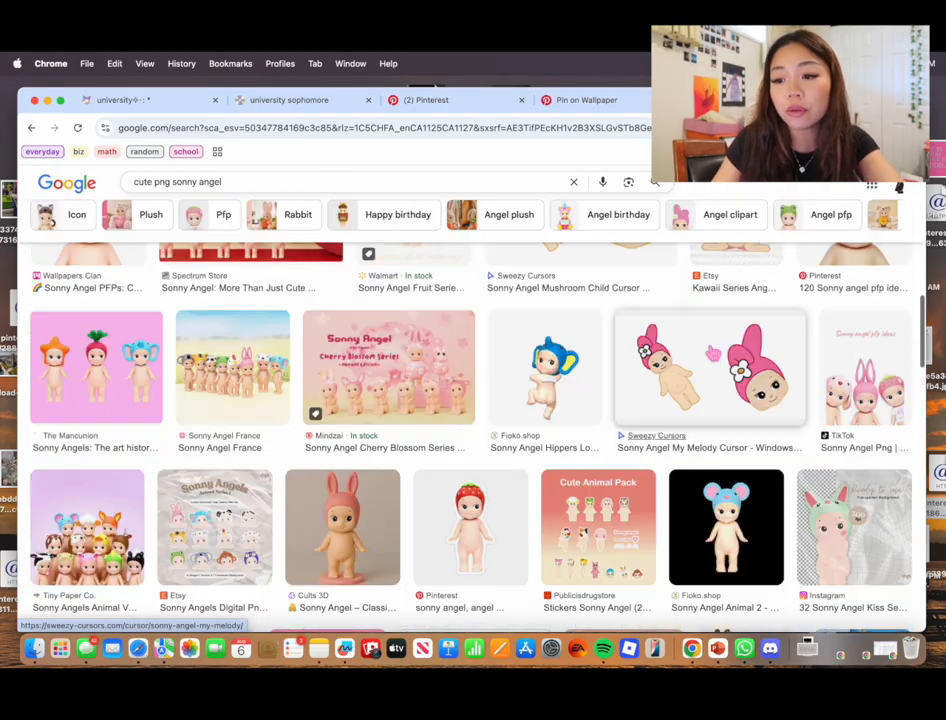
- Filter the image results to transparent ones and save Dear Jude's black-and-white dog-eared Sonny Angel picture to the desktop
left_click(665, 238)
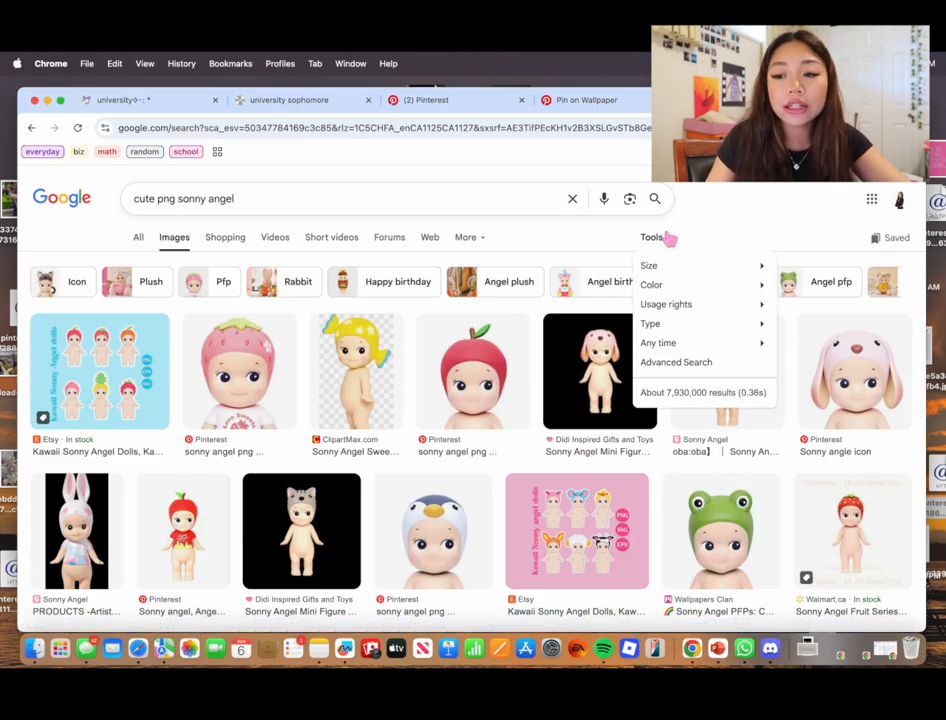
mouse_move(671, 288)
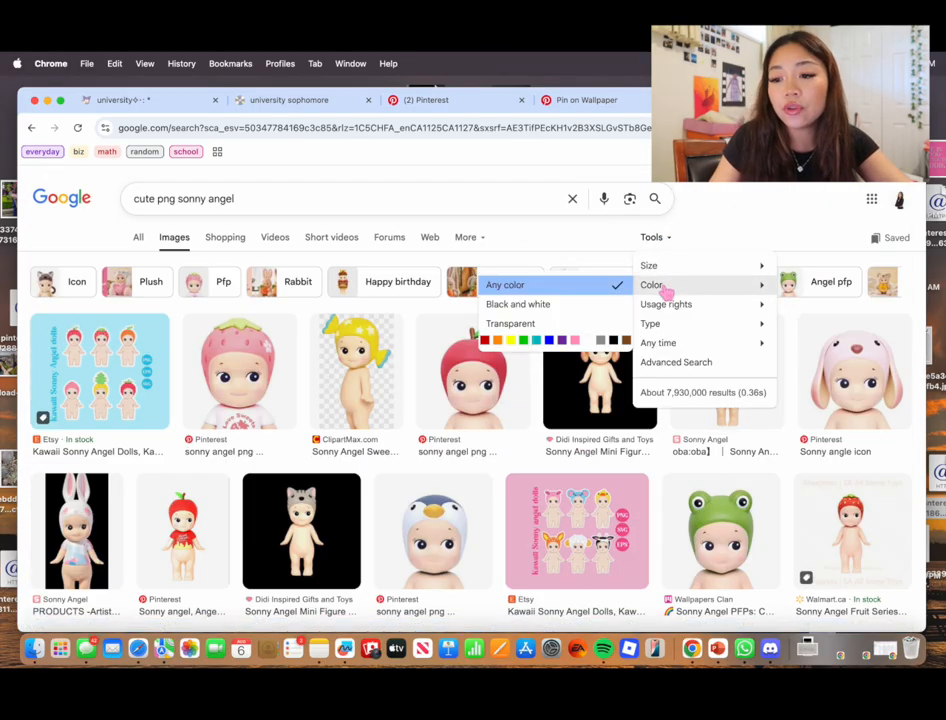
left_click(593, 323)
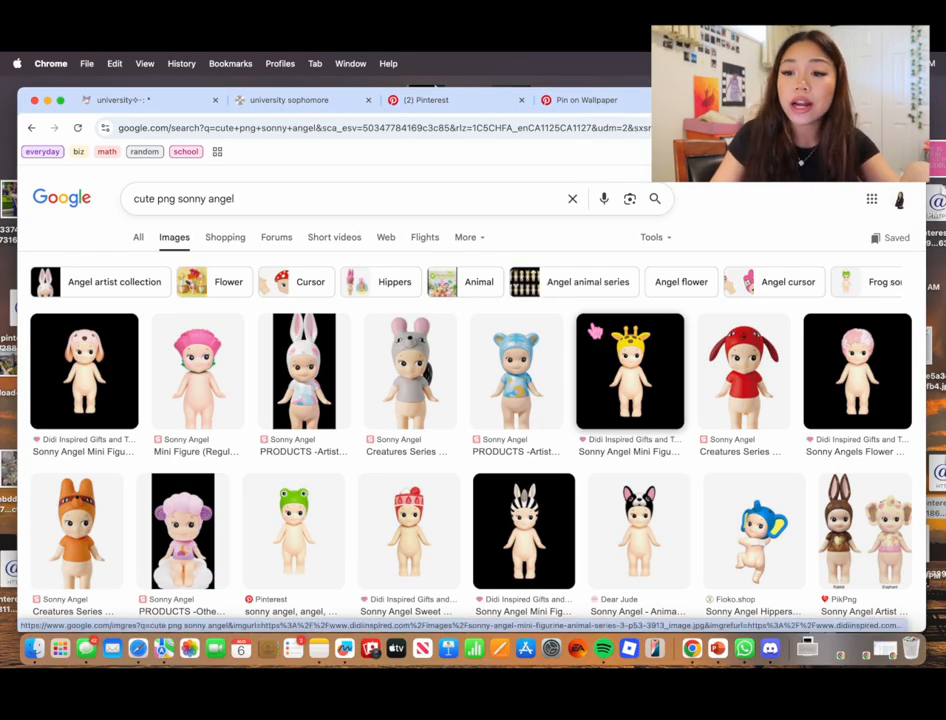
scroll(593, 330, "down", 5)
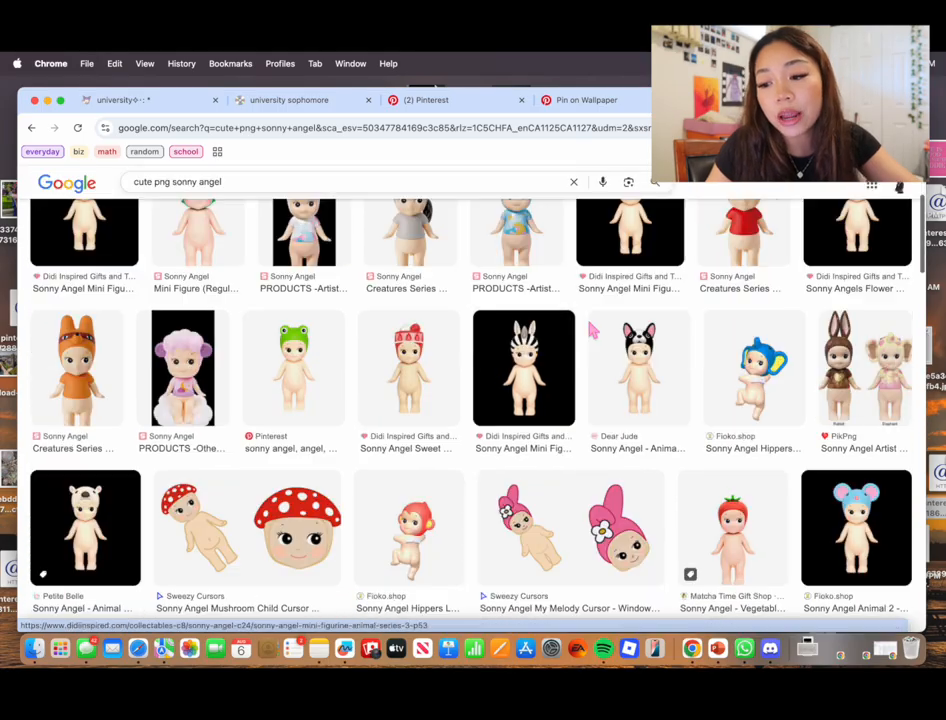
scroll(593, 330, "down", 5)
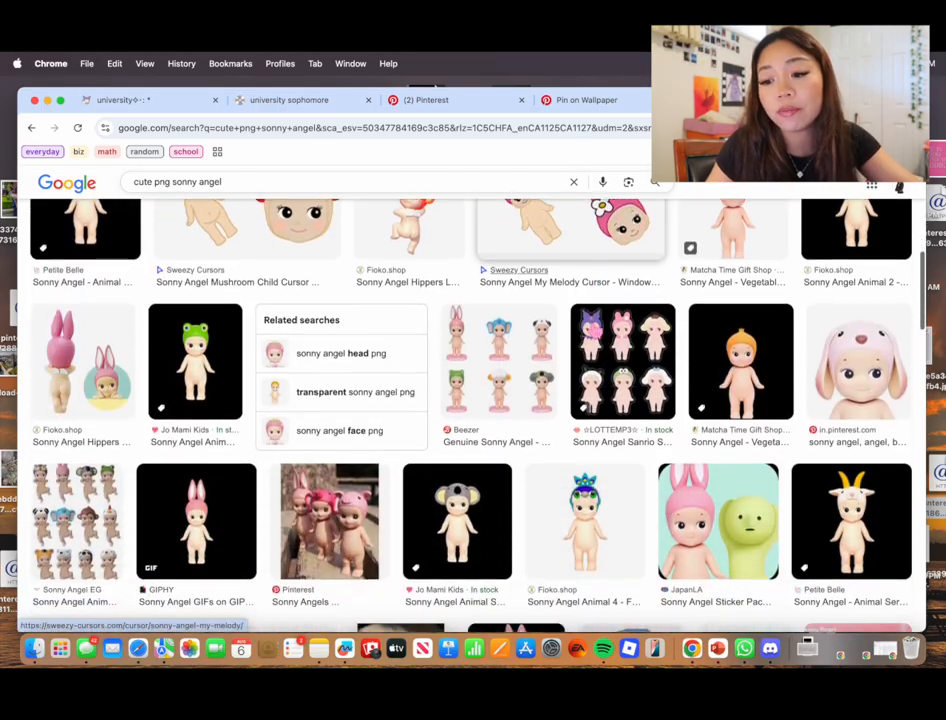
left_click(690, 445)
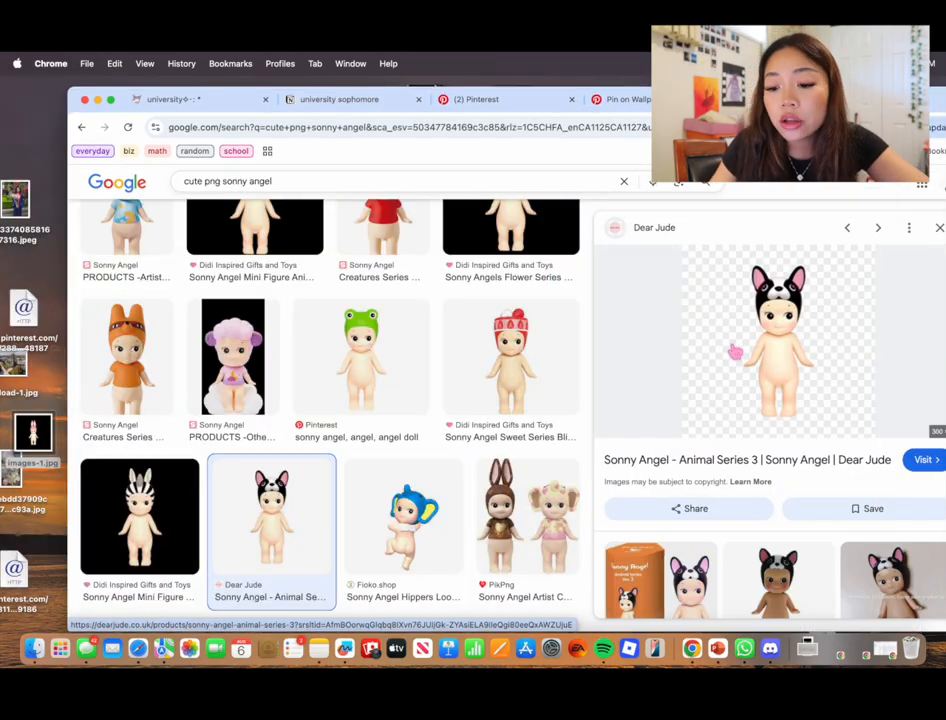
left_click_drag(735, 352, 28, 300)
- Upload the saved dog-eared Sonny Angel image as the icon of the university sophomore page
left_click(350, 100)
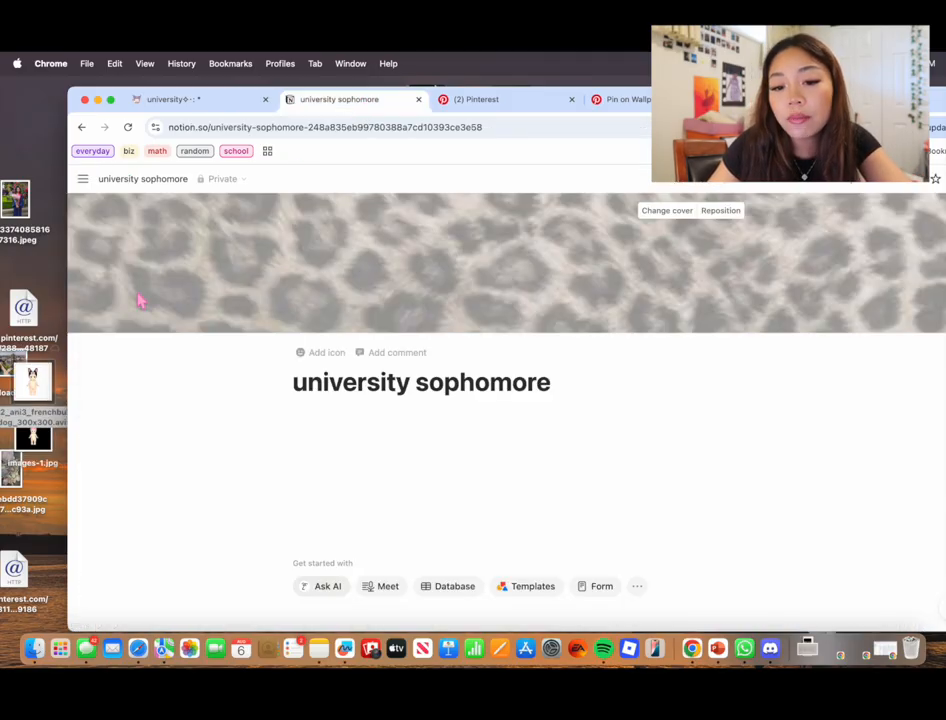
left_click(325, 352)
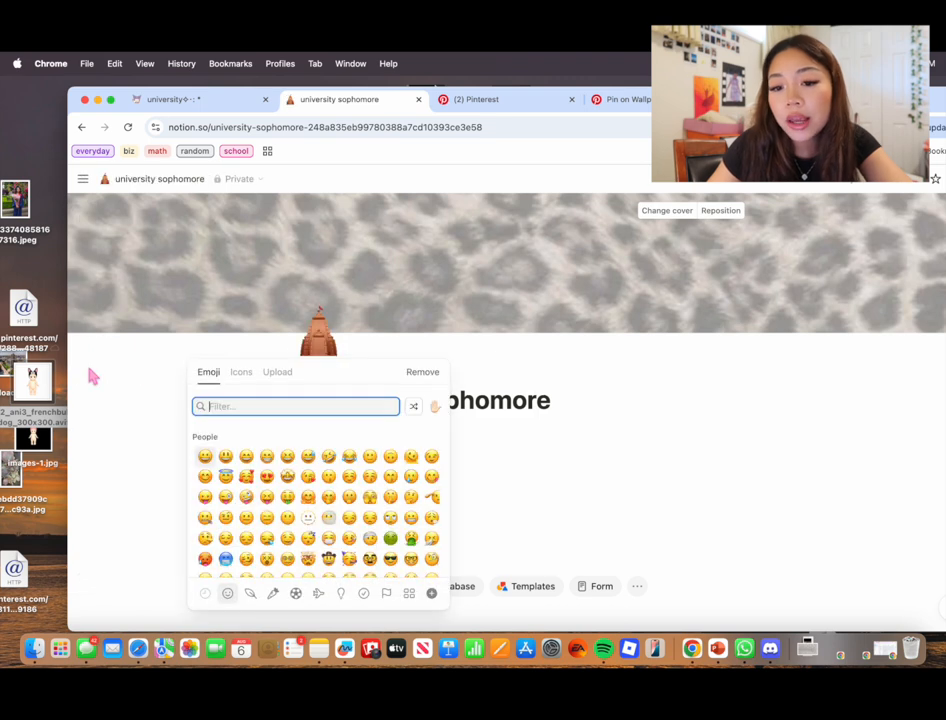
left_click(280, 372)
left_click_drag(32, 386, 260, 416)
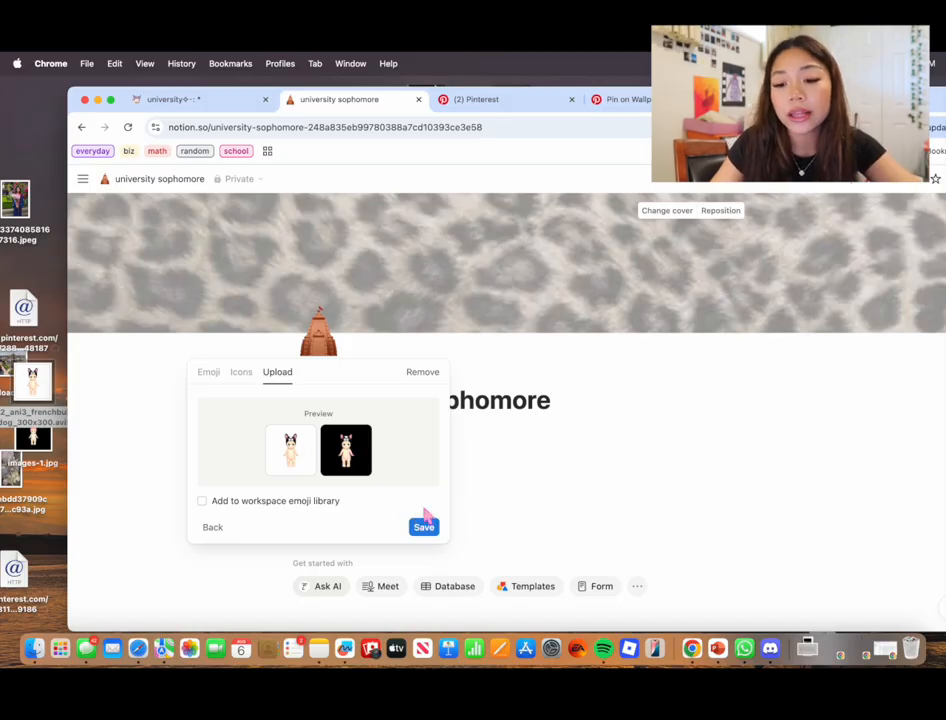
left_click(424, 528)
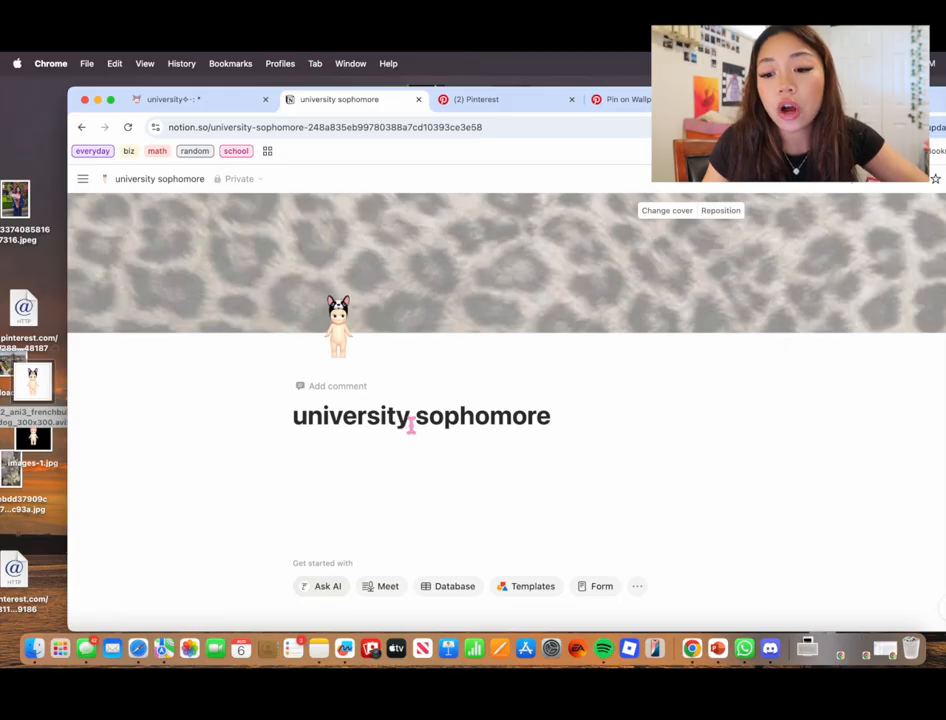
- Replace "sophomore" in the page title with "year 2"
left_click_drag(551, 417, 427, 418)
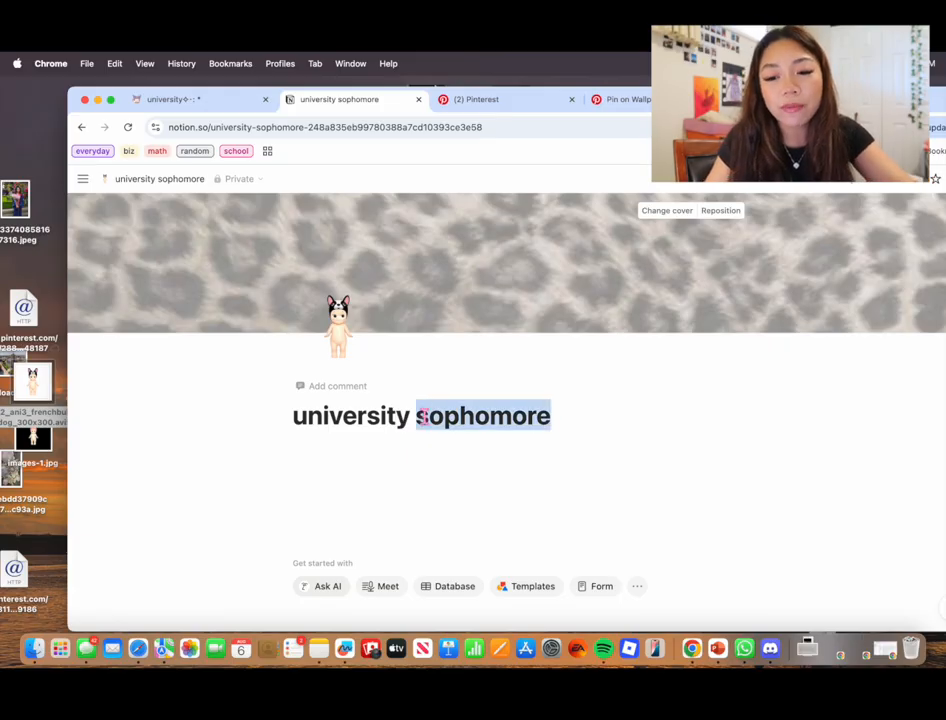
type("2/4")
key("BackSpace")
key("BackSpace")
key("BackSpace")
type("year 2")
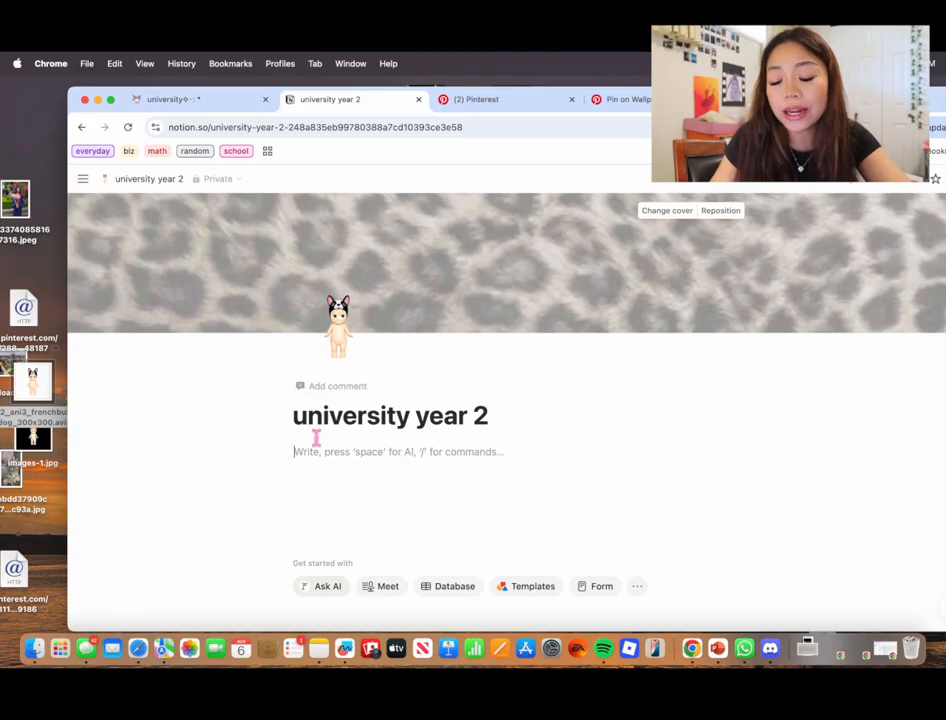
- Copy the decorative symbols "✧･: *" from the old university page's title and append them to the "university year 2" title
left_click_drag(125, 110, 78, 104)
left_click(112, 100)
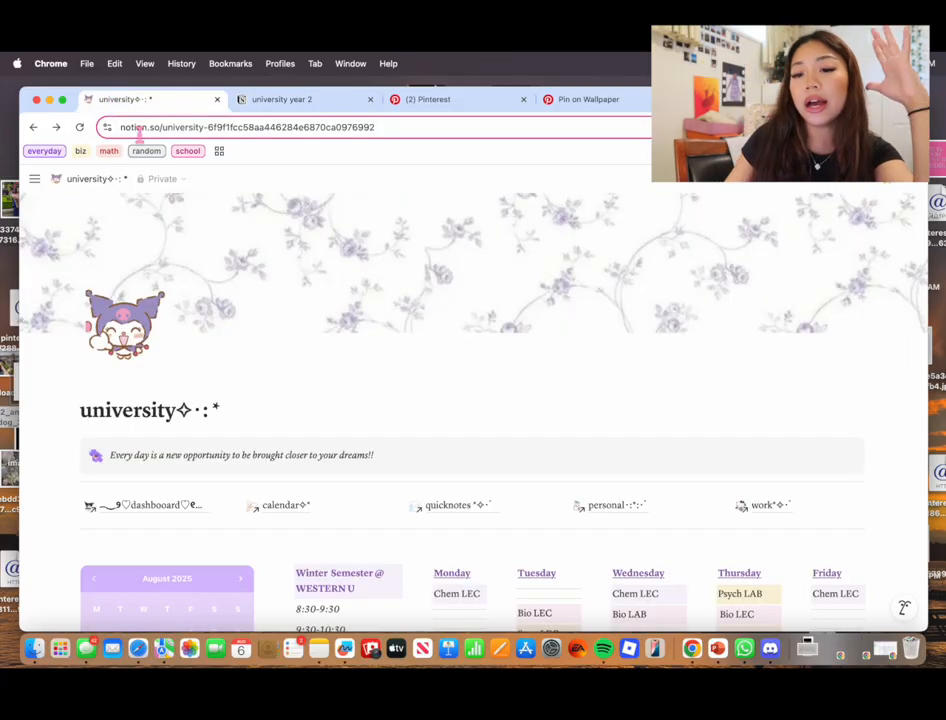
left_click_drag(222, 413, 178, 414)
key("super+c")
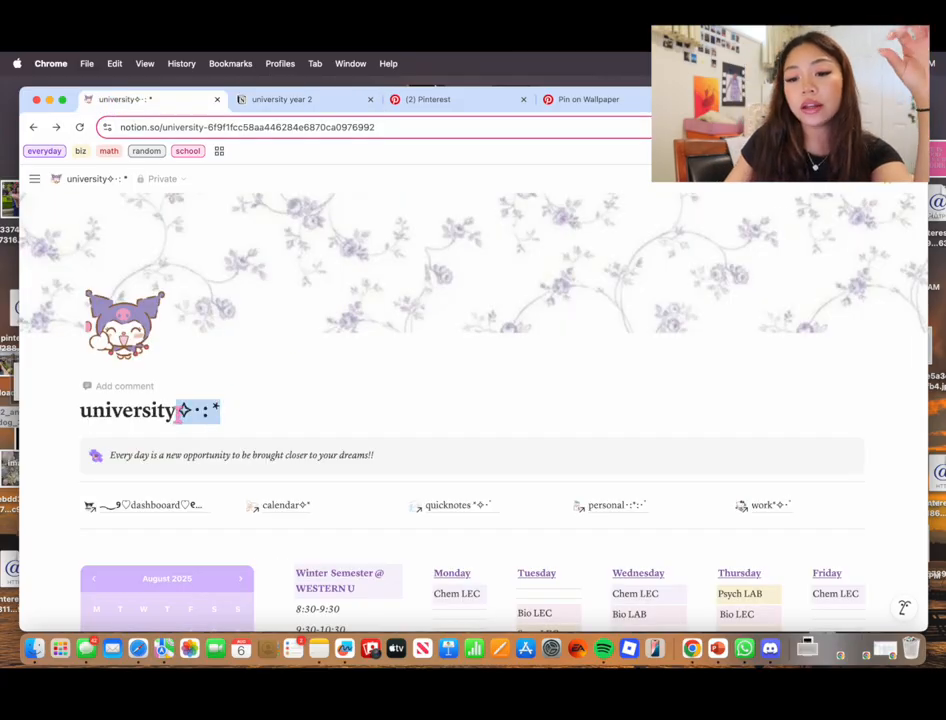
left_click(306, 101)
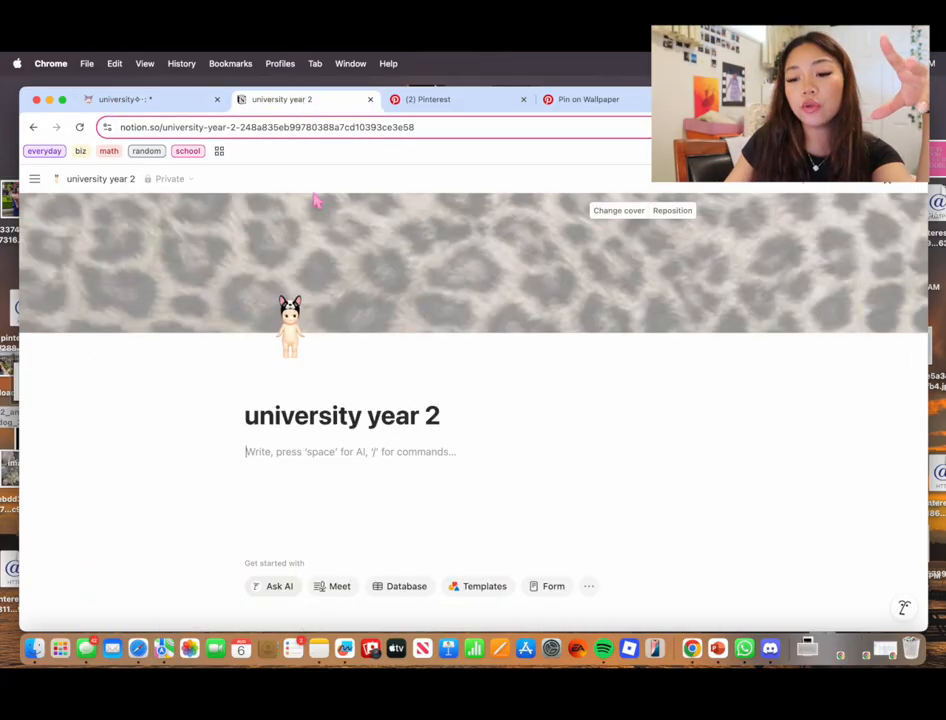
left_click(451, 431)
key("super+v")
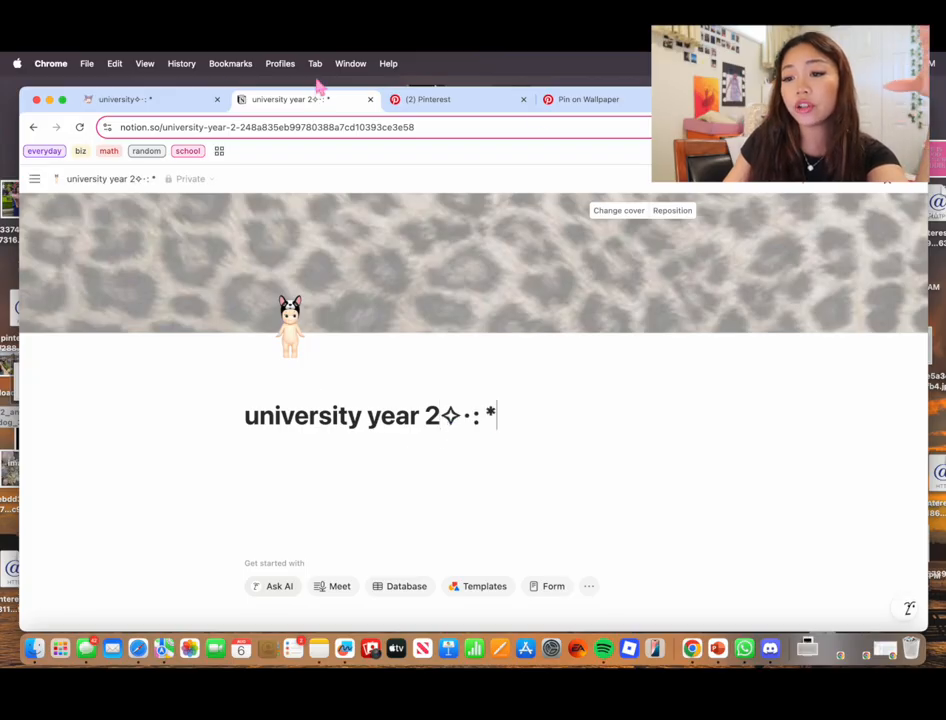
- In a full-screen browser window, style the page with the Serif font, full width and small text
left_click(62, 100)
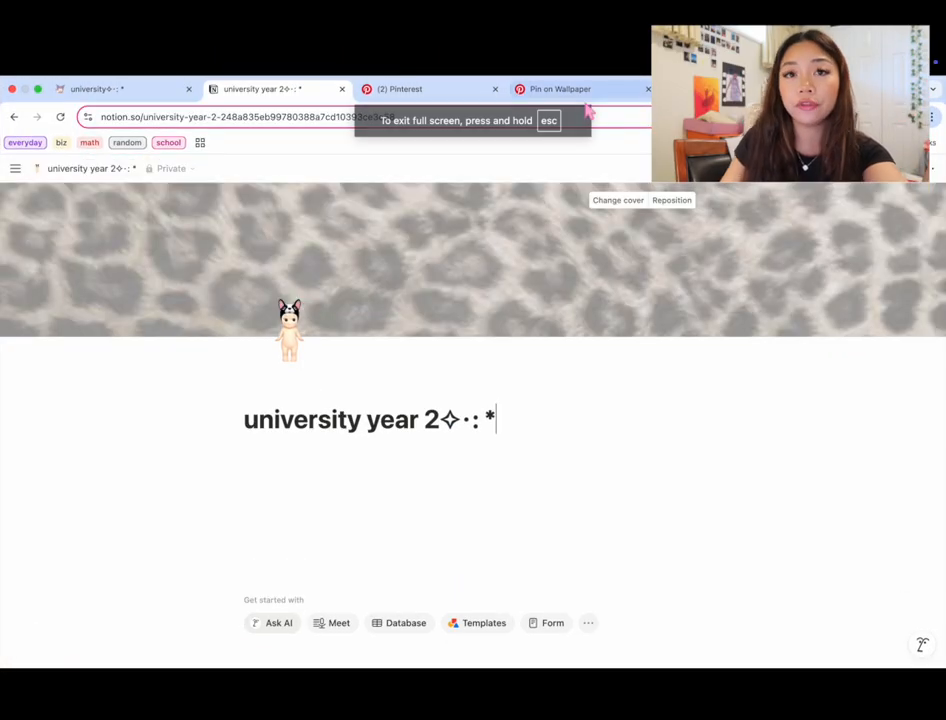
left_click(931, 172)
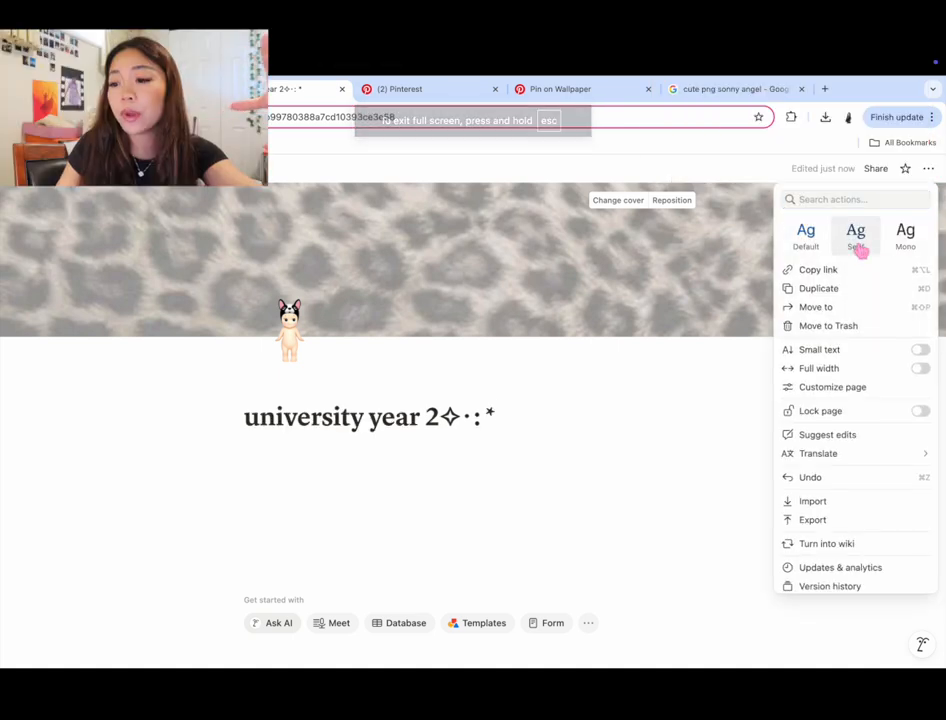
left_click(905, 235)
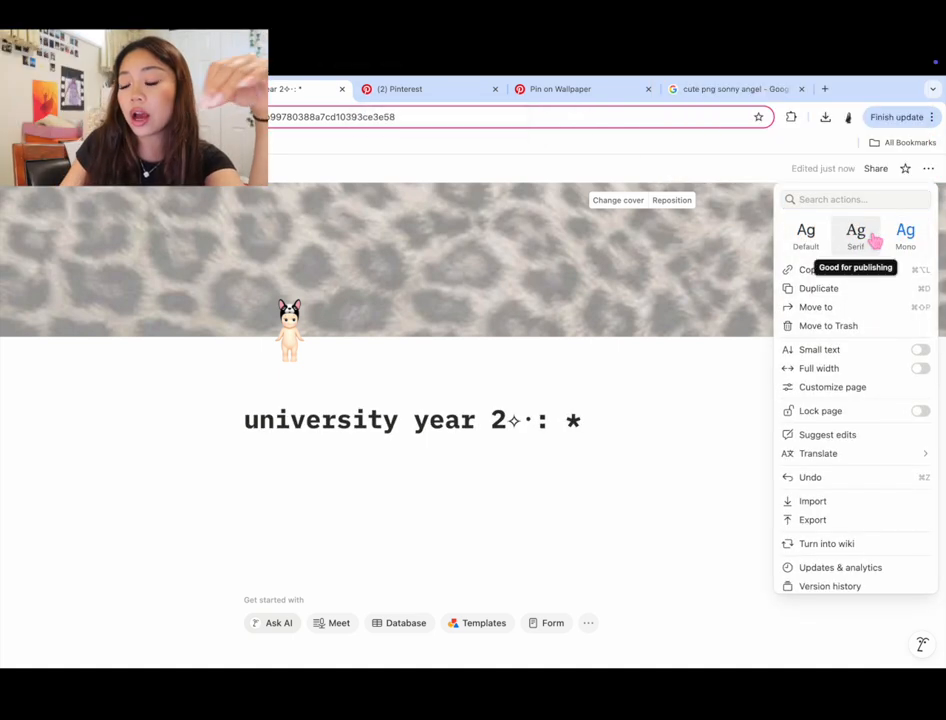
left_click(874, 238)
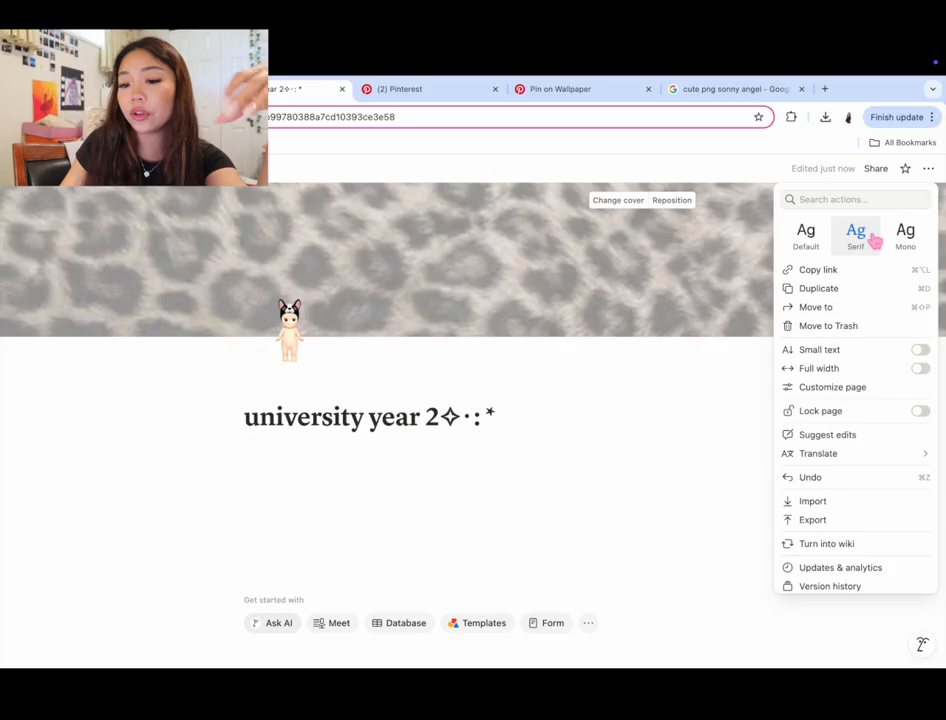
left_click(921, 368)
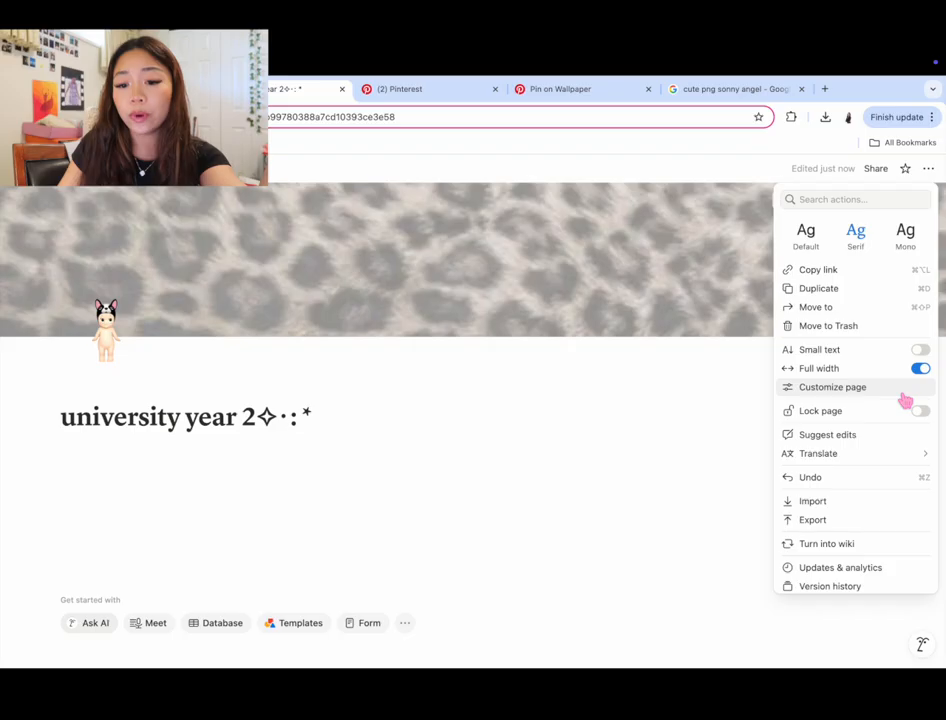
left_click(921, 350)
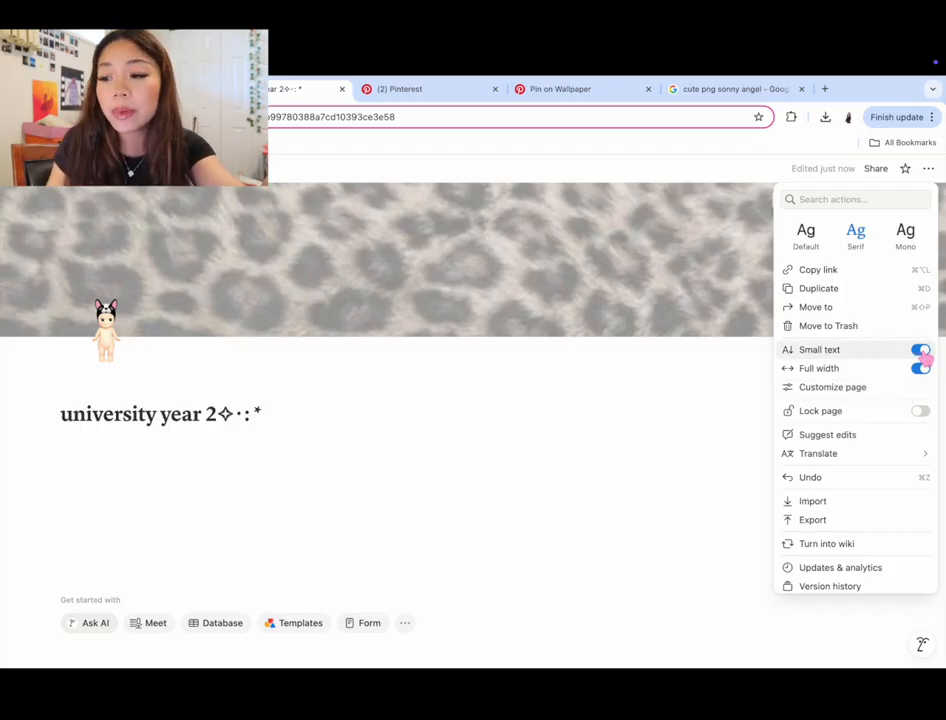
- Customize the page so that its backlinks are always shown
left_click(889, 392)
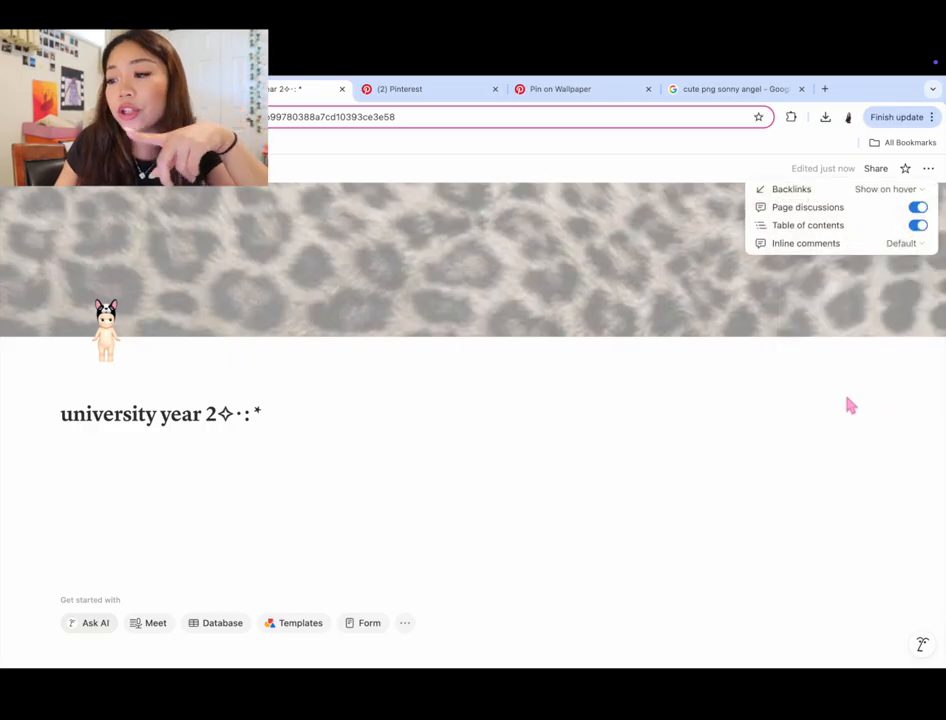
left_click(916, 190)
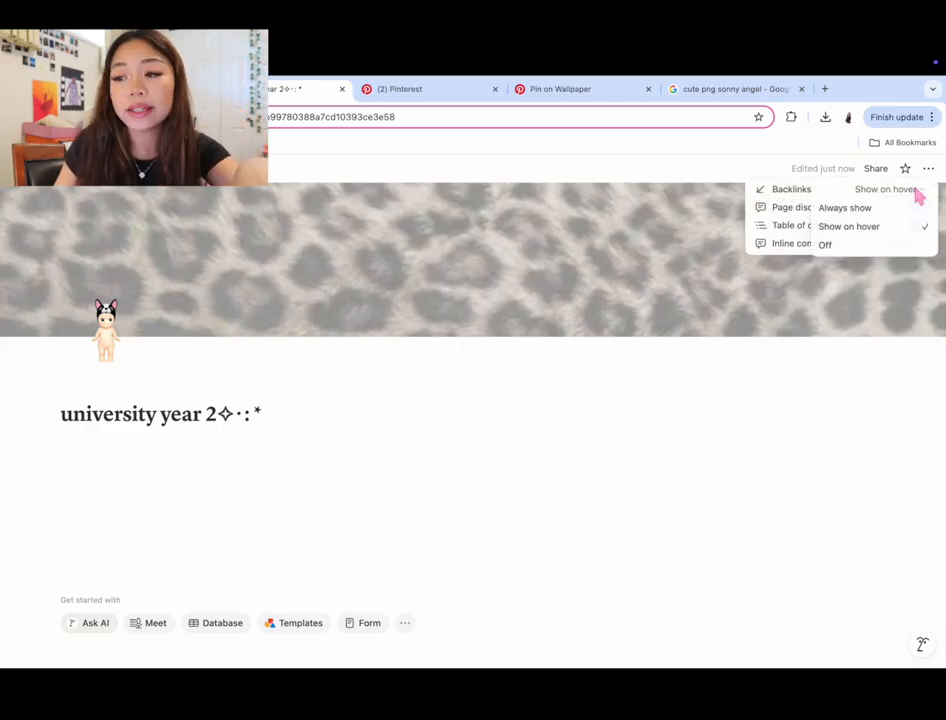
left_click(886, 209)
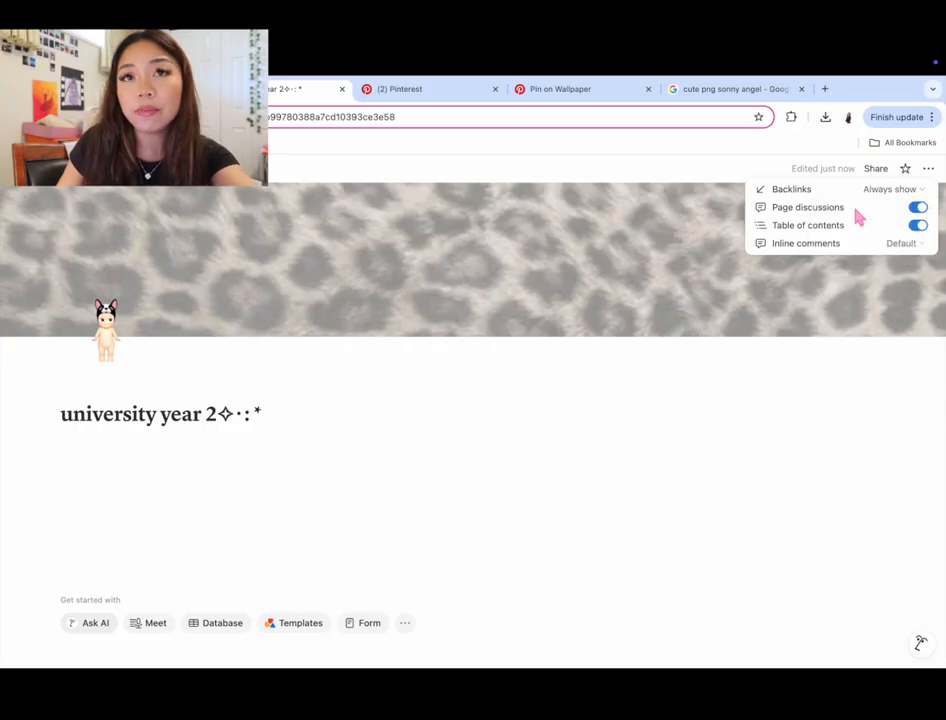
left_click(267, 474)
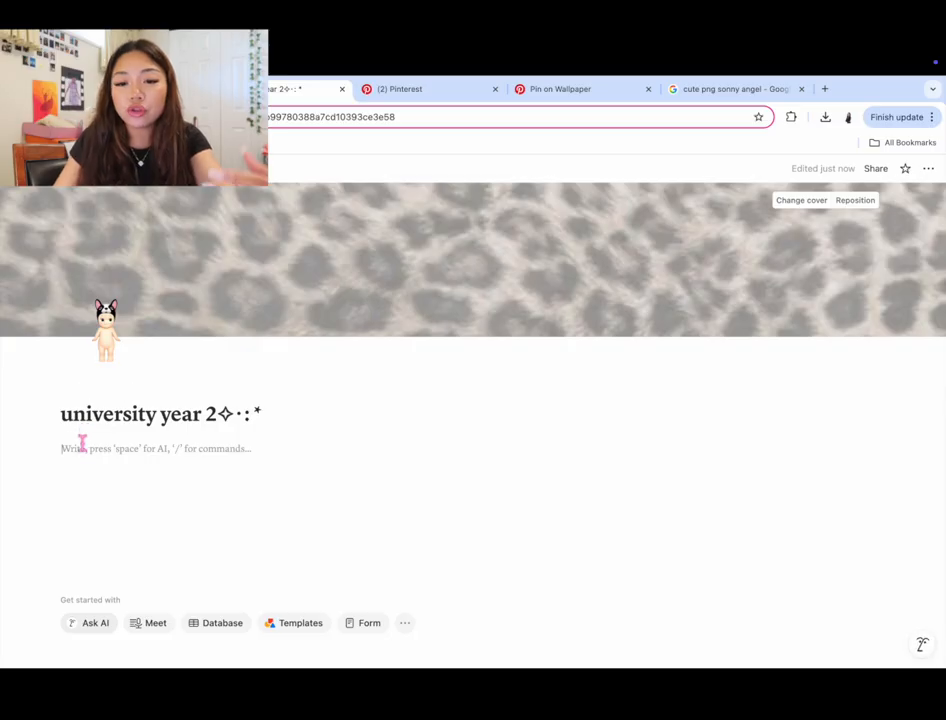
- Insert a callout block directly under the page title
left_click(35, 450)
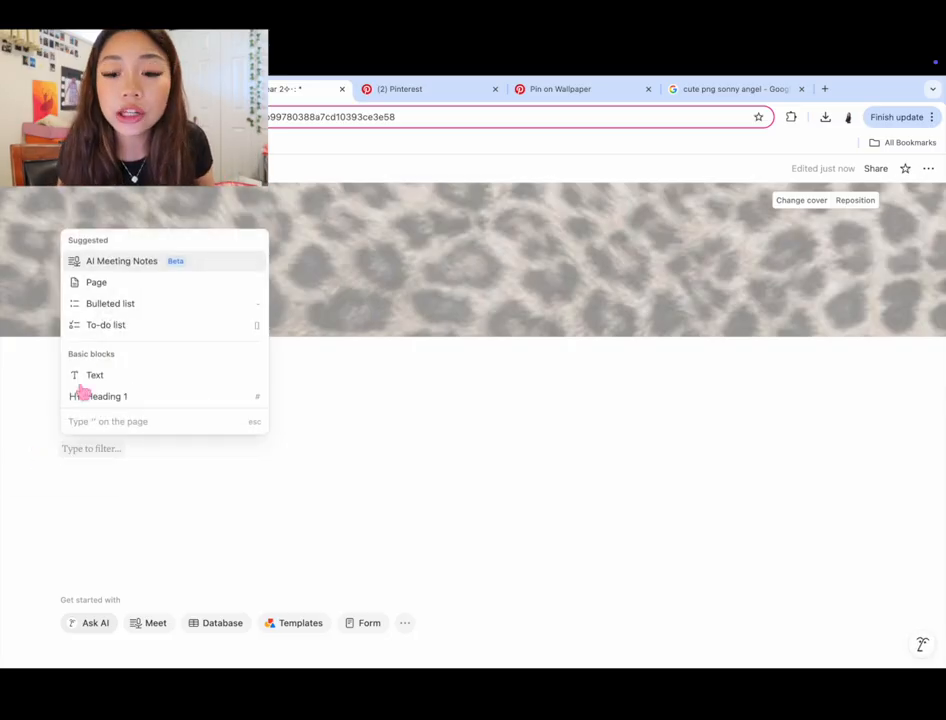
scroll(130, 372, "down", 5)
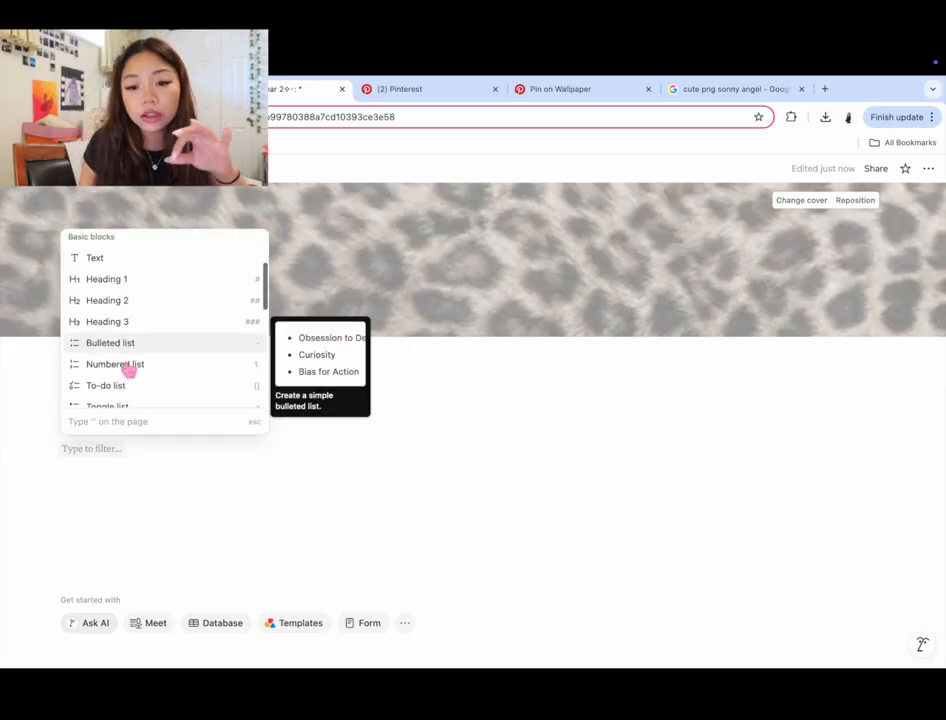
scroll(128, 370, "down", 2)
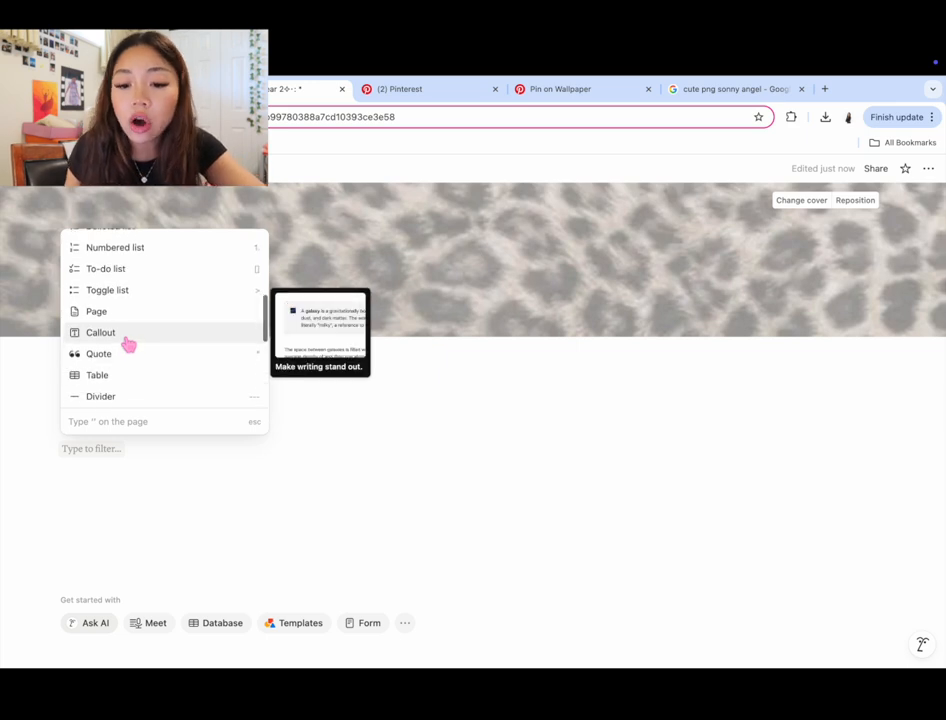
left_click(128, 342)
- Replace the callout's light bulb icon with the solid star icon in light gray
left_click(77, 461)
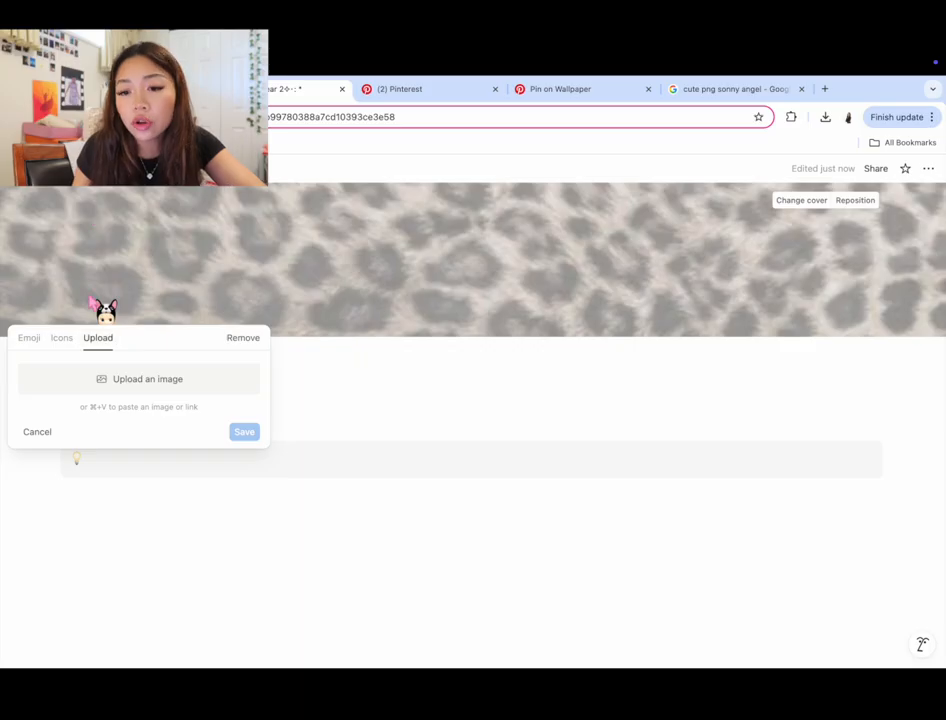
left_click(62, 338)
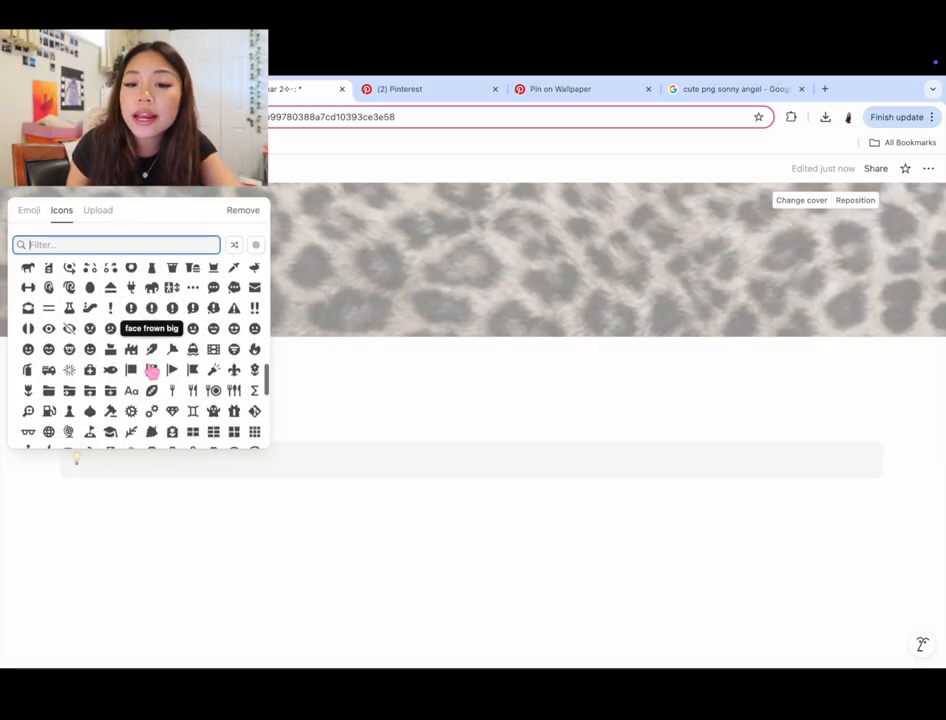
scroll(151, 370, "down", 2)
scroll(152, 372, "down", 1)
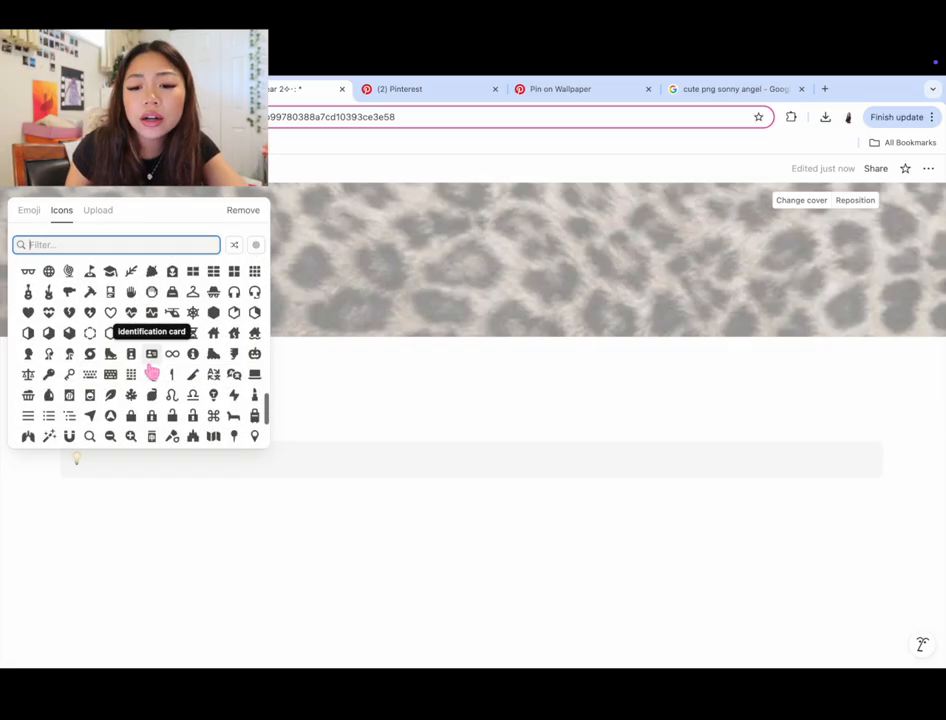
scroll(151, 371, "down", 4)
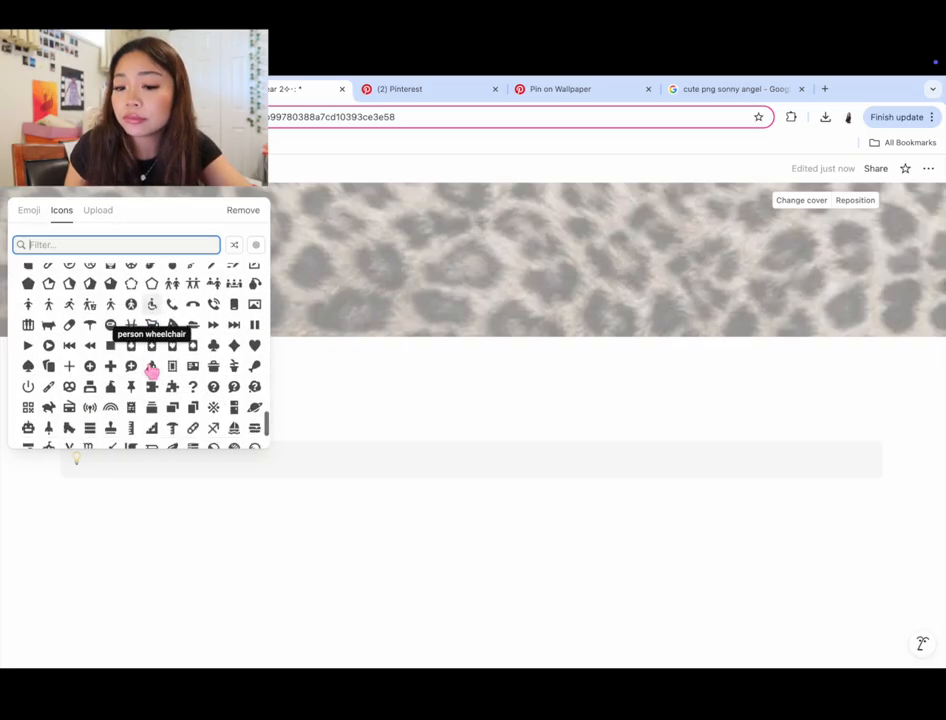
scroll(152, 372, "down", 1)
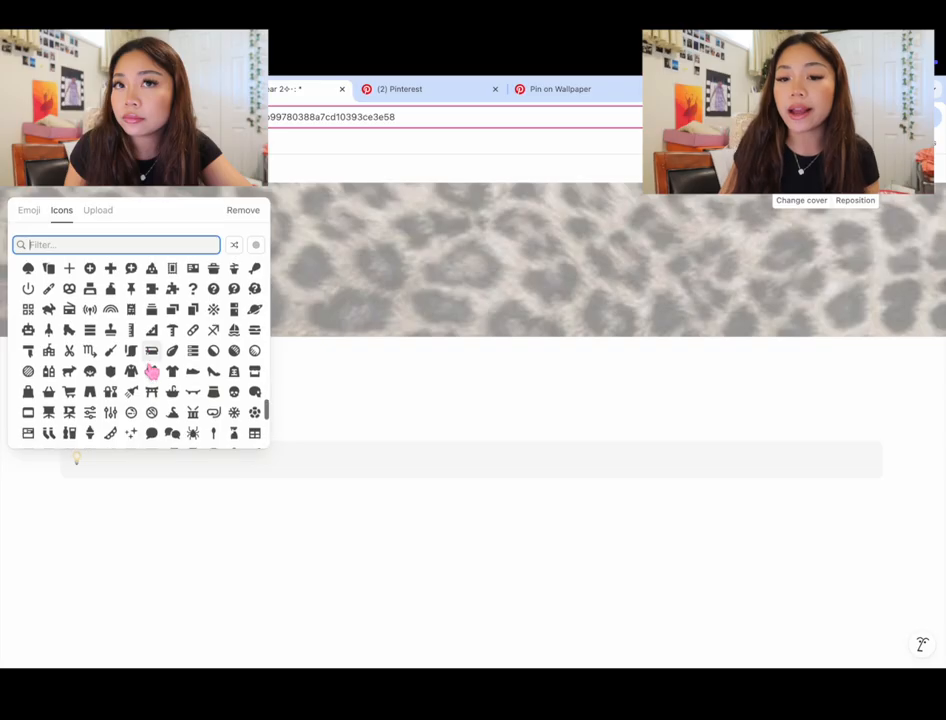
left_click(50, 304)
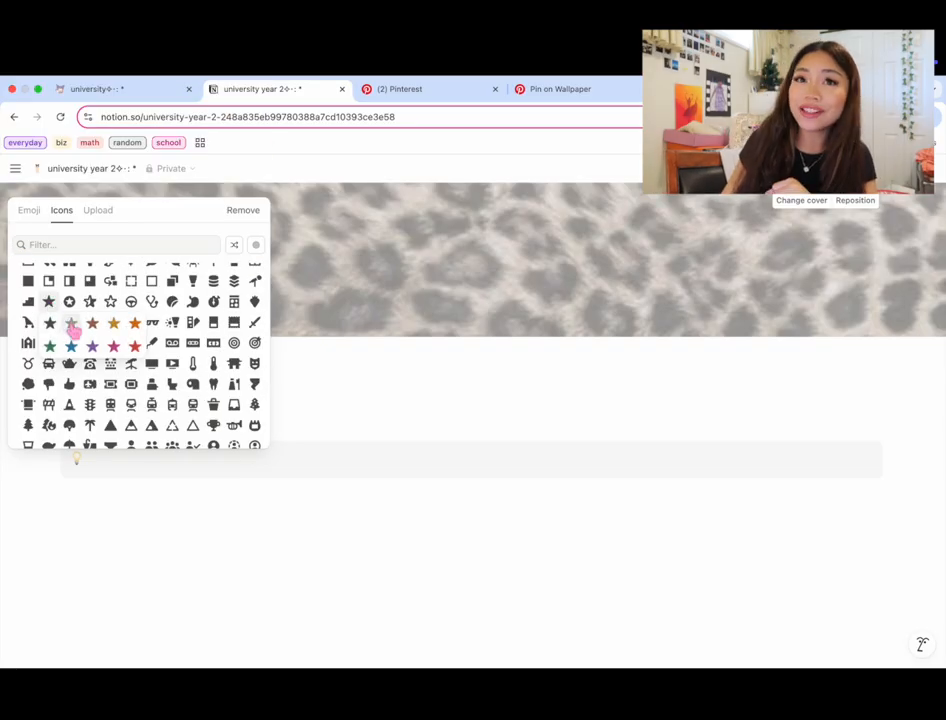
left_click(72, 330)
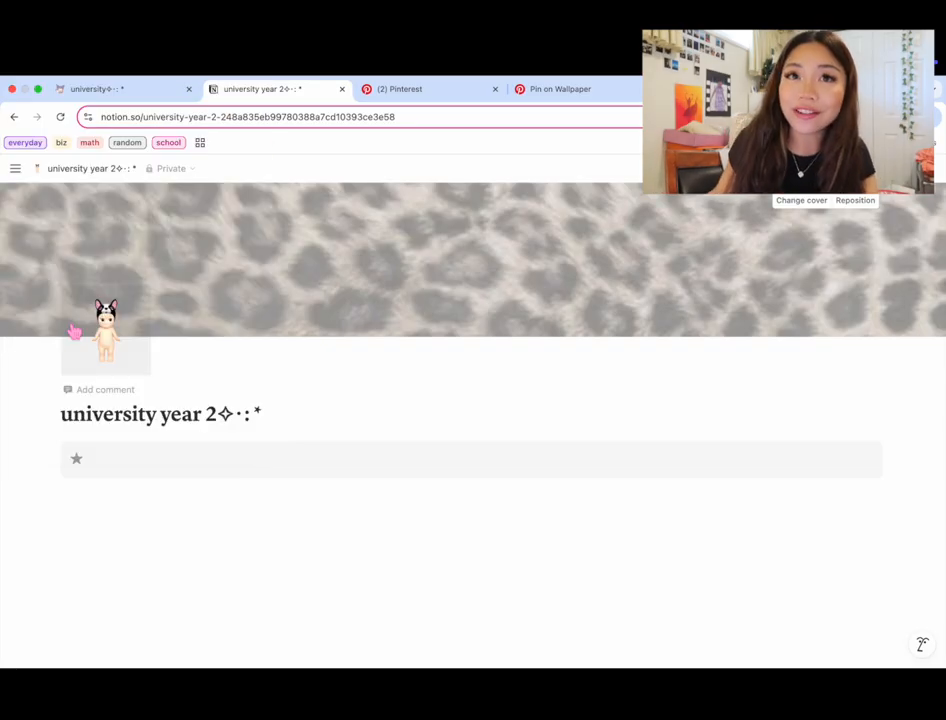
- Write "whenever you feel like giving up, remember how hard you worked to get here. <3" in the callout
left_click(111, 464)
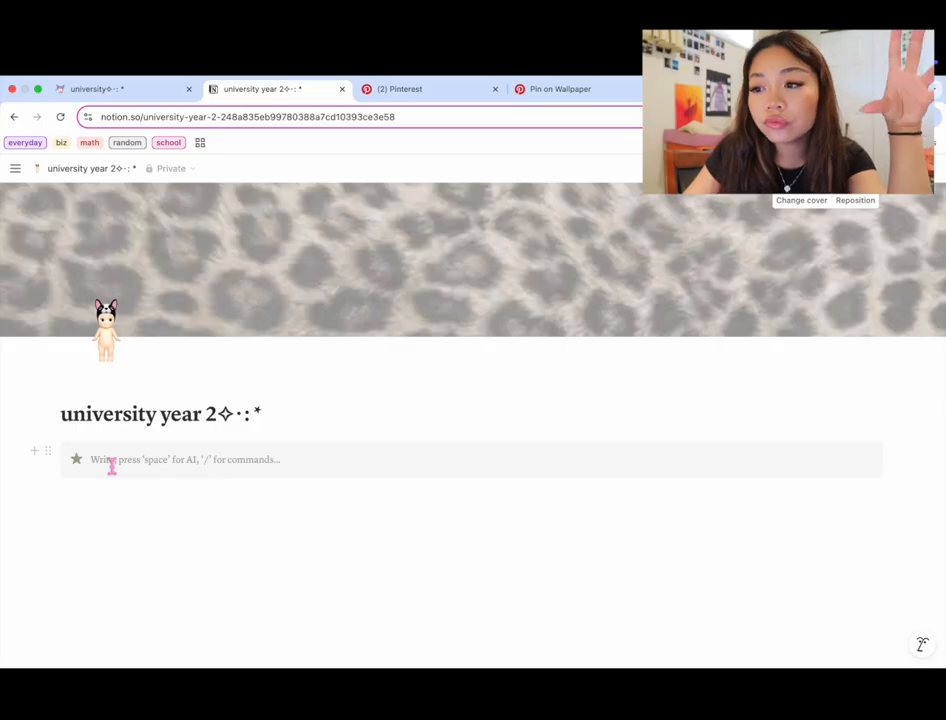
type("w")
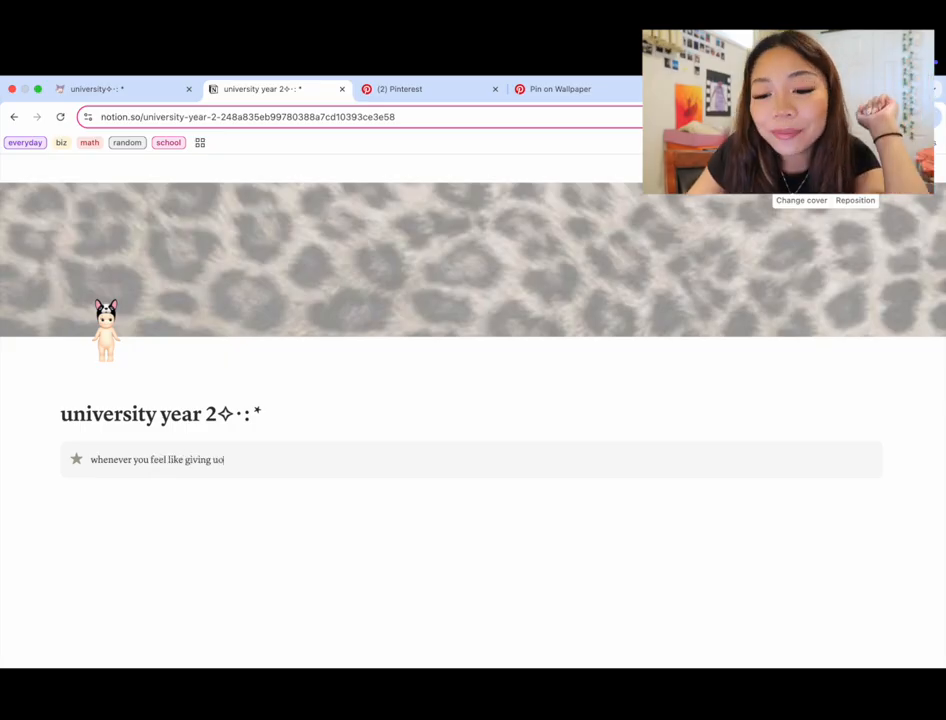
type("ember how hard you worked to get here. <3")
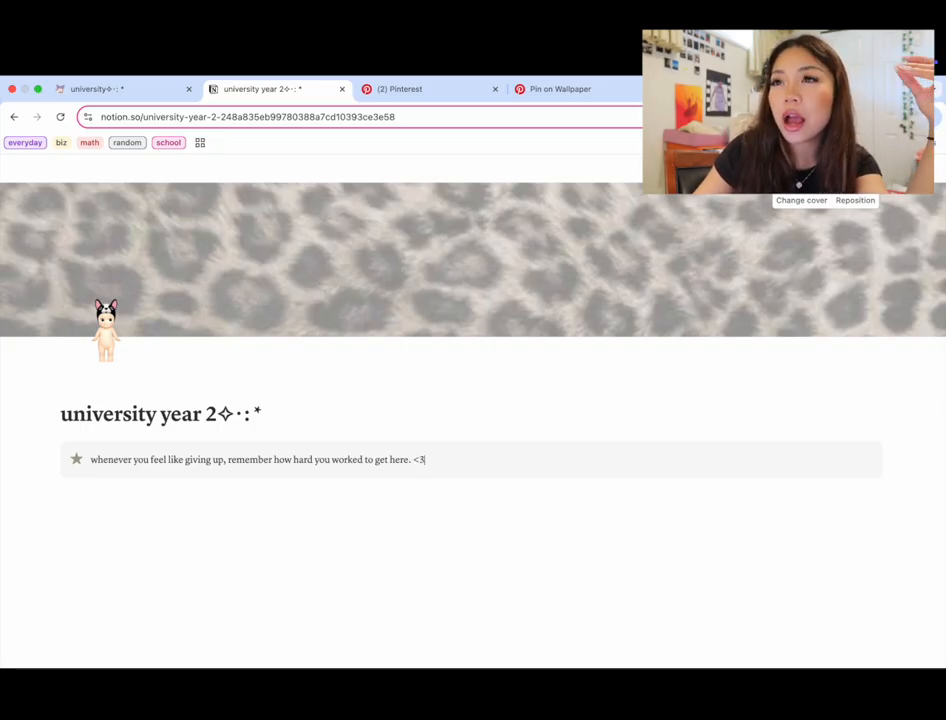
- Italicize the callout's quote without bold and add a divider below the callout
left_click_drag(425, 459, 89, 459)
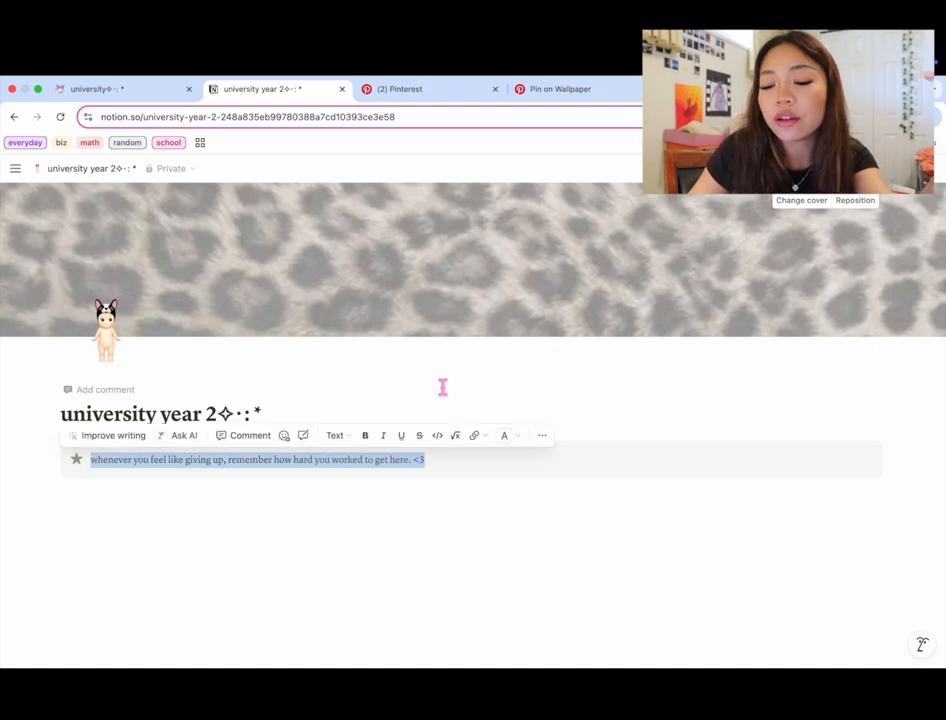
left_click(366, 436)
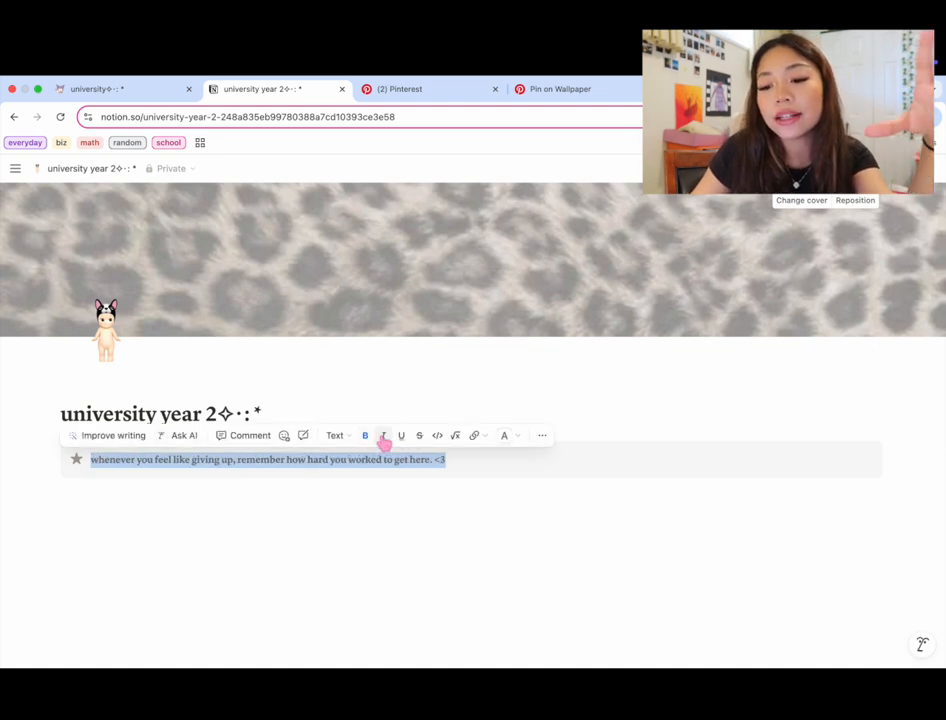
left_click(367, 436)
left_click(384, 437)
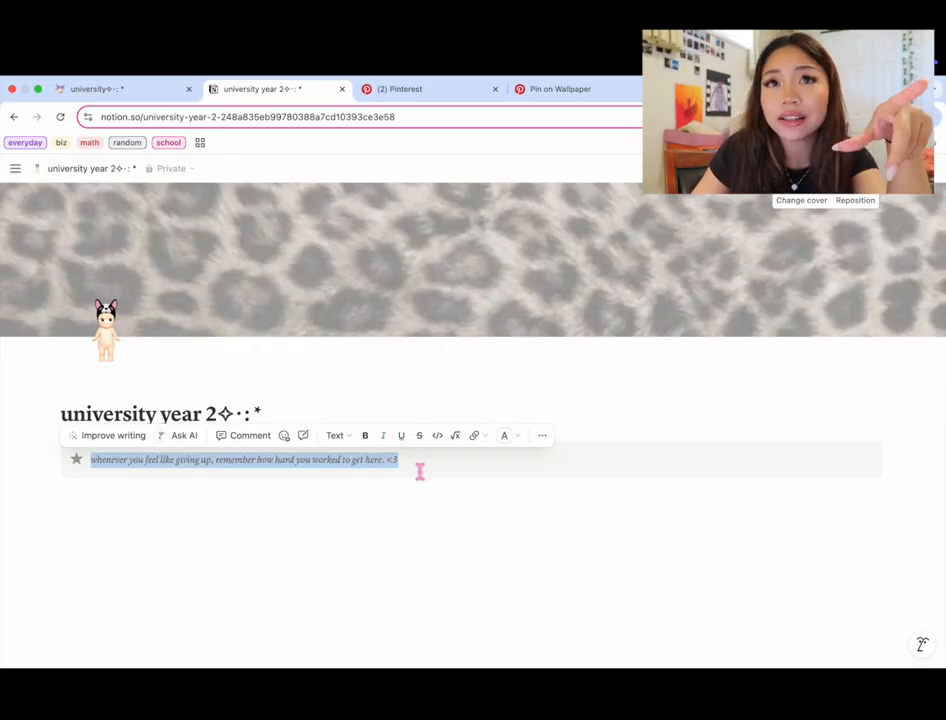
left_click(420, 471)
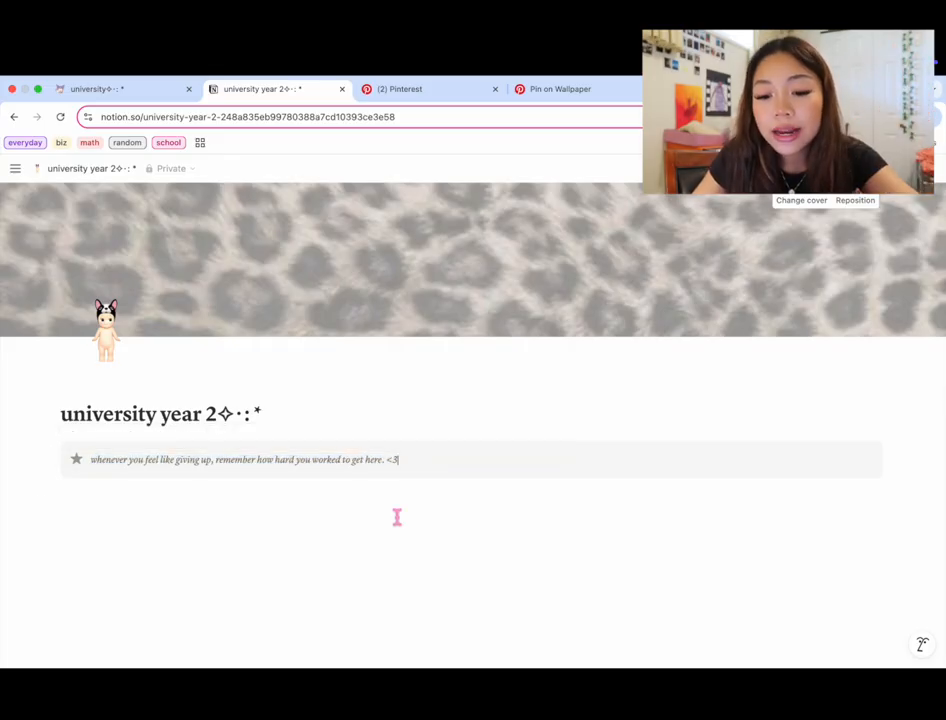
key("Return")
type("---")
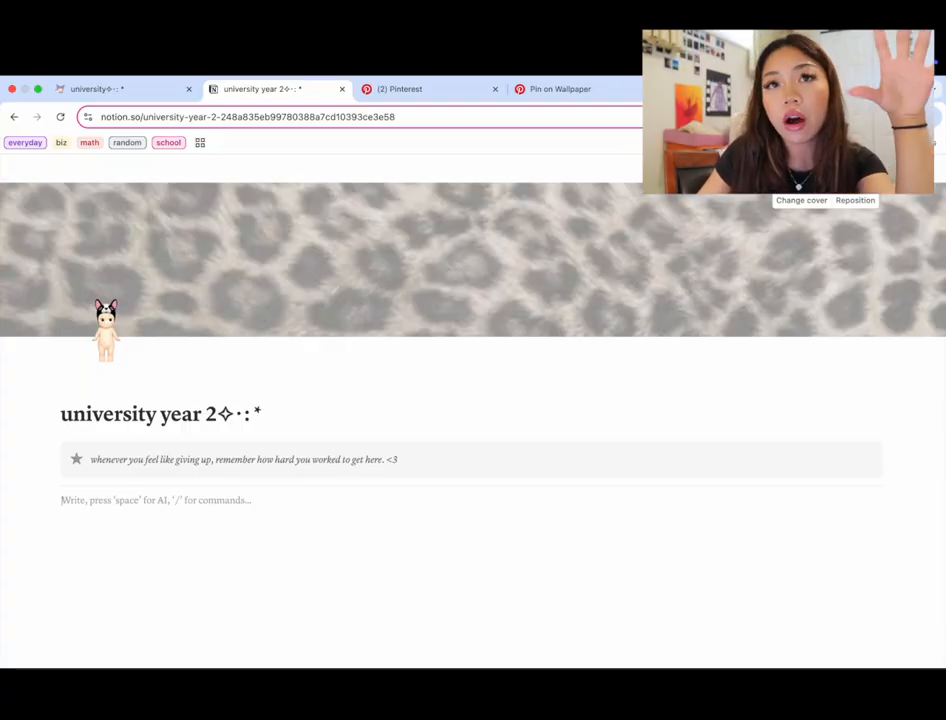
- Link the calendar and quicknotes pages in two side-by-side columns below the divider, with another divider underneath
left_click(38, 502)
scroll(112, 384, "down", 5)
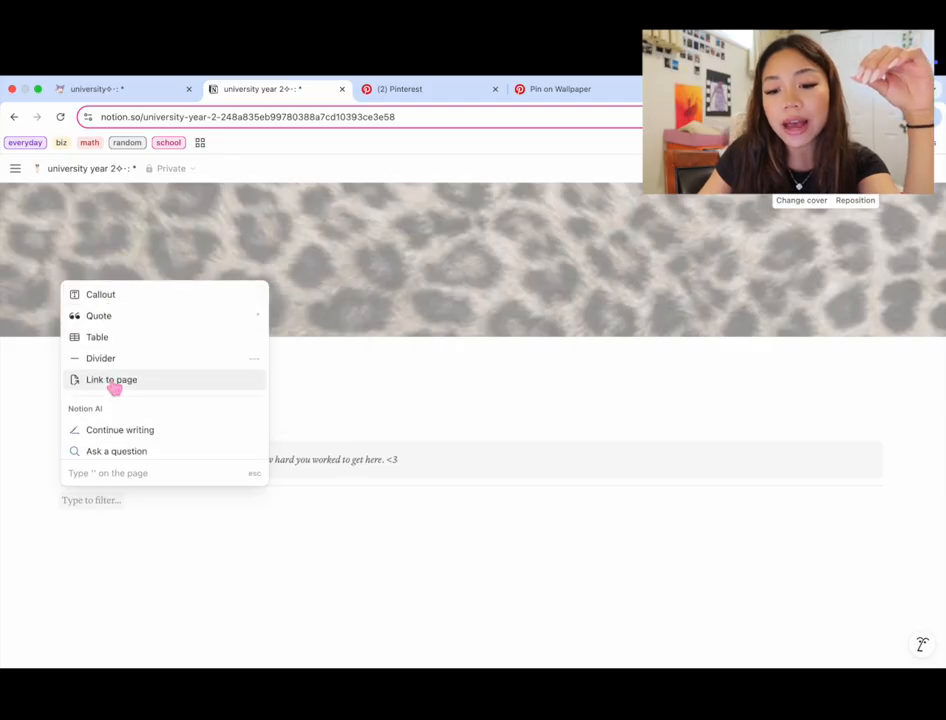
left_click(112, 382)
left_click(116, 387)
left_click(38, 502)
left_click(113, 397)
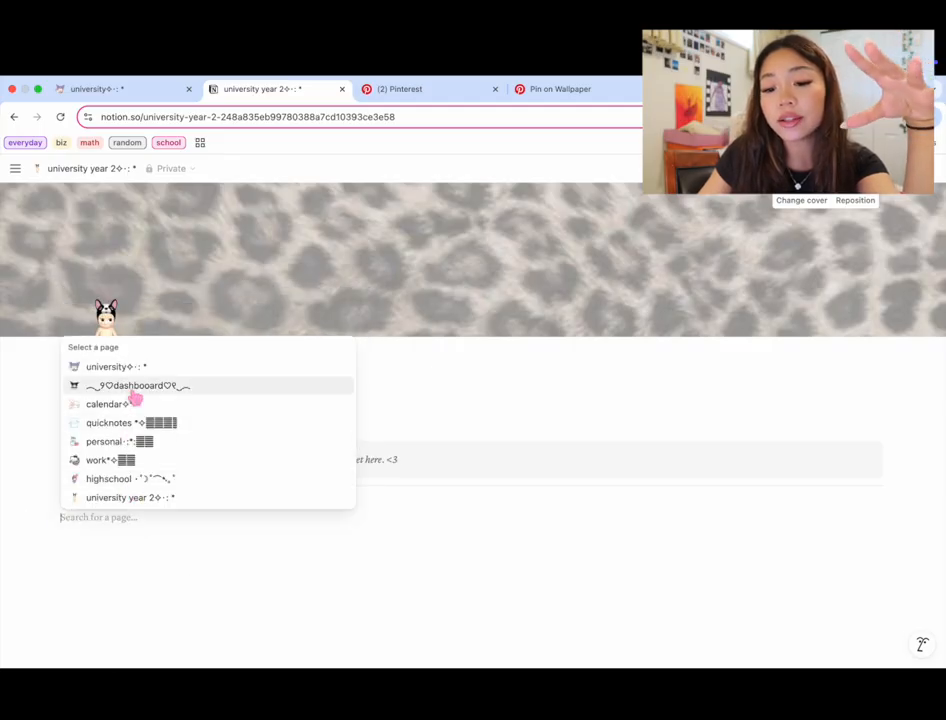
left_click(109, 422)
left_click_drag(57, 528, 895, 502)
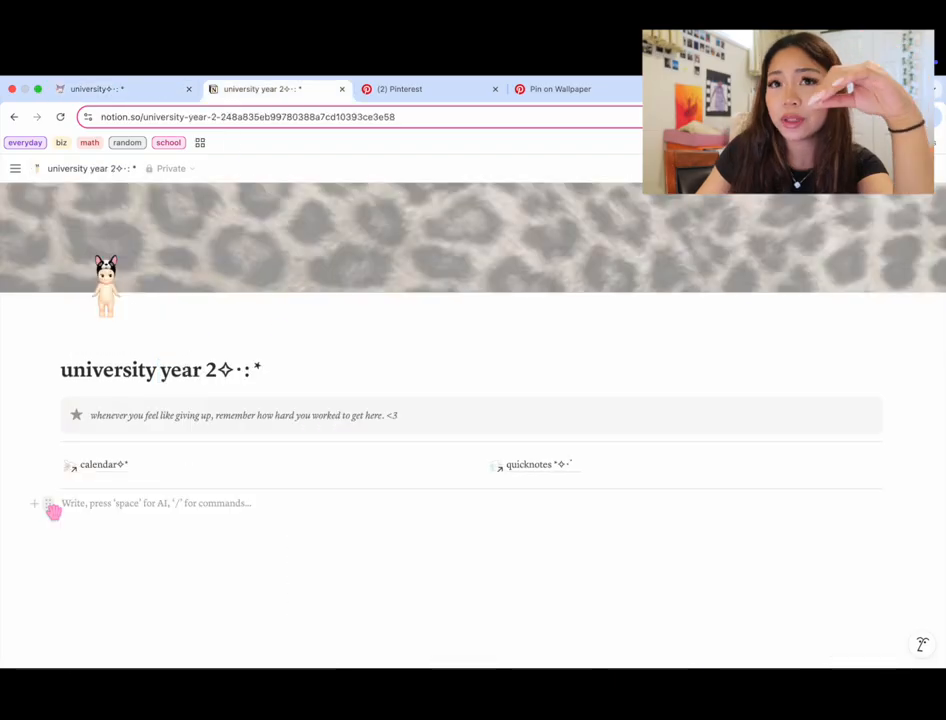
- Add page links to work after quicknotes and to the dashboard before calendar, making a four-column row
left_click(38, 500)
left_click(95, 634)
left_click_drag(57, 509, 892, 490)
left_click(39, 505)
left_click(136, 476)
left_click(137, 376)
left_click_drag(57, 509, 58, 482)
- Adjust the column widths so the four page links are spread across the row
mouse_move(475, 481)
left_mouse_down()
mouse_move(498, 483)
mouse_move(486, 482)
left_mouse_up()
left_click_drag(265, 484, 292, 484)
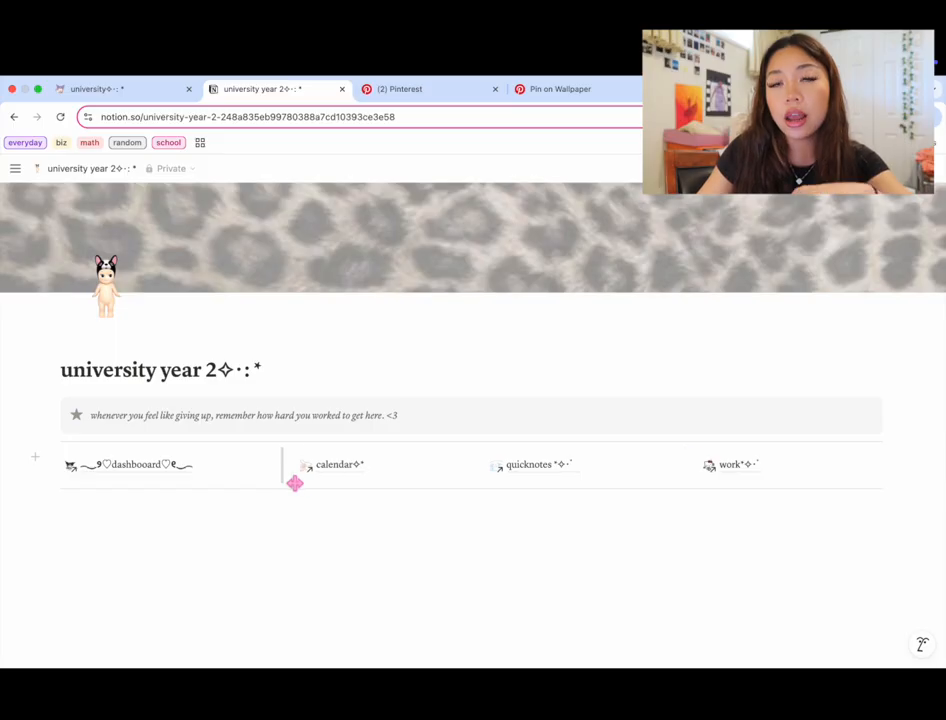
left_click_drag(693, 481, 716, 482)
left_click_drag(477, 482, 500, 483)
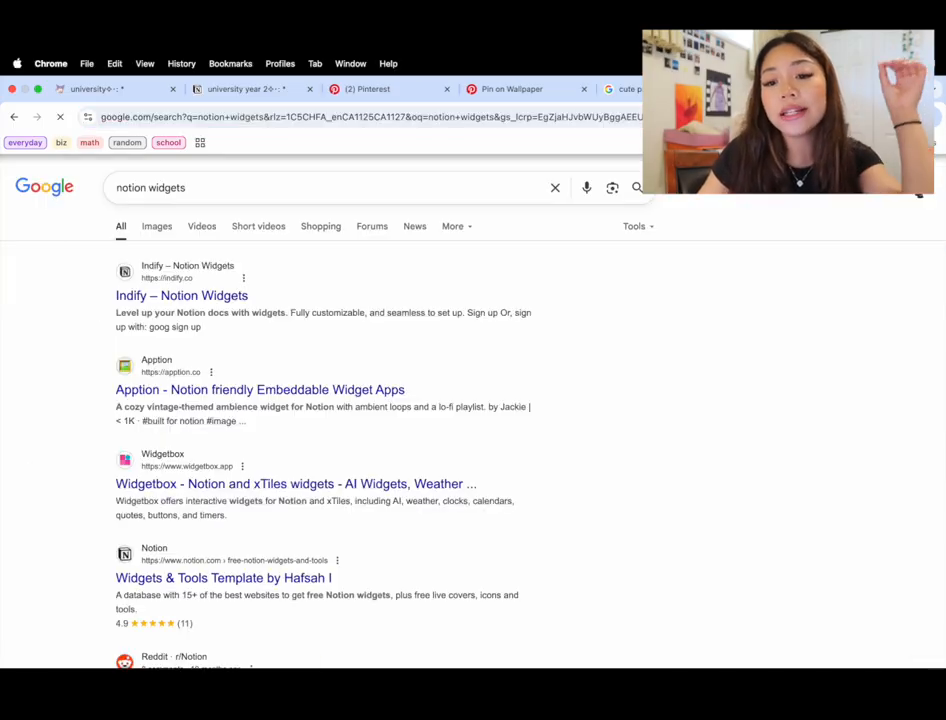
- Search Google for "notion widgets" and open the Widgetbox site
scroll(207, 345, "down", 2)
left_click(193, 438)
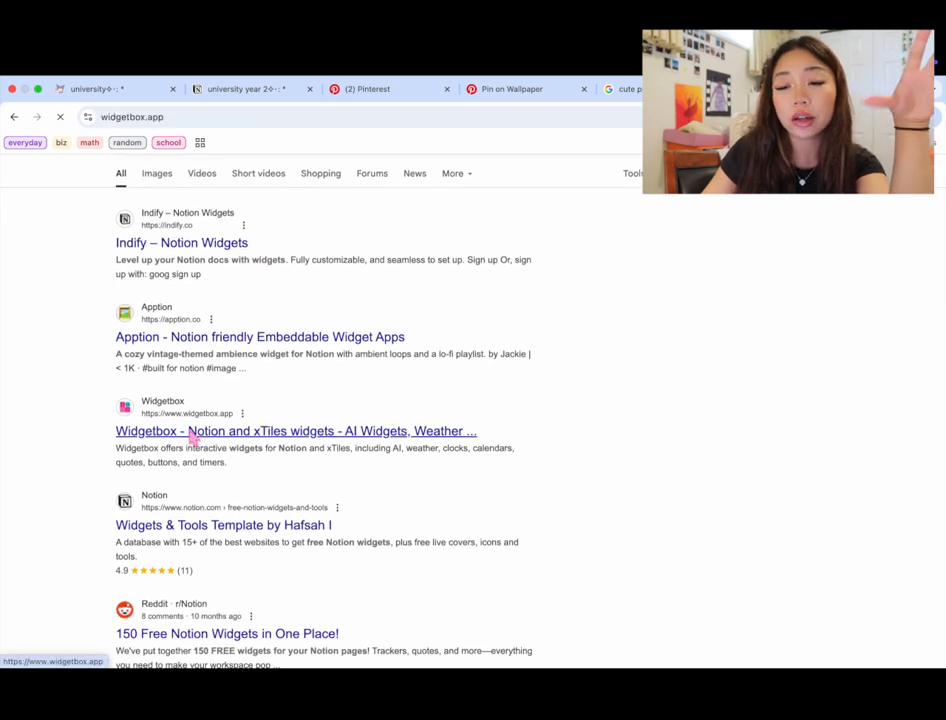
scroll(193, 438, "down", 5)
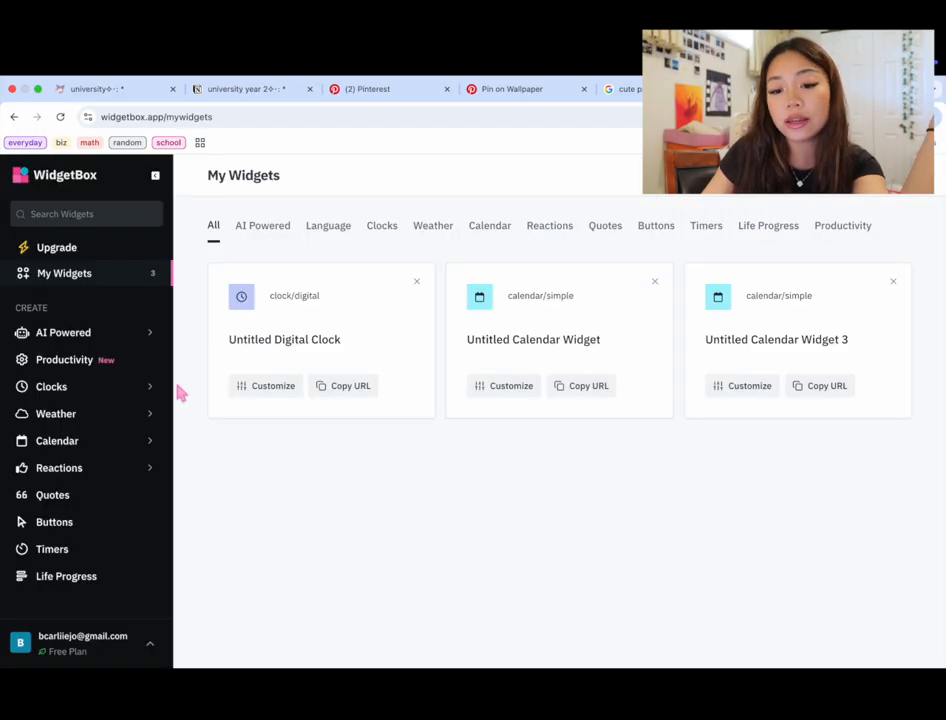
- Create a Simple Calendar widget in WidgetBox with Sunday as the start day, and preview its month navigation
left_click(139, 446)
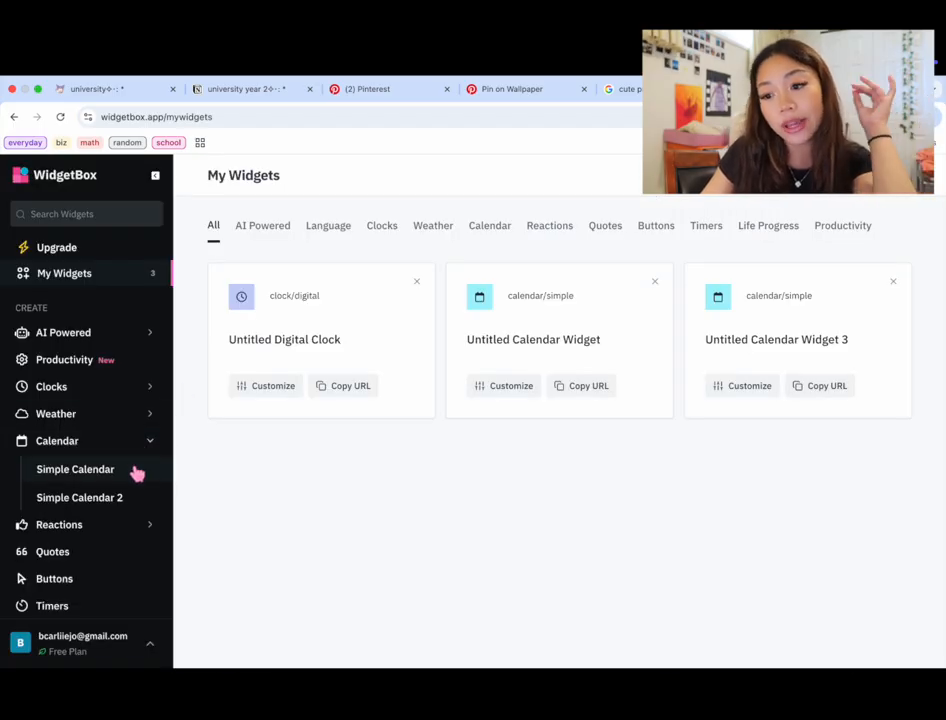
left_click(137, 470)
left_click(800, 250)
left_click(794, 300)
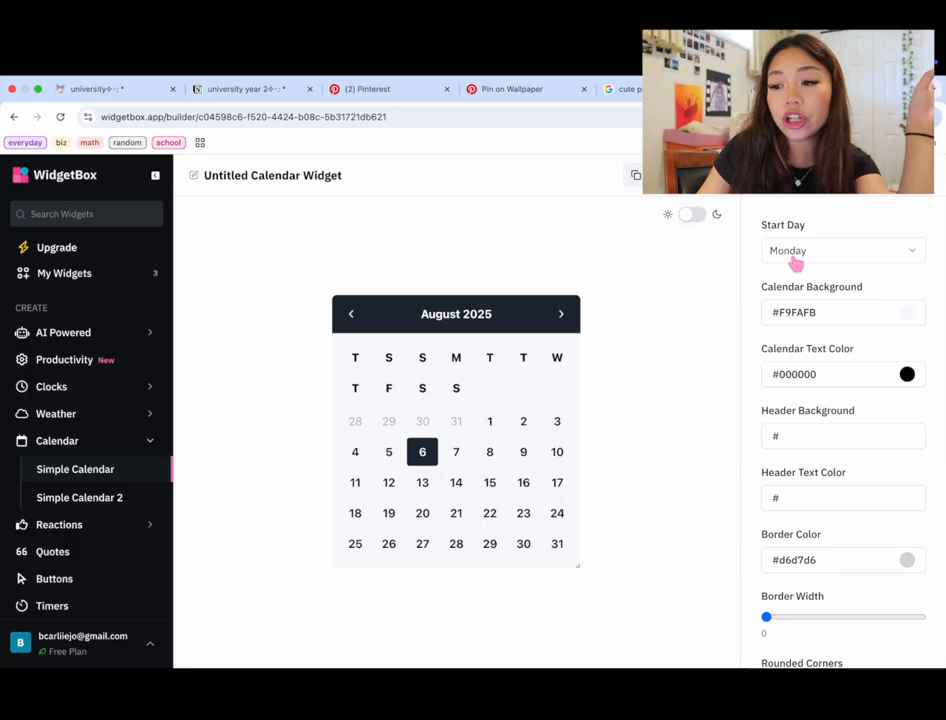
left_click(795, 254)
left_click(797, 280)
left_click(561, 314)
left_click(351, 315)
- Set the calendar text color to light pink #f5c3d4
left_click(907, 374)
left_click(891, 485)
left_click_drag(884, 487, 890, 486)
left_click_drag(803, 404, 790, 396)
left_click(758, 456)
- Set the calendar's header text color to pink
left_click(907, 498)
left_click(829, 518)
left_click_drag(829, 518, 793, 517)
left_click_drag(864, 609, 887, 610)
left_click(752, 600)
- Set the calendar's header background to the very dark red #250505
left_click(907, 436)
left_click_drag(859, 509, 886, 506)
left_click_drag(863, 548, 897, 549)
left_click(887, 522)
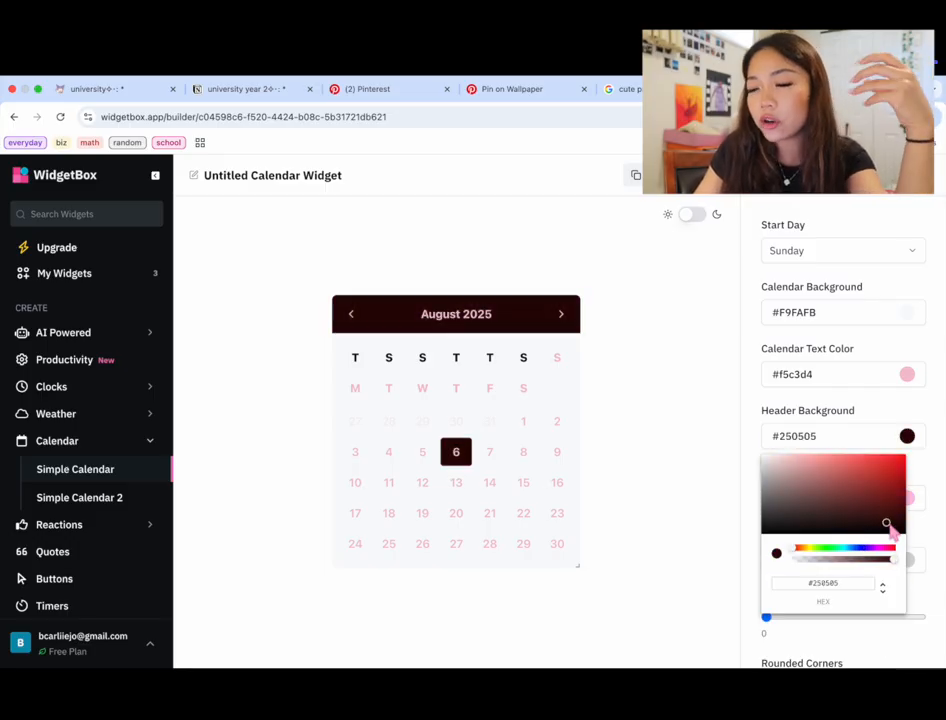
- Change the calendar background to a near-white shade and reopen the header background color
left_click(824, 322)
left_click(907, 312)
left_click(806, 353)
left_click_drag(806, 353, 774, 334)
left_click_drag(852, 426, 793, 425)
left_click(889, 426)
left_click_drag(767, 343, 764, 335)
left_click(907, 436)
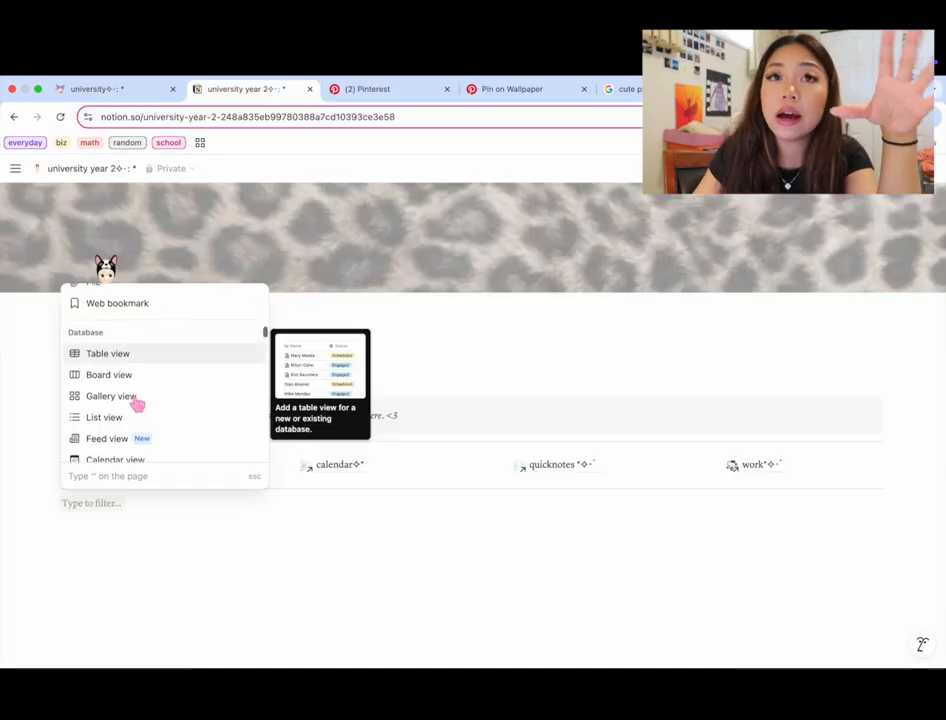
- Embed the calendar widget below the page links using the copied widget link
scroll(137, 401, "down", 3)
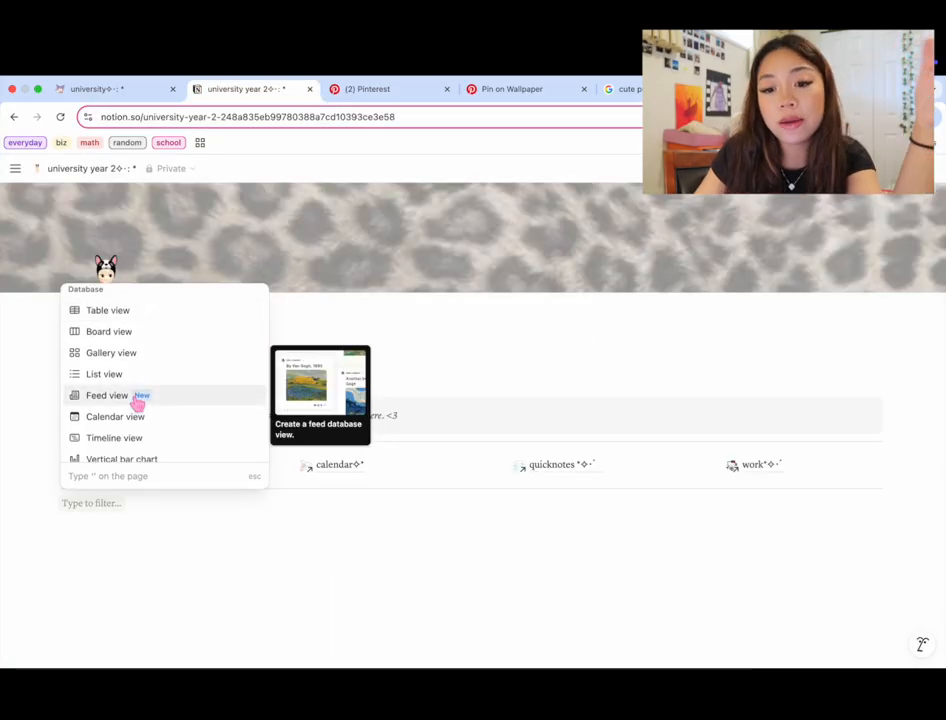
type("embed")
key("Return")
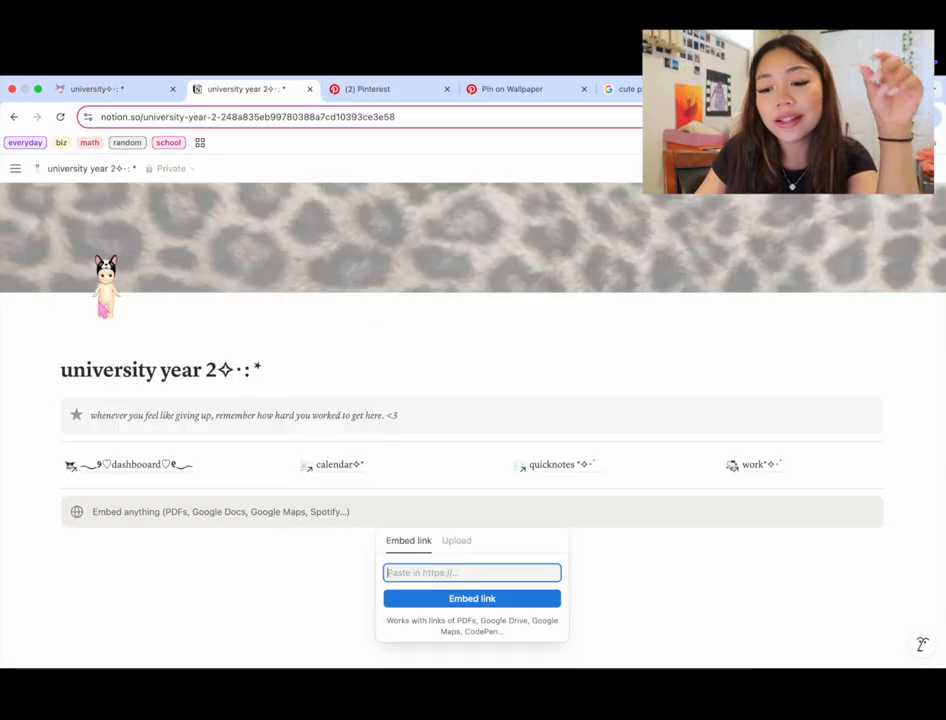
key("super+v")
left_click(405, 598)
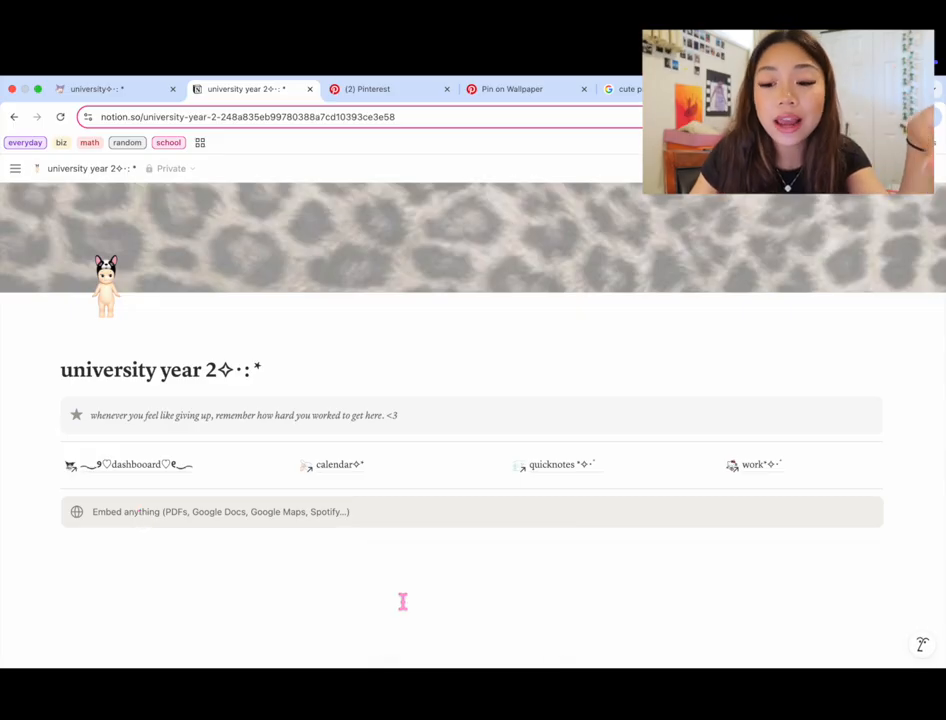
scroll(405, 607, "down", 3)
mouse_move(597, 561)
left_mouse_down()
mouse_move(538, 553)
mouse_move(590, 551)
left_mouse_up()
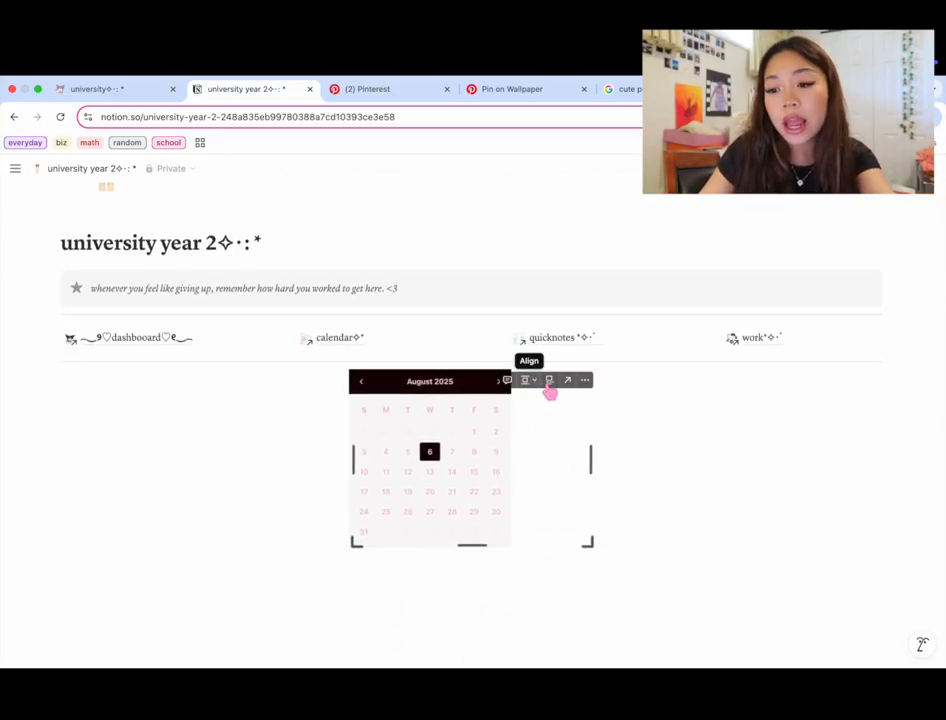
- Enlarge the embedded calendar vertically and set its alignment to left
left_click(584, 384)
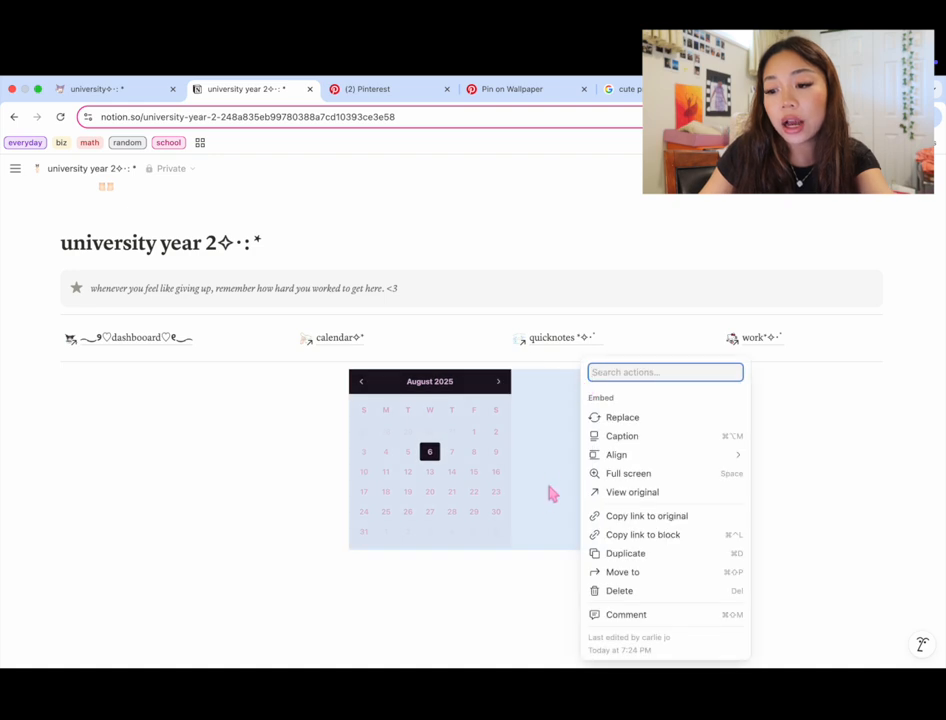
mouse_move(606, 454)
left_click(784, 463)
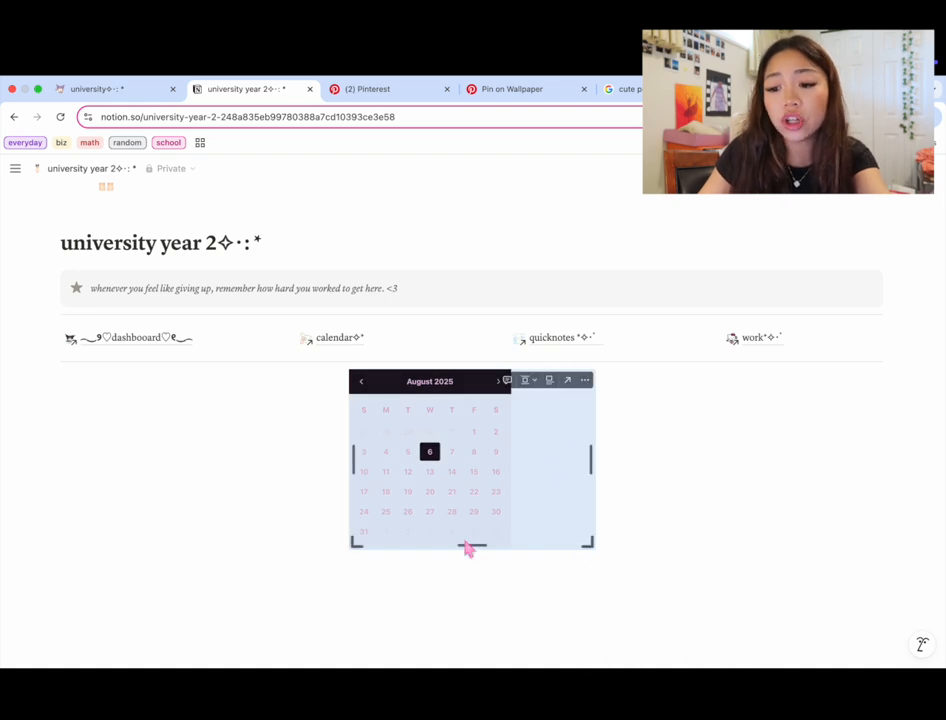
left_click_drag(469, 549, 475, 619)
left_click_drag(338, 386, 359, 439)
left_click(582, 381)
mouse_move(638, 458)
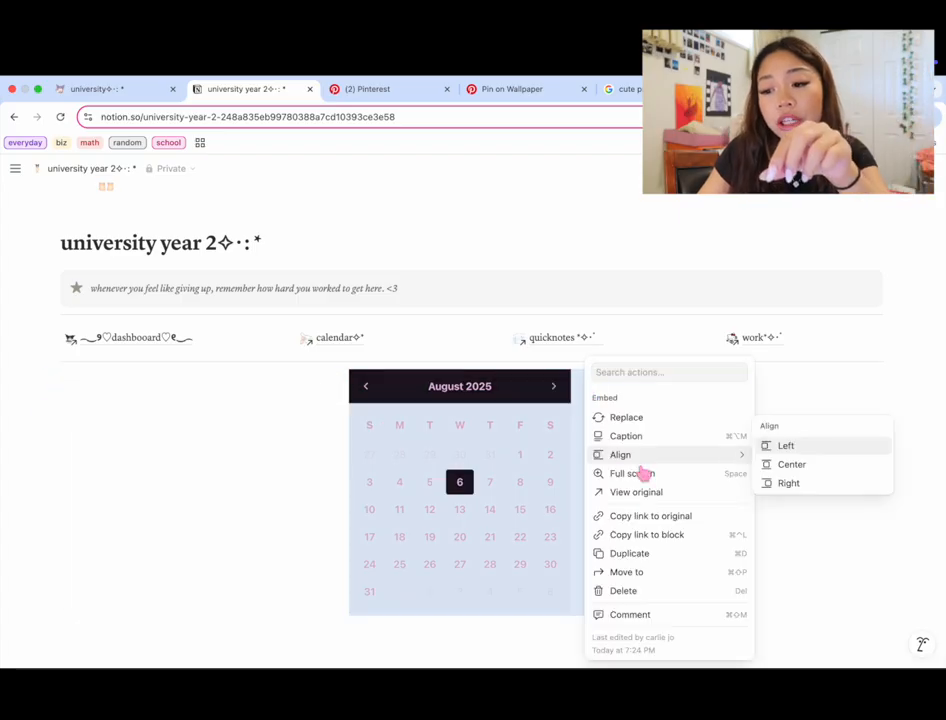
left_click(780, 445)
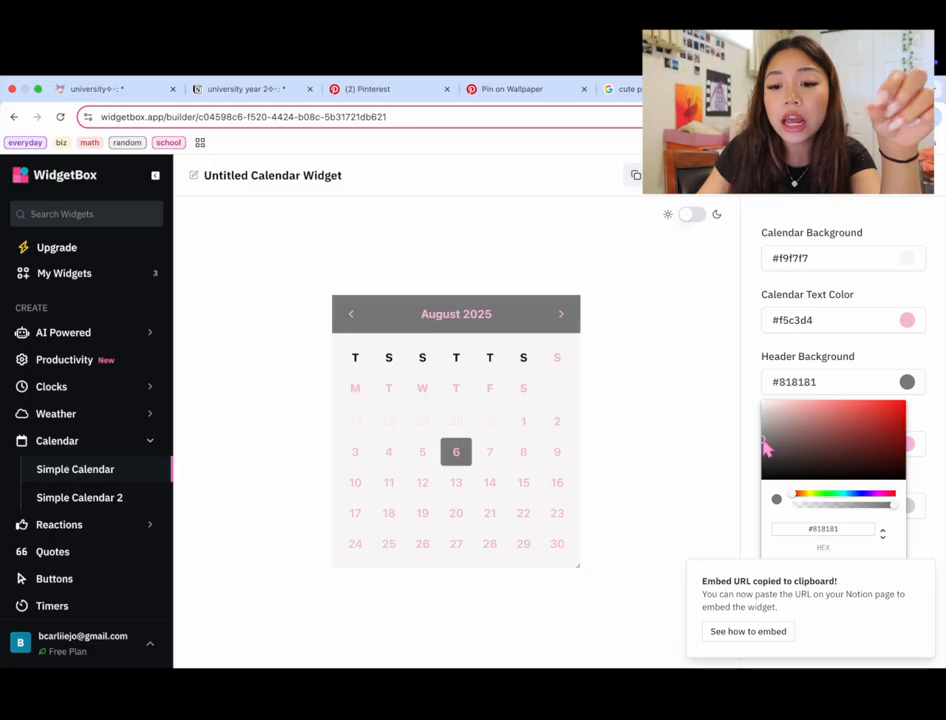
- In WidgetBox, set the calendar's header background to gray #b7b7b7 and copy the embed URL
left_click_drag(766, 441, 763, 430)
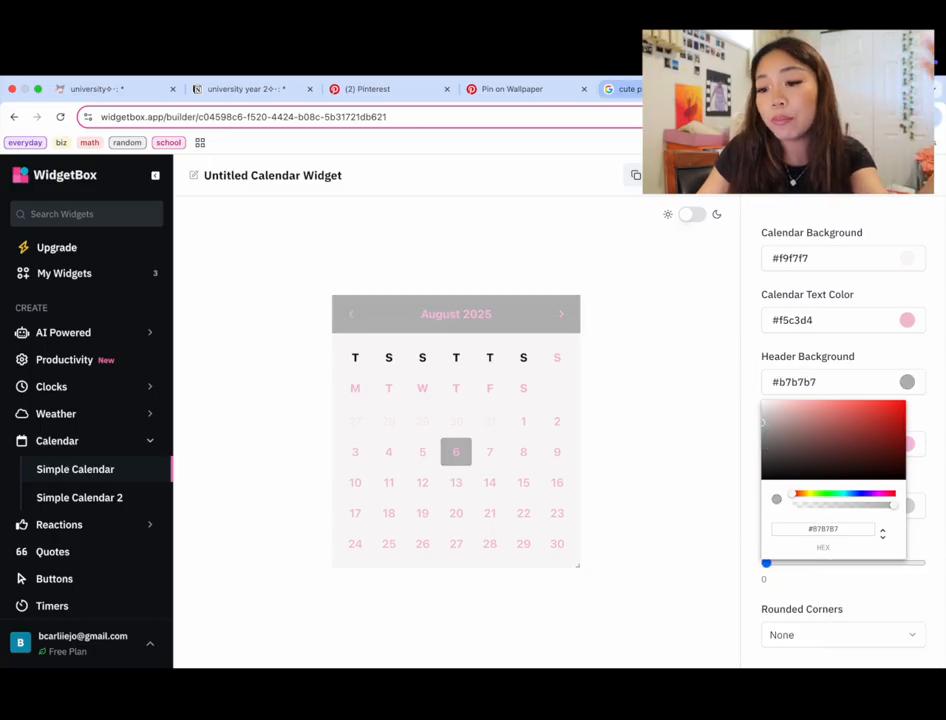
left_click(672, 175)
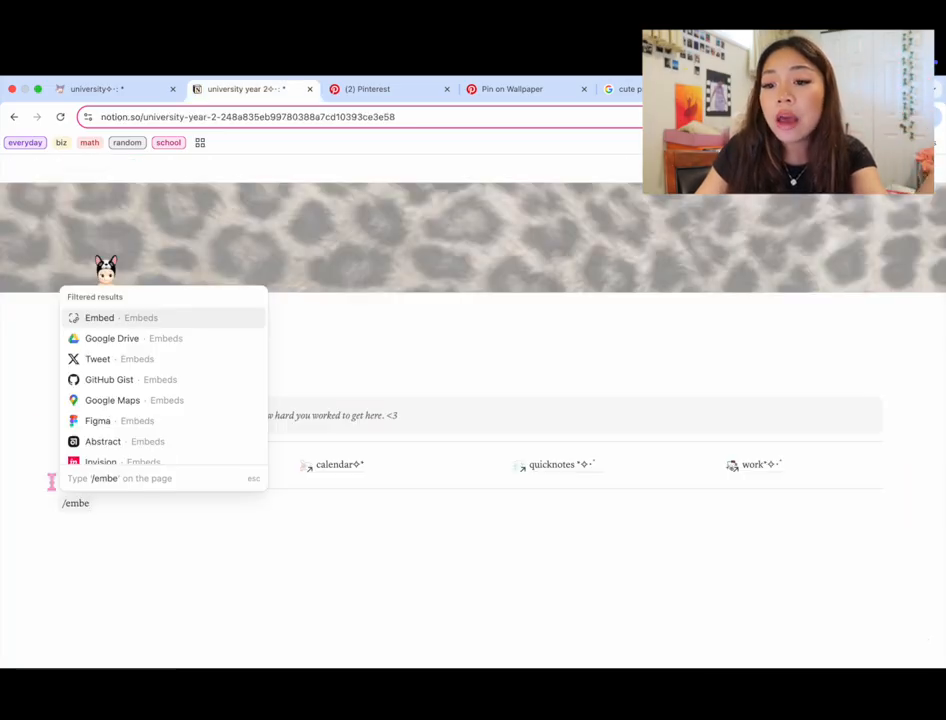
- Embed the recolored calendar widget below the links on the Notion year 2 page, enlarged and aligned left
left_click(112, 324)
key("ctrl+v")
left_click(443, 601)
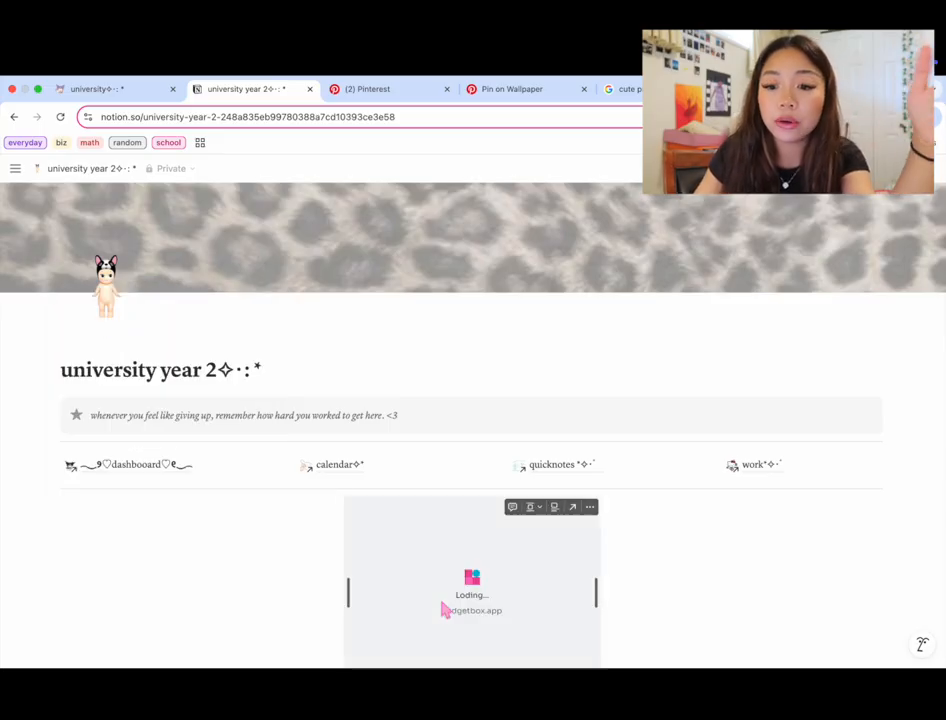
scroll(444, 610, "down", 3)
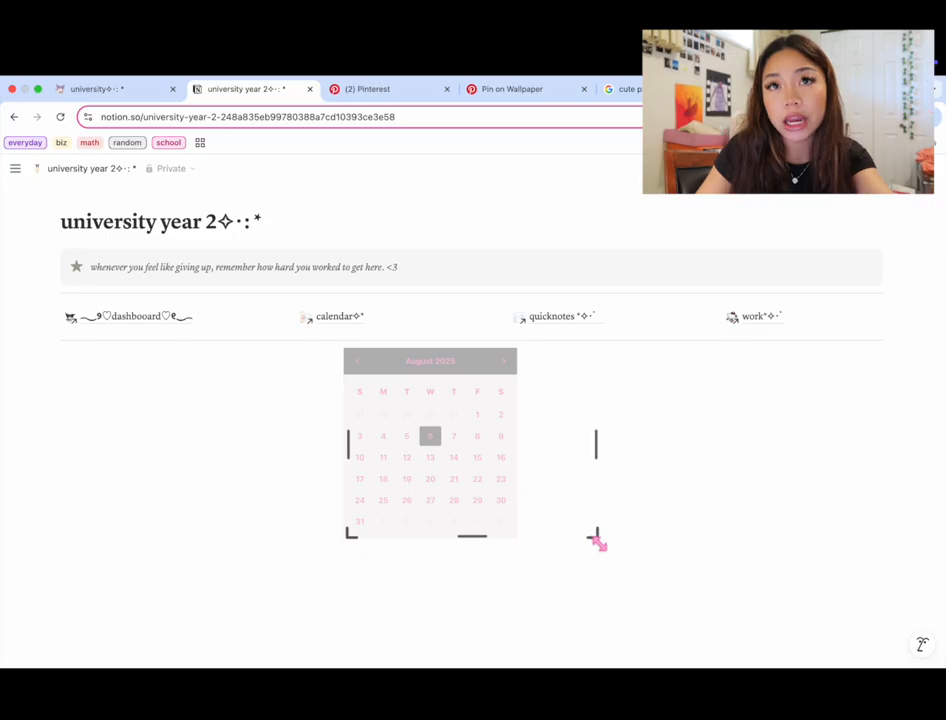
left_click_drag(597, 541, 634, 589)
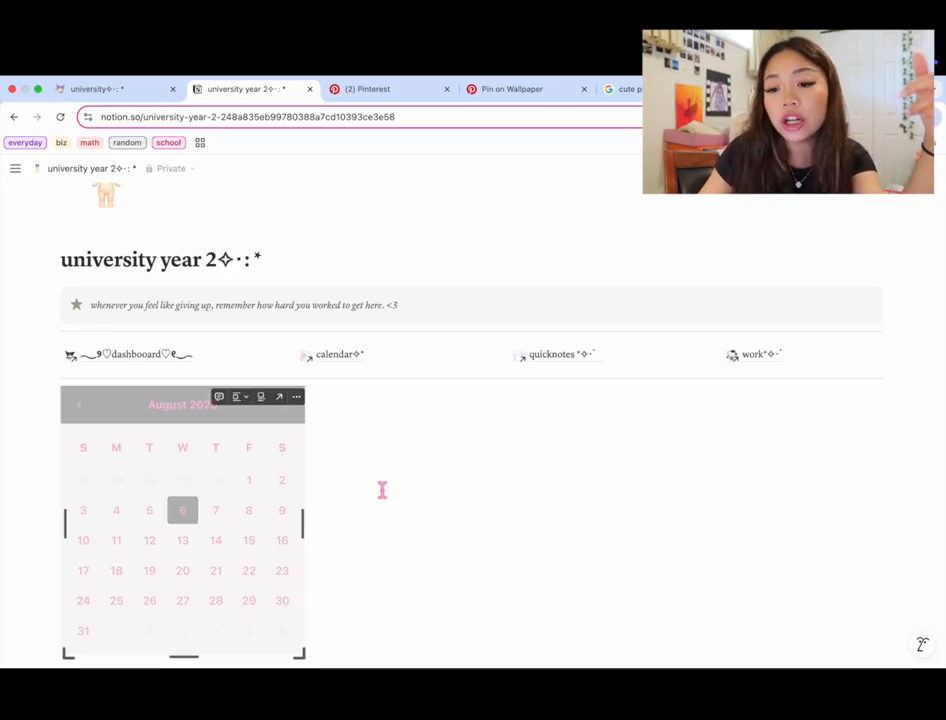
- Examine the calendar and weekly timetable layout on the existing university page
scroll(382, 490, "up", 3)
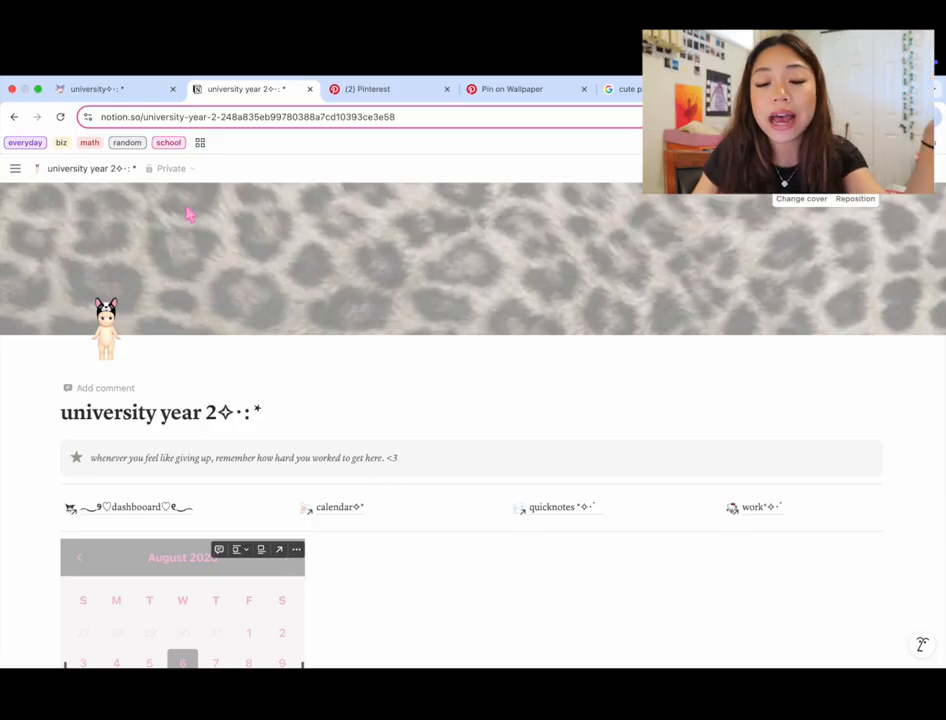
left_click(128, 89)
scroll(373, 424, "down", 2)
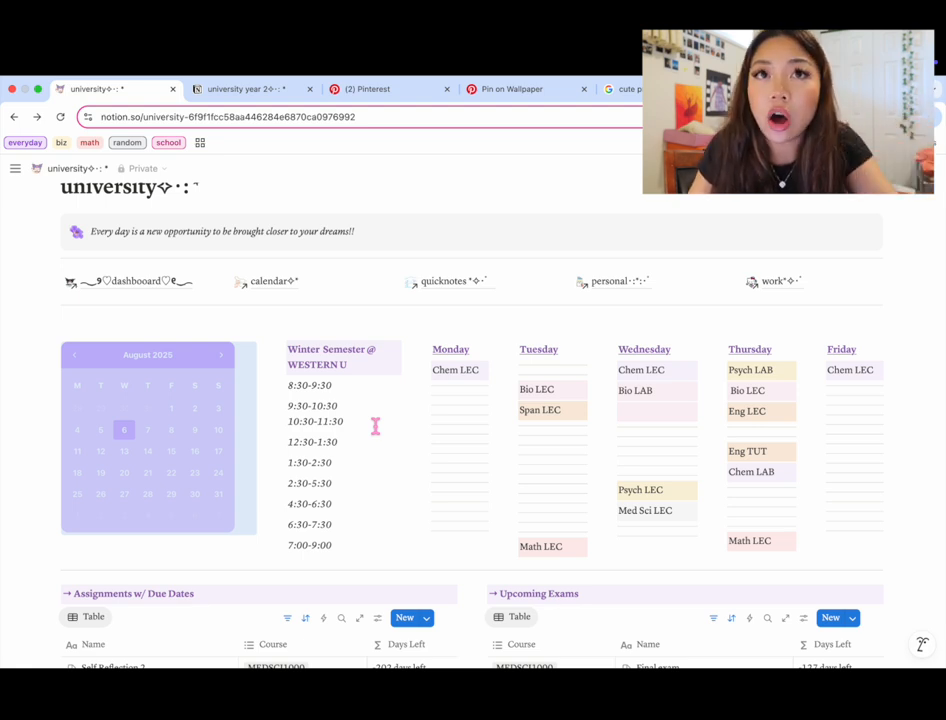
- On the year 2 page, add the text "Winter Semester @ UWO" and place it in a column beside the calendar
left_click(259, 92)
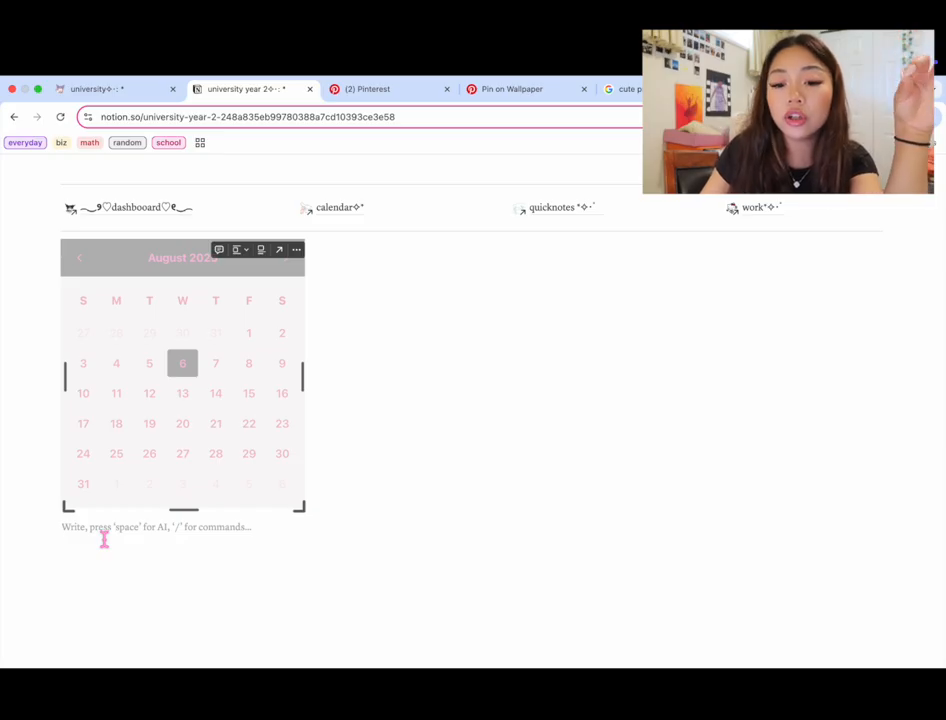
type("Win")
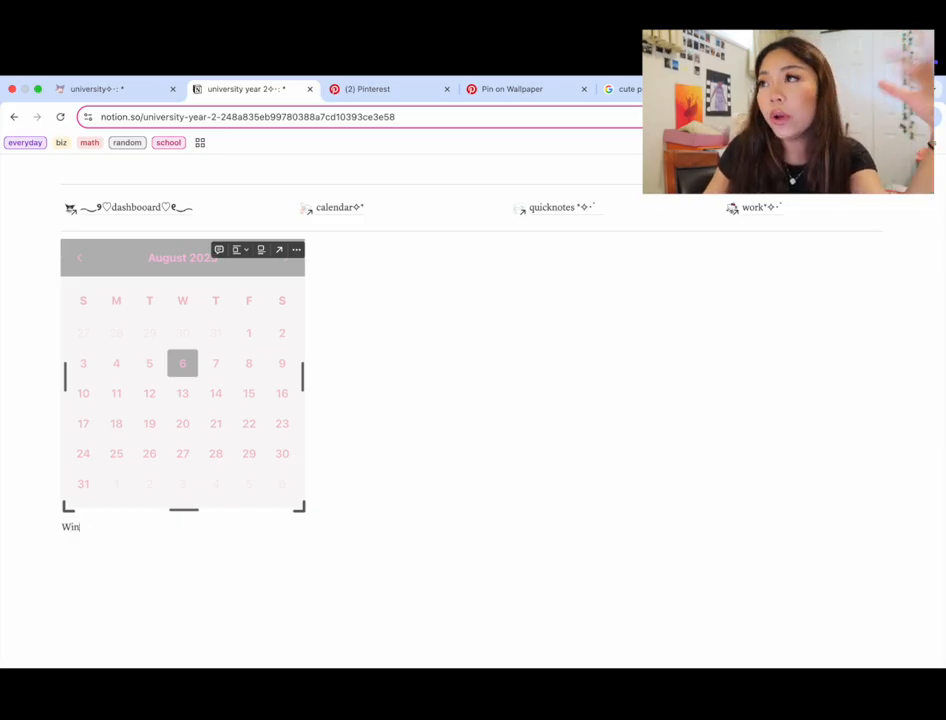
type("ter Semes")
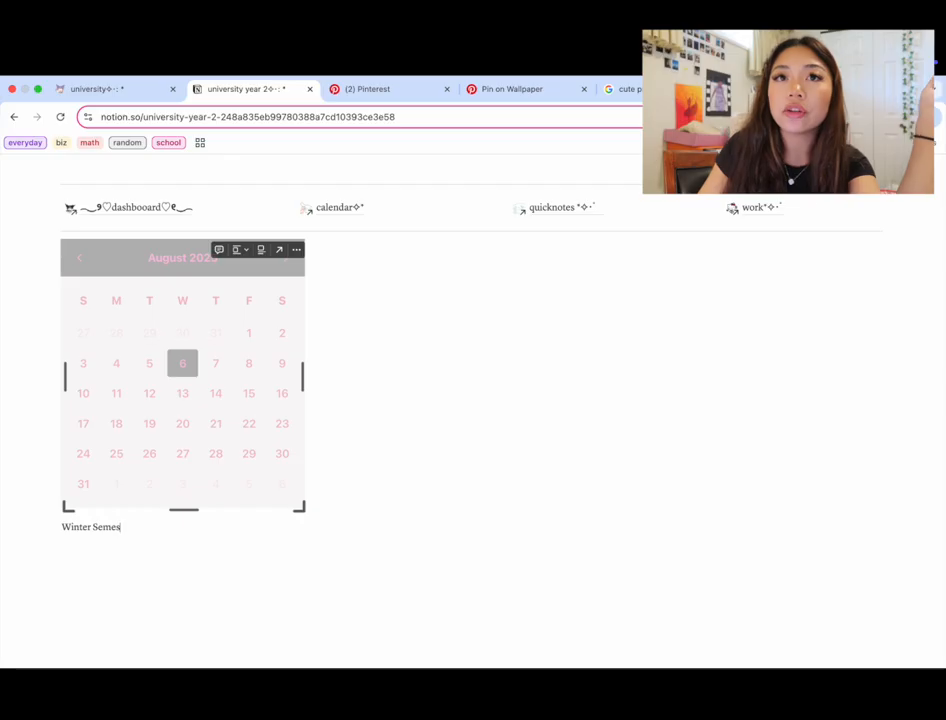
type("ter @")
key("Escape")
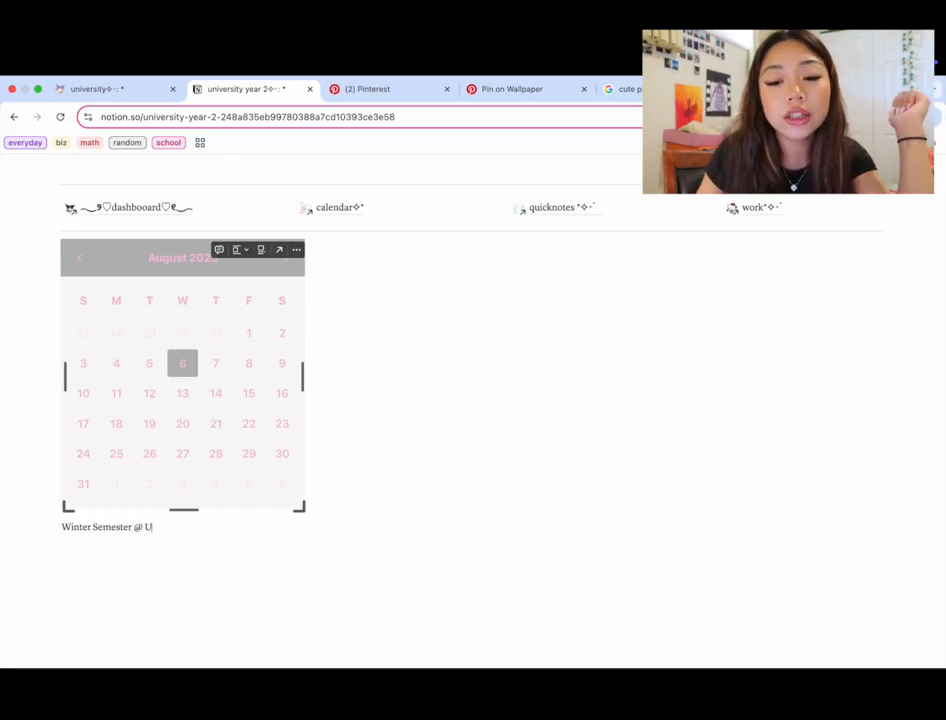
type("UWO")
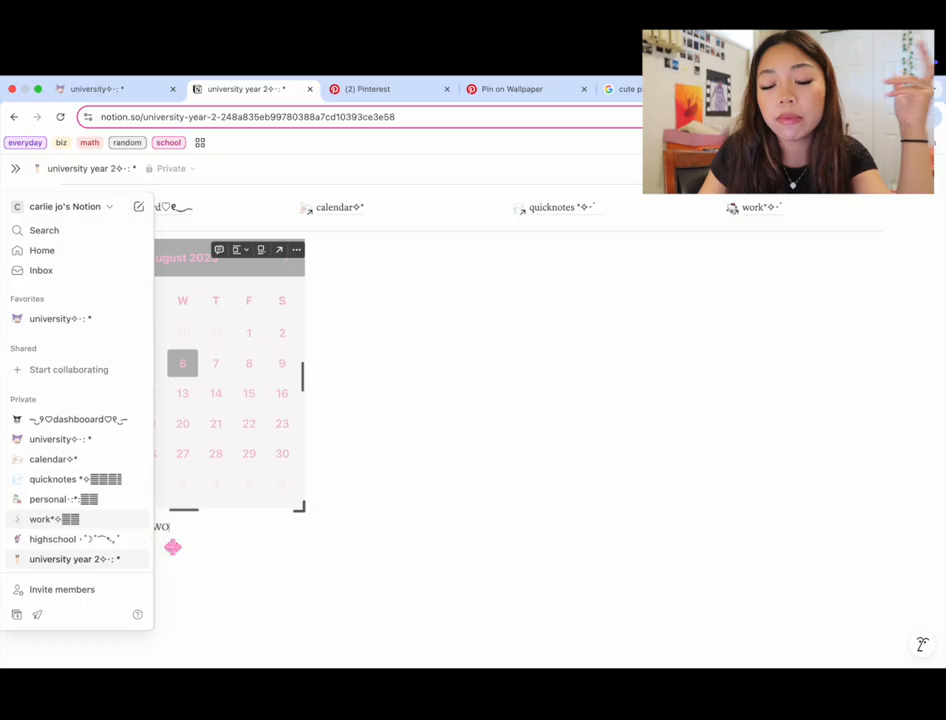
left_click_drag(55, 534, 341, 300)
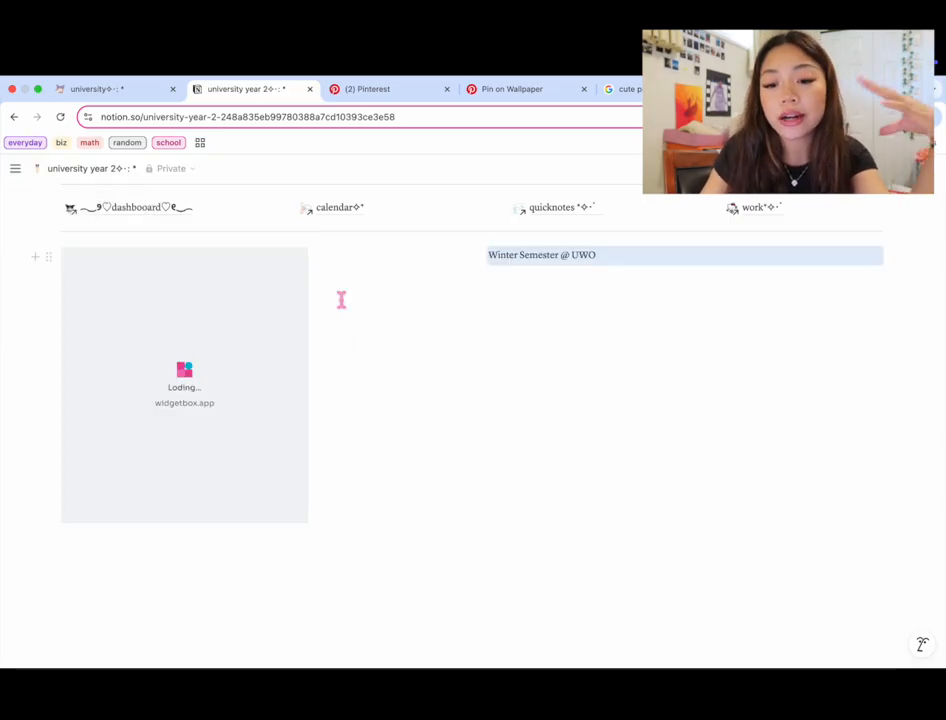
- Add separate MONDAY, TUESDAY, WEDNESDAY, THURSDAY and FRIDAY blocks and arrange them as columns beside the semester heading
left_click(238, 573)
type("MONDAY TUESDAY WEDNESDAY THURSDAY FRIDAY")
left_click_drag(48, 540, 890, 270)
left_click_drag(48, 553, 890, 285)
left_click_drag(48, 571, 890, 288)
left_click_drag(48, 571, 890, 288)
left_click_drag(48, 571, 890, 288)
- Adjust the column widths so the calendar, semester heading and five weekdays are spaced across one row
left_click_drag(167, 335, 249, 340)
left_click_drag(778, 360, 812, 362)
left_click_drag(656, 367, 724, 375)
left_click_drag(533, 388, 625, 394)
left_click_drag(411, 415, 545, 420)
left_click_drag(295, 417, 456, 414)
left_click_drag(253, 377, 336, 376)
- Add a divider below the calendar and weekday columns, using the existing university page as a reference
left_click(102, 585)
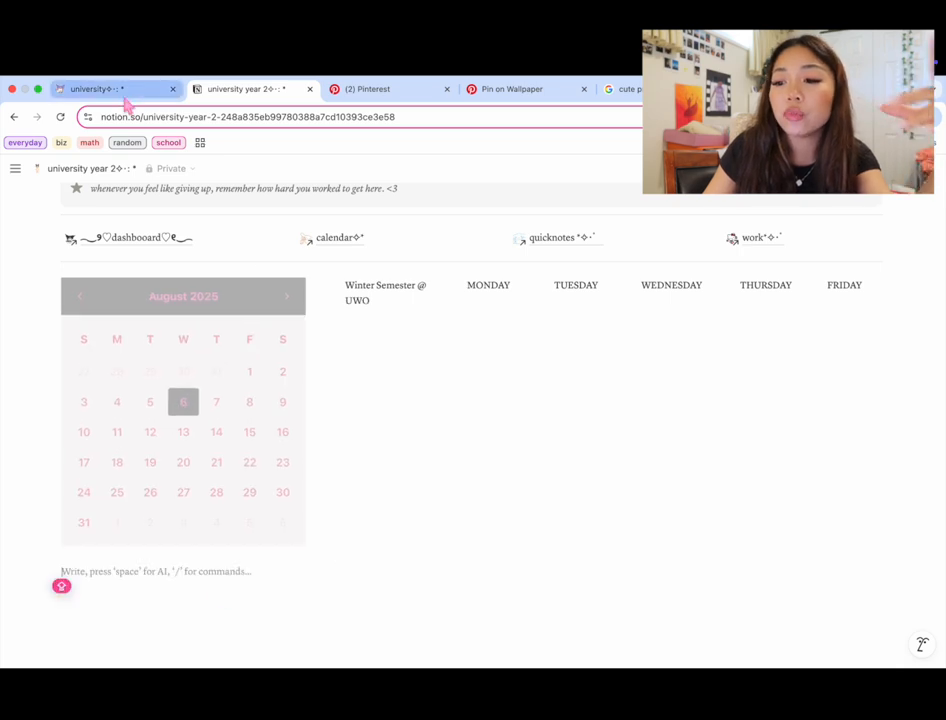
left_click(122, 92)
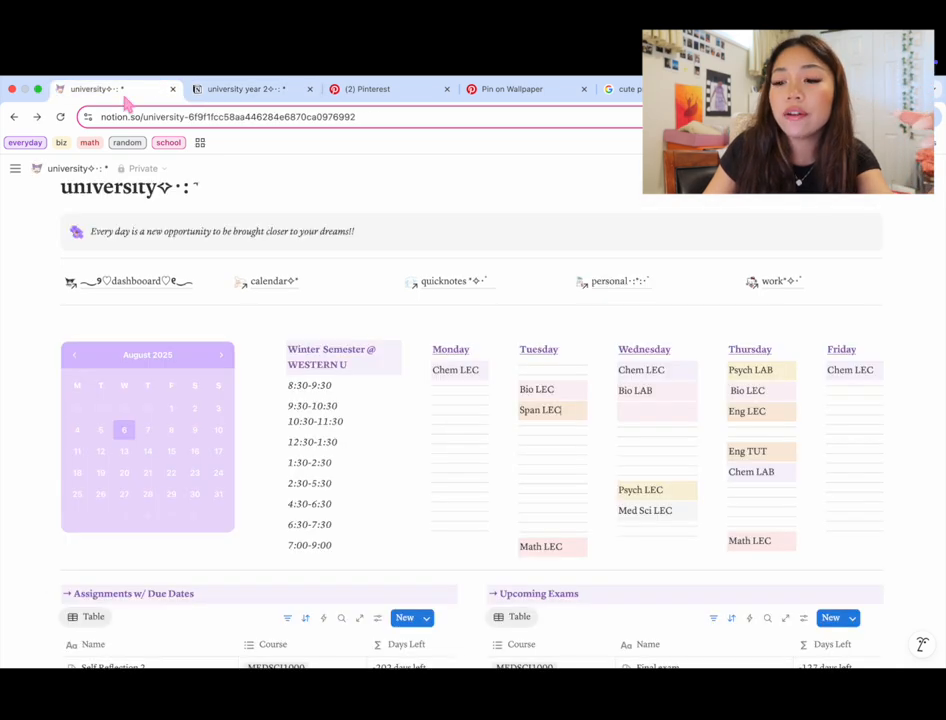
left_click(249, 90)
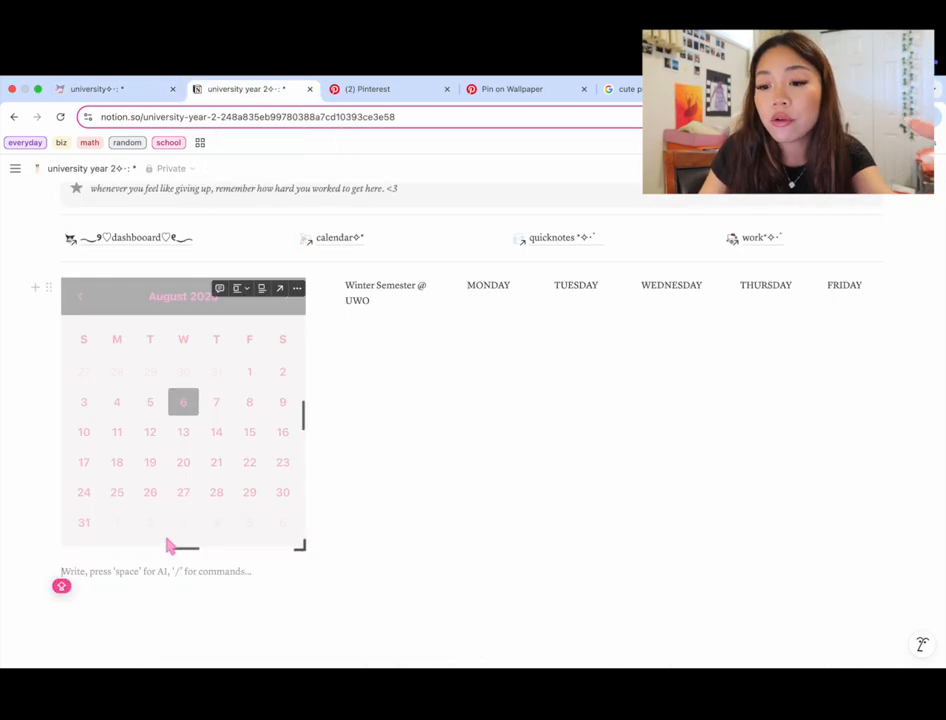
type("---")
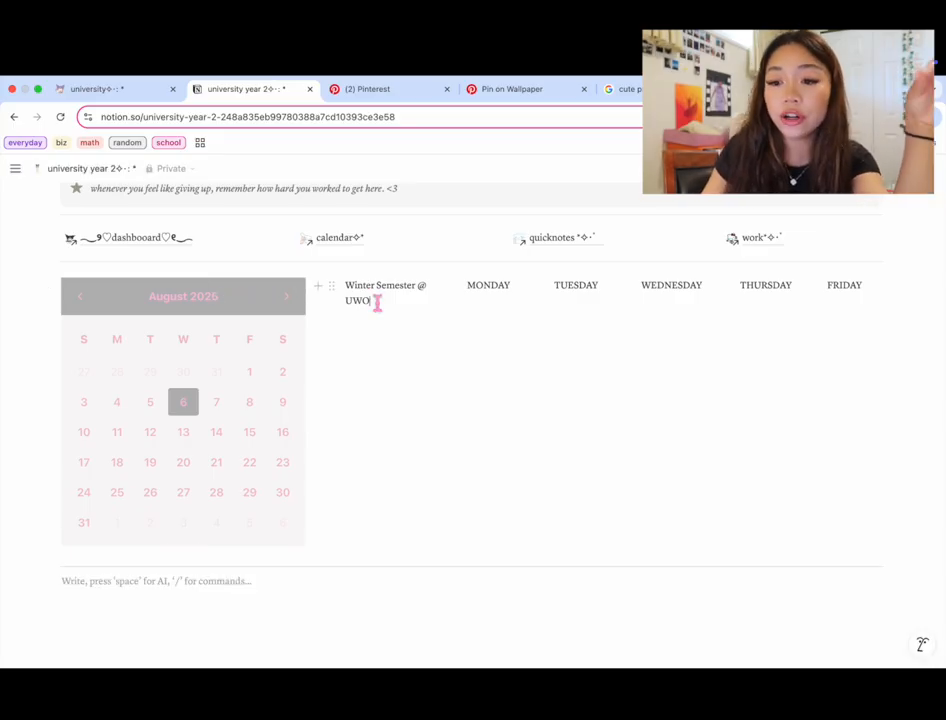
- Apply a blue background color to the "Winter Semester @ UWO" text
left_click_drag(376, 302, 344, 285)
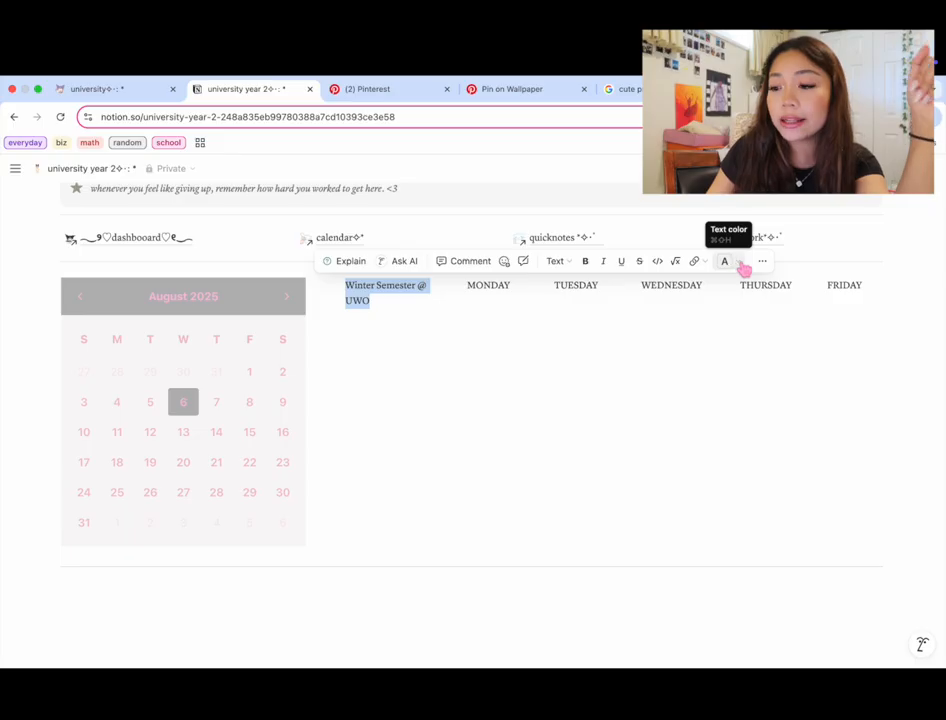
left_click(741, 267)
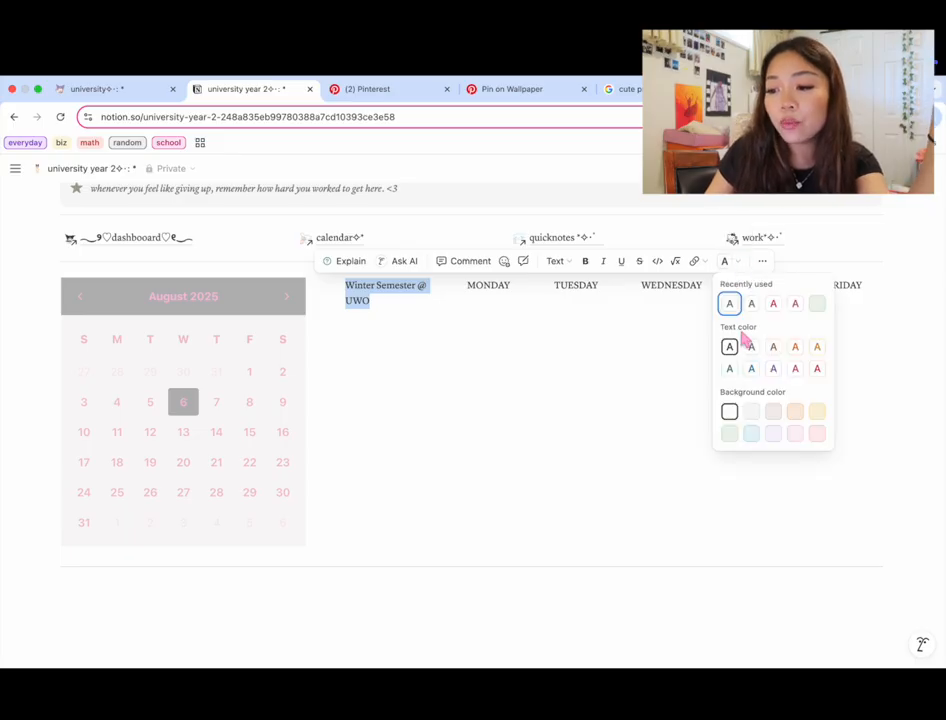
left_click(754, 420)
- Give the whole "Winter Semester @ UWO" block a gray background
scroll(370, 359, "up", 1)
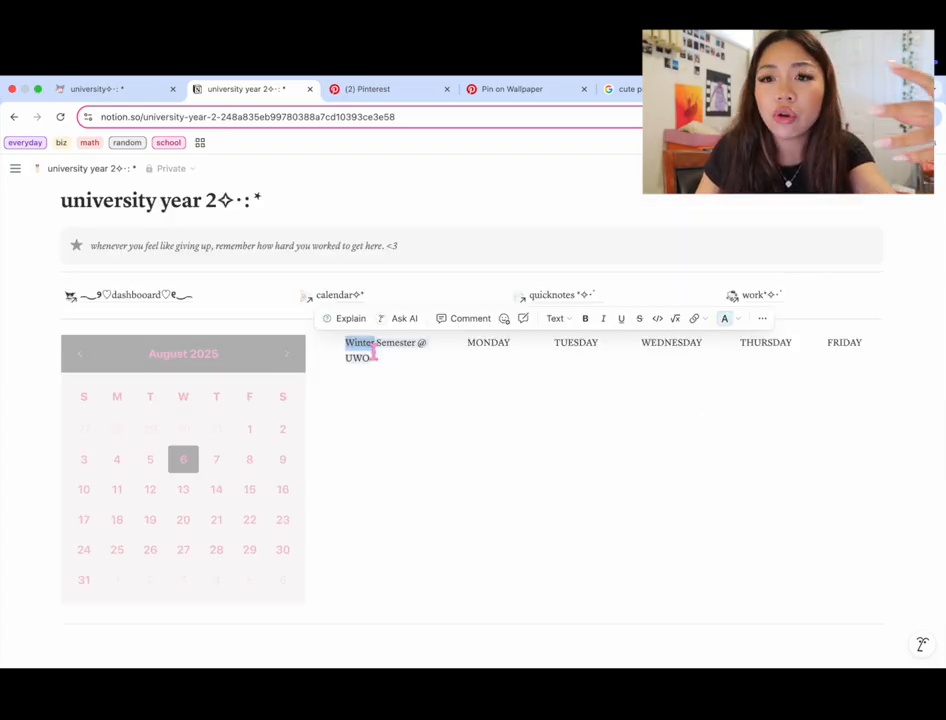
left_click(762, 319)
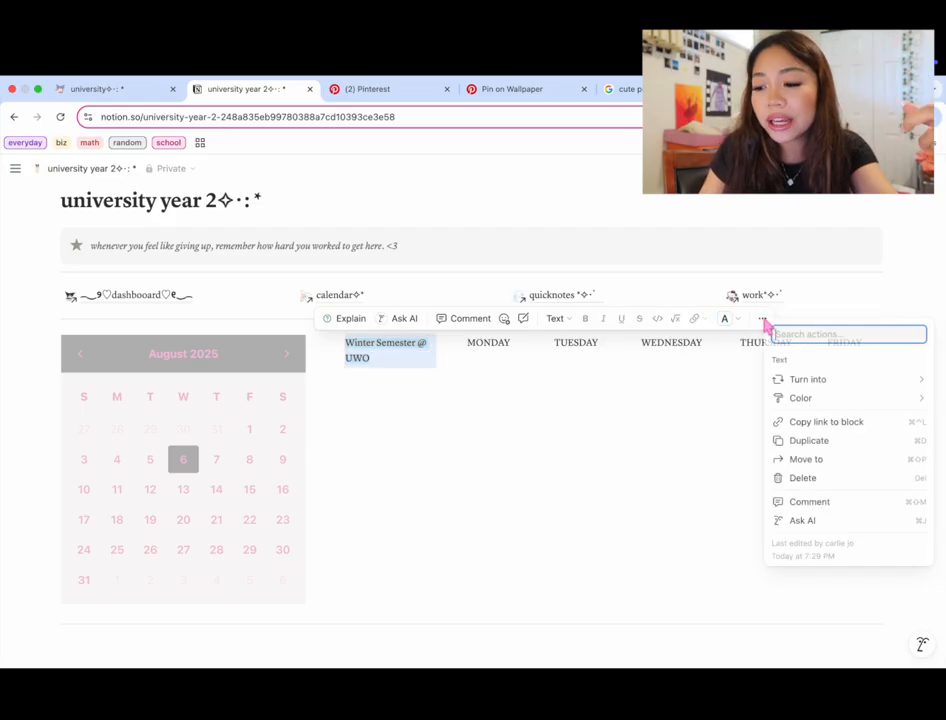
mouse_move(807, 401)
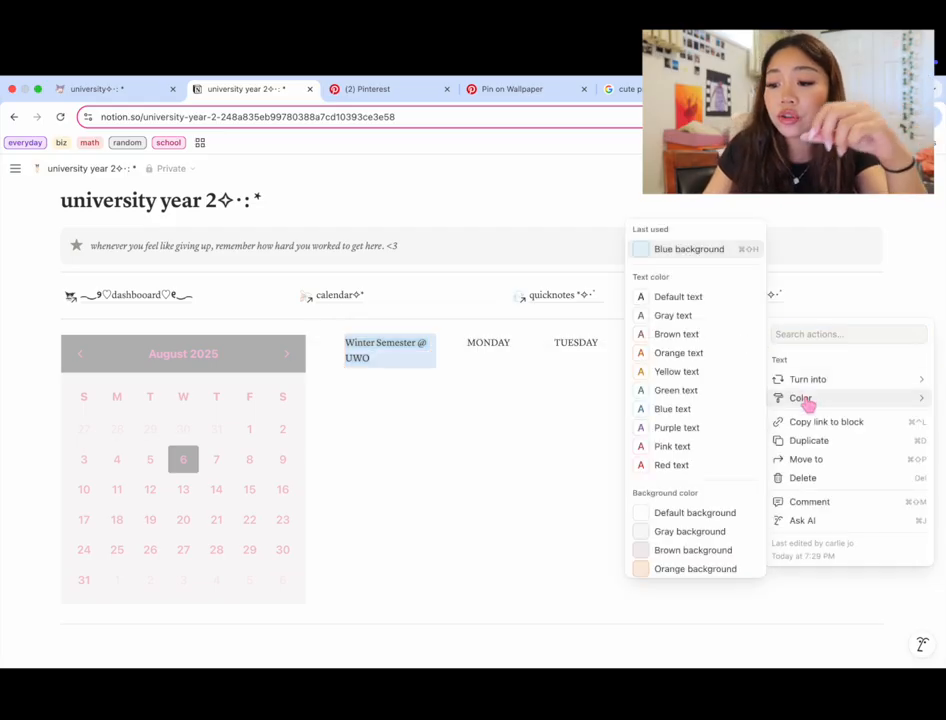
left_click(687, 536)
left_click(424, 414)
- Reset the background color of the "Winter Semester @ UWO" text itself to default
double_click(367, 351)
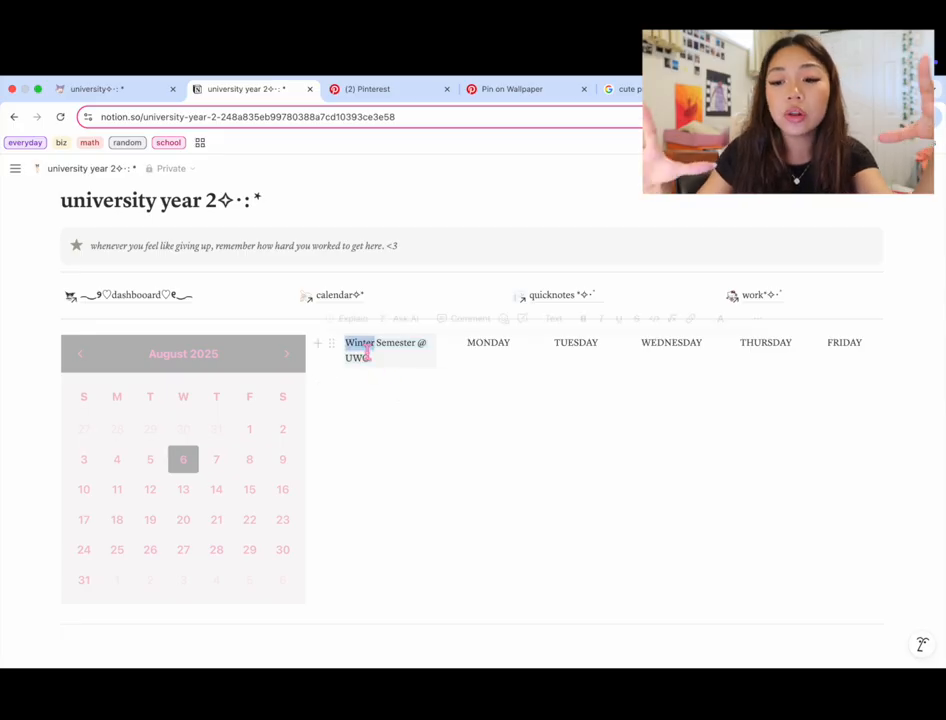
triple_click(374, 361)
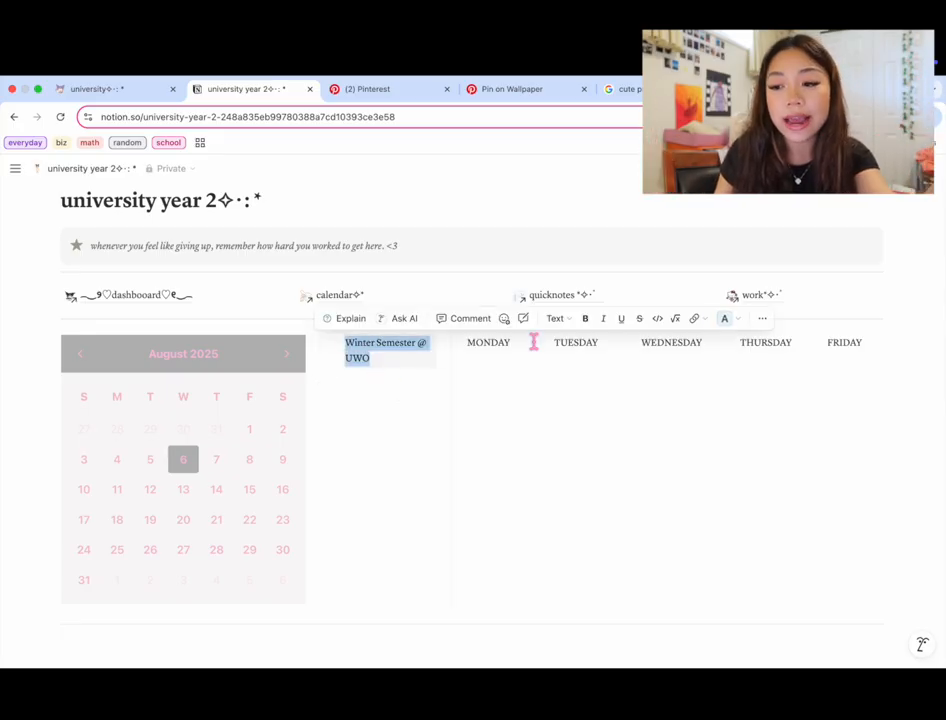
left_click(730, 320)
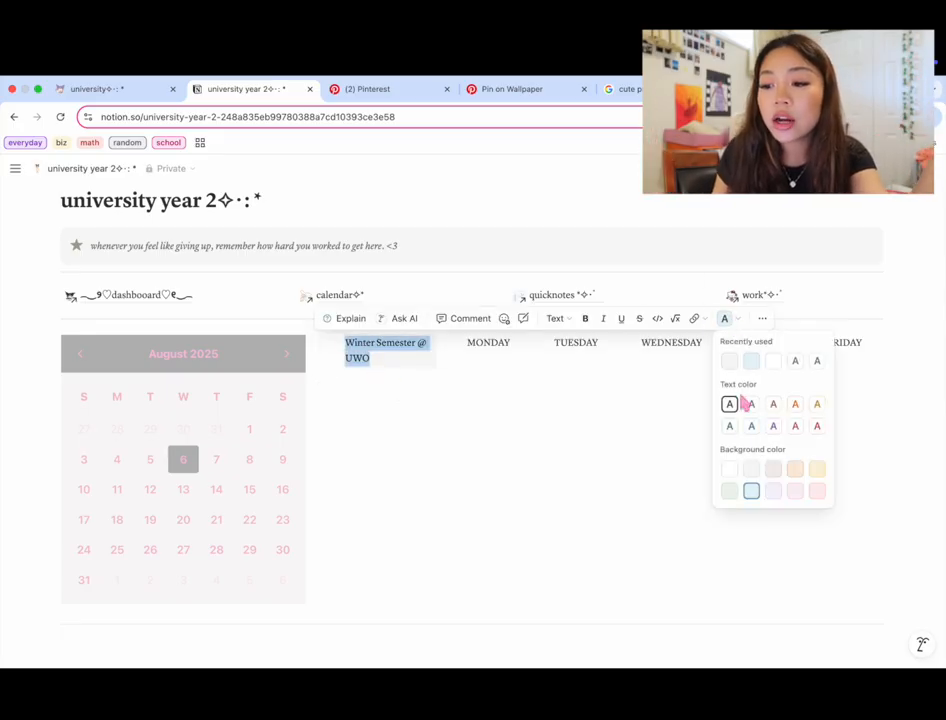
left_click(736, 472)
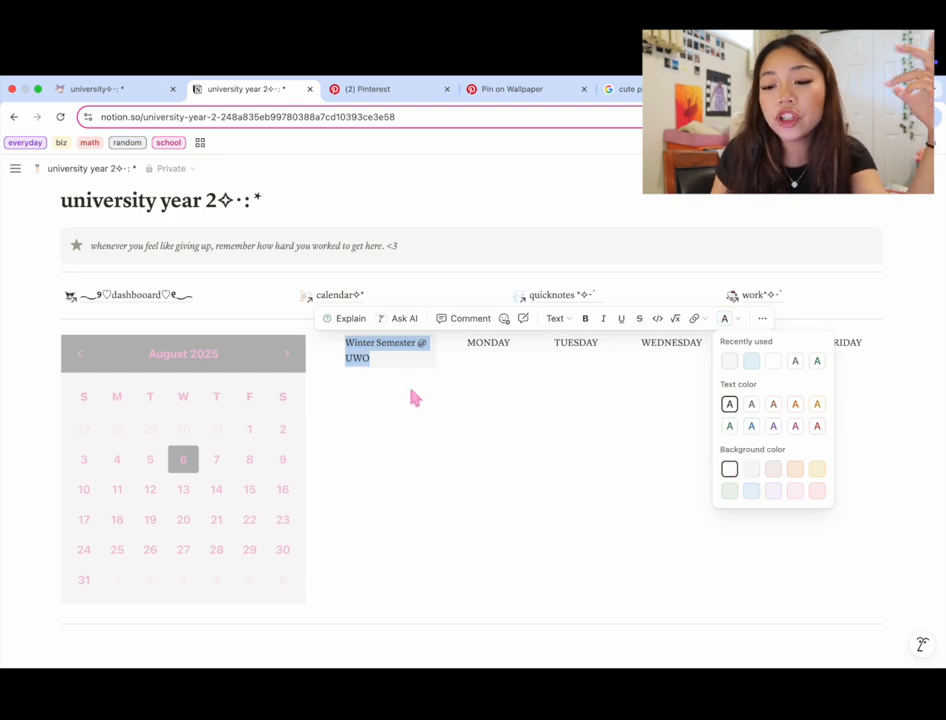
left_click(402, 383)
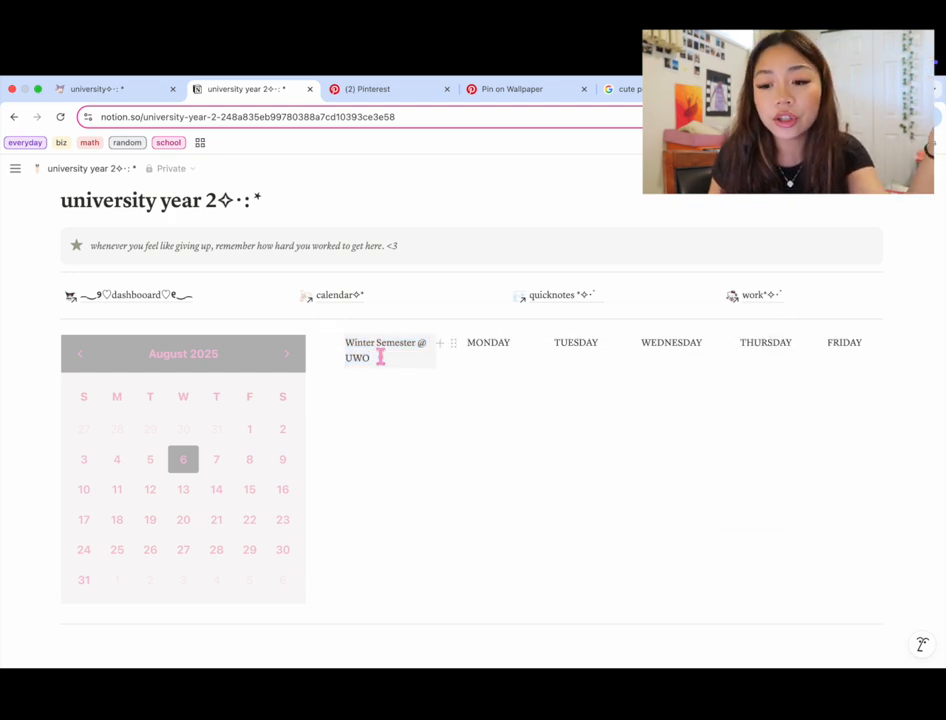
- Change the background of the whole "Winter Semester @ UWO" block to pink
triple_click(388, 357)
left_click(768, 320)
mouse_move(801, 397)
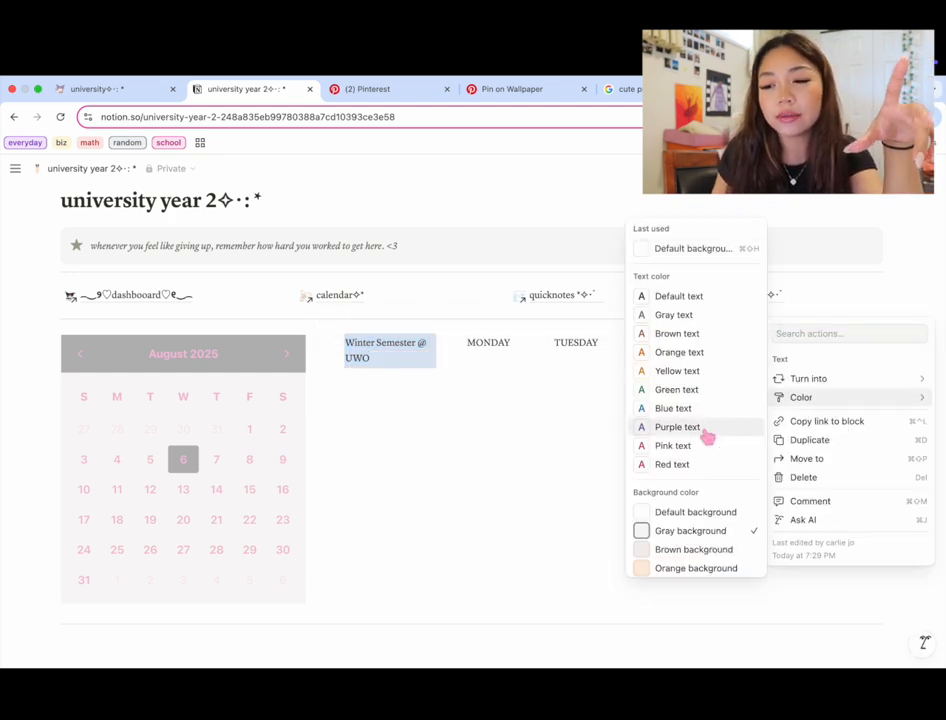
scroll(690, 470, "down", 3)
left_click(686, 562)
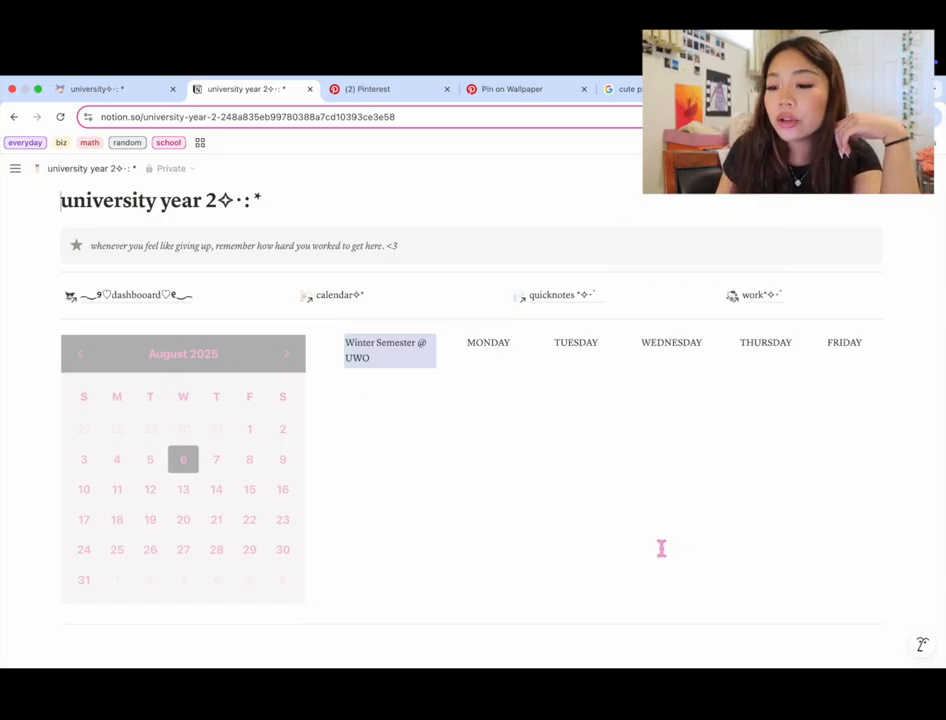
- Set the "Winter Semester @ UWO" text color to gray
double_click(362, 398)
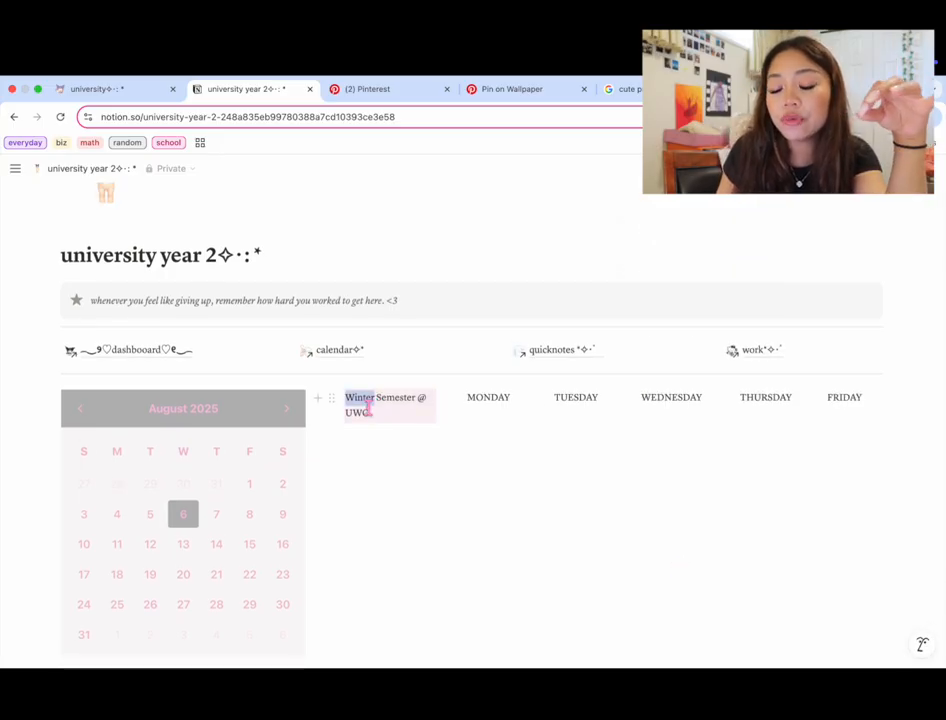
triple_click(368, 407)
left_click(729, 375)
left_click(752, 460)
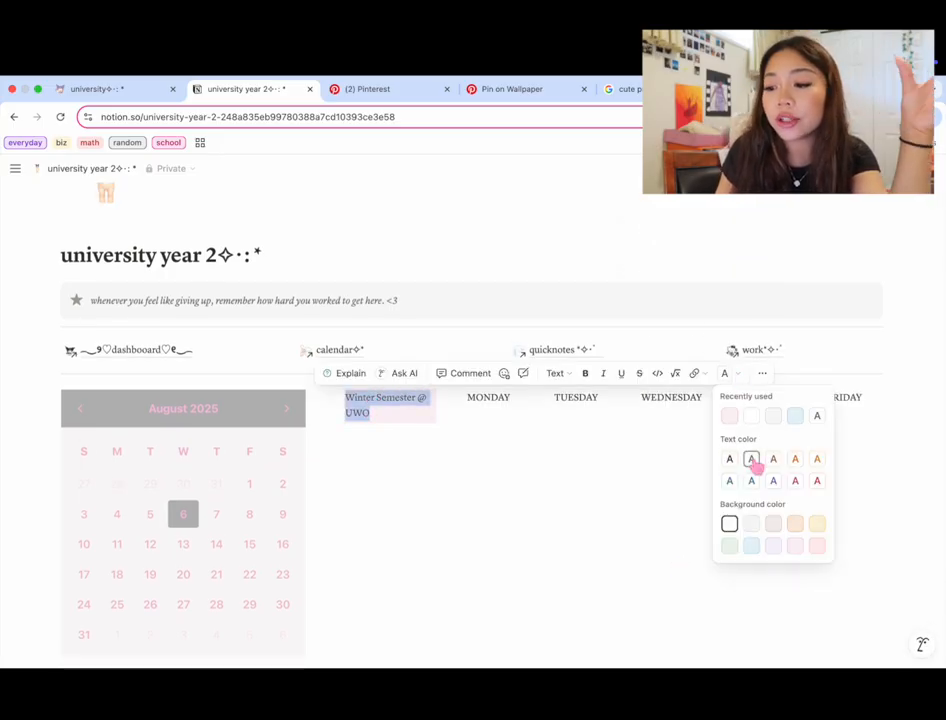
left_click(376, 441)
- Color the MONDAY heading text pink and the TUESDAY heading text gray
double_click(492, 403)
left_click(846, 373)
left_click(855, 458)
double_click(568, 399)
left_click(868, 375)
left_click(855, 416)
- Continue the alternating text colors with WEDNESDAY in pink, THURSDAY in gray and FRIDAY in pink
double_click(686, 399)
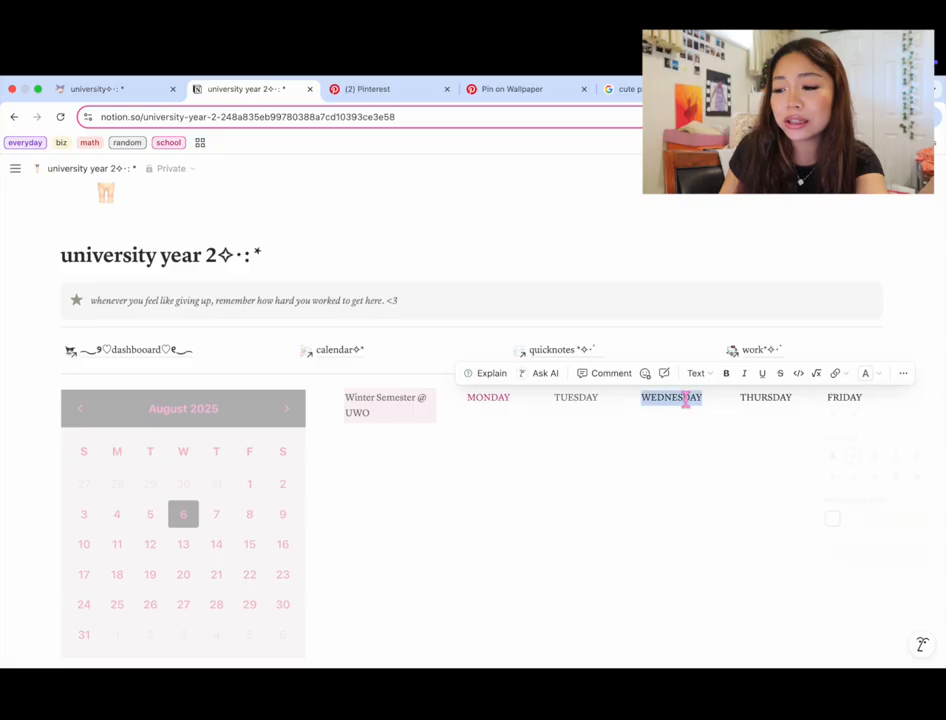
left_click(866, 373)
left_click(855, 416)
double_click(766, 399)
left_click(866, 373)
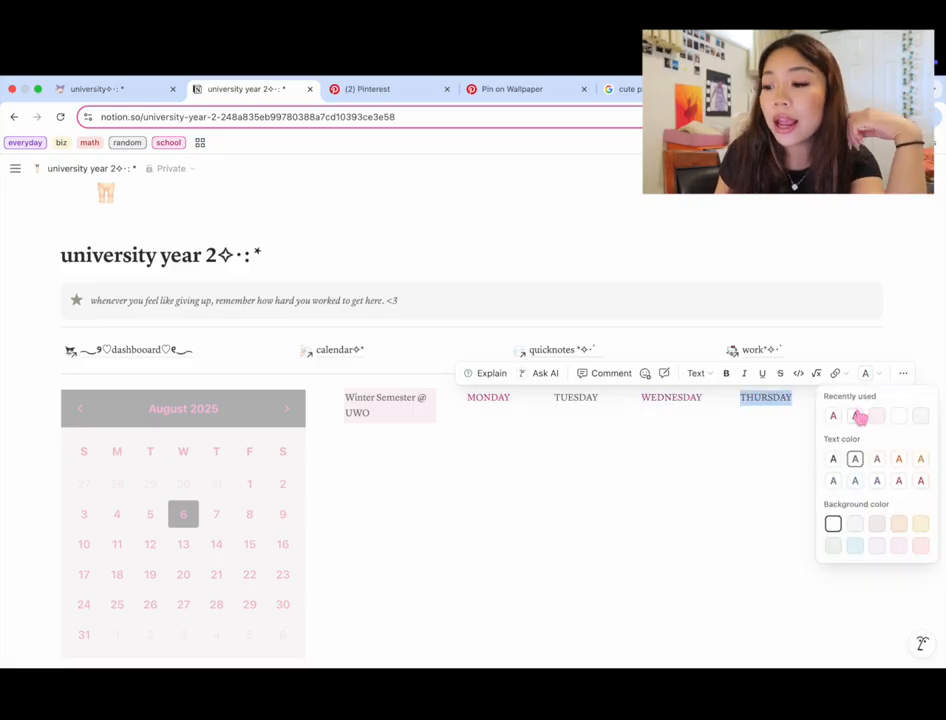
left_click(860, 416)
double_click(855, 399)
left_click(866, 373)
left_click(855, 416)
left_click(758, 458)
- Make all five weekday headings bold and underlined, using the existing university page as a reference
scroll(756, 456, "down", 2)
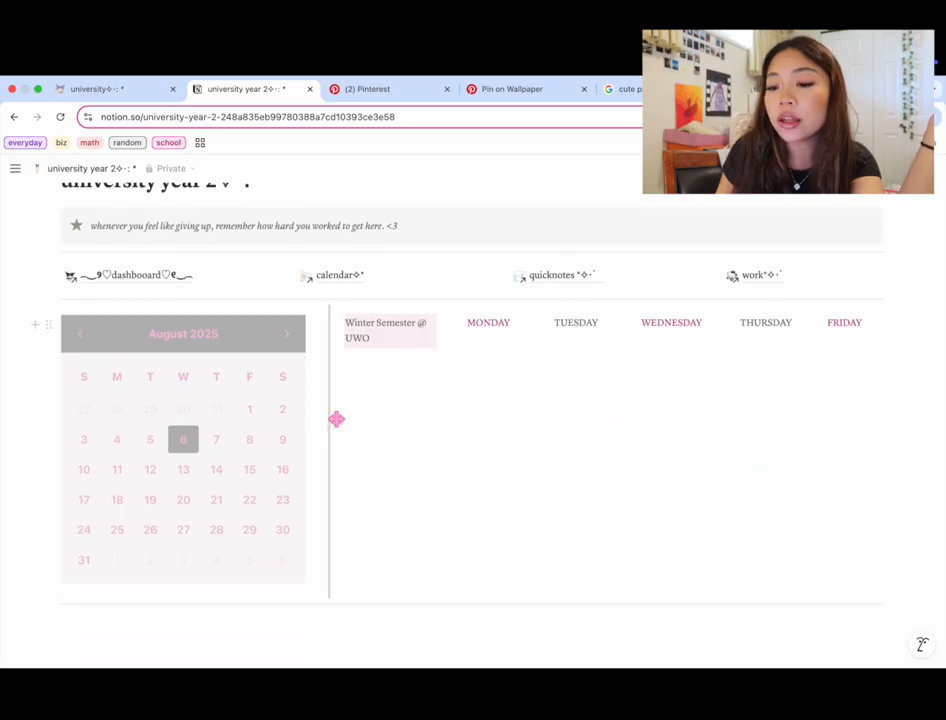
left_click(124, 90)
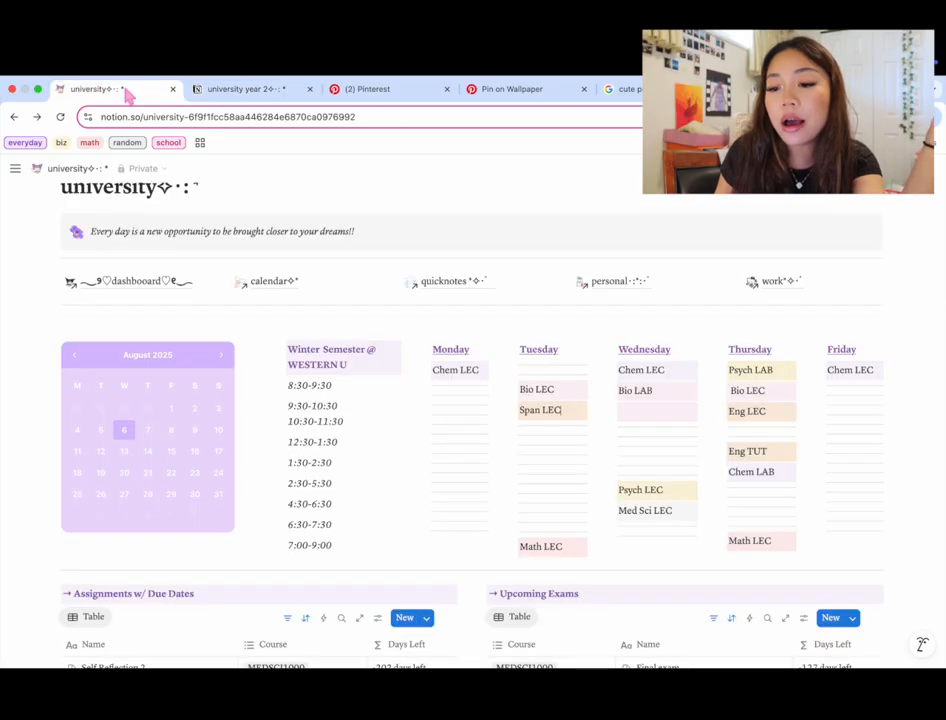
left_click(219, 90)
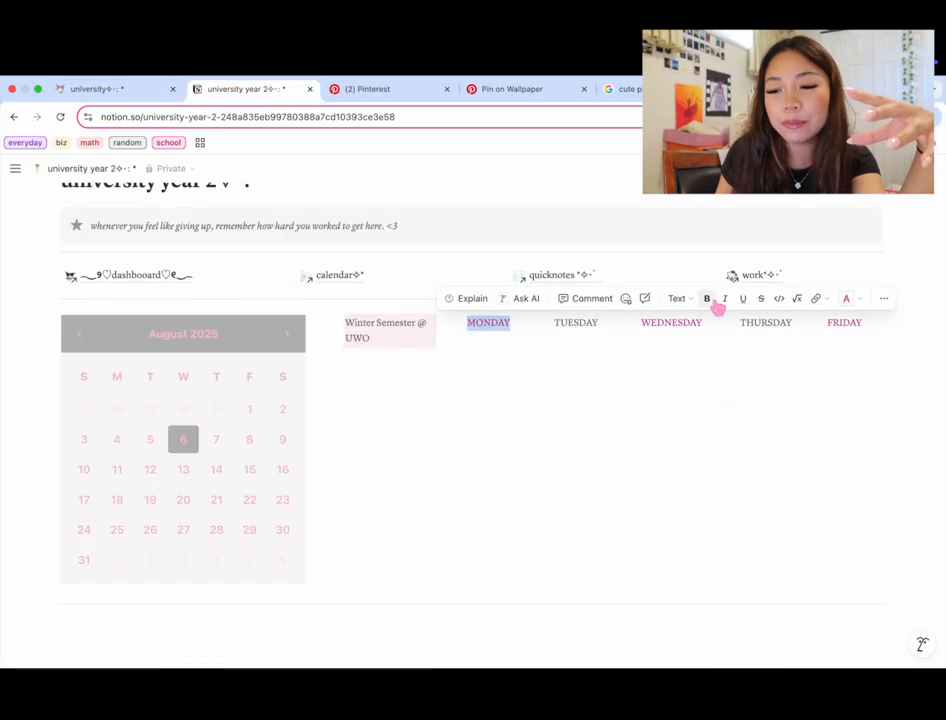
left_click_drag(557, 330, 792, 324)
left_click(727, 299)
left_click(762, 299)
left_click(726, 299)
left_click(762, 299)
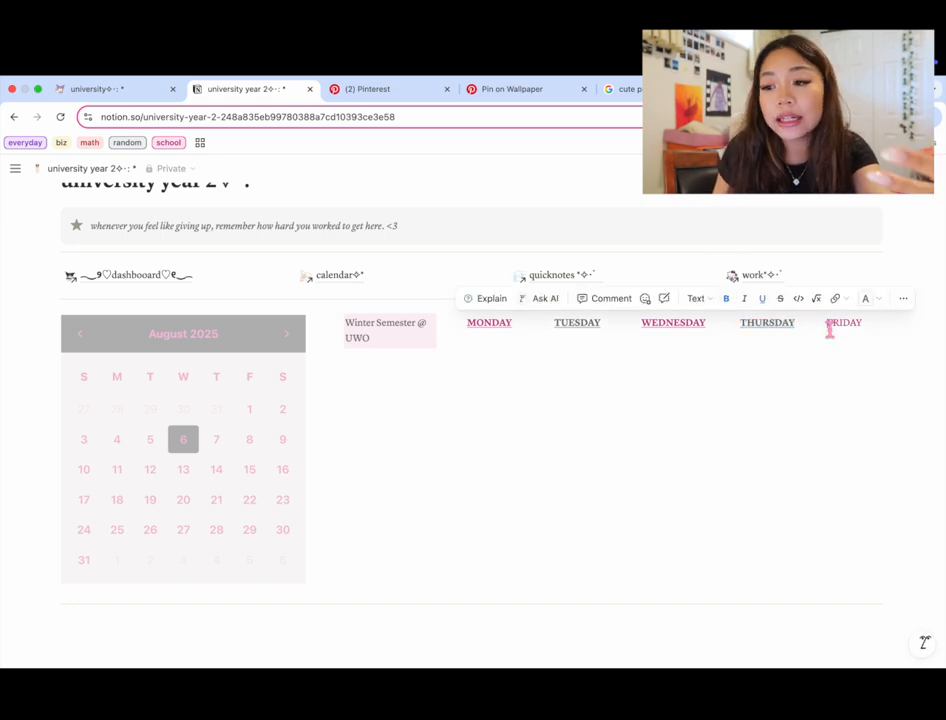
left_click(727, 299)
left_click(763, 300)
- Make the "Winter Semester @ UWO" text bold and italic
left_click_drag(374, 341, 347, 329)
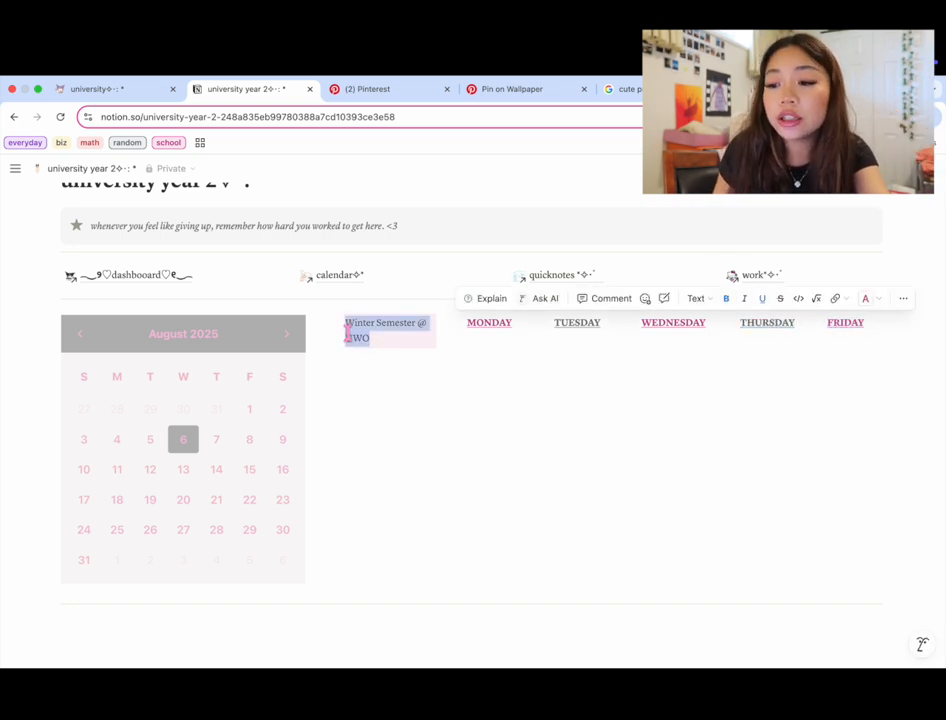
left_click(585, 298)
left_click(603, 298)
- Add the time slot "8:30-9:30" under the semester label, and dividers followed by "bio lec" under MONDAY
left_click(469, 352)
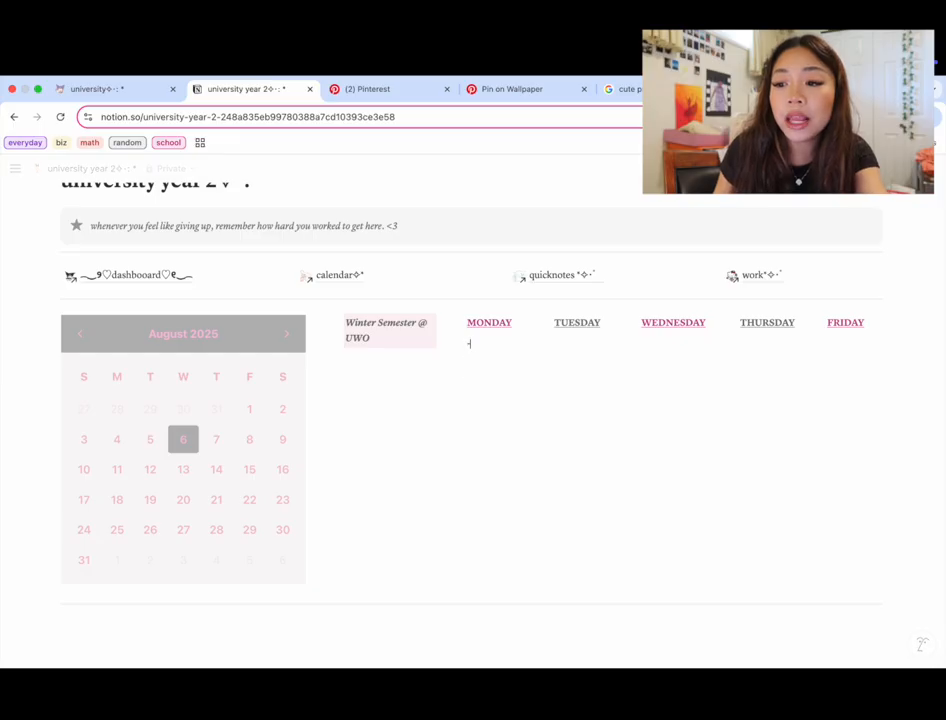
left_click(398, 374)
type("8:30-9:30")
left_click(476, 364)
type("bio lec")
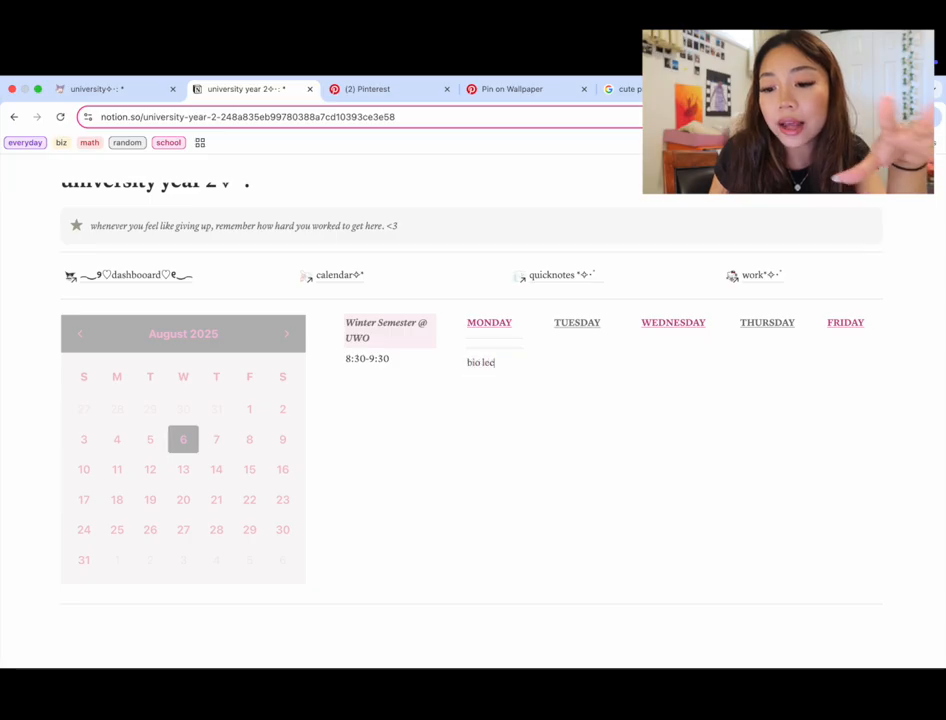
- Give the "bio lec" block under MONDAY a pink background
double_click(482, 369)
triple_click(492, 368)
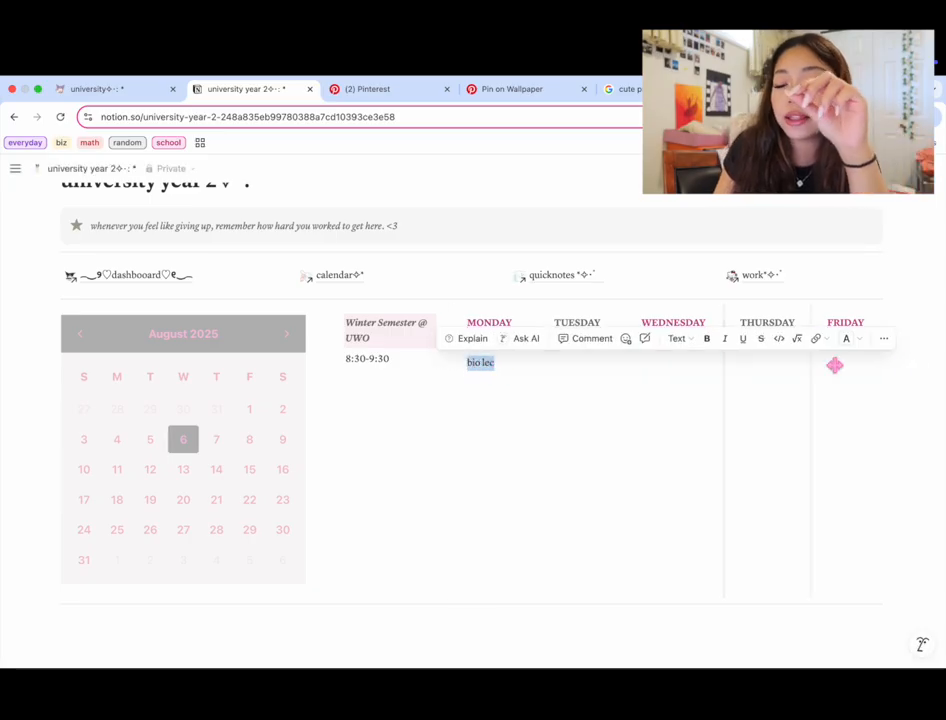
left_click(886, 340)
mouse_move(798, 424)
scroll(703, 480, "down", 2)
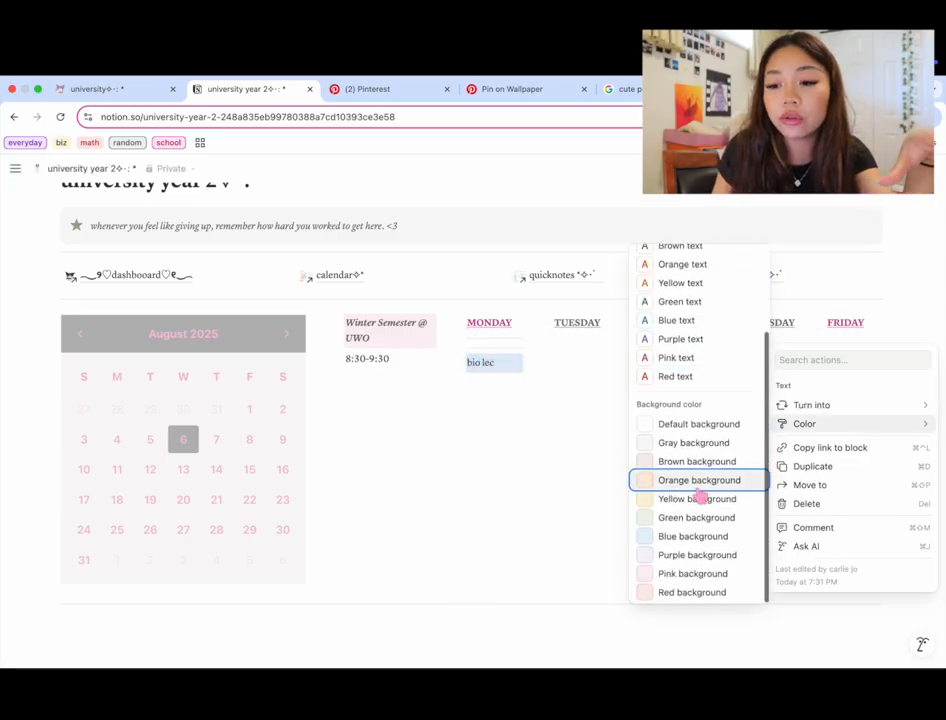
left_click(689, 573)
- Add a divider above the "8:30-9:30" time slot and another below "bio lec" in the timetable
left_click(490, 393)
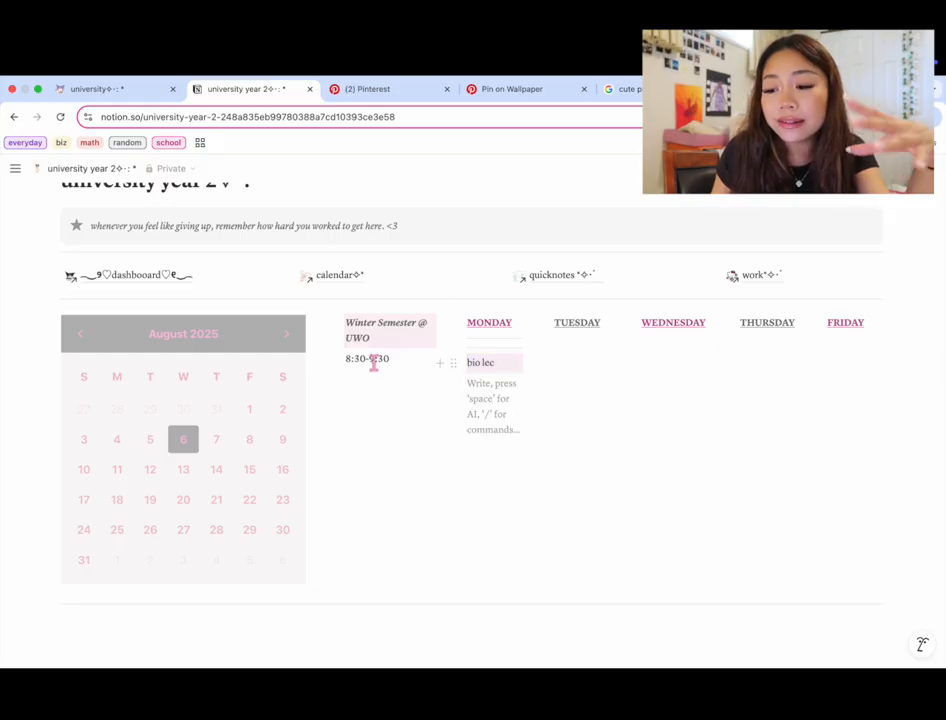
left_click(346, 360)
key("Return")
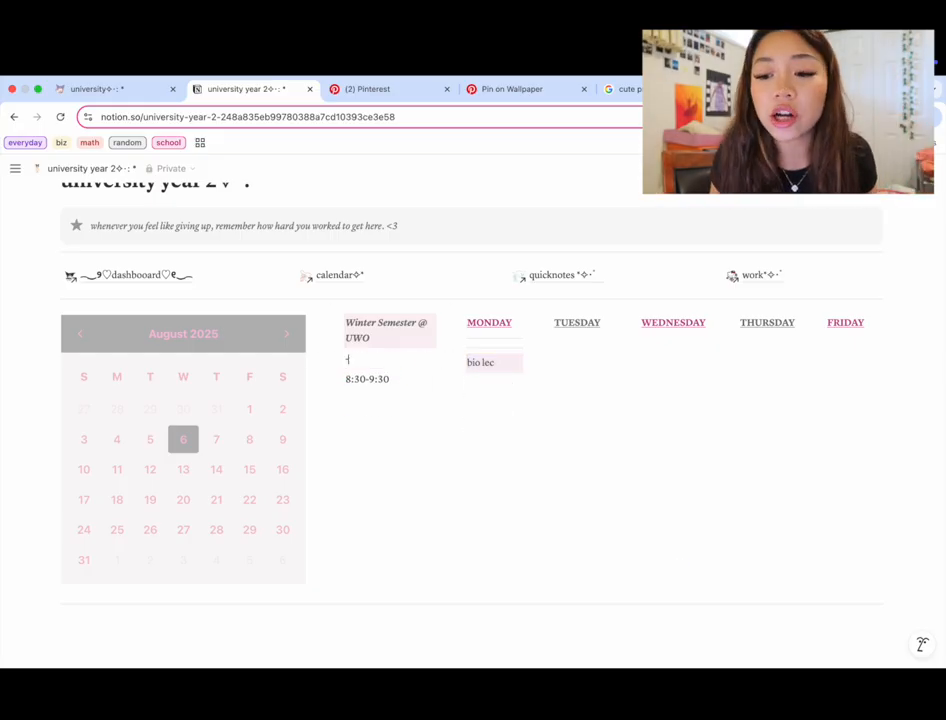
left_click_drag(339, 421, 340, 367)
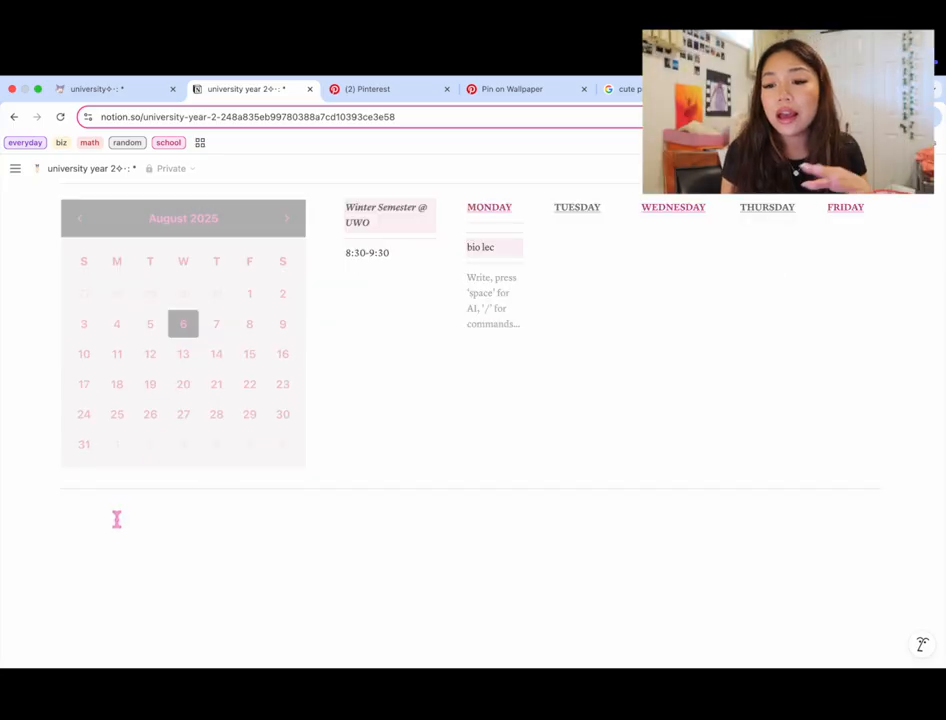
- Write "ASSIGNMENTS W/ DUE DATES" on a new line below the divider under the calendar
left_click(116, 519)
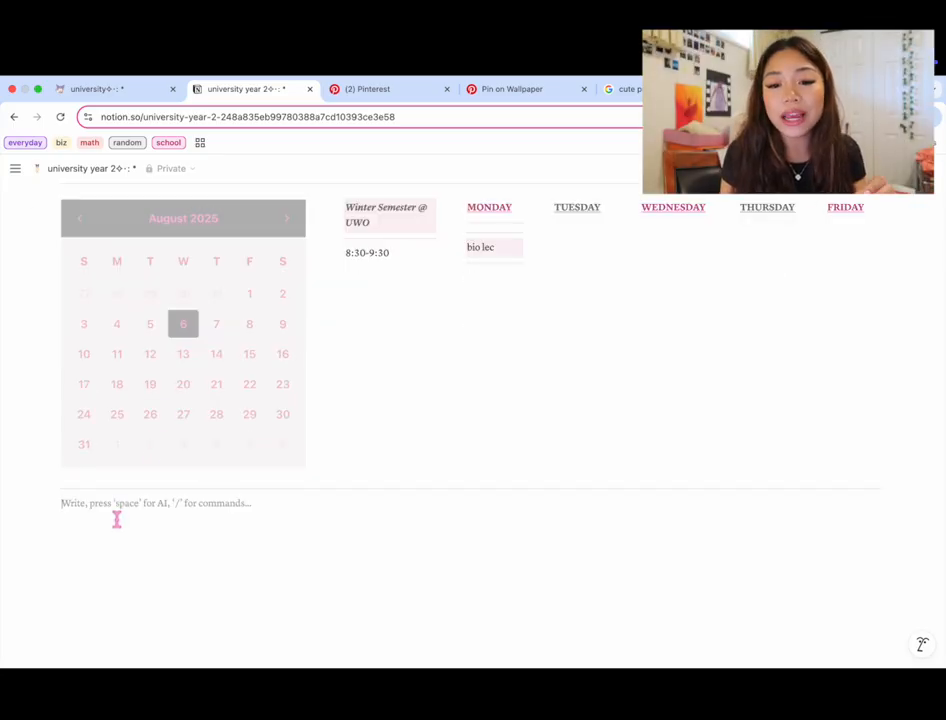
type("ASSIGNMENT")
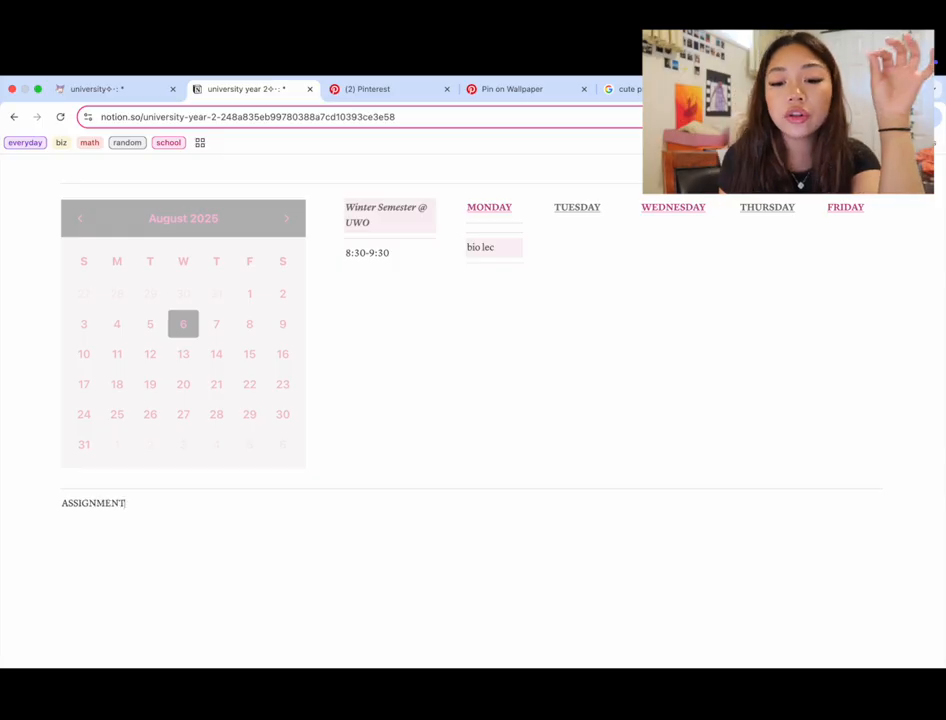
type("S W/ DUE DATES")
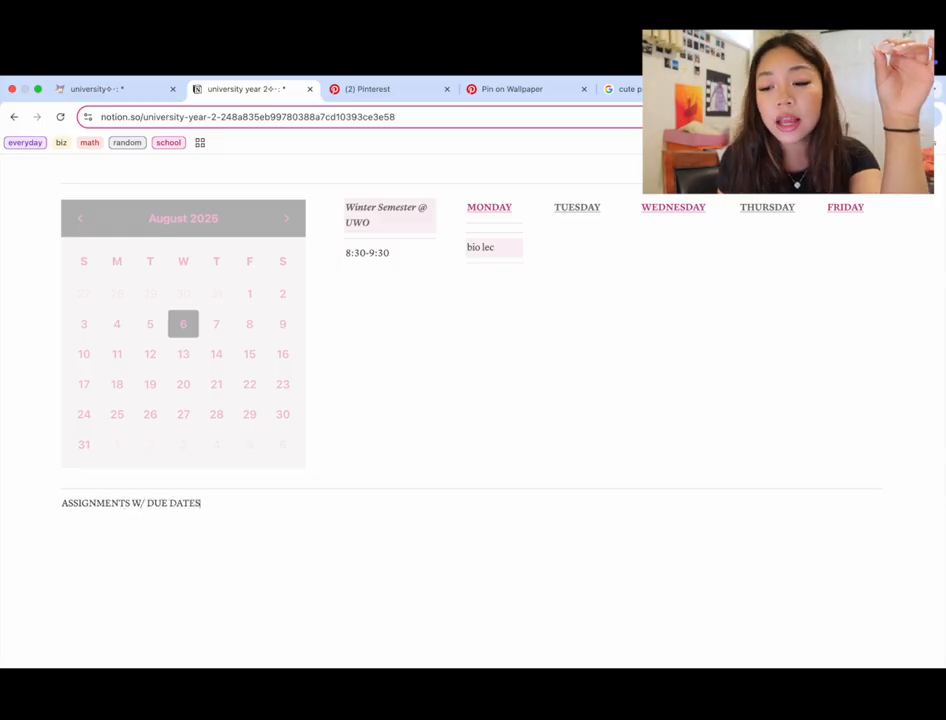
- Give the "ASSIGNMENTS W/ DUE DATES" block a gray background
triple_click(111, 508)
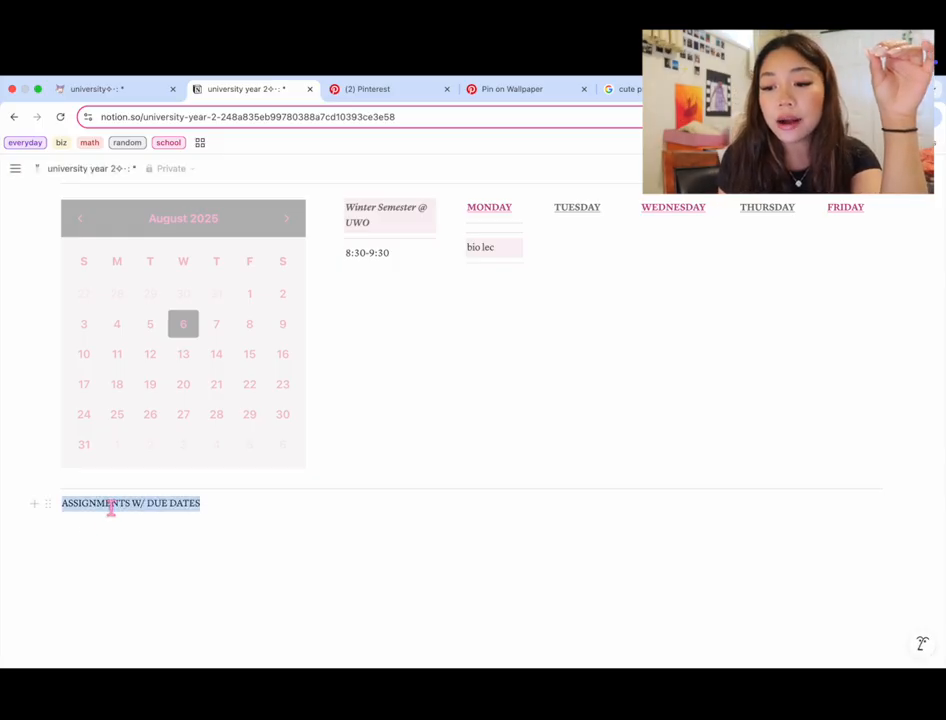
left_click(480, 482)
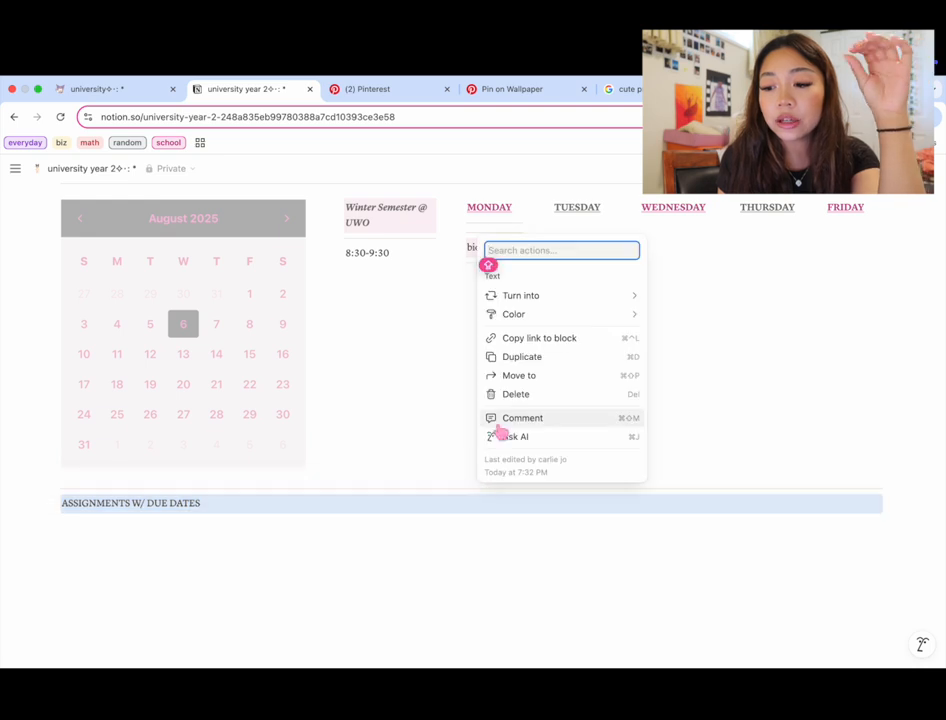
mouse_move(522, 325)
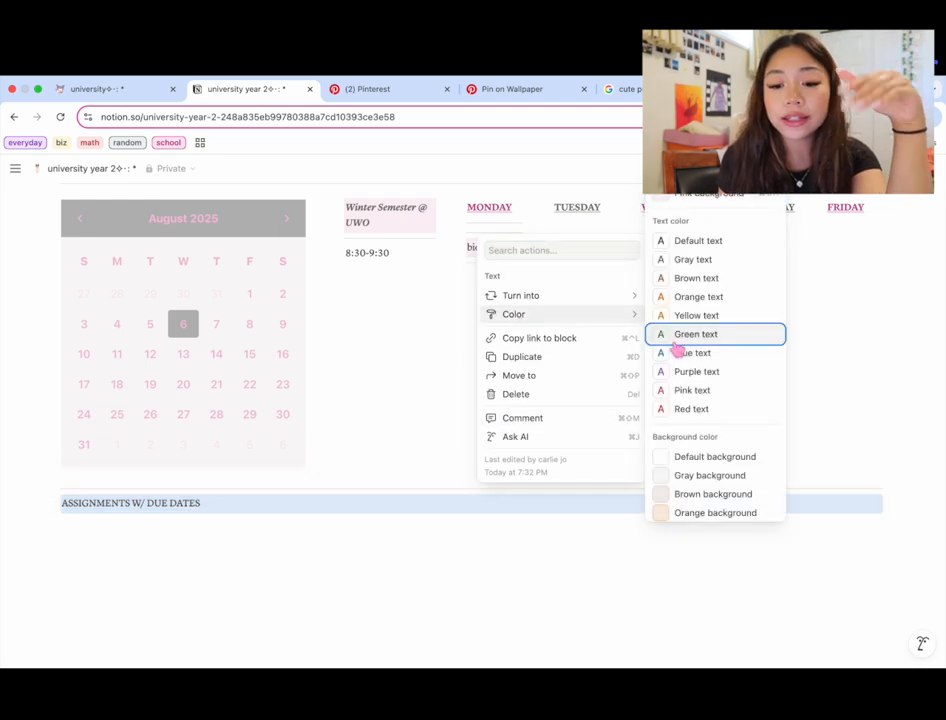
scroll(676, 391, "down", 3)
left_click(682, 383)
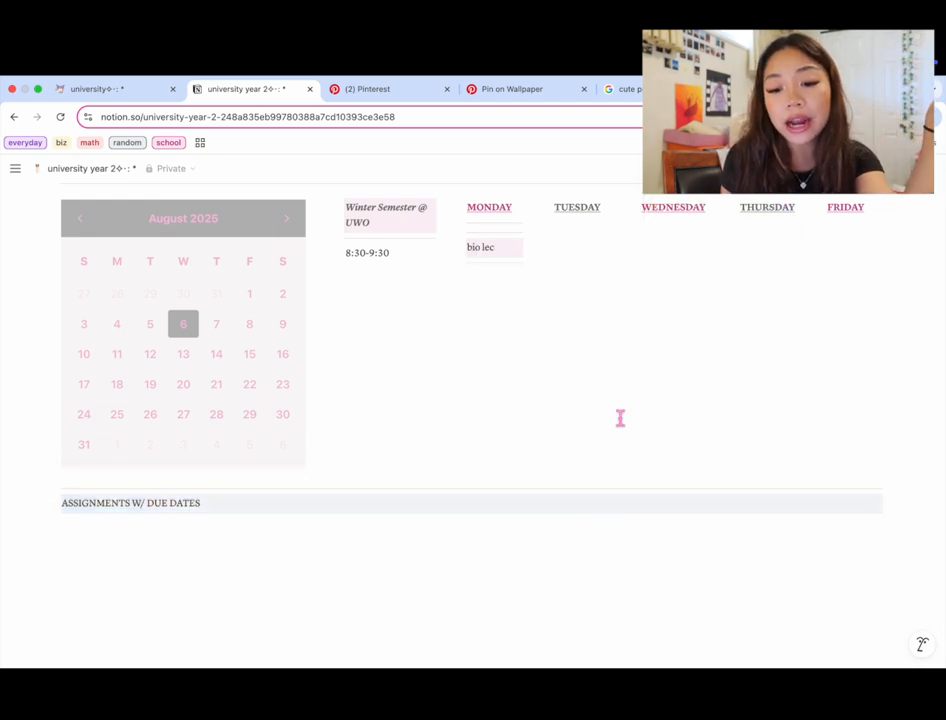
- Make the "ASSIGNMENTS W/ DUE DATES" text bold and italic
triple_click(144, 510)
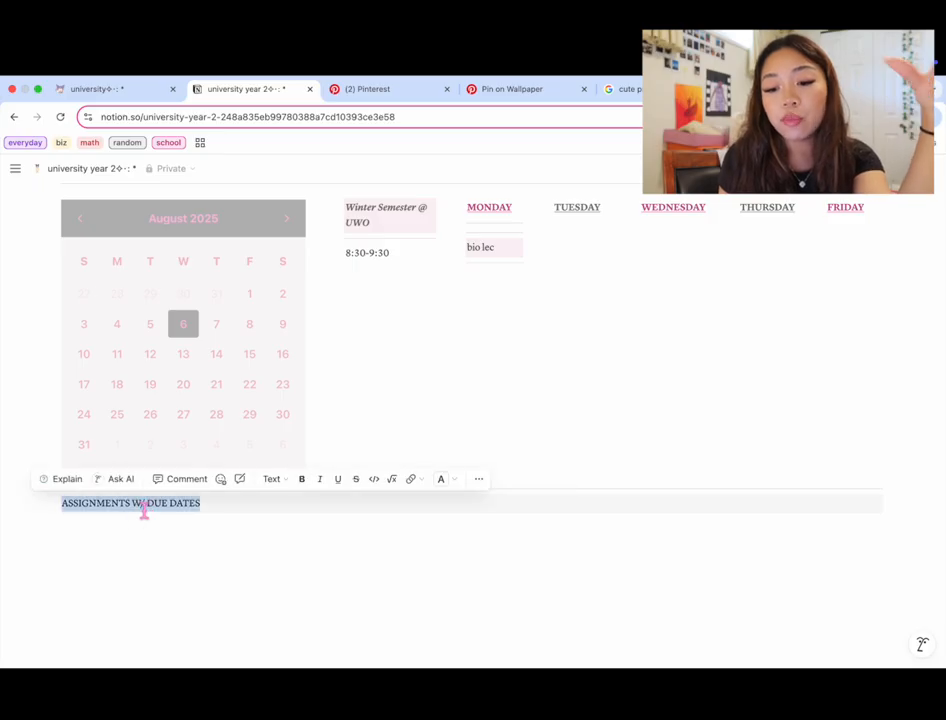
left_click(302, 481)
left_click(320, 481)
left_click(202, 530)
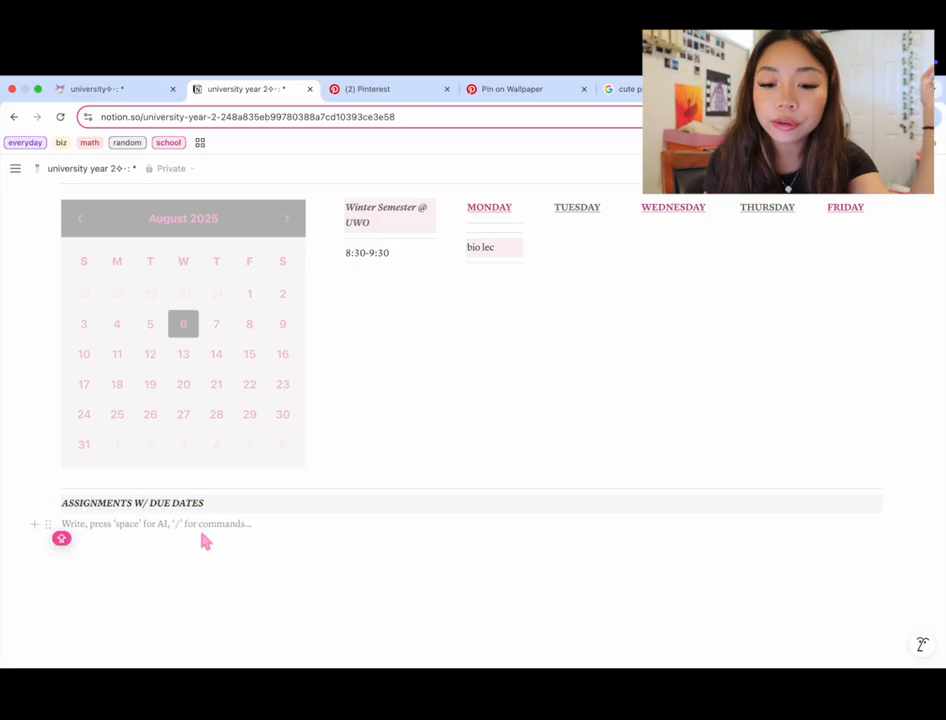
- Put a right arrow "→" in front of "ASSIGNMENTS W/ DUE DATES", using the existing university page as a reference
left_click(138, 95)
left_click(244, 94)
left_click(122, 536)
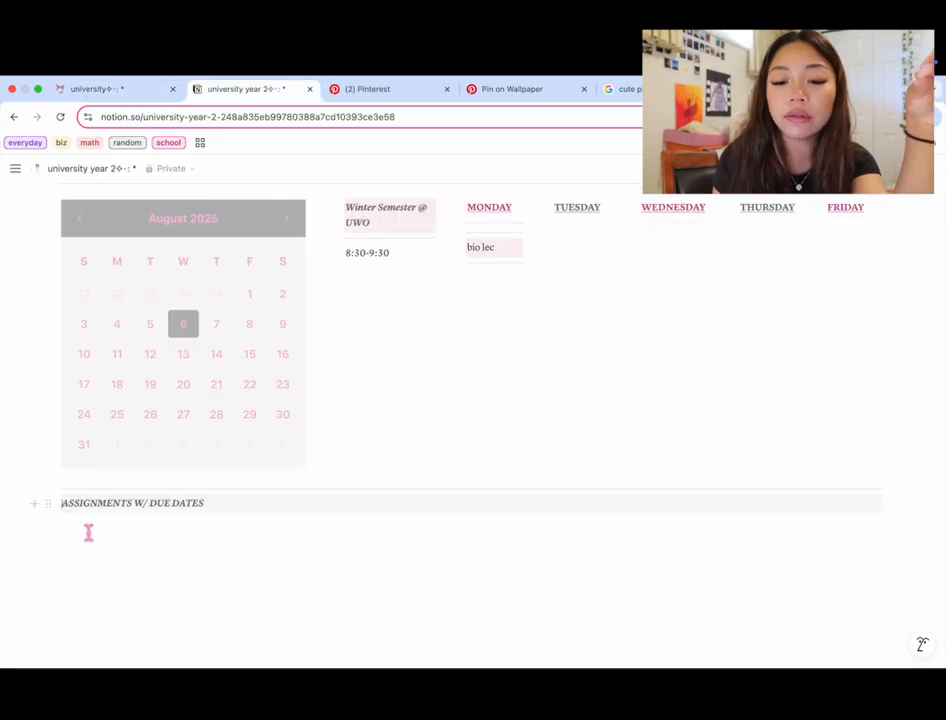
left_click(64, 505)
type("->")
- Add a bold italic "→ UPCOMING EXAMS" heading with a gray background in a second column beside the assignments heading
left_click(88, 531)
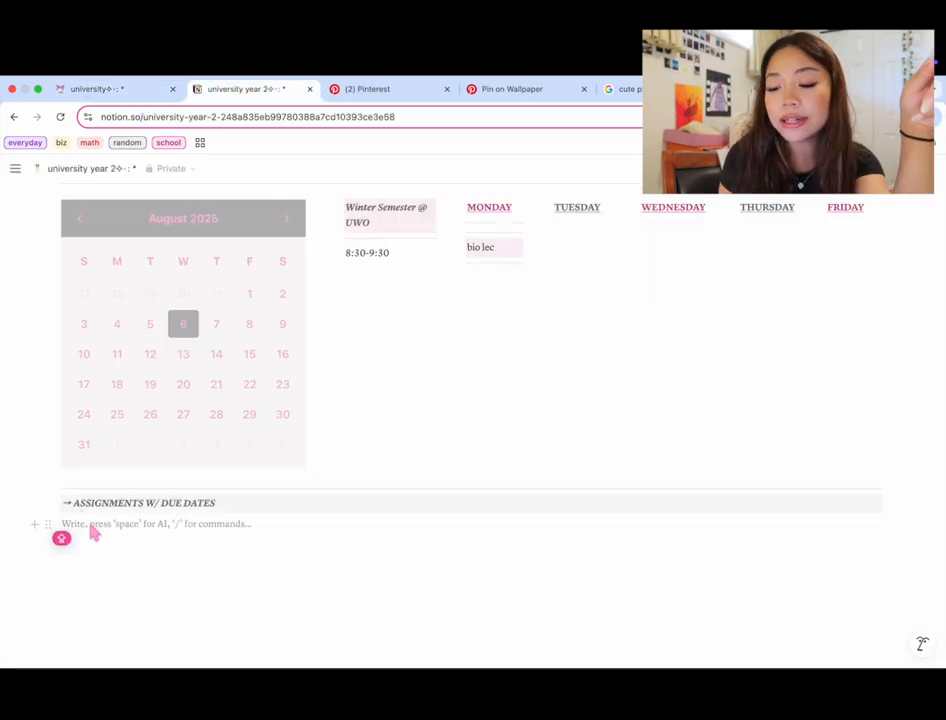
type("->U")
type("PCOMING EXAMS")
double_click(106, 524)
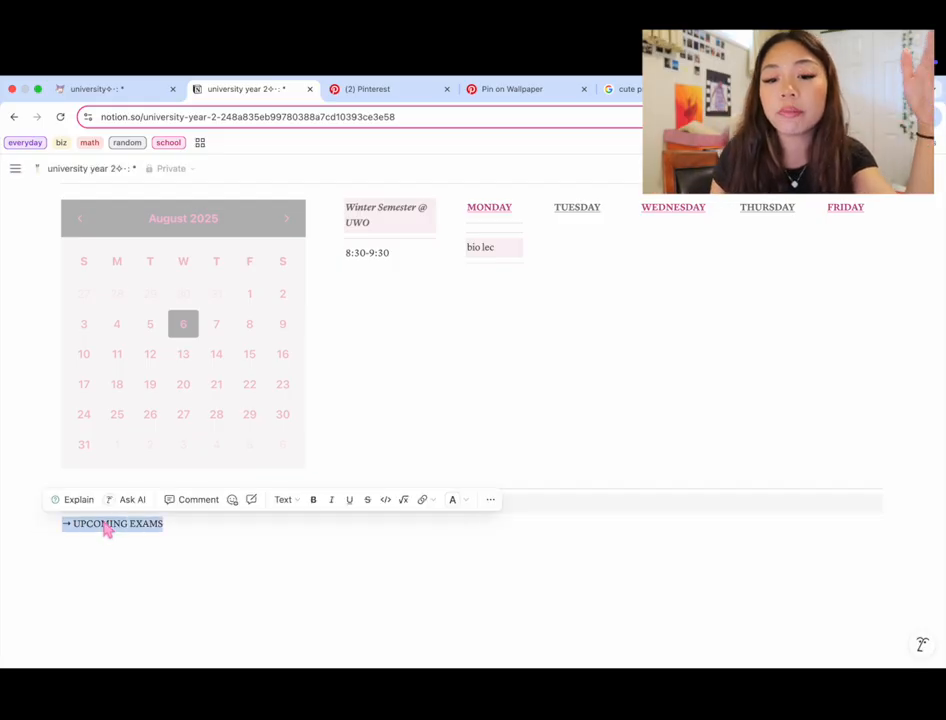
left_click(306, 500)
left_click(321, 500)
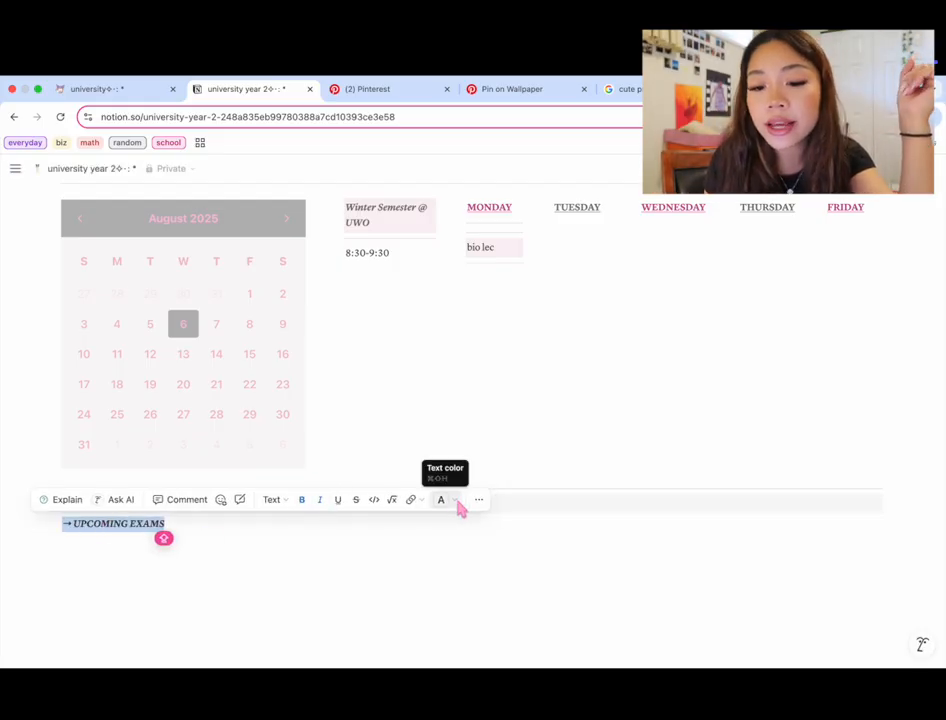
left_click(111, 90)
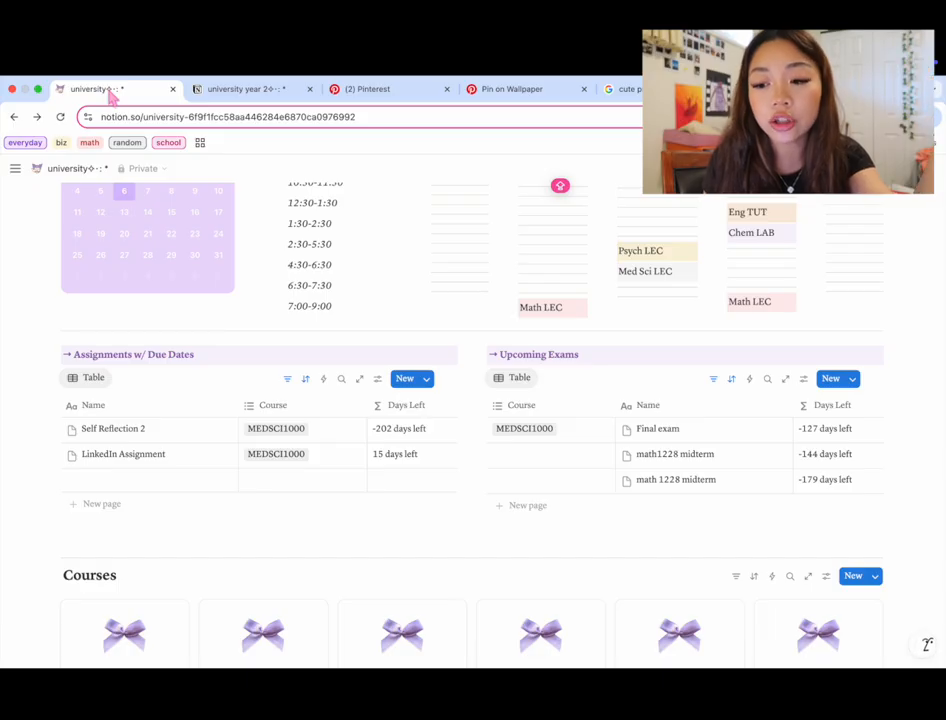
left_click(243, 92)
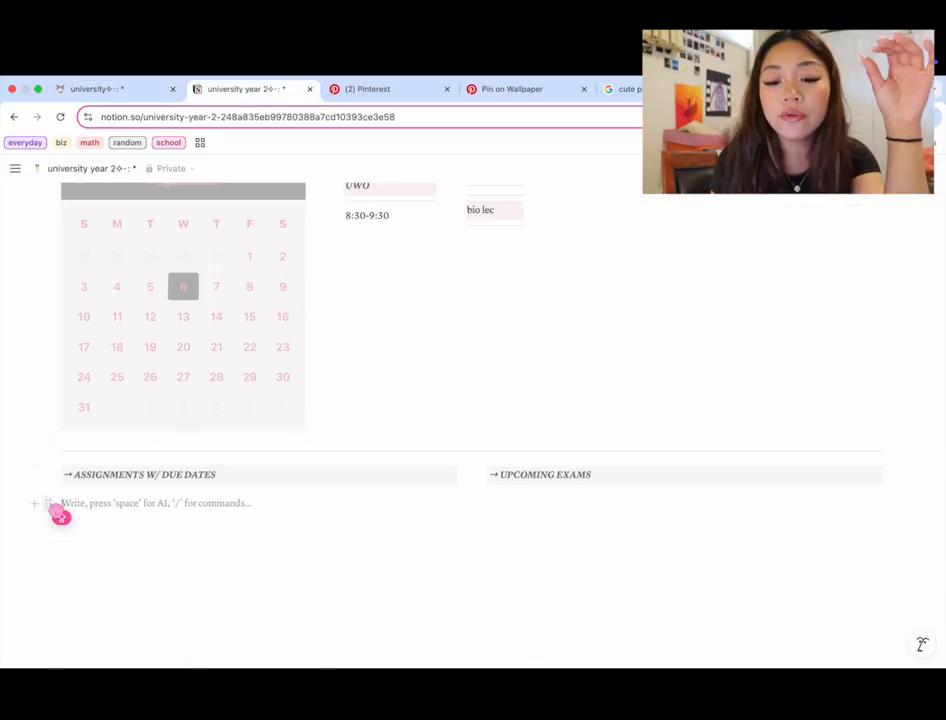
- Insert a table database titled "assignment" below the two headings and hide its database title
left_click(36, 504)
type("/")
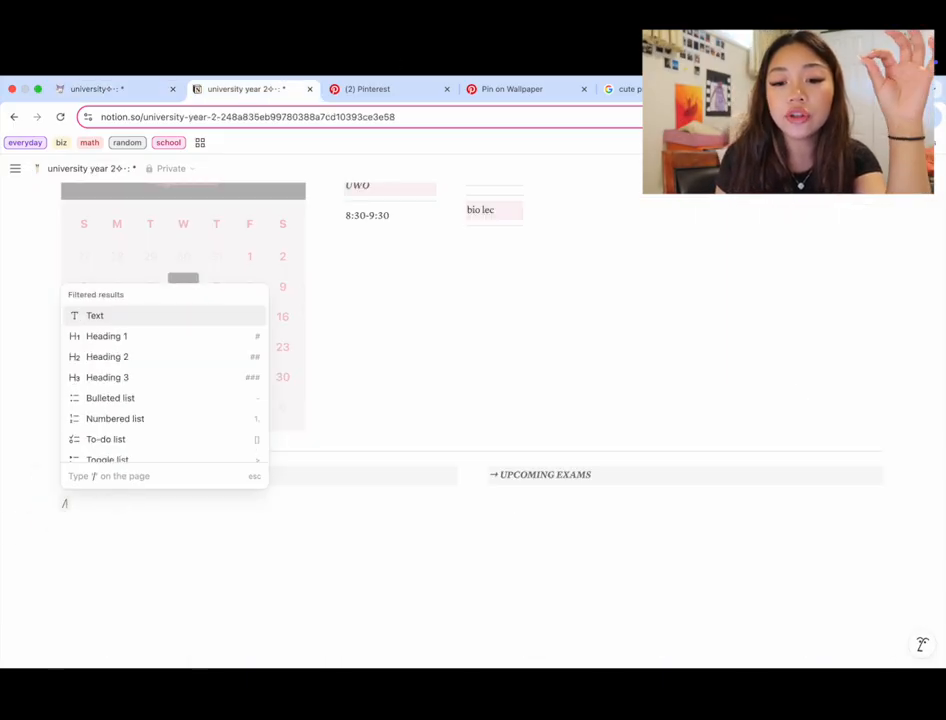
type("TABLE")
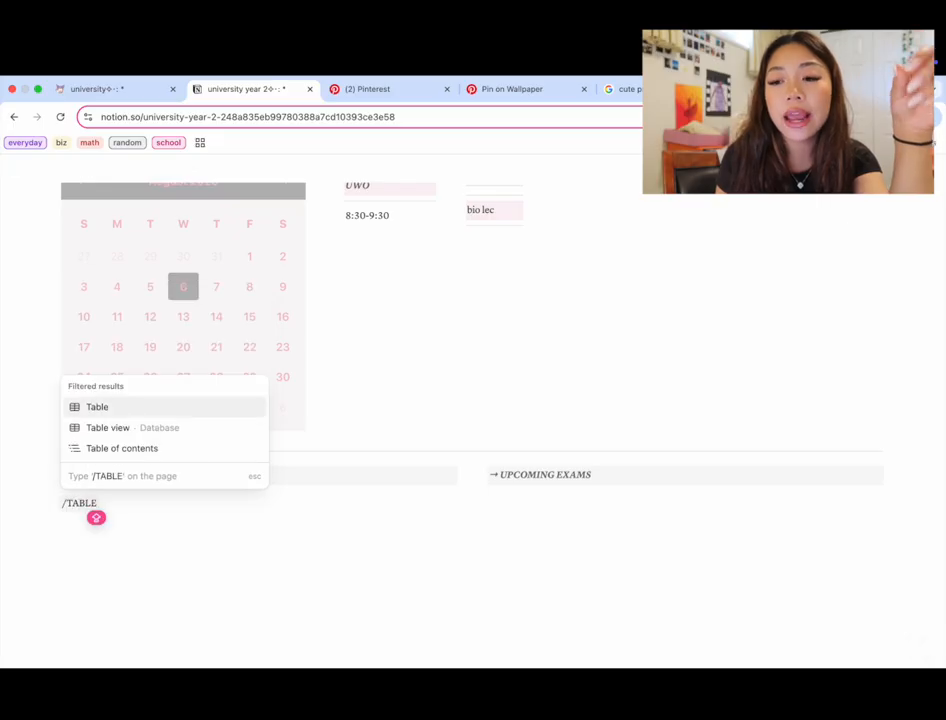
left_click(105, 406)
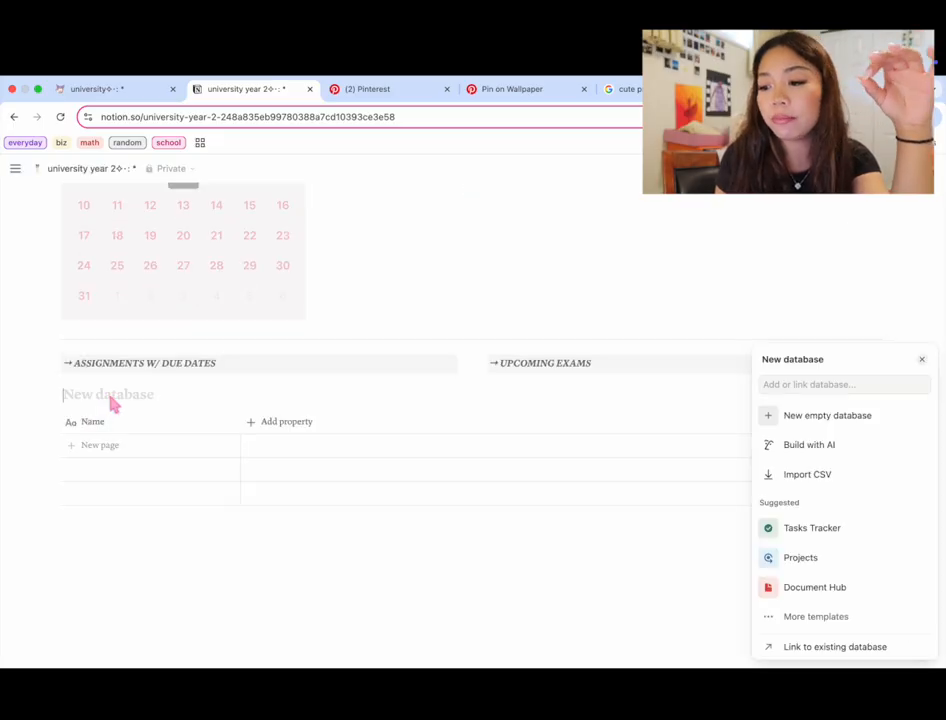
type("assignment")
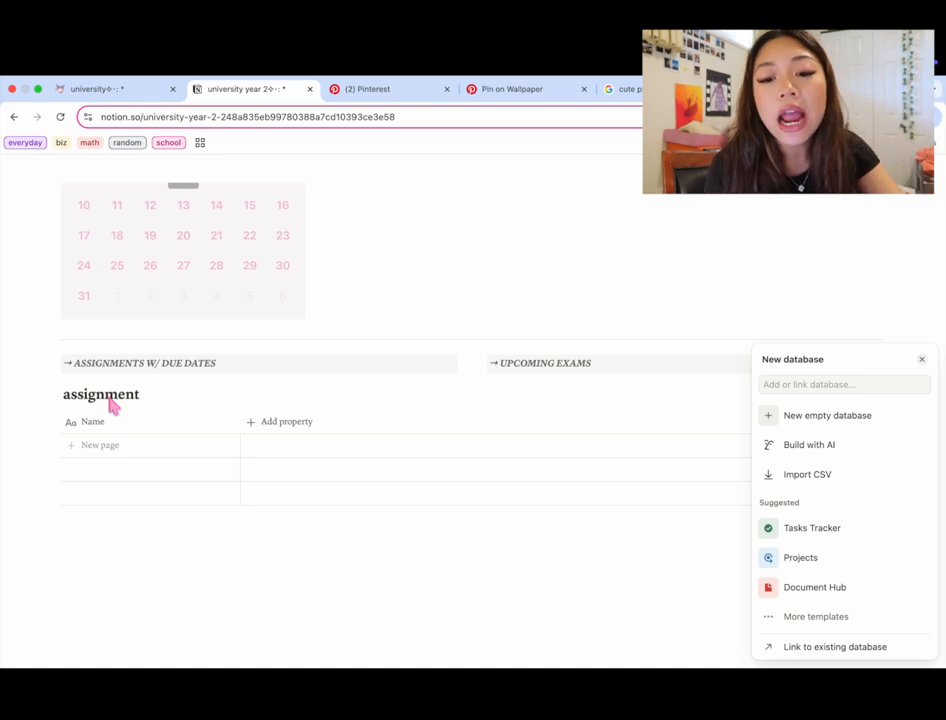
left_click(110, 546)
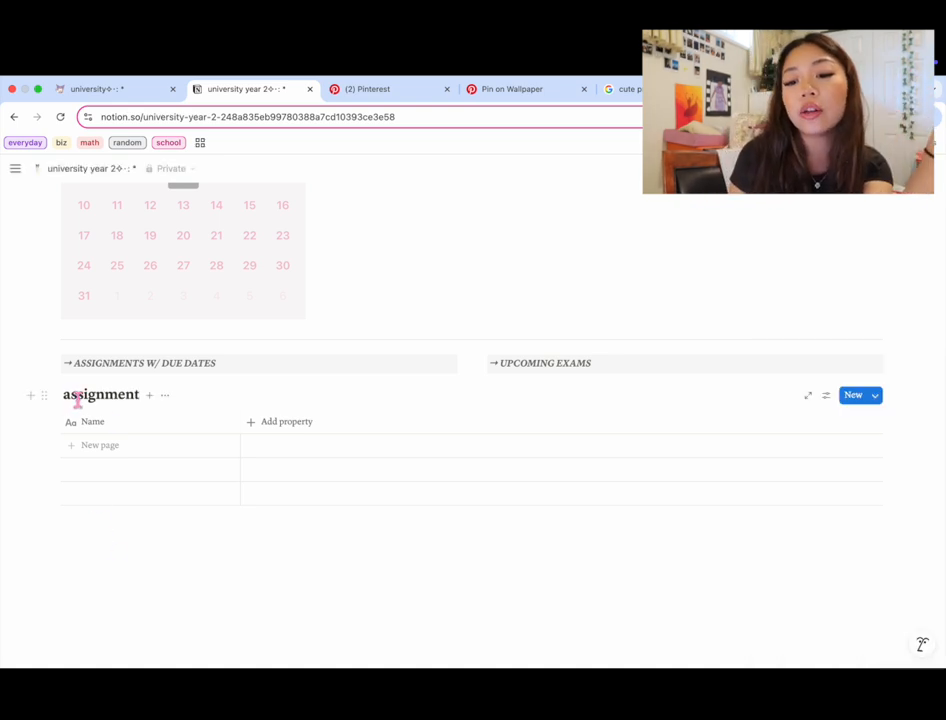
left_click(166, 397)
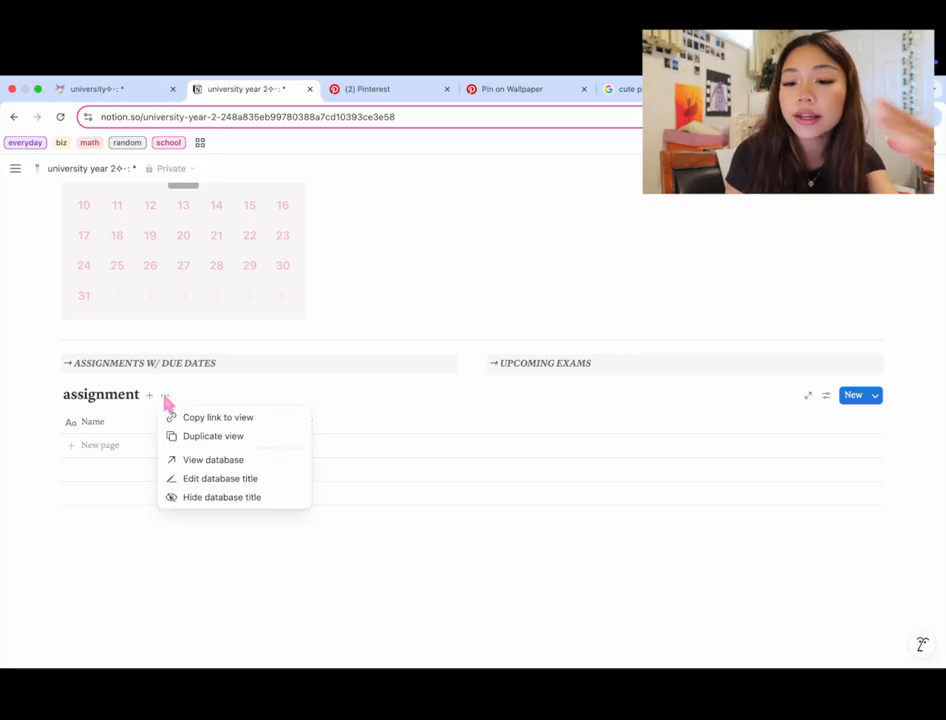
left_click(198, 499)
- Insert a second table database titled "exams" below the assignment table and hide its database title
left_click(99, 557)
type("/table")
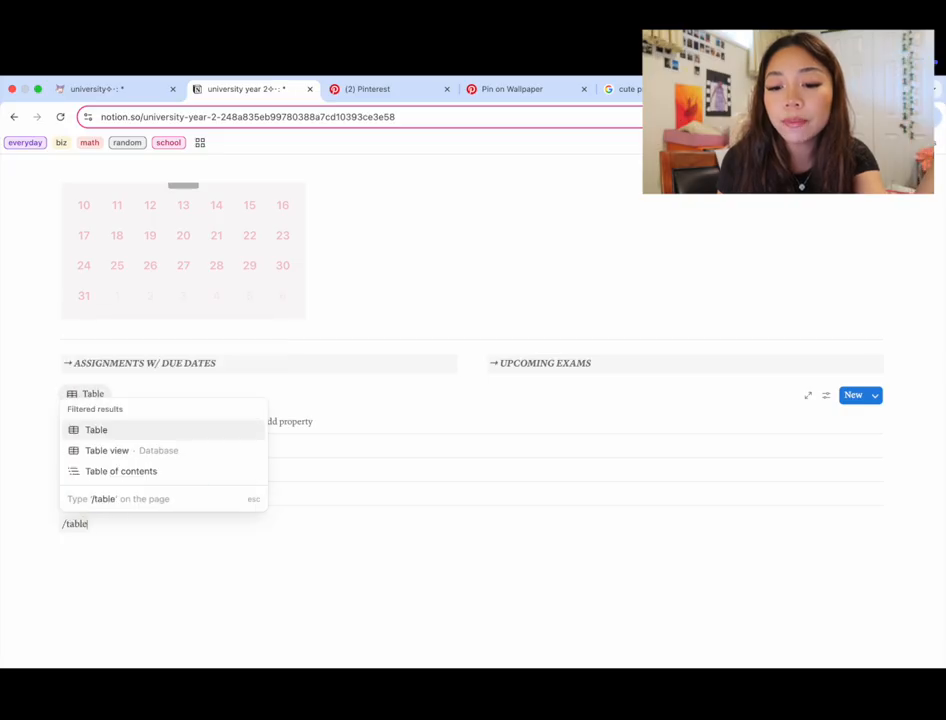
key("Return")
type("exams")
left_click(137, 538)
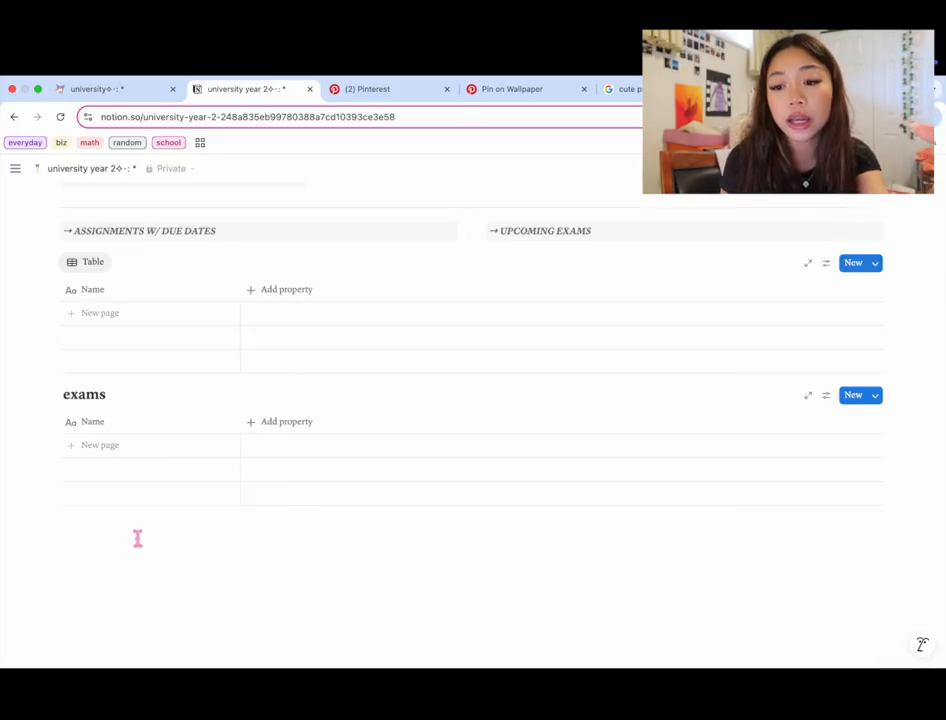
left_click(118, 395)
left_click(188, 497)
- Move the exams table under the "UPCOMING EXAMS" heading and the assignment table under "ASSIGNMENTS W/ DUE DATES"
left_click_drag(53, 400, 672, 243)
left_click(80, 399)
left_click(122, 498)
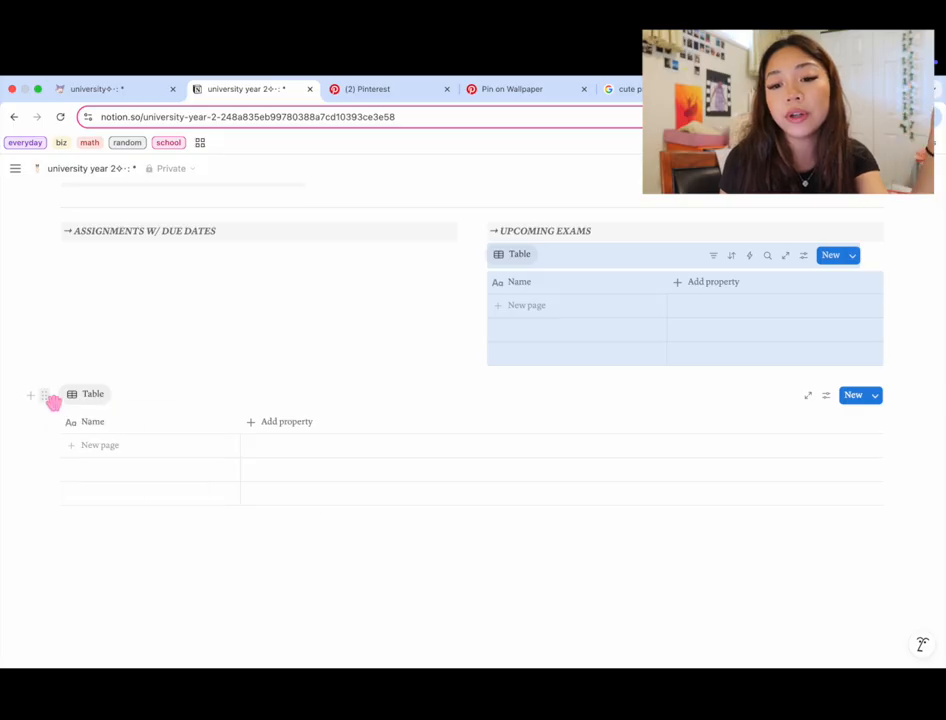
left_click_drag(51, 395, 72, 247)
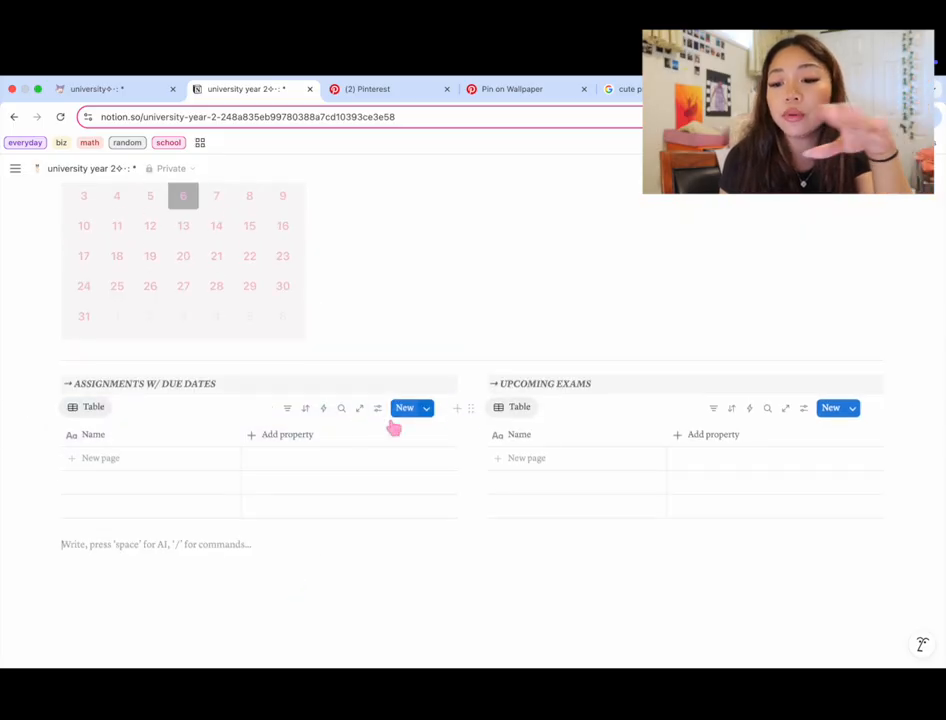
- Add a select property named "Course" to the assignments table, using the existing university page's table as a reference
left_click(378, 410)
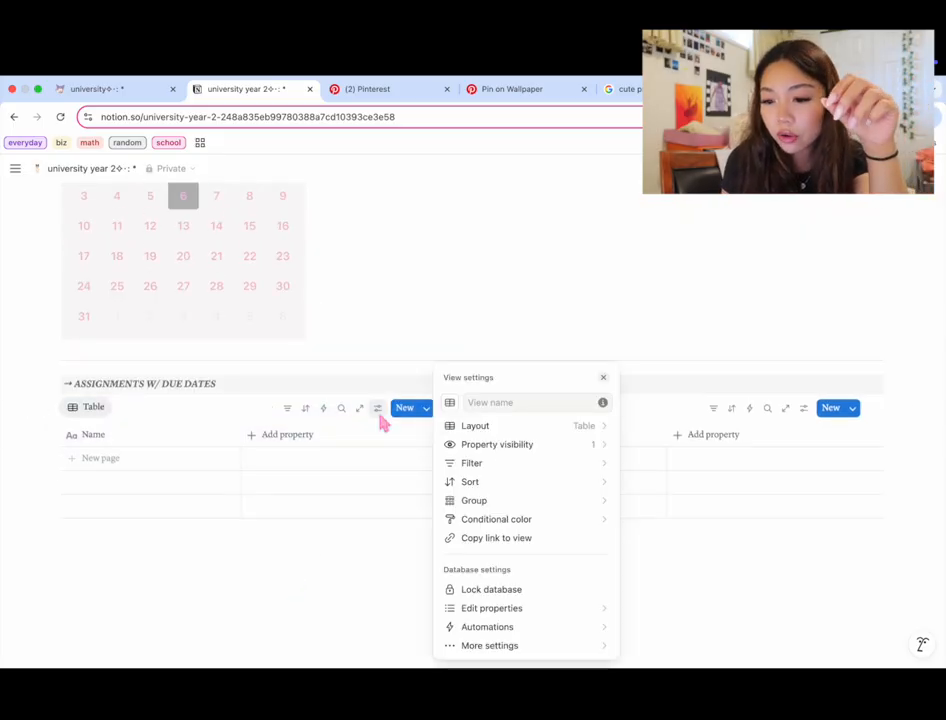
left_click(494, 609)
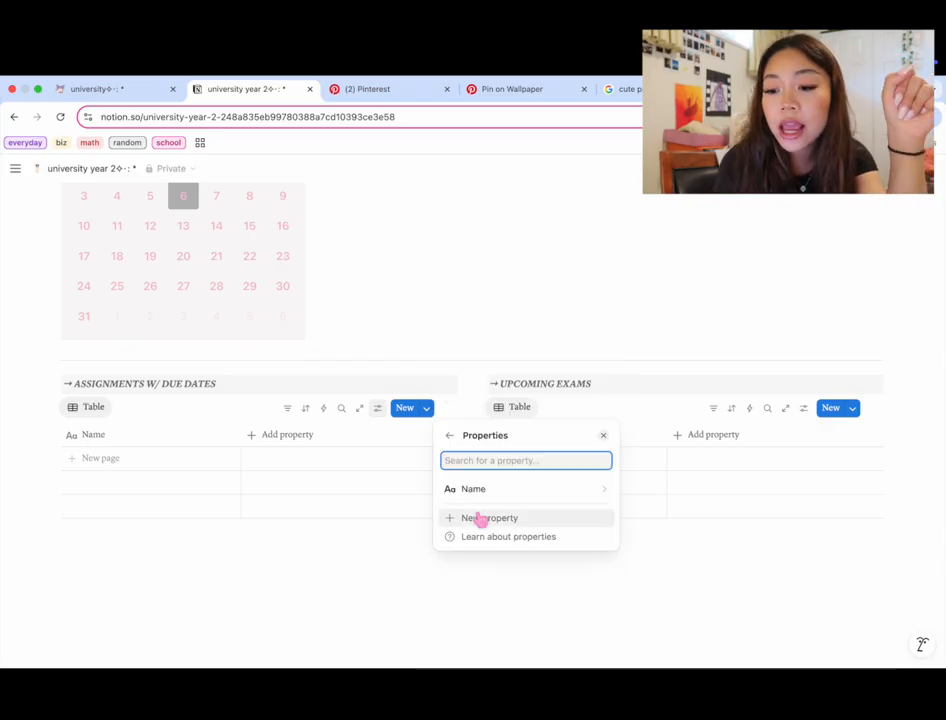
left_click(95, 89)
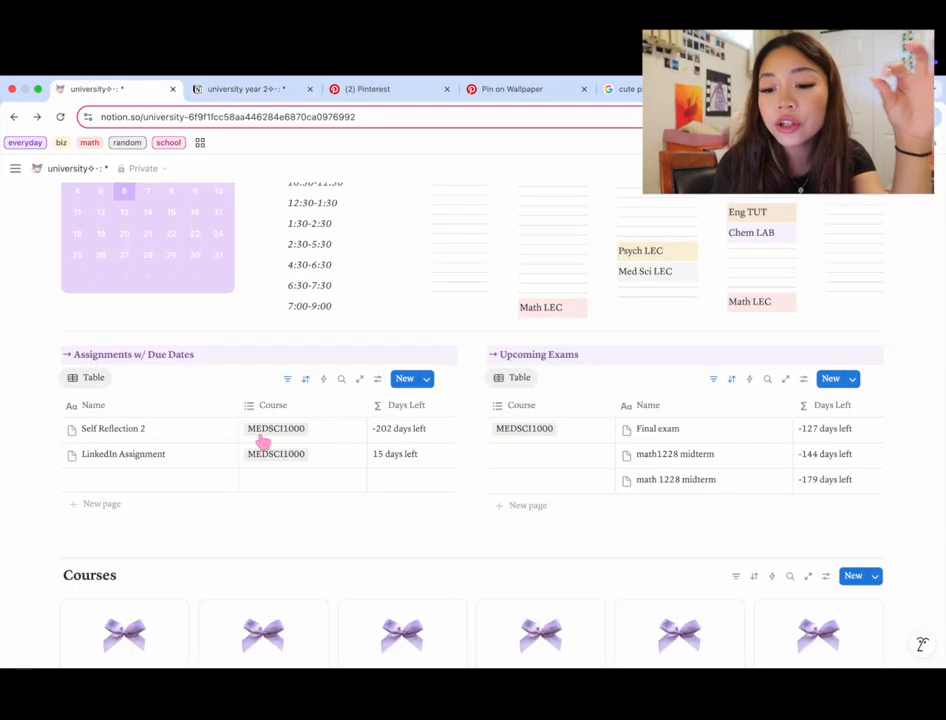
scroll(265, 447, "right", 2)
scroll(265, 447, "right", 5)
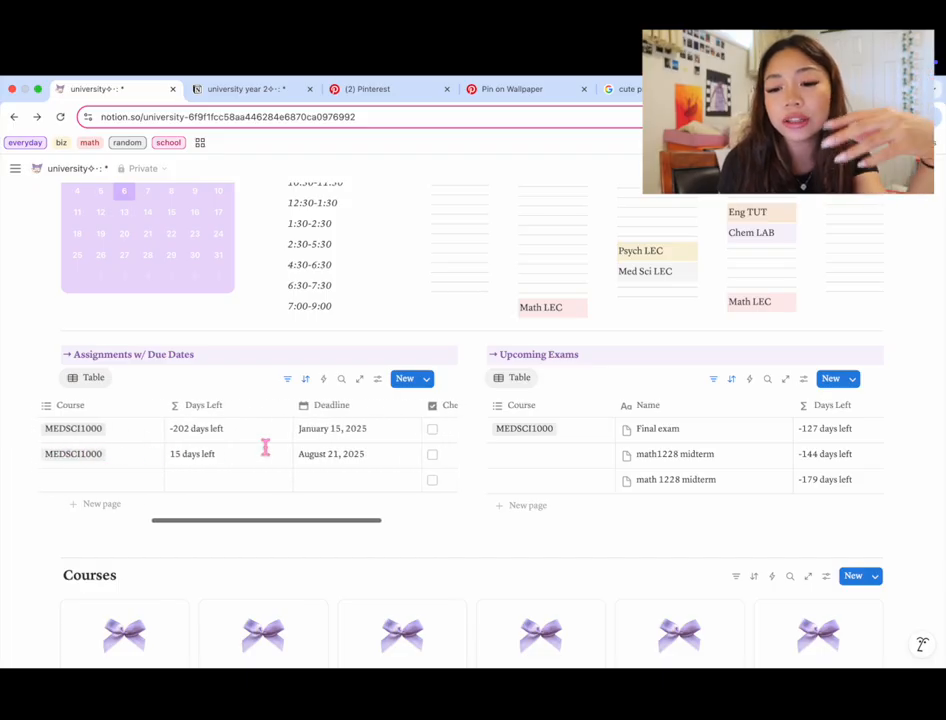
scroll(265, 447, "right", 2)
scroll(265, 447, "left", 8)
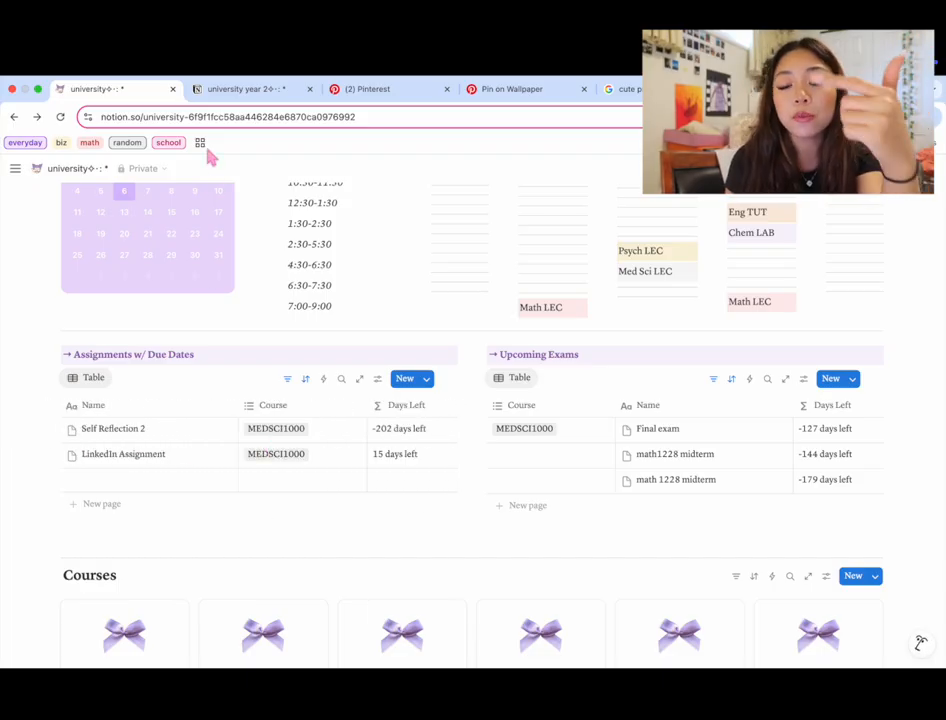
scroll(331, 469, "right", 5)
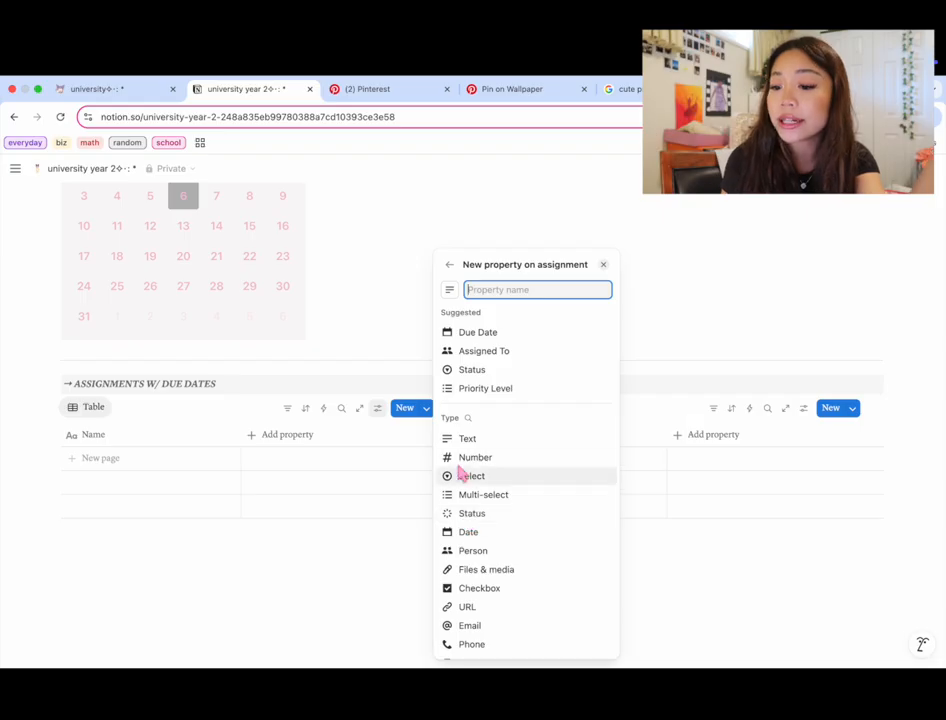
left_click(471, 369)
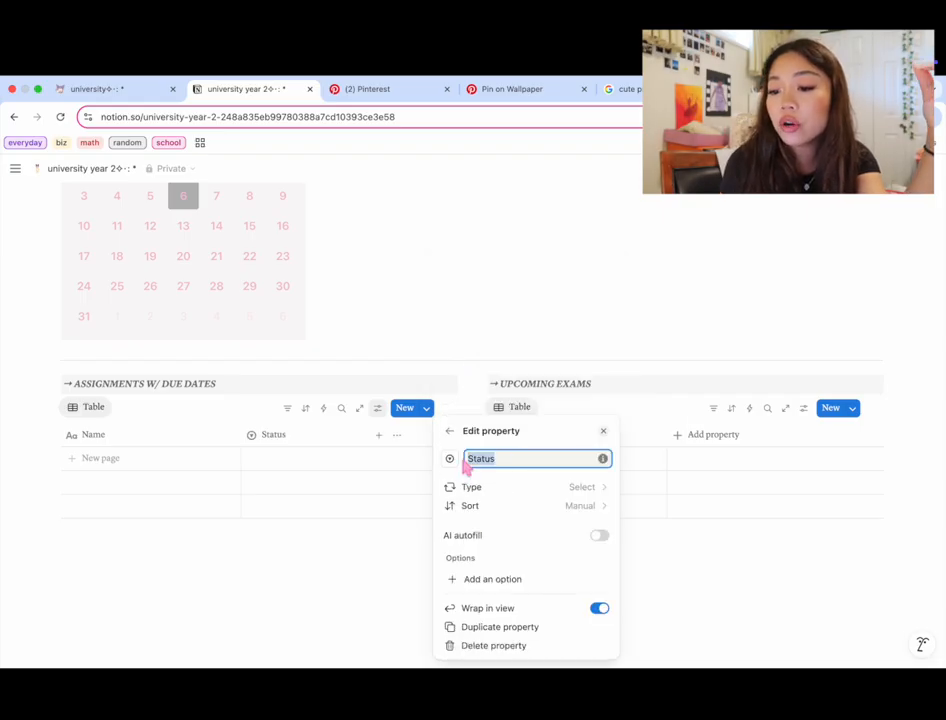
type("Course")
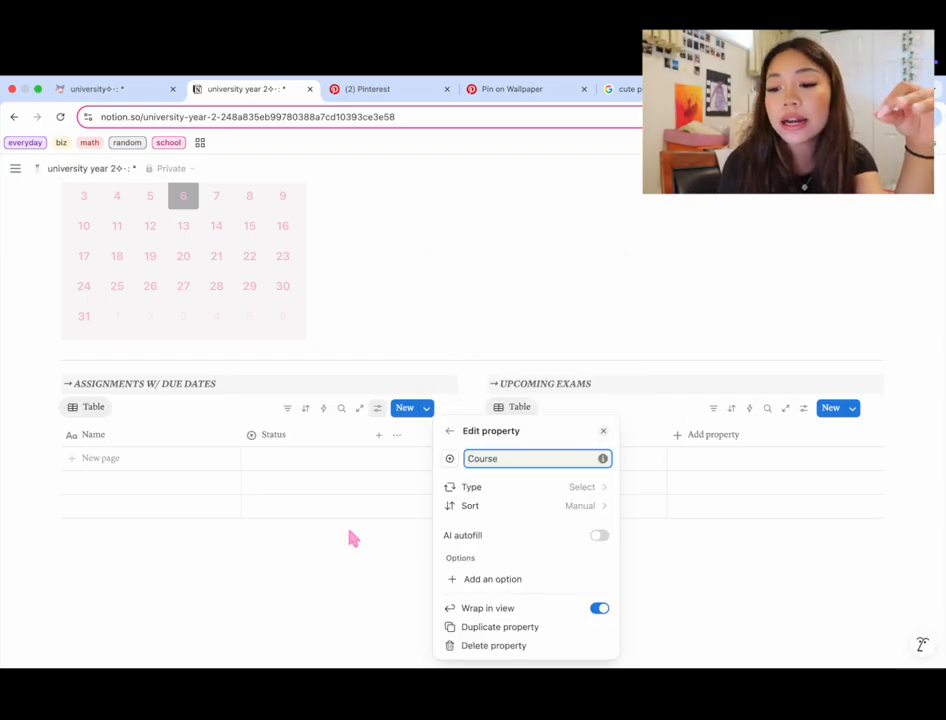
left_click(336, 540)
- Add a Due Date property and a formula property to the assignments table
left_click(378, 434)
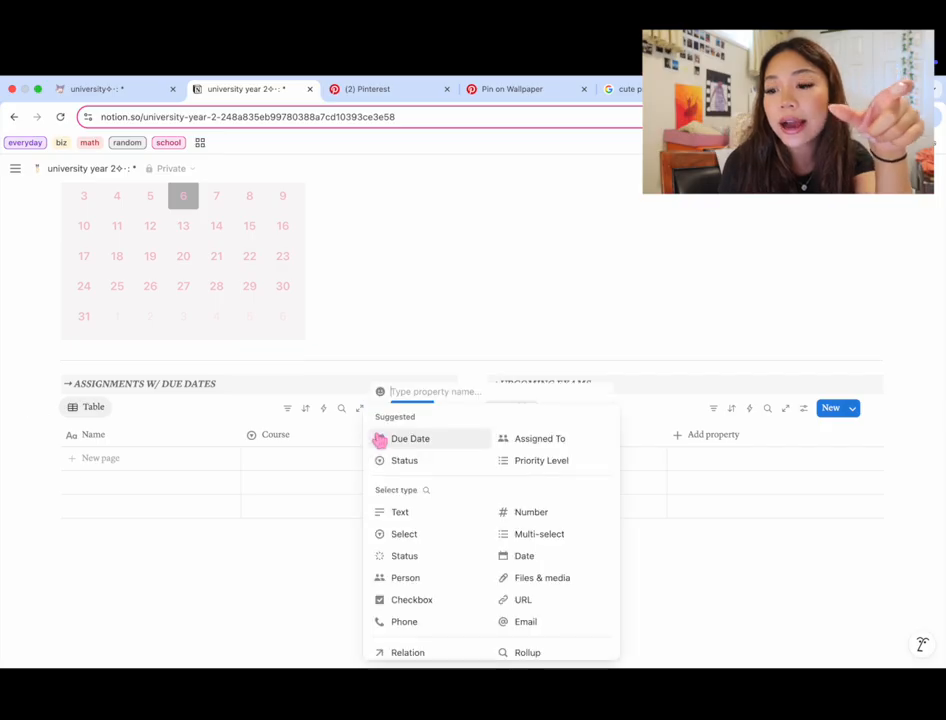
left_click(425, 450)
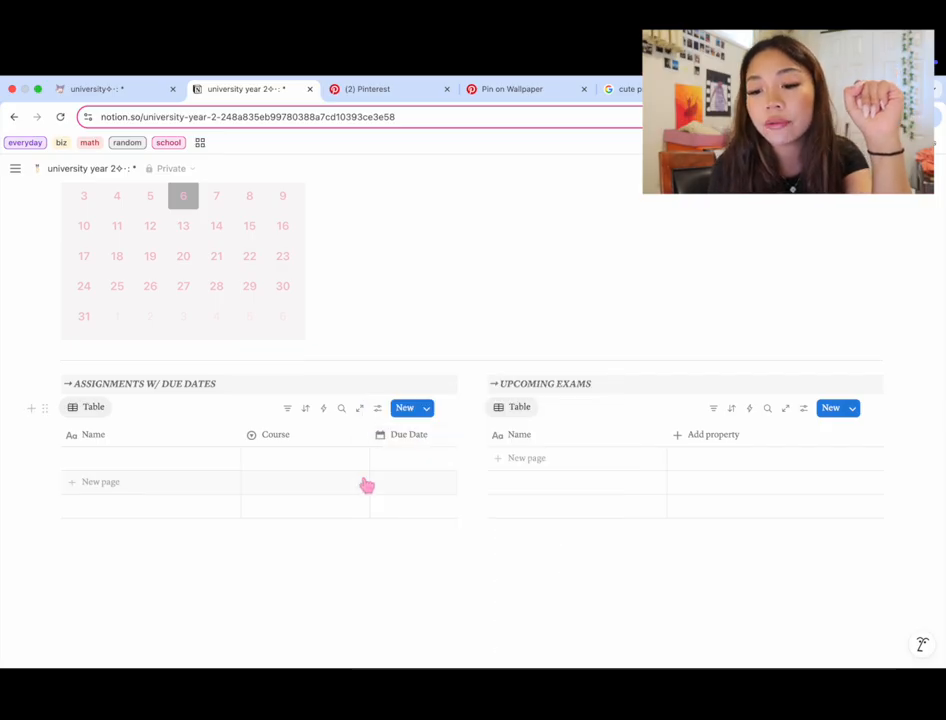
left_click(431, 437)
scroll(472, 530, "down", 4)
left_click(460, 553)
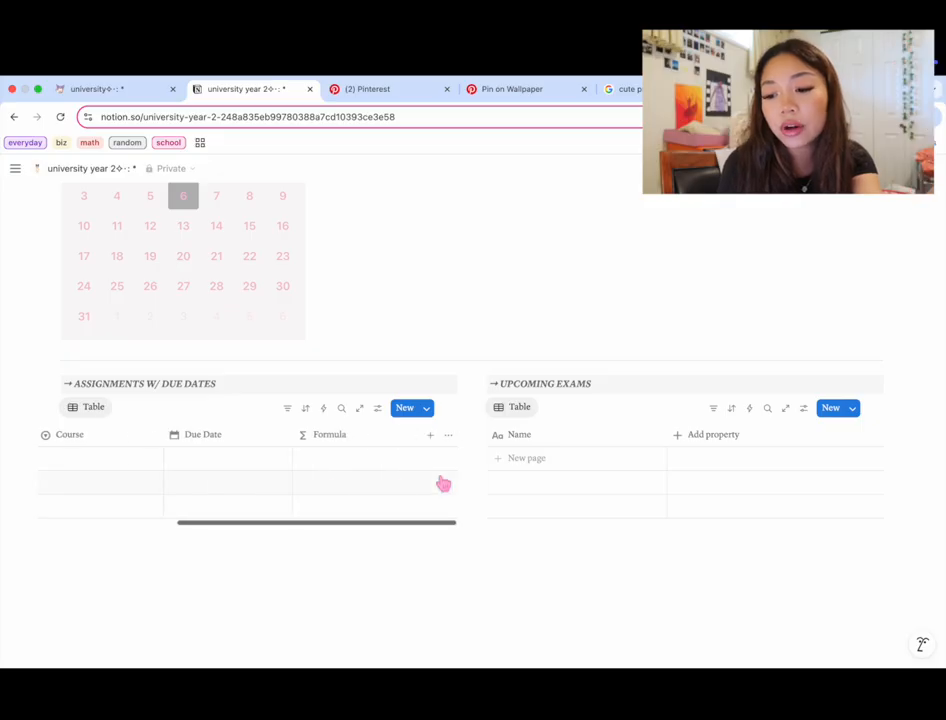
- Add a checkbox property at the end of the assignments table
left_click(431, 437)
scroll(470, 512, "down", 1)
left_click(460, 557)
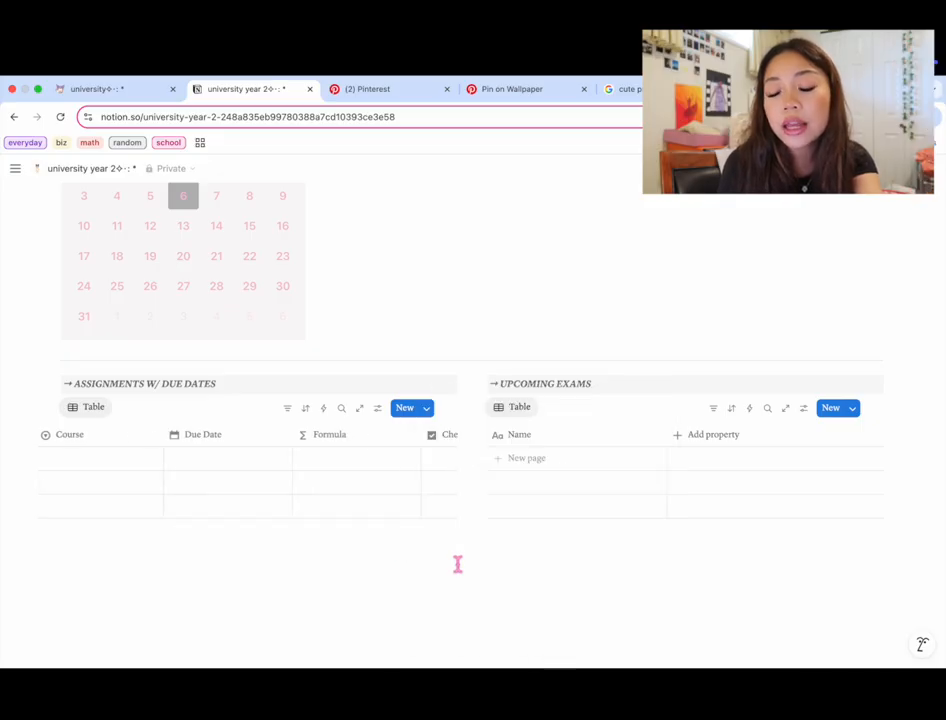
- Add a select property and an Exam Date property to the upcoming exams table
left_click(712, 436)
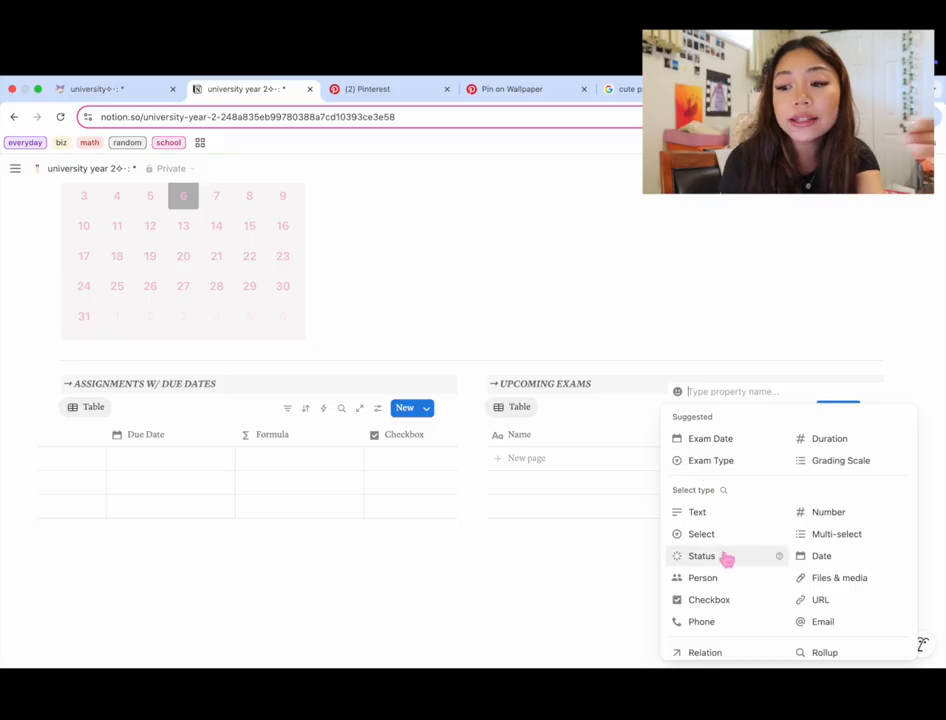
left_click(722, 536)
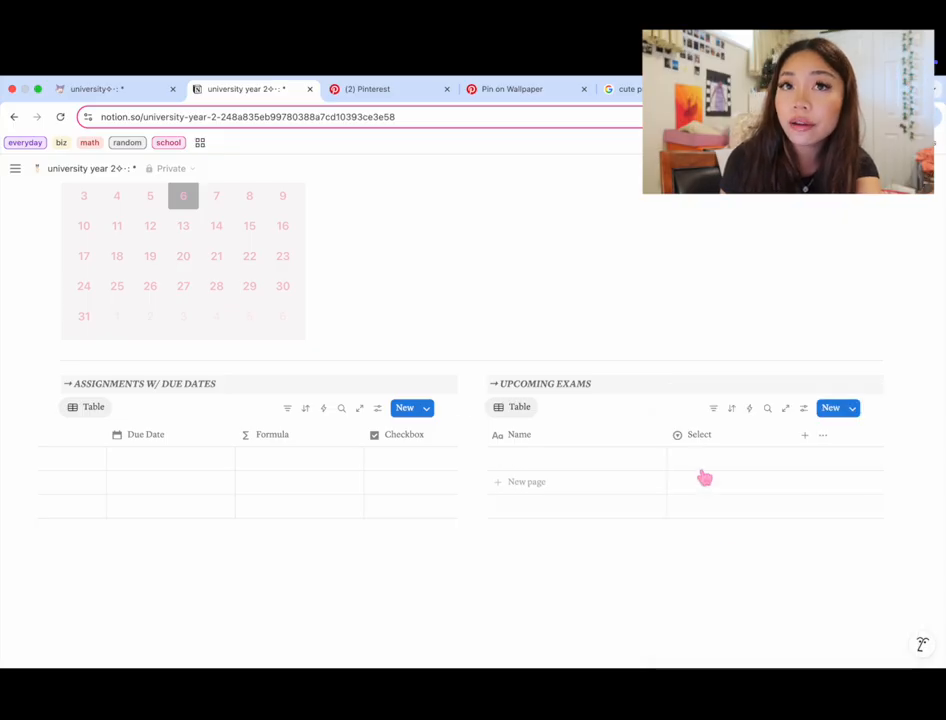
left_click(810, 440)
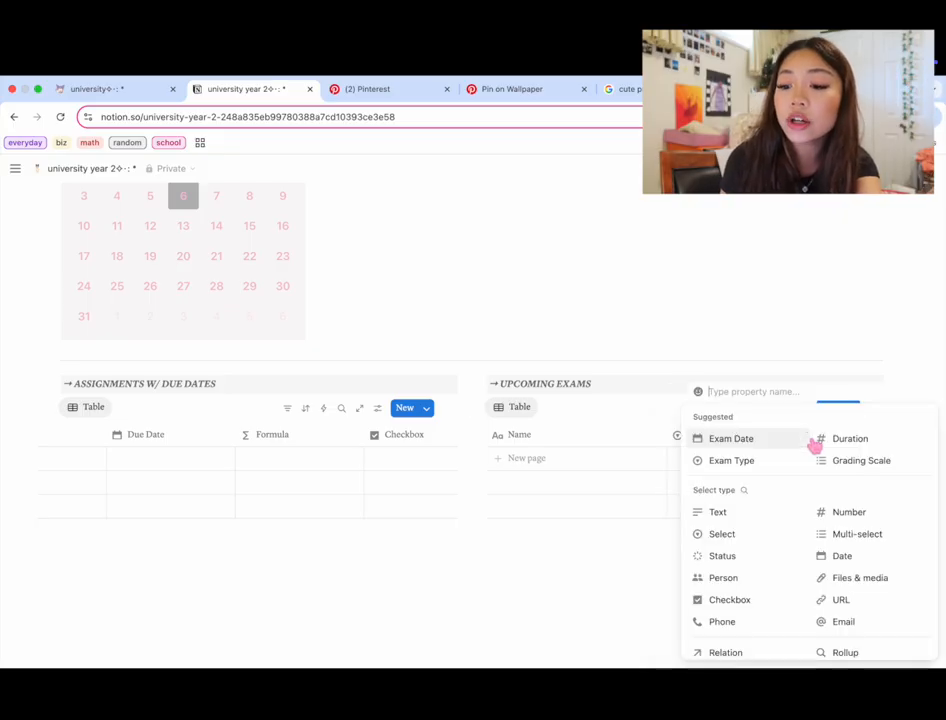
left_click(731, 438)
scroll(815, 470, "right", 2)
- Extend the exams table with two more properties to match the assignments table's formula and checkbox columns
left_click(859, 441)
scroll(772, 537, "down", 3)
left_click(735, 520)
scroll(819, 458, "right", 2)
left_click(855, 434)
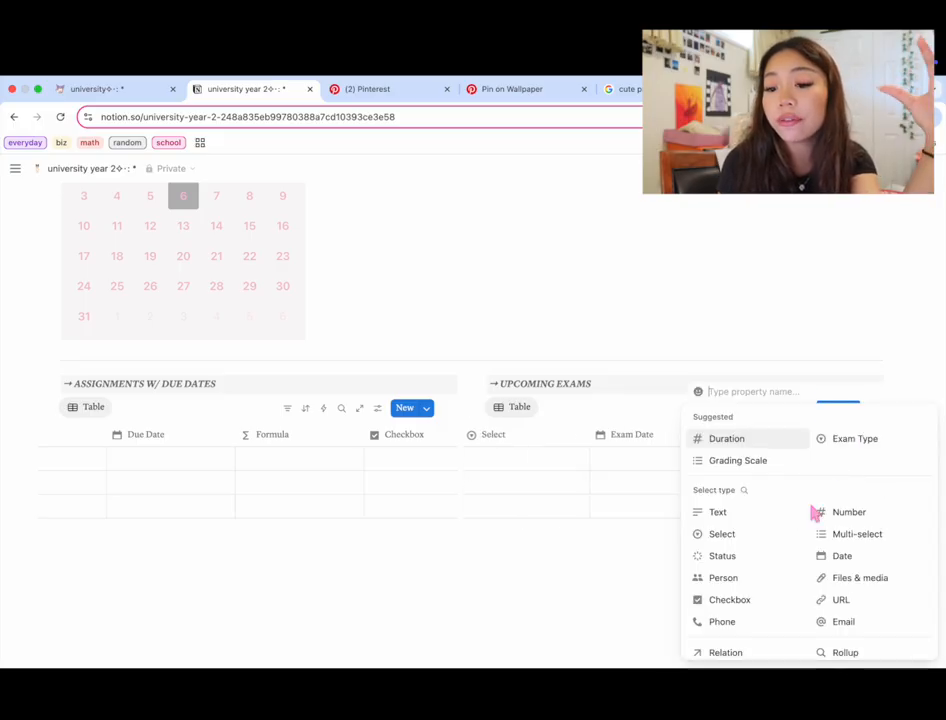
scroll(739, 513, "down", 3)
left_click(730, 494)
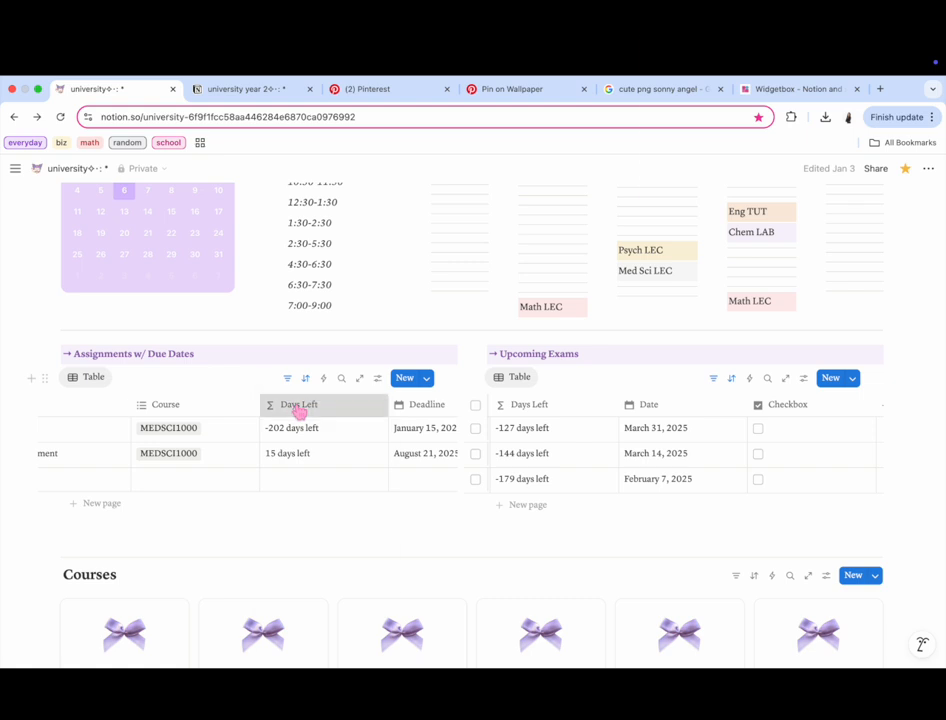
- Copy the Days Left formula from the university page's assignments table into the formula column of the new assignments table
left_click(299, 411)
mouse_move(308, 433)
left_click(229, 507)
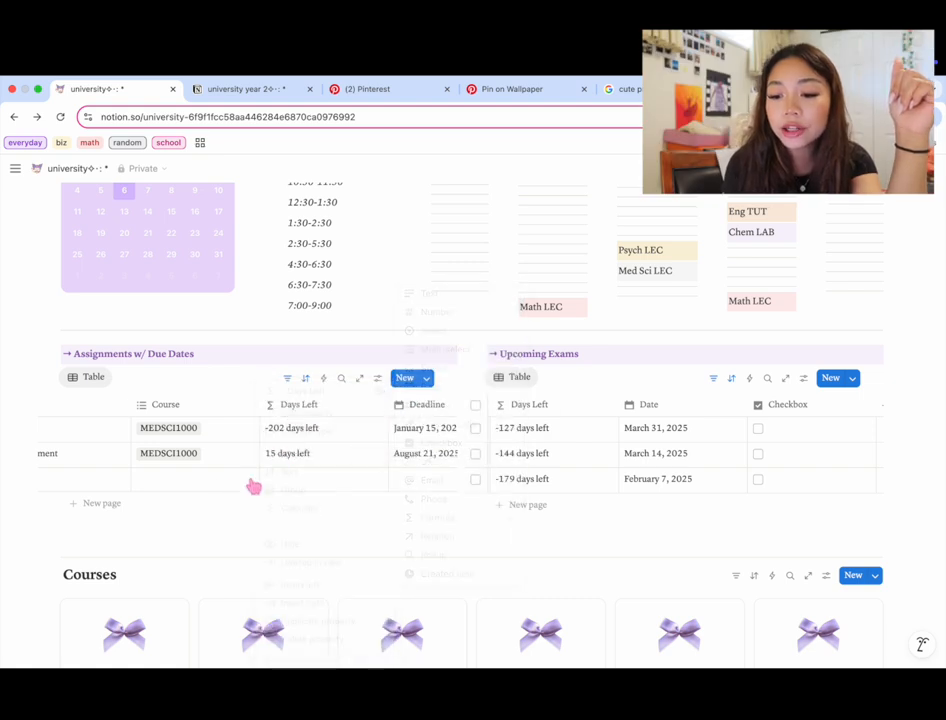
left_click(283, 428)
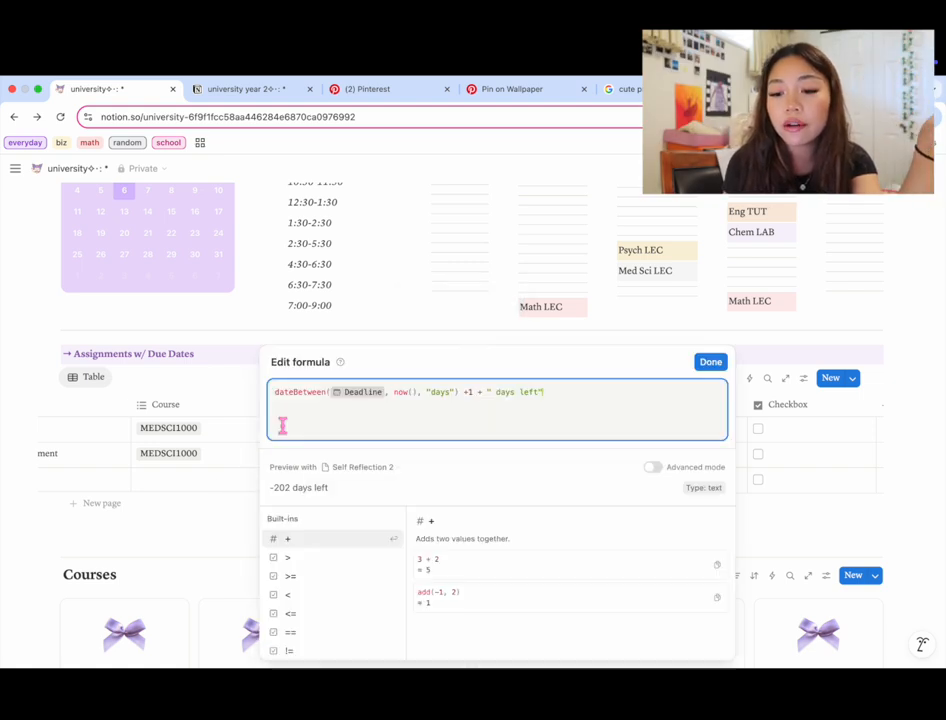
left_click_drag(276, 392, 546, 393)
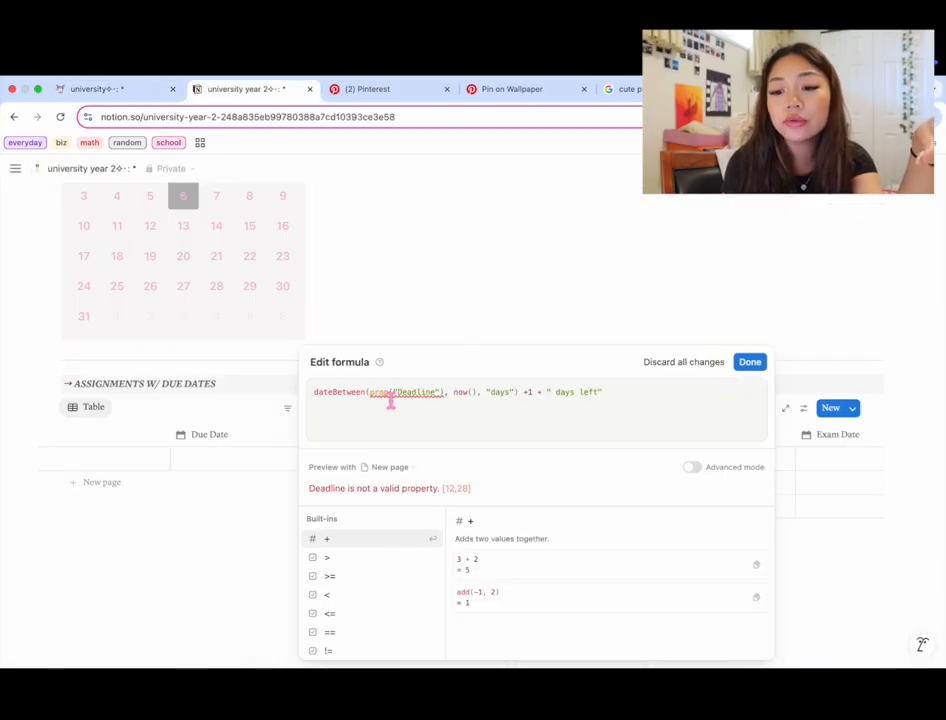
left_click(242, 503)
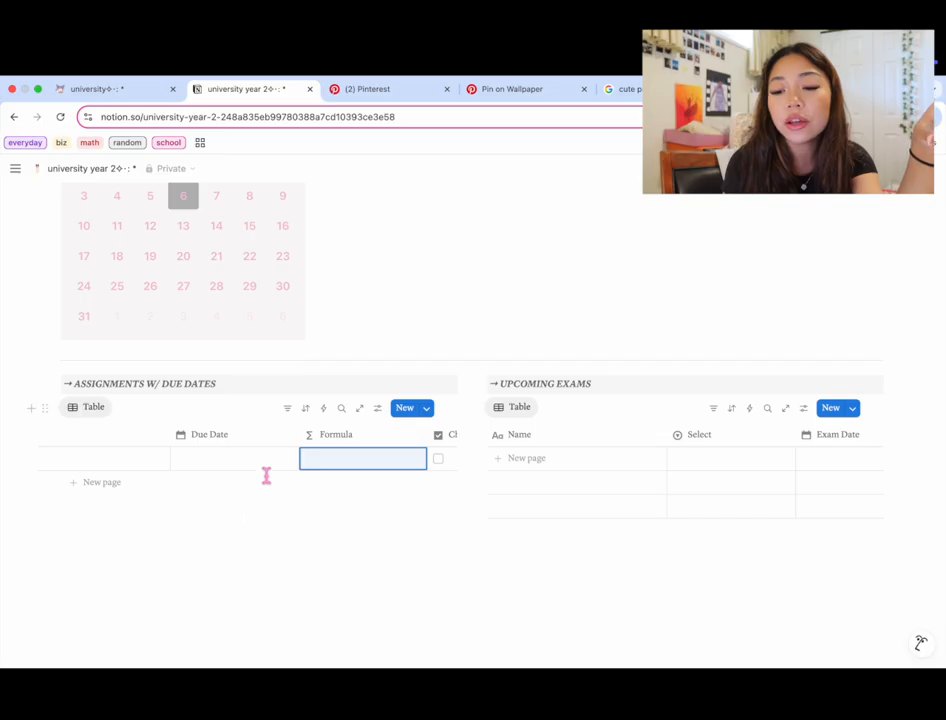
- Rename the assignments table's Due Date property as "Deadline"
left_click(216, 438)
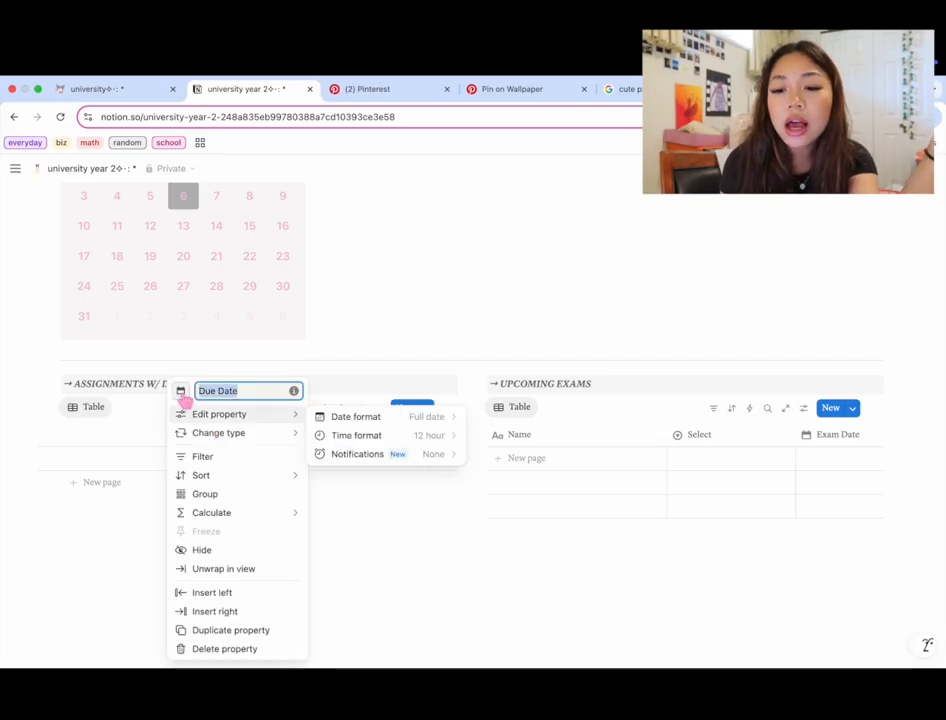
type("D")
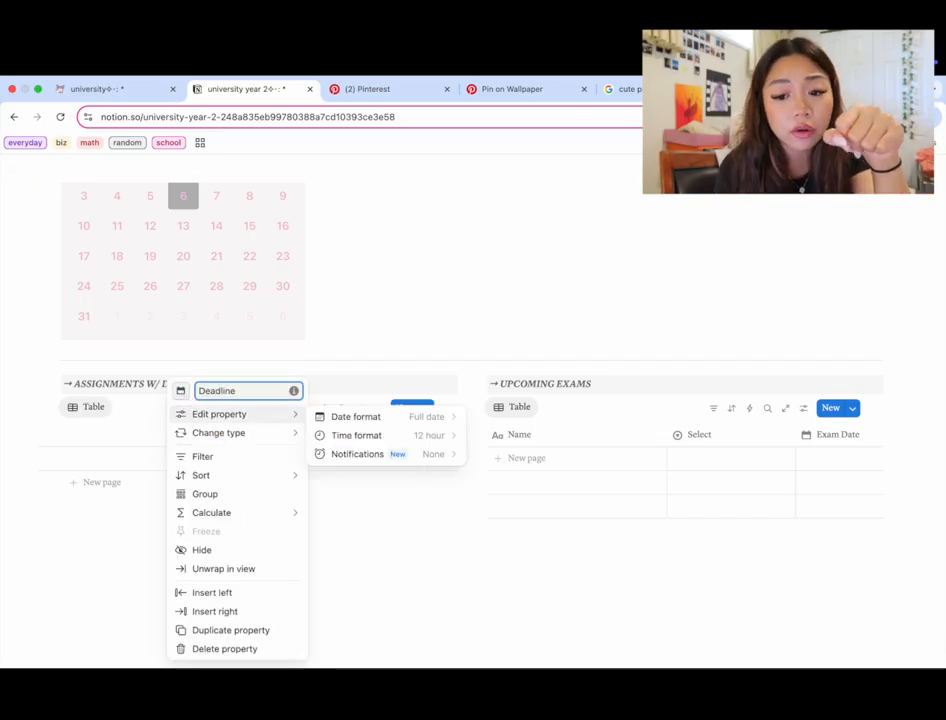
left_click(126, 529)
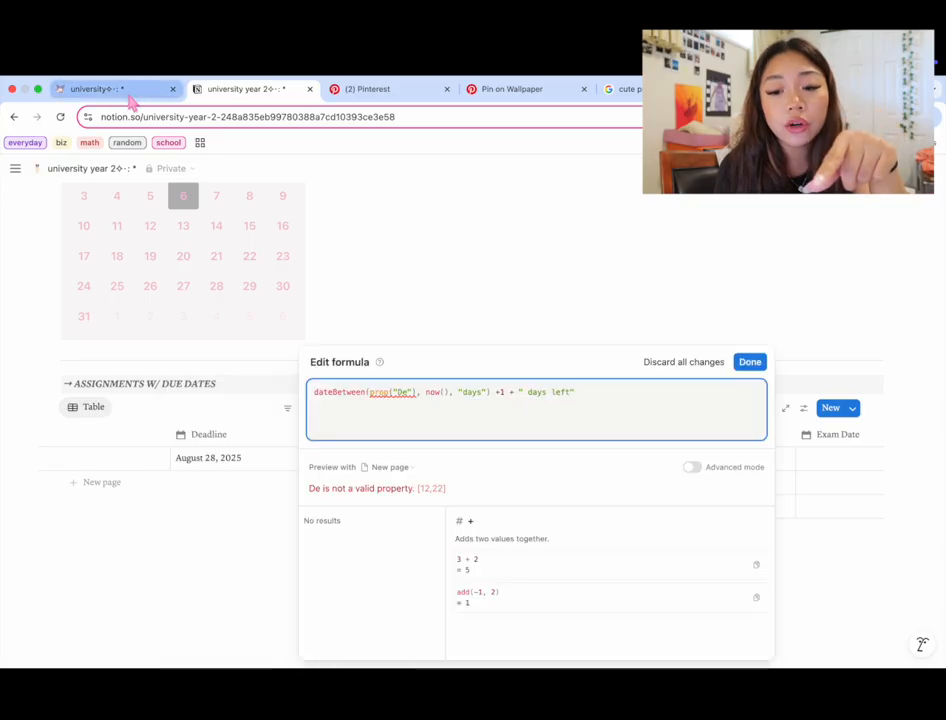
- Replace the invalid property reference in the assignments table's days-left formula with the Deadline property and save the formula
left_click(129, 94)
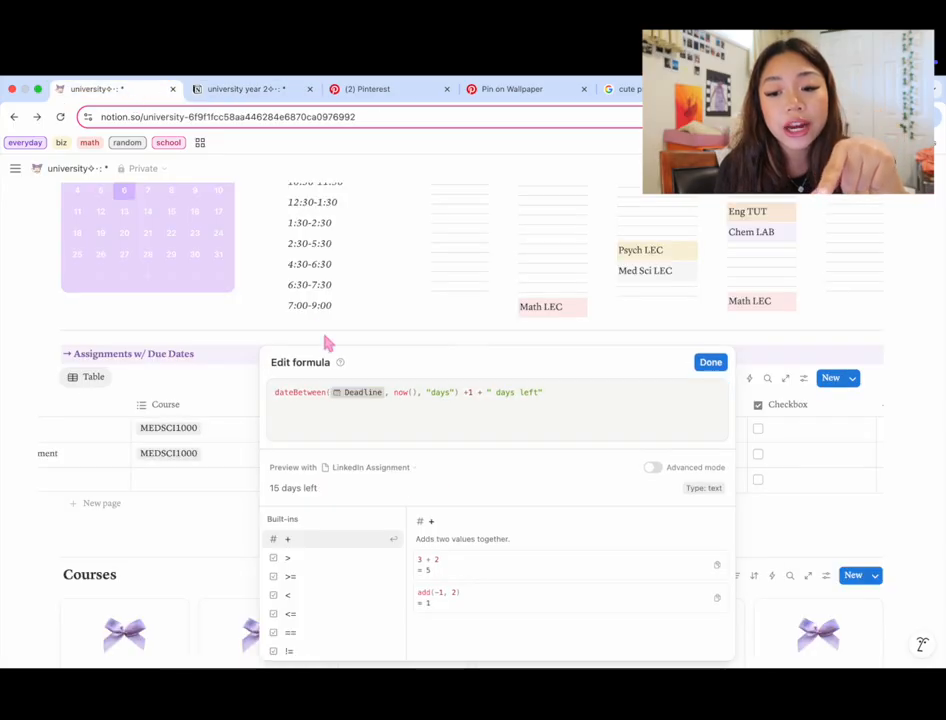
left_click(247, 92)
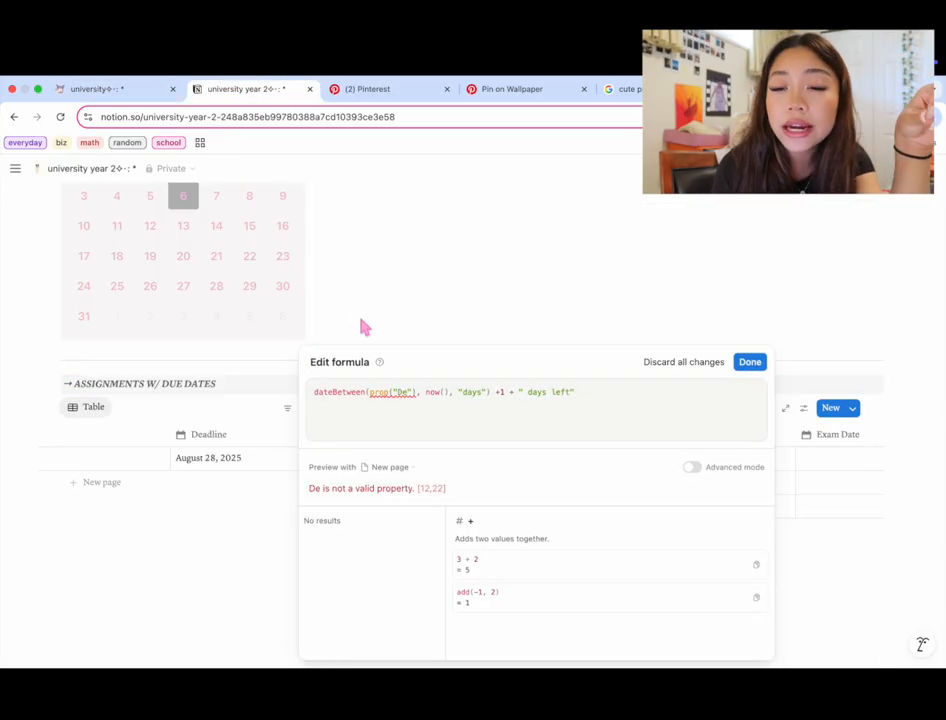
left_click(416, 392)
key("BackSpace")
key("BackSpace")
key("BackSpace")
key("BackSpace")
key("BackSpace")
key("BackSpace")
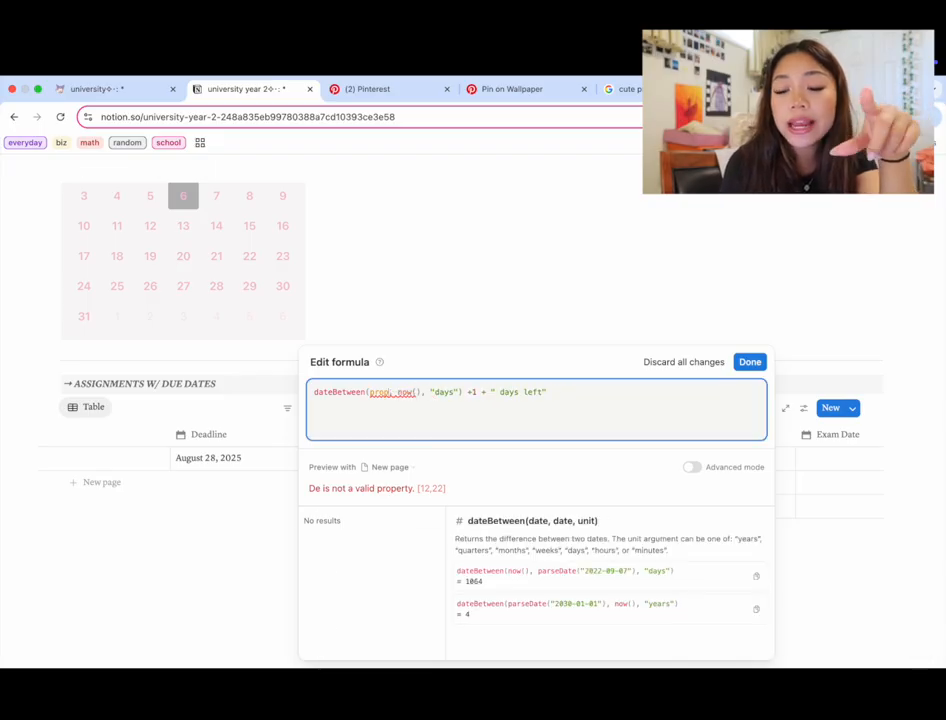
key("BackSpace")
key("BackSpace")
key("BackSpace")
key("BackSpace")
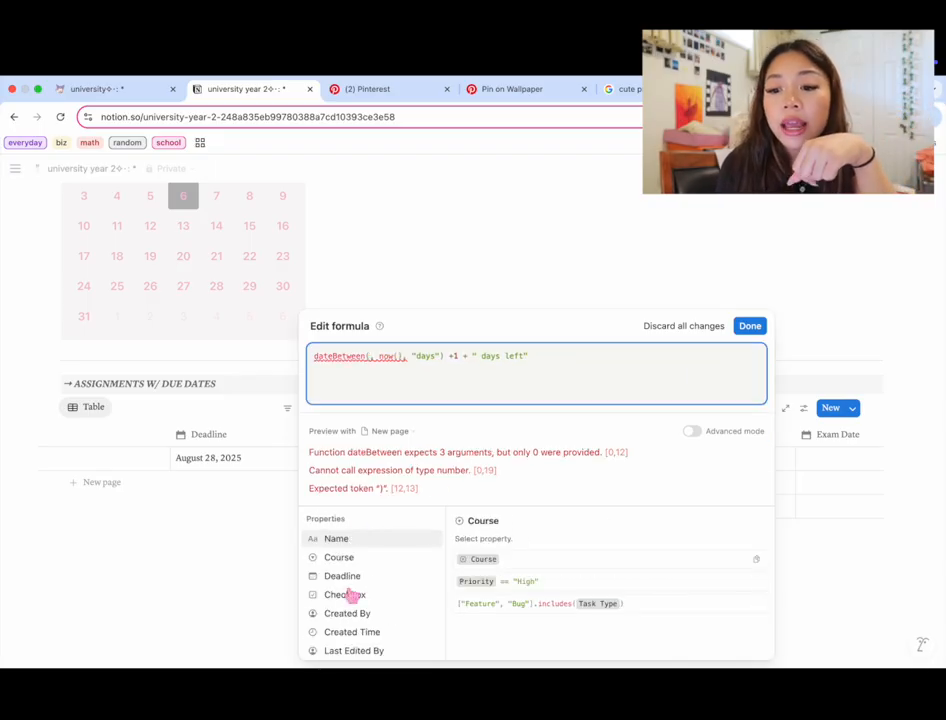
left_click(350, 582)
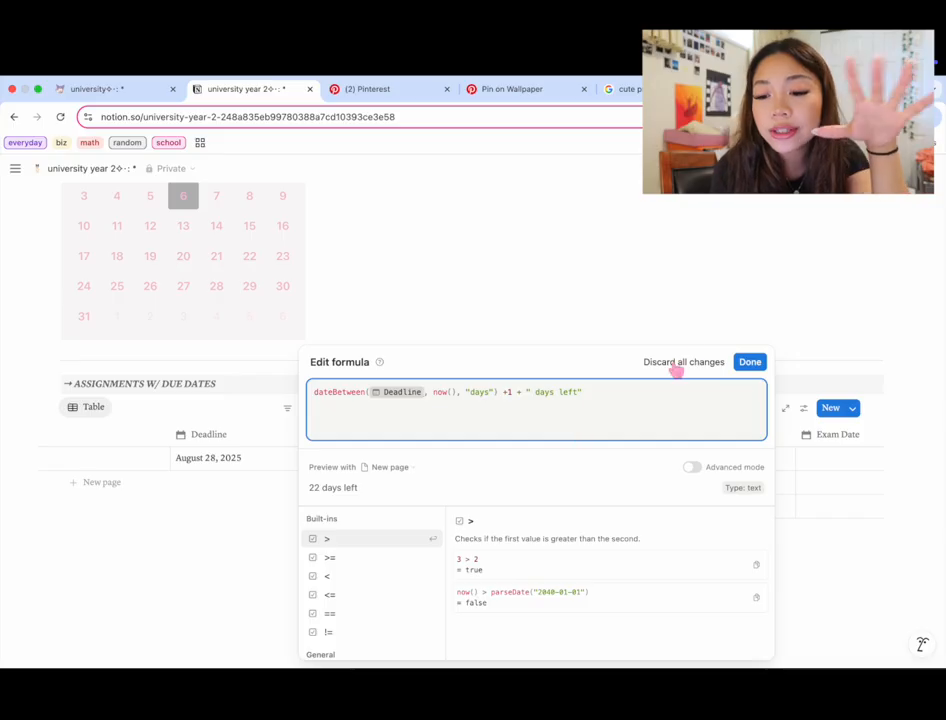
left_click(758, 364)
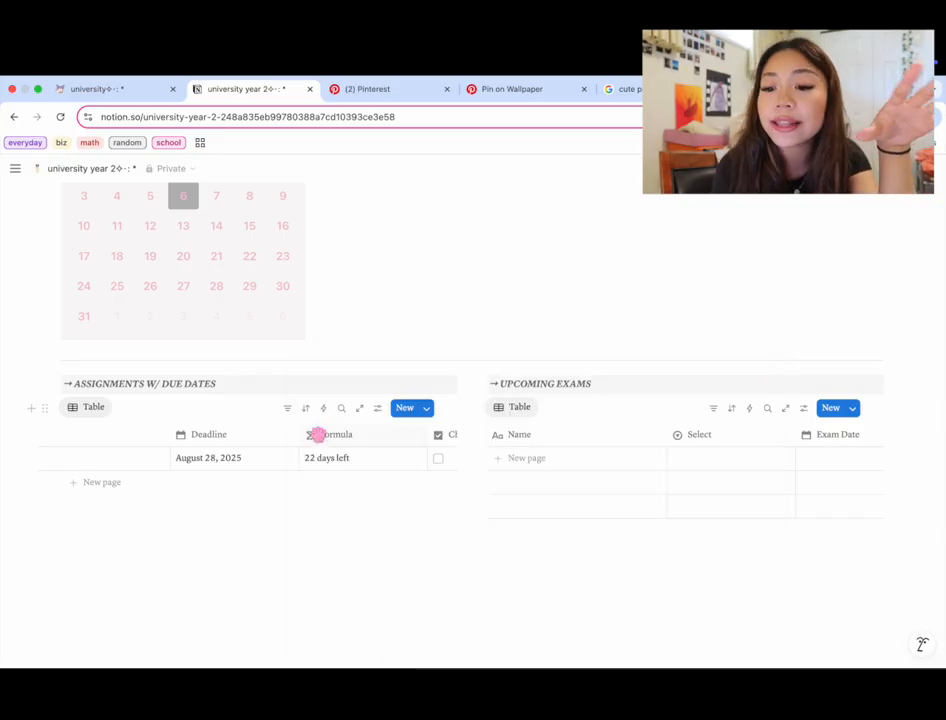
- Add the options Physics 1101 and Chemistry 2213 to the assignments table's Course property
left_click(377, 408)
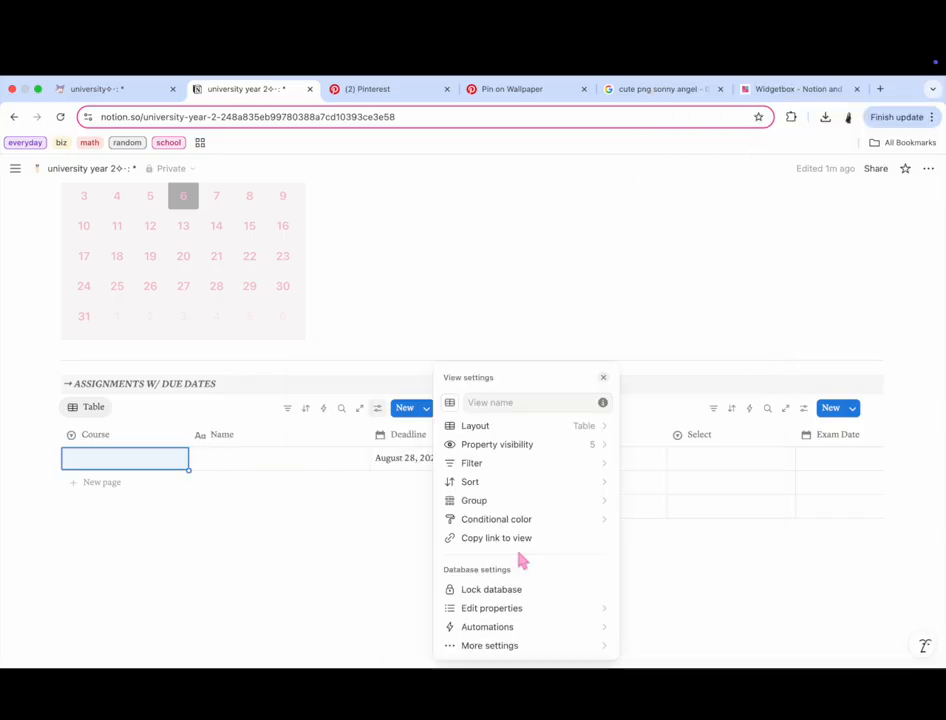
left_click(536, 610)
left_click(568, 490)
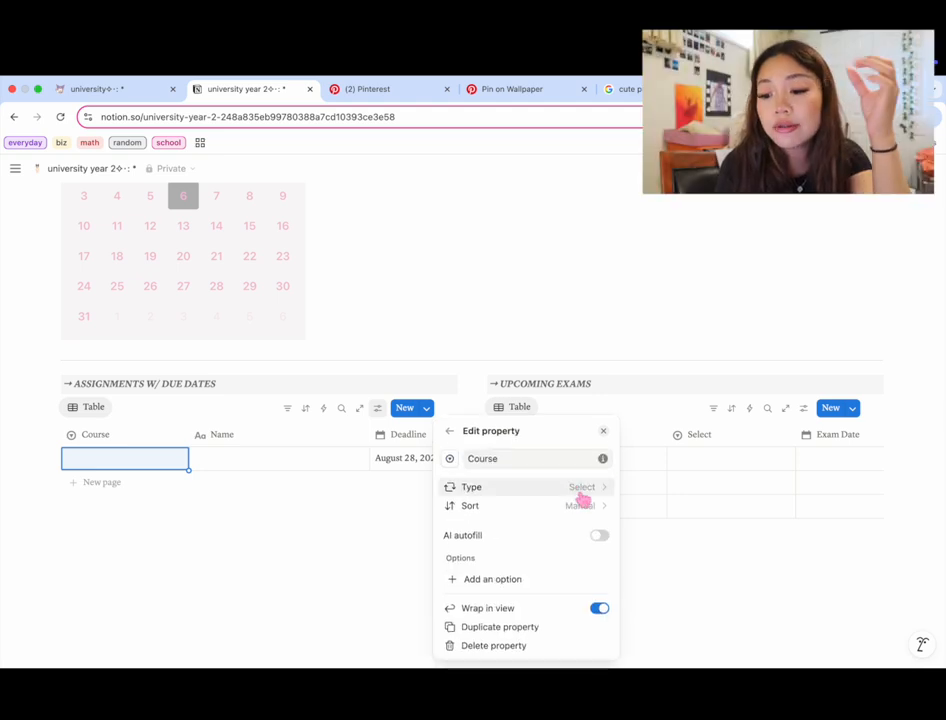
left_click(580, 493)
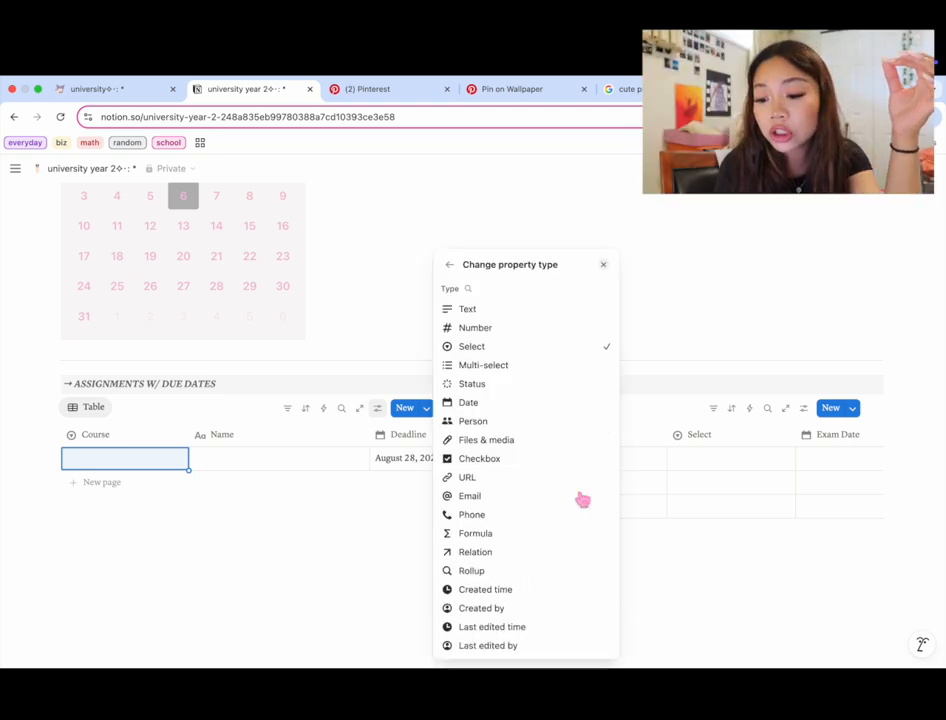
left_click(451, 266)
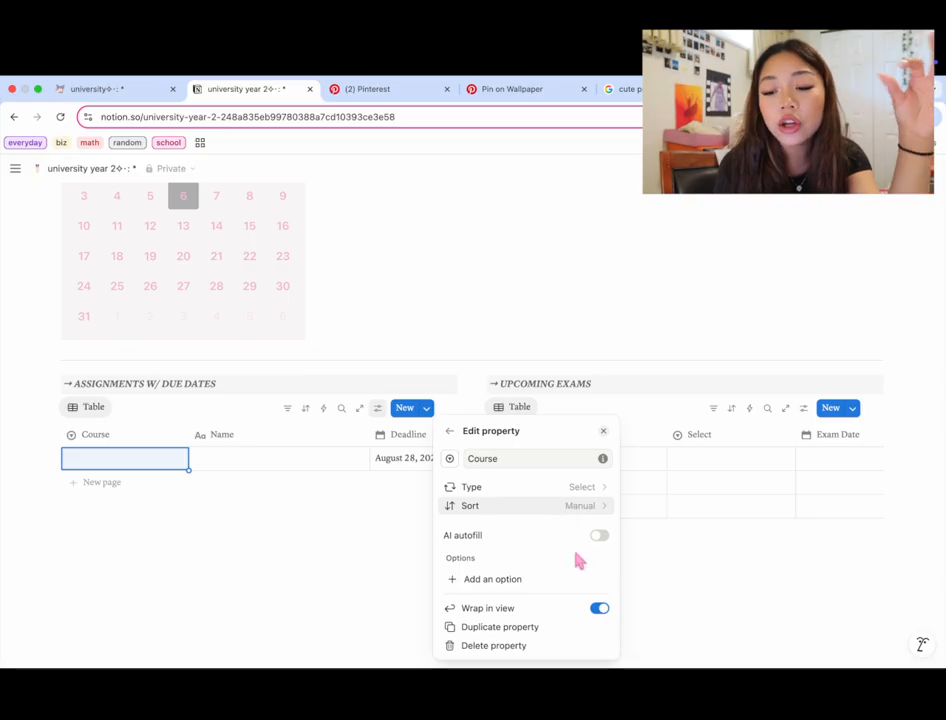
left_click(537, 580)
type("Physics 1101")
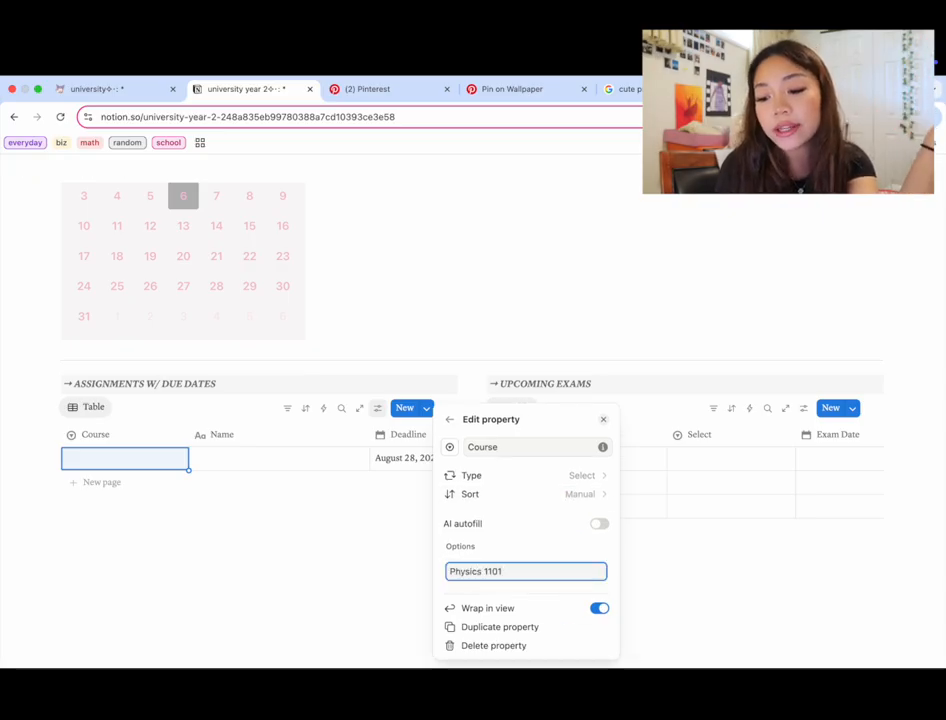
key("Return")
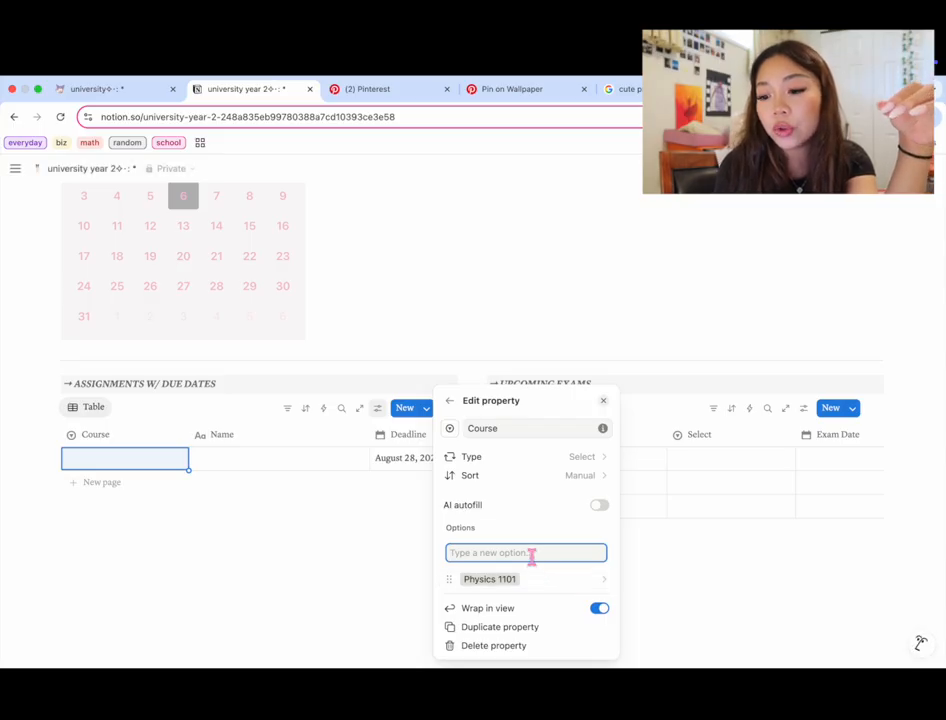
type("Ch")
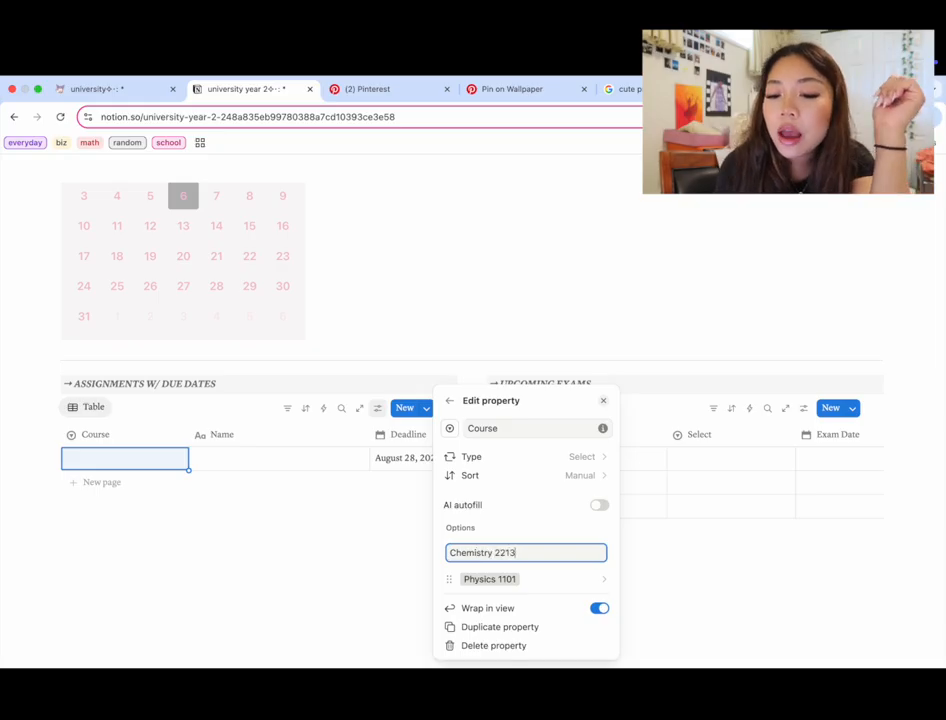
type("emistry 2213")
key("Return")
- Set the colour of the Physics 1101 course option to pink and close the property settings
left_click(566, 583)
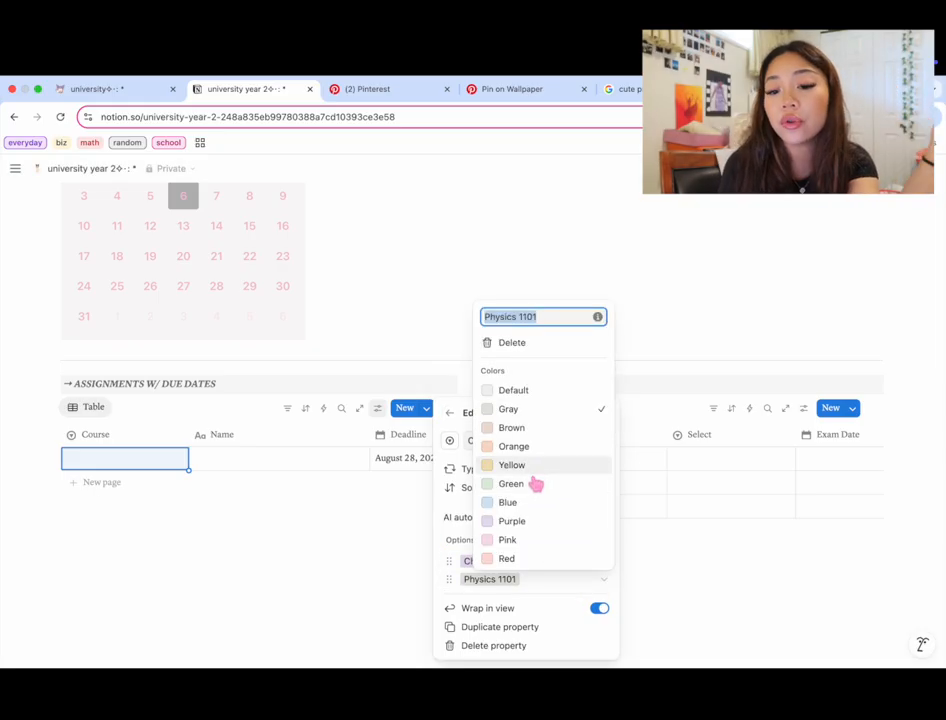
left_click(538, 541)
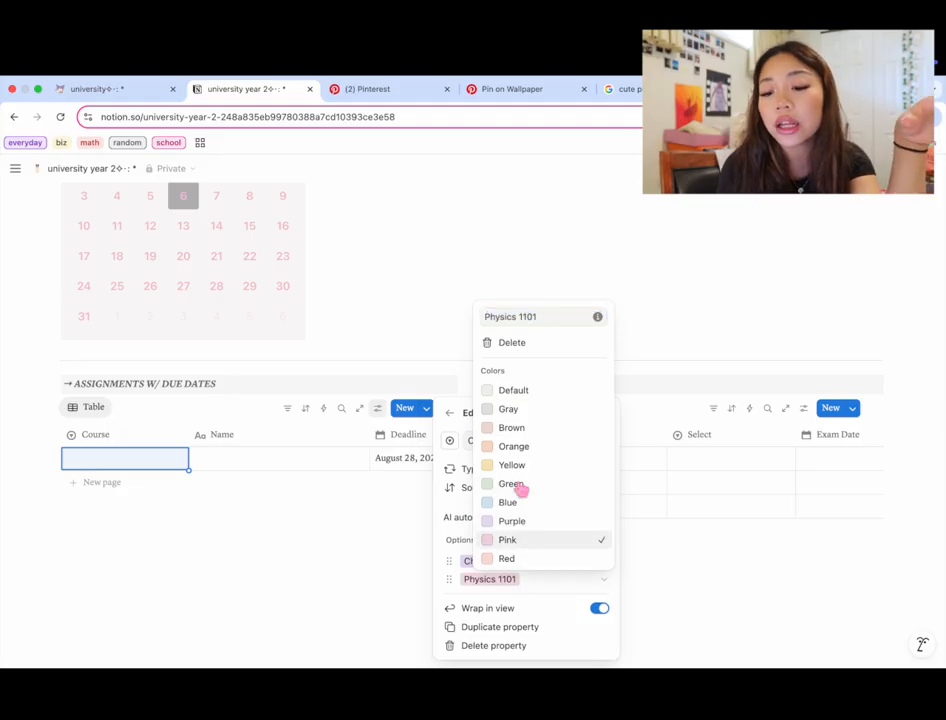
left_click(462, 538)
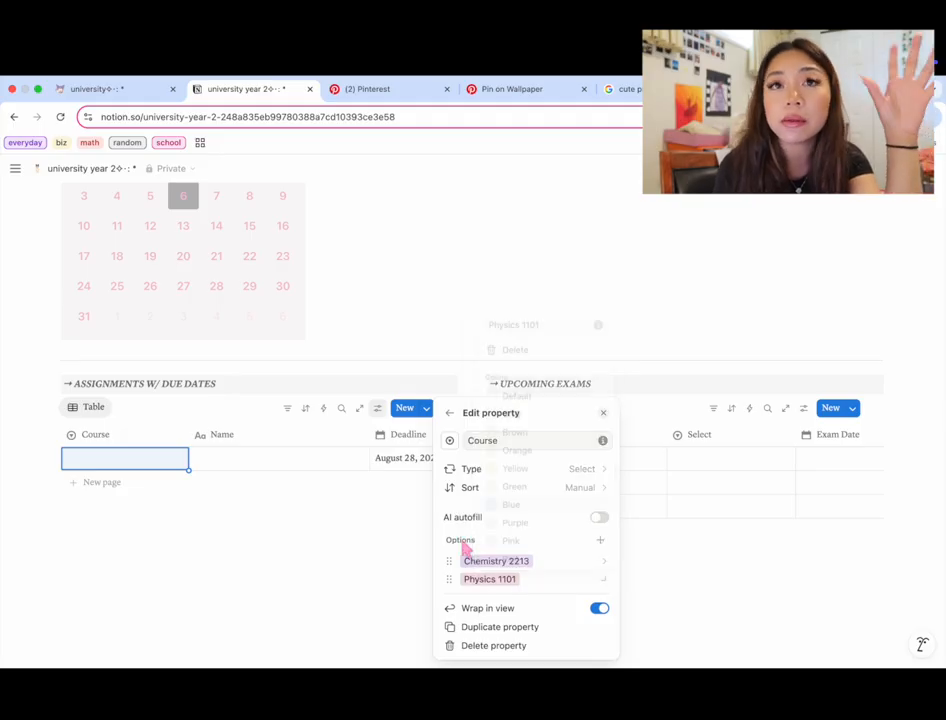
left_click(240, 537)
- Fill the first assignment row with the course Chemistry 2213 and the name "bla bla"
left_click(148, 462)
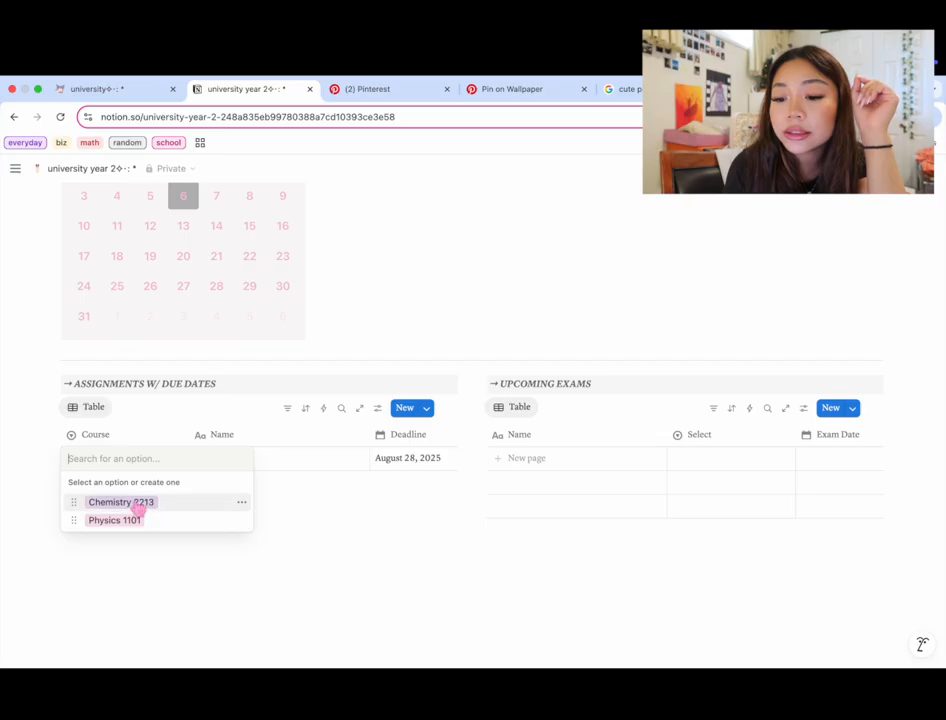
left_click(140, 503)
left_click(182, 526)
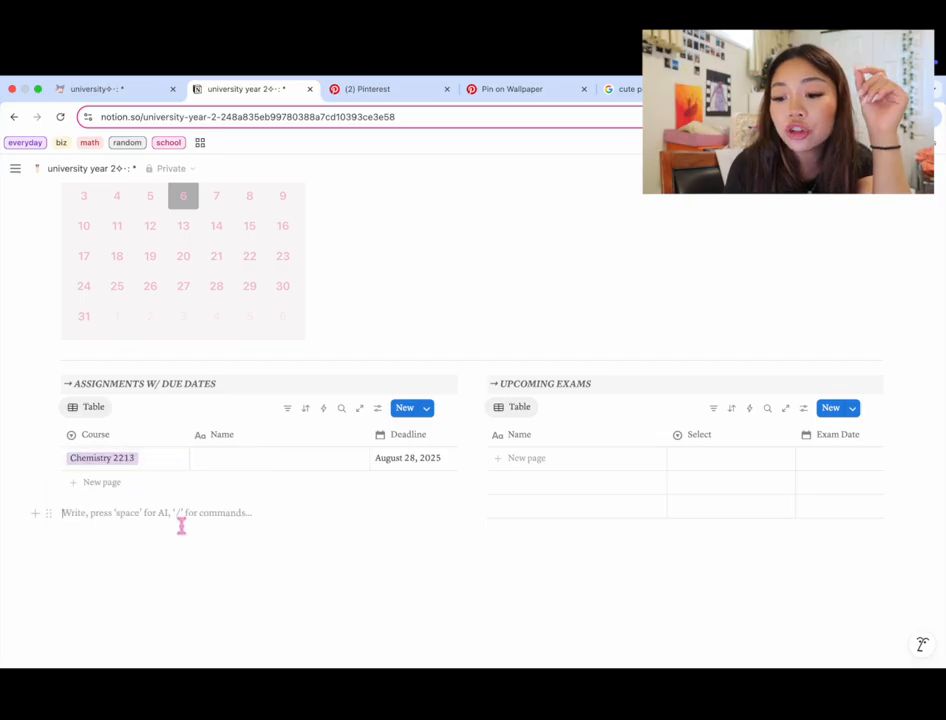
left_click(213, 457)
type("b;a")
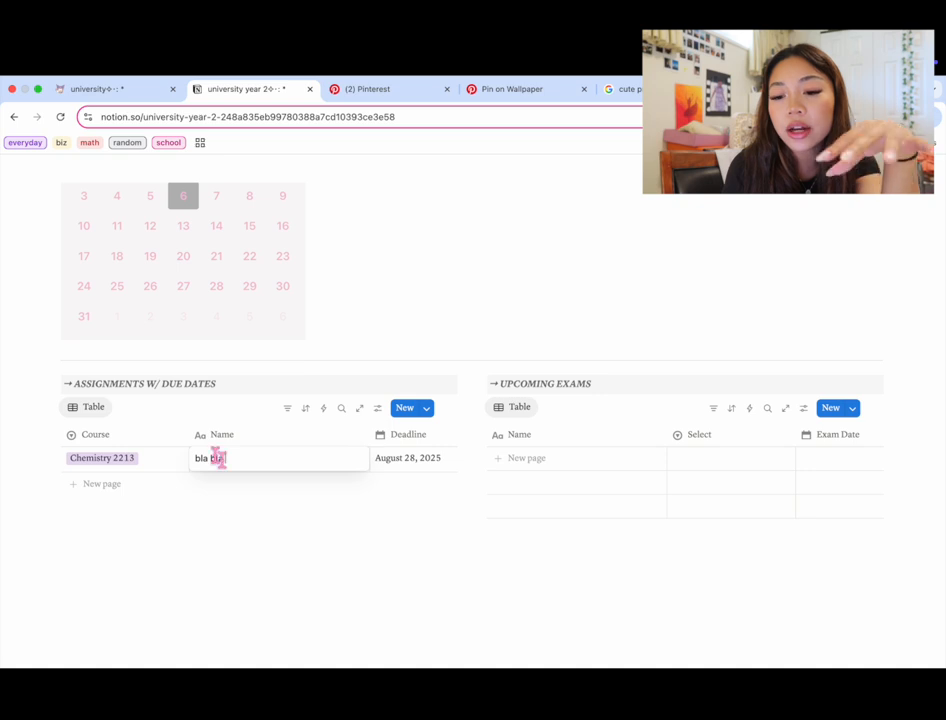
- Filter the assignments table to rows with Checkbox unchecked, and test it by ticking the row's checkbox and undoing that
scroll(260, 460, "right", 5)
left_click(299, 460)
left_click(300, 461)
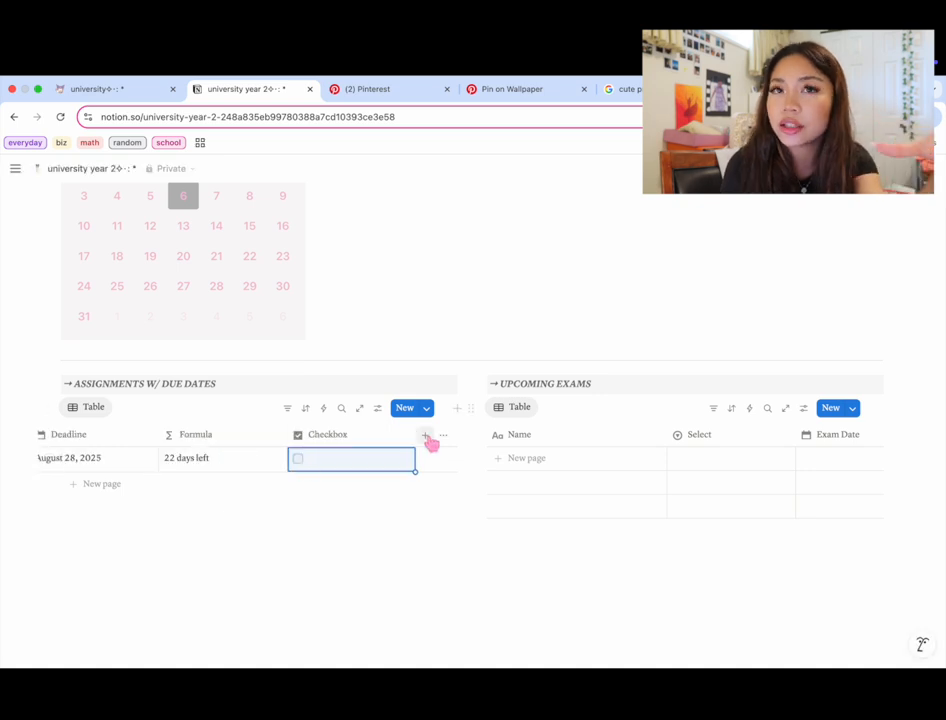
left_click(290, 411)
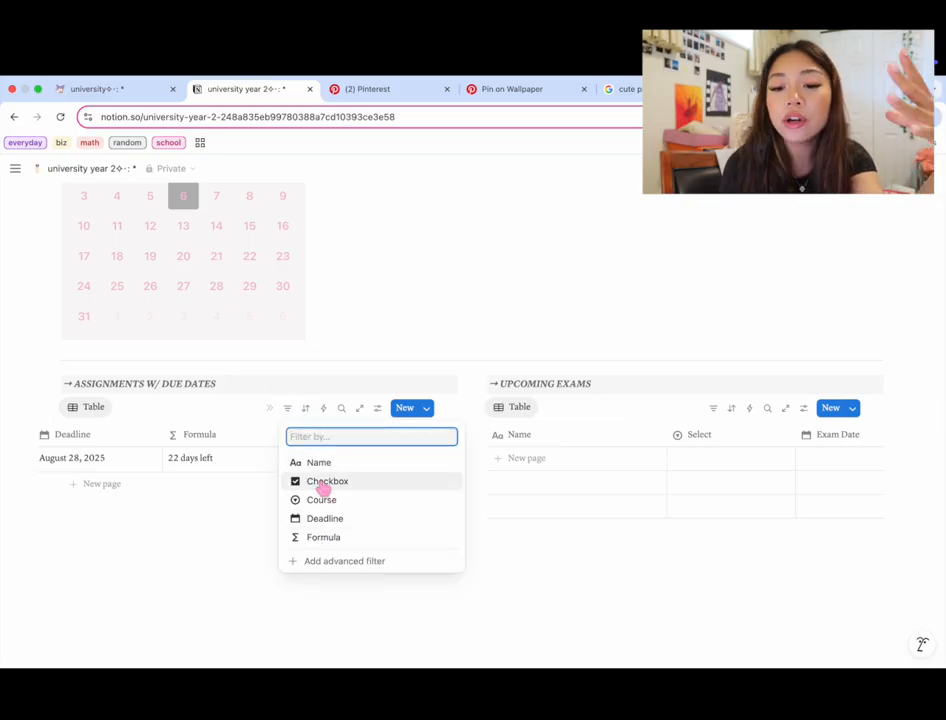
left_click(323, 484)
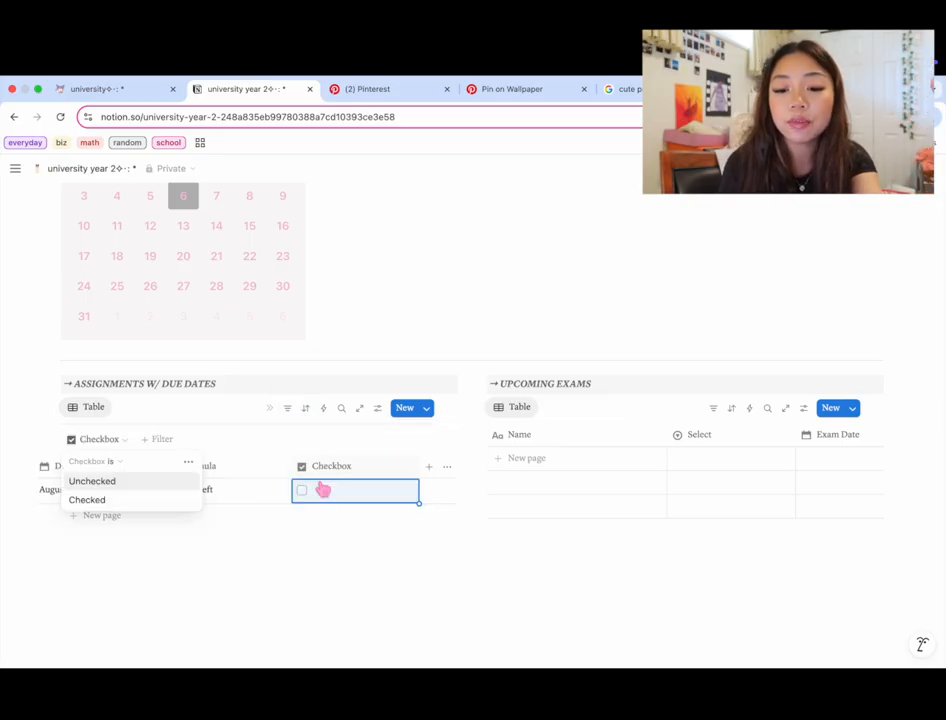
left_click(165, 487)
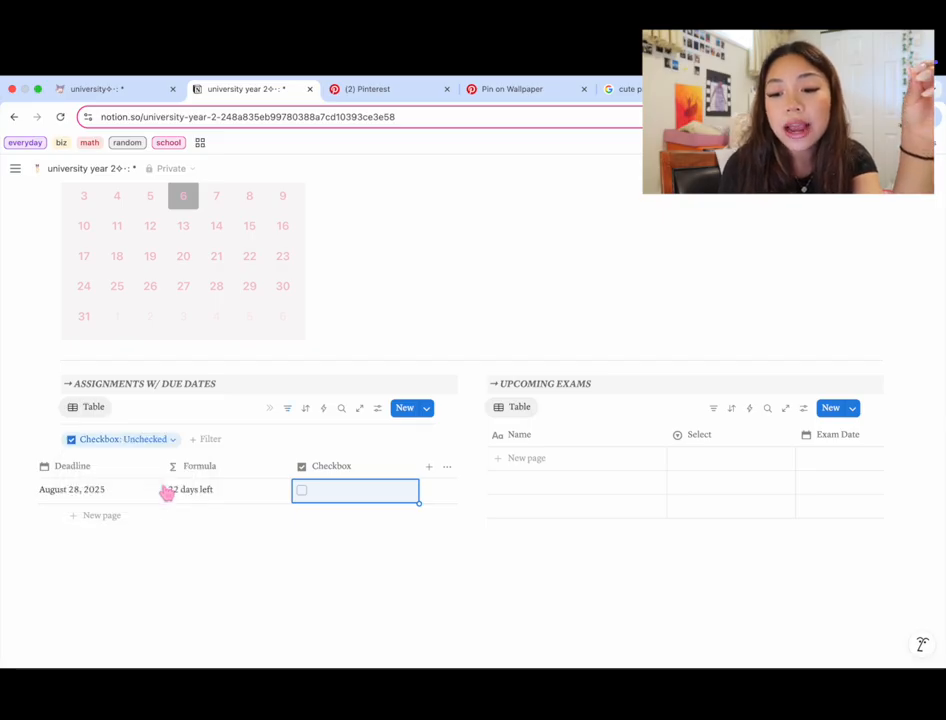
left_click(302, 492)
key("super+z")
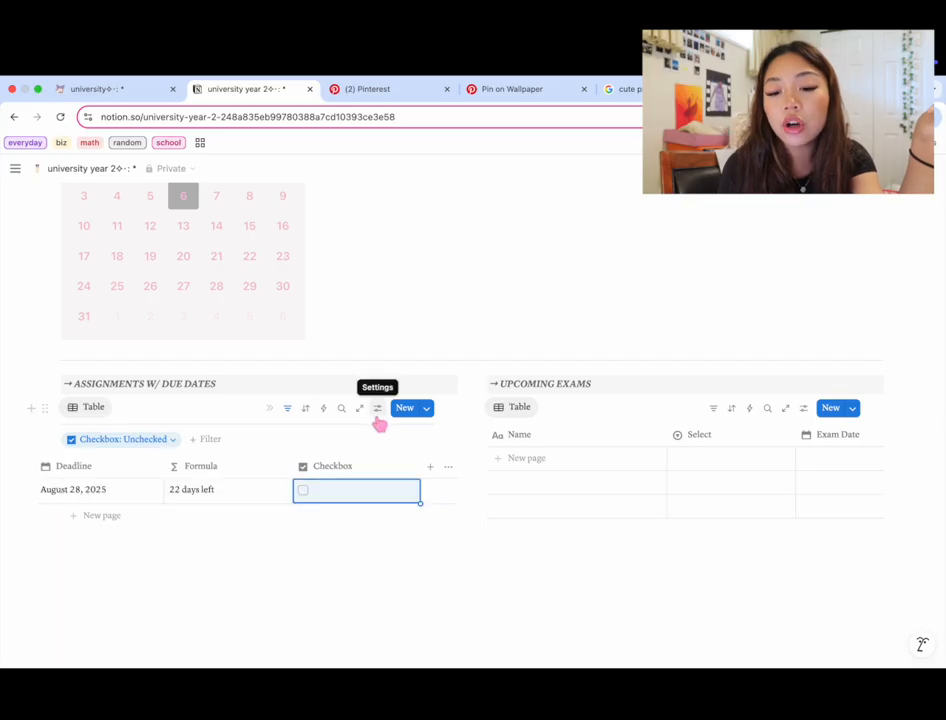
- Sort the assignments table by the Formula property in ascending order
left_click(306, 411)
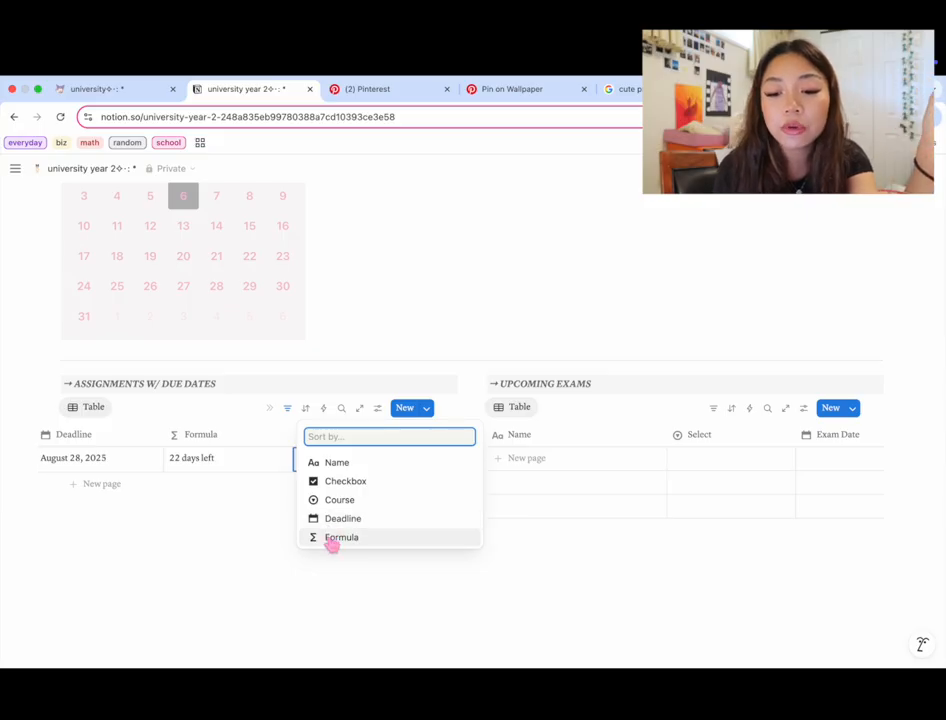
left_click(332, 538)
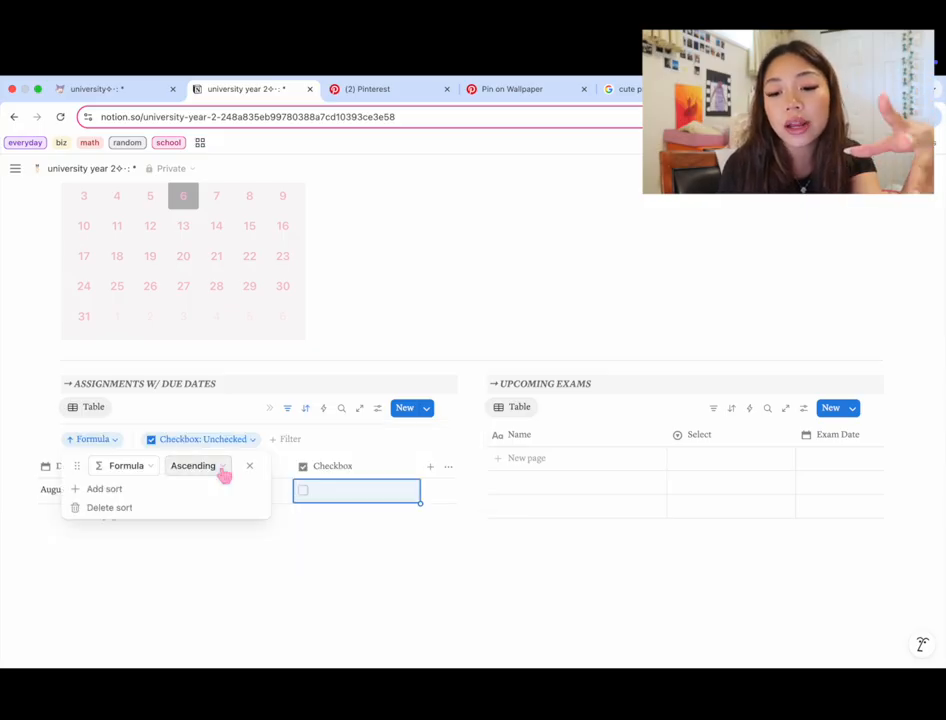
left_click(103, 528)
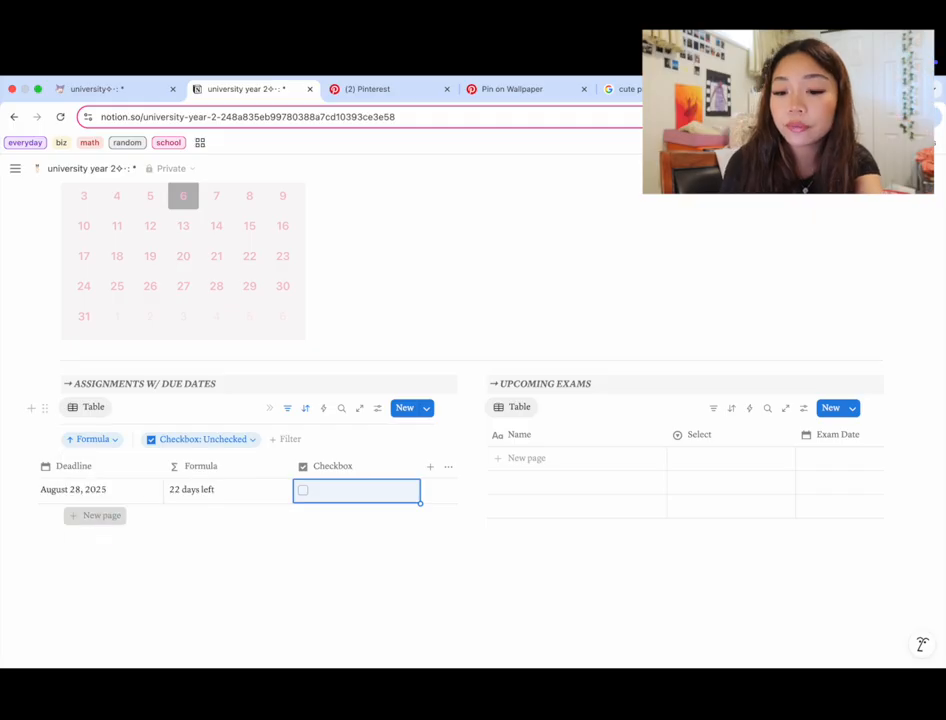
- Add a second assignment row with the deadline September 24, 2025
left_click(97, 515)
left_click(302, 518)
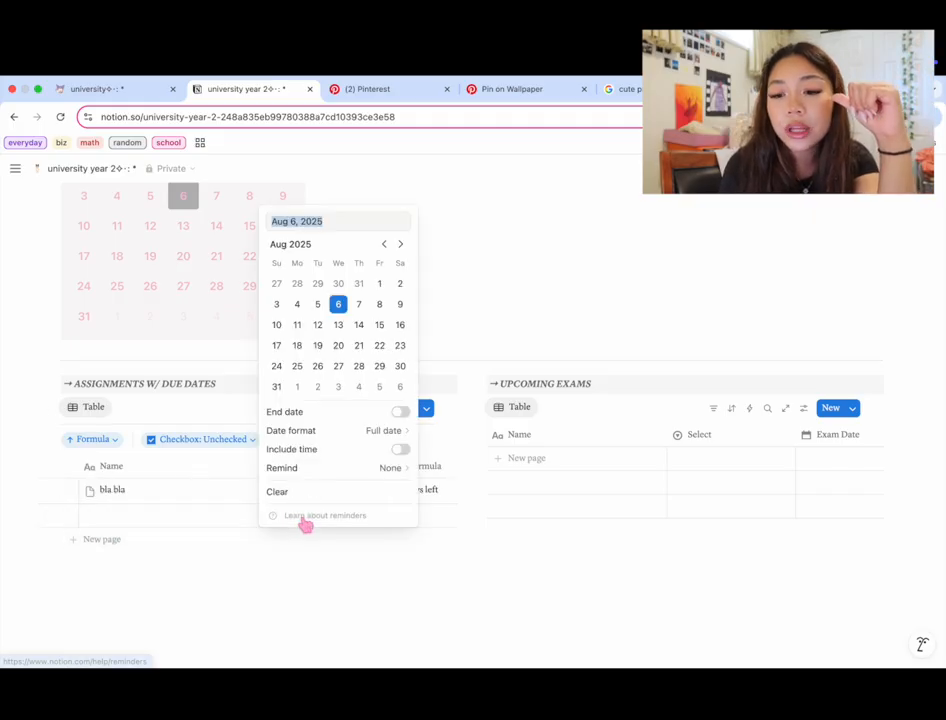
left_click(401, 245)
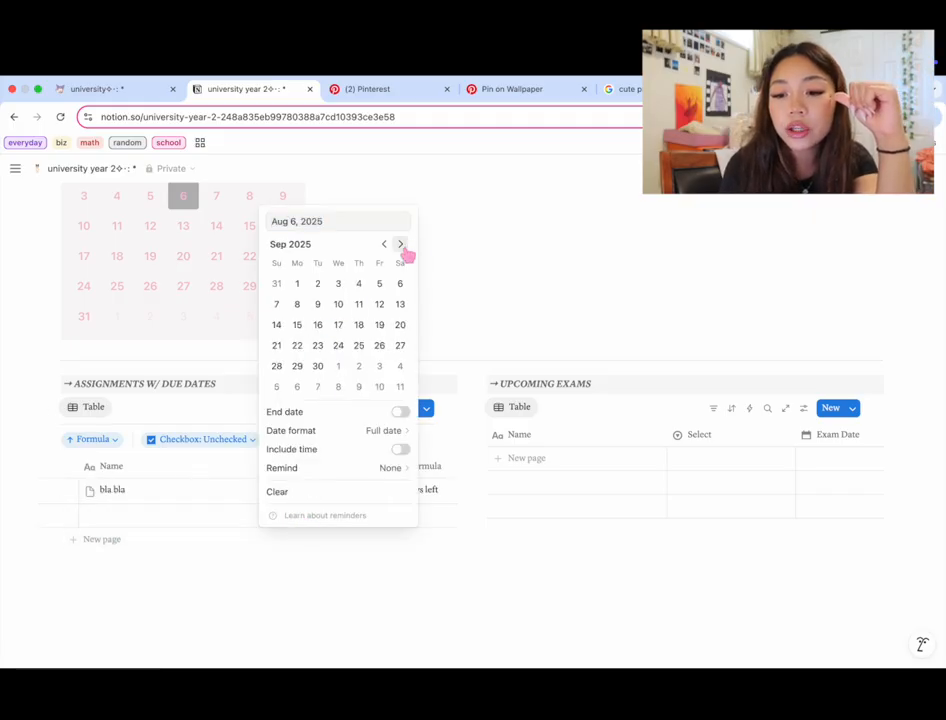
left_click(340, 350)
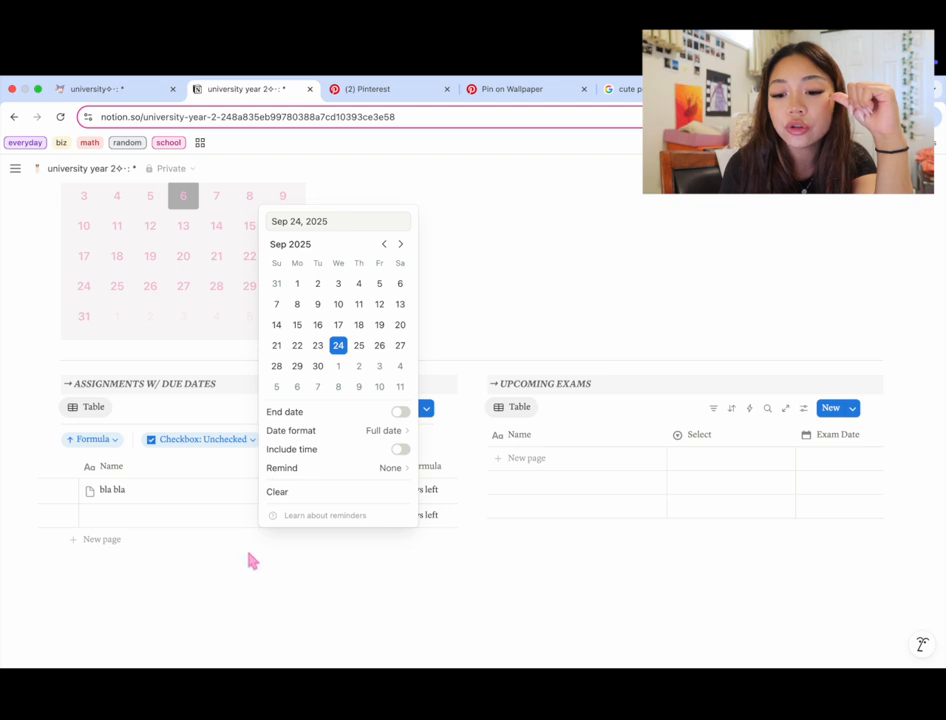
left_click(249, 560)
scroll(293, 503, "right", 3)
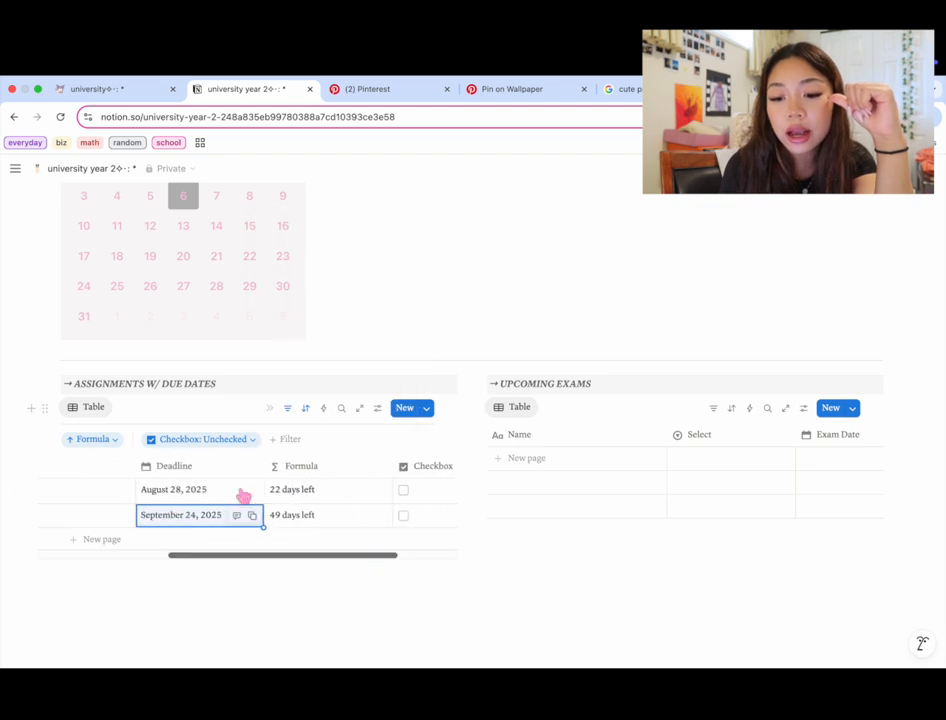
- Check the assignments table's Formula sort and Checkbox filter settings and hide the bar that shows them
left_click(105, 443)
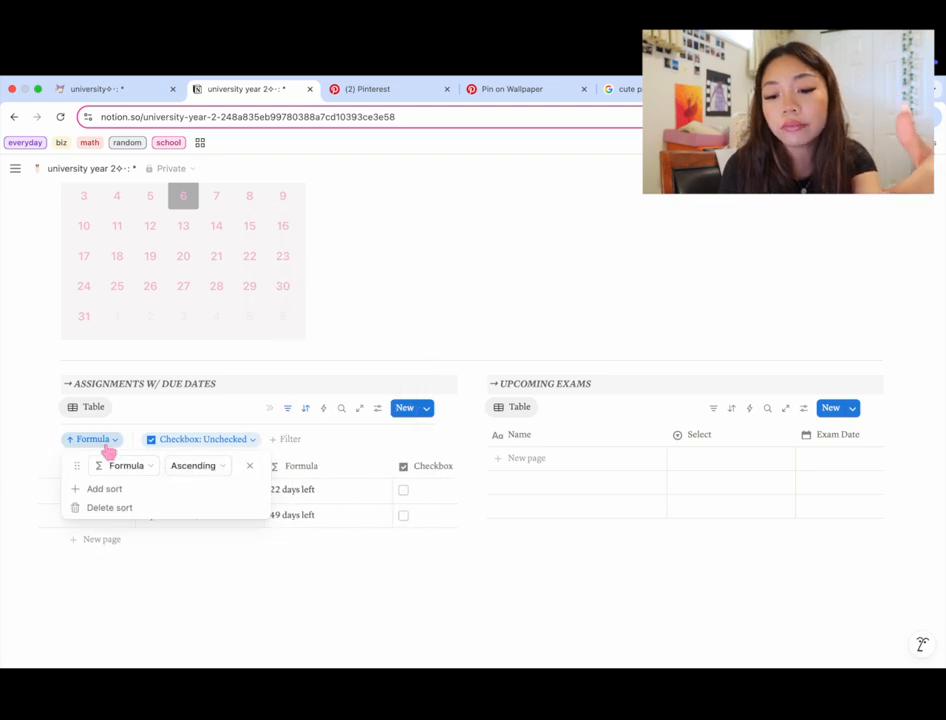
left_click(193, 445)
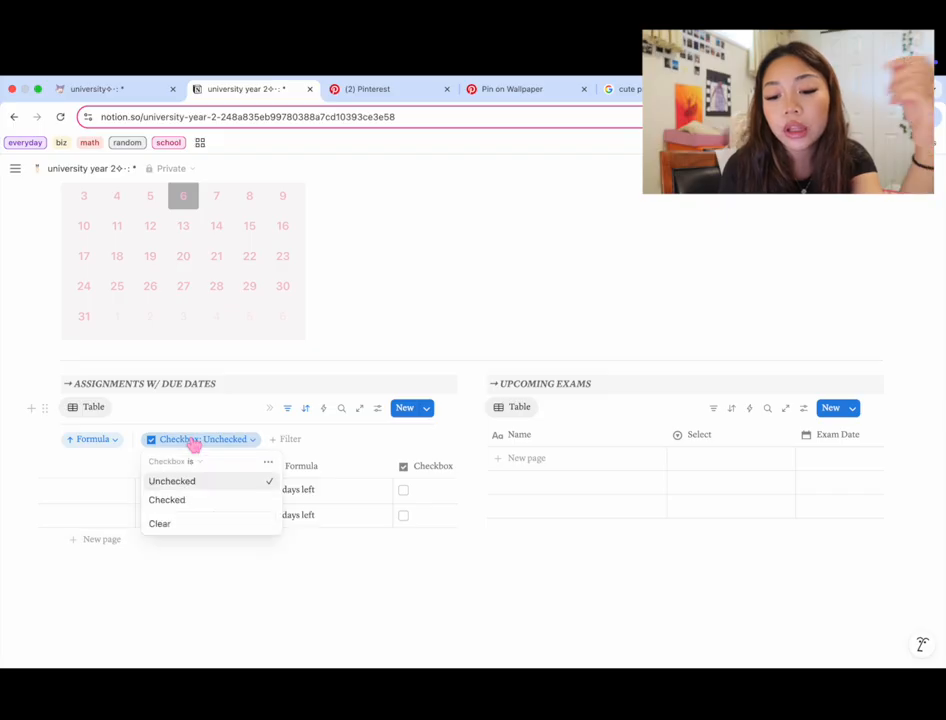
left_click(307, 414)
scroll(247, 500, "left", 5)
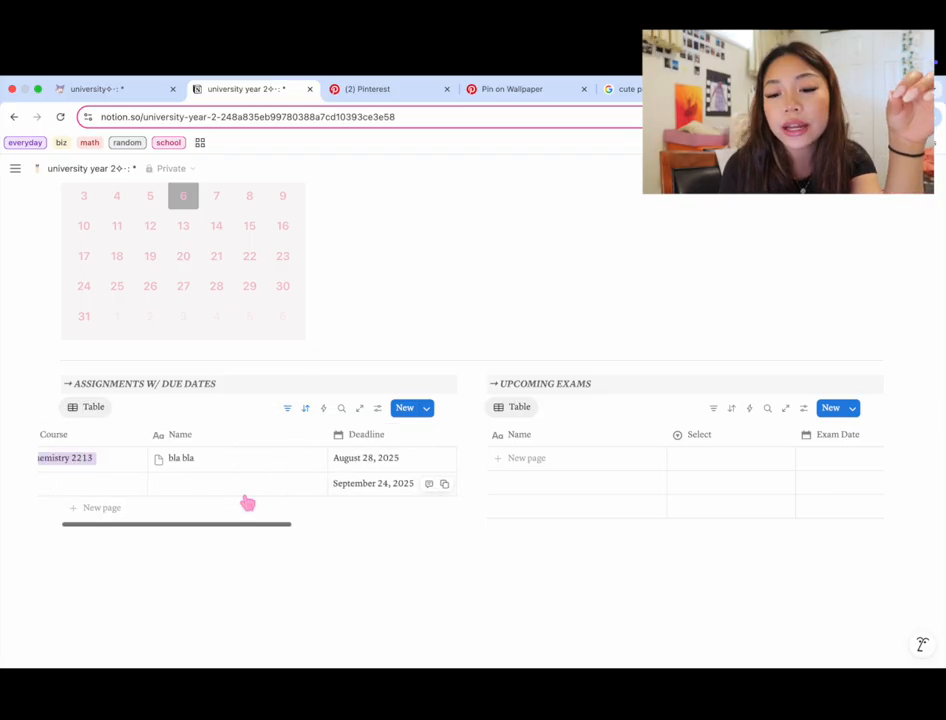
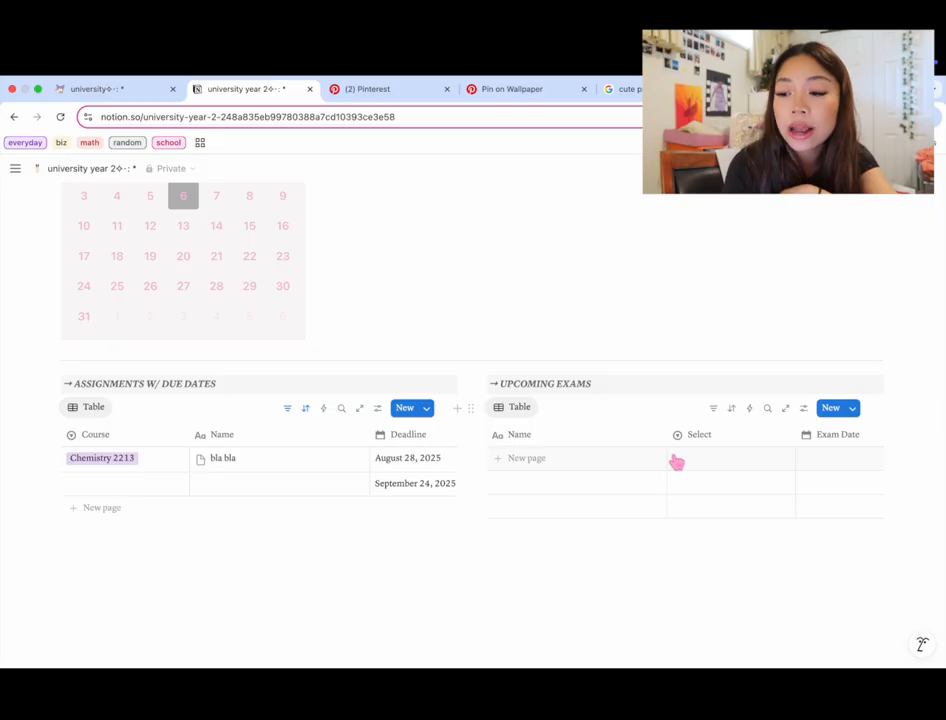
- Add a Heading 1 block reading "COURSES" below the assignments table
left_click(40, 555)
scroll(102, 498, "down", 2)
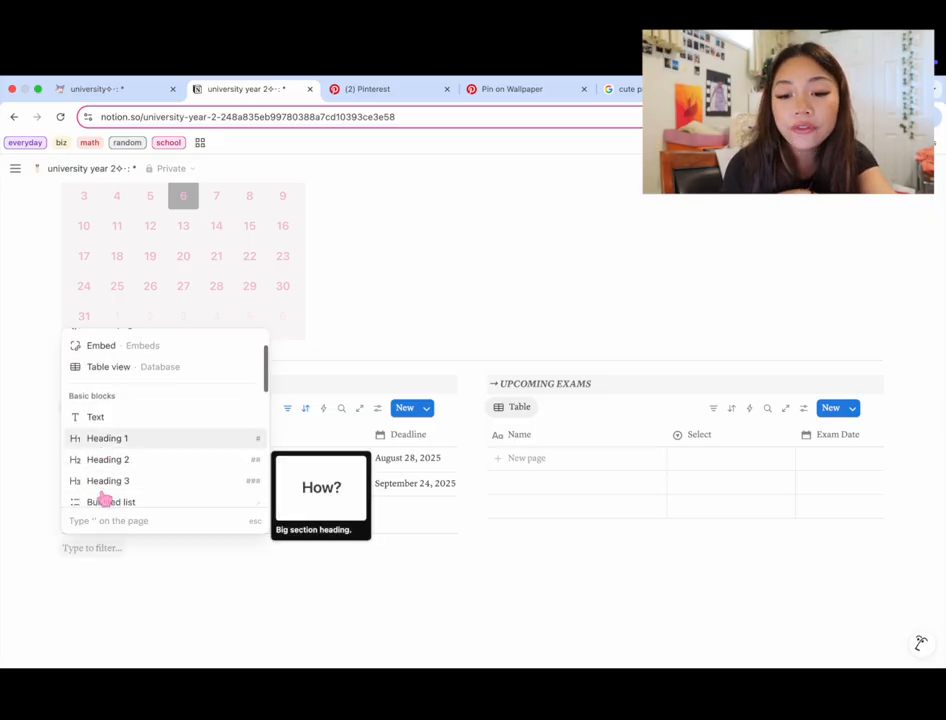
left_click(109, 441)
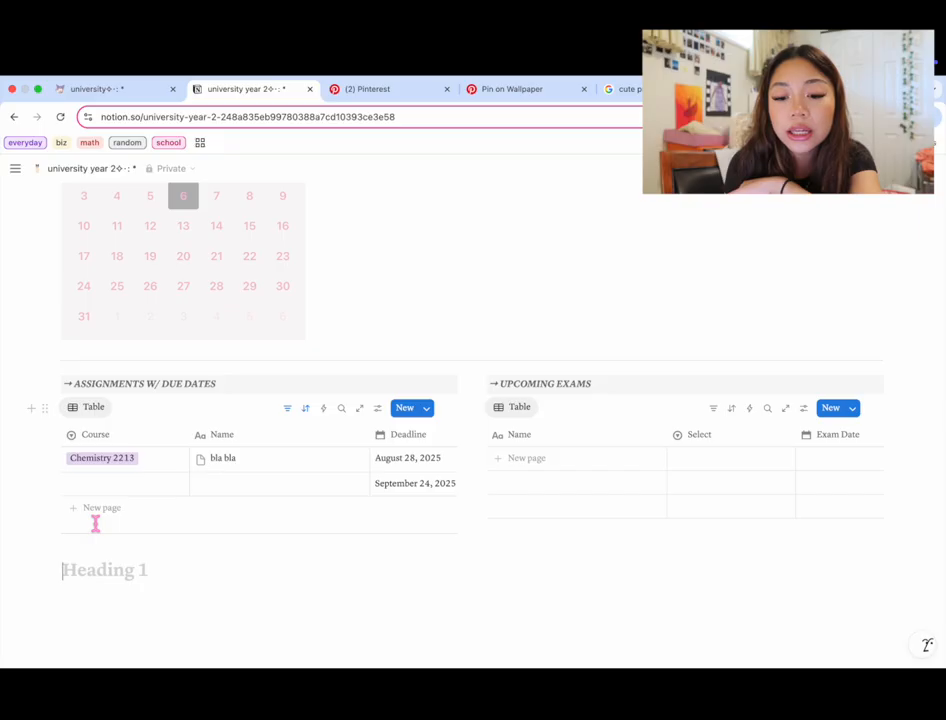
type("COURSES")
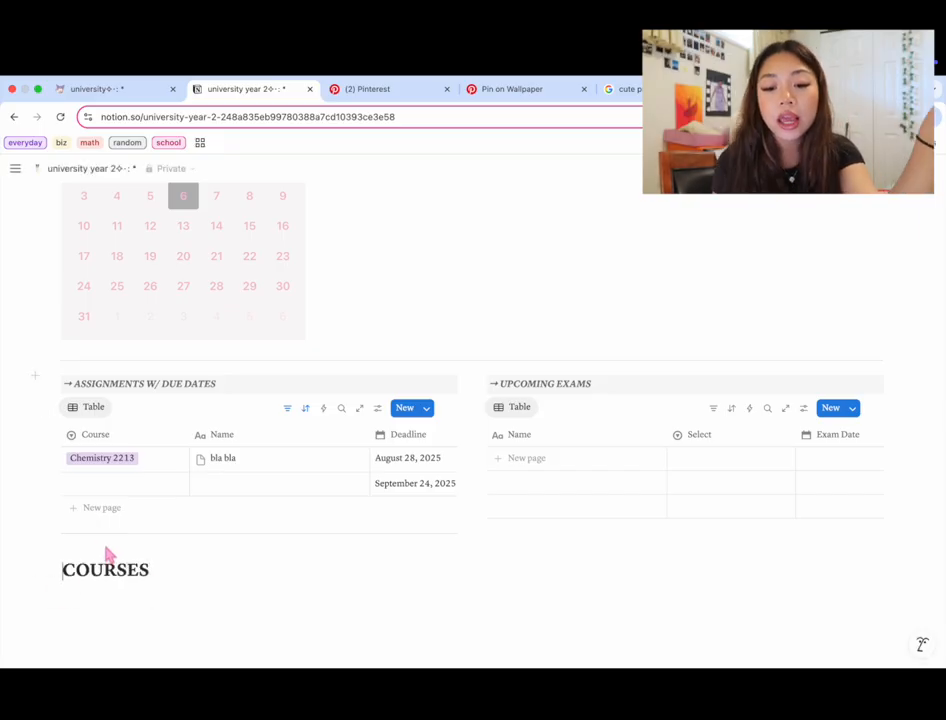
- Color the COURSES heading text gray and append "!!!" to it
double_click(160, 572)
left_click(467, 542)
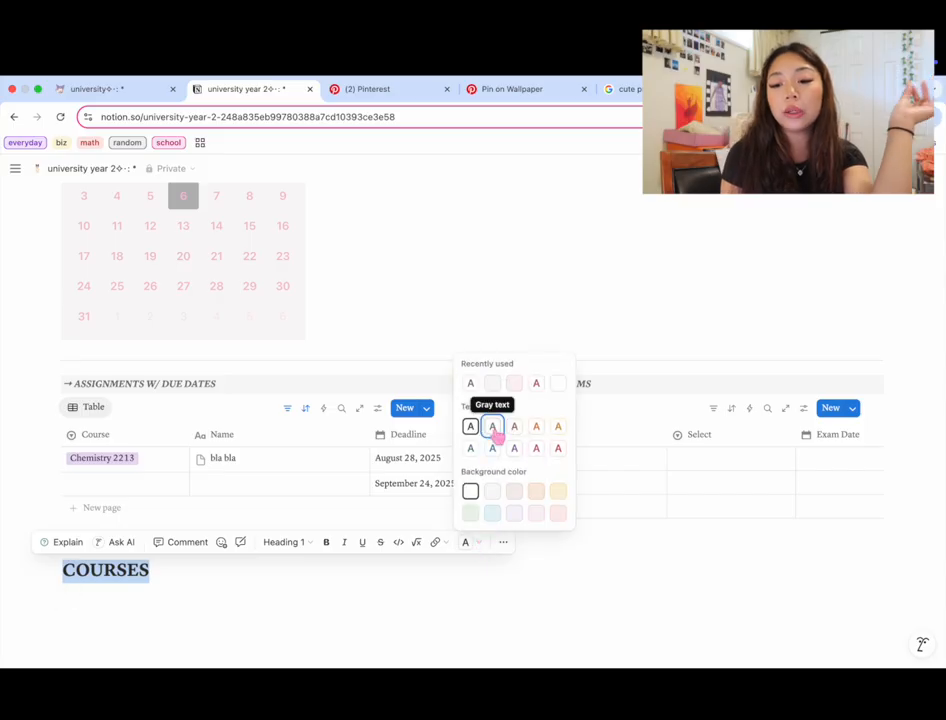
left_click(496, 434)
left_click(153, 573)
type("!!!")
- Insert a gallery view database named COURSES below the COURSES!!! heading and hide its database title
left_click(59, 614)
scroll(63, 516, "down", 2)
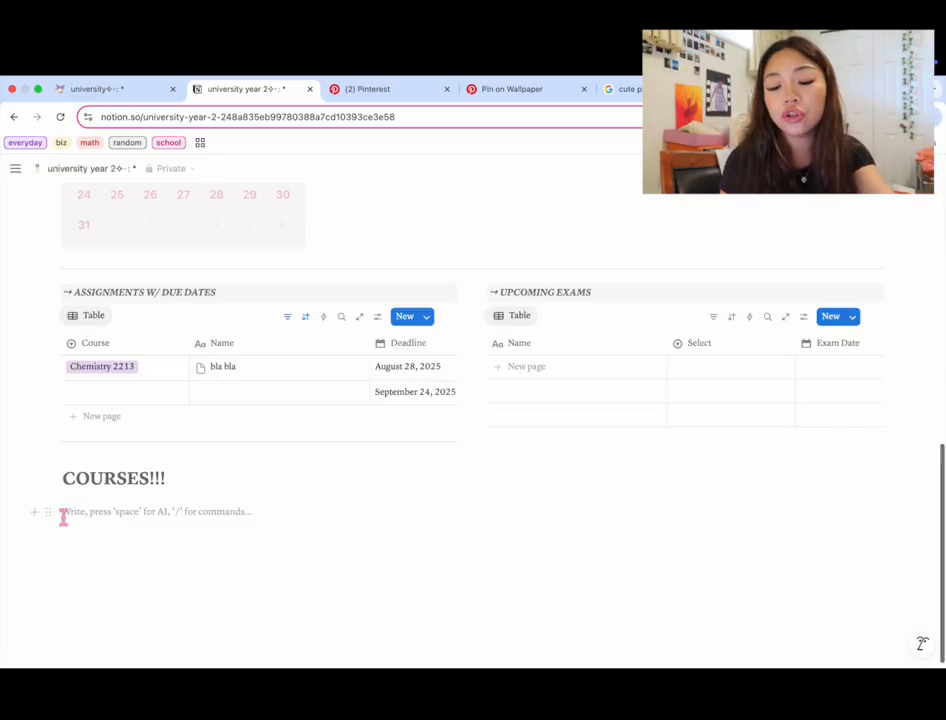
left_click(34, 514)
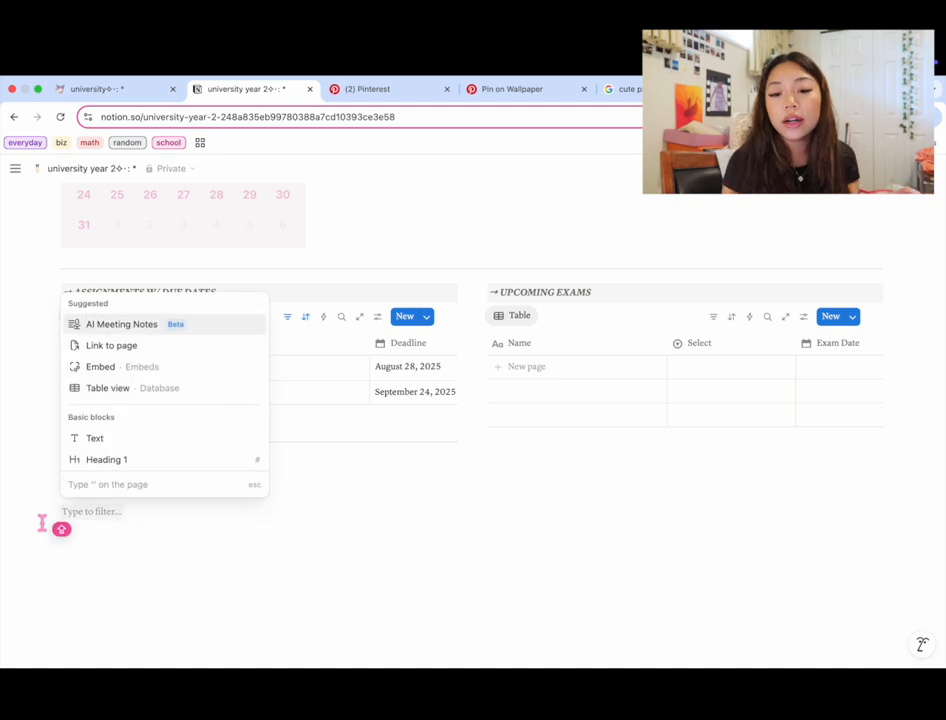
scroll(133, 427, "down", 10)
scroll(137, 428, "up", 2)
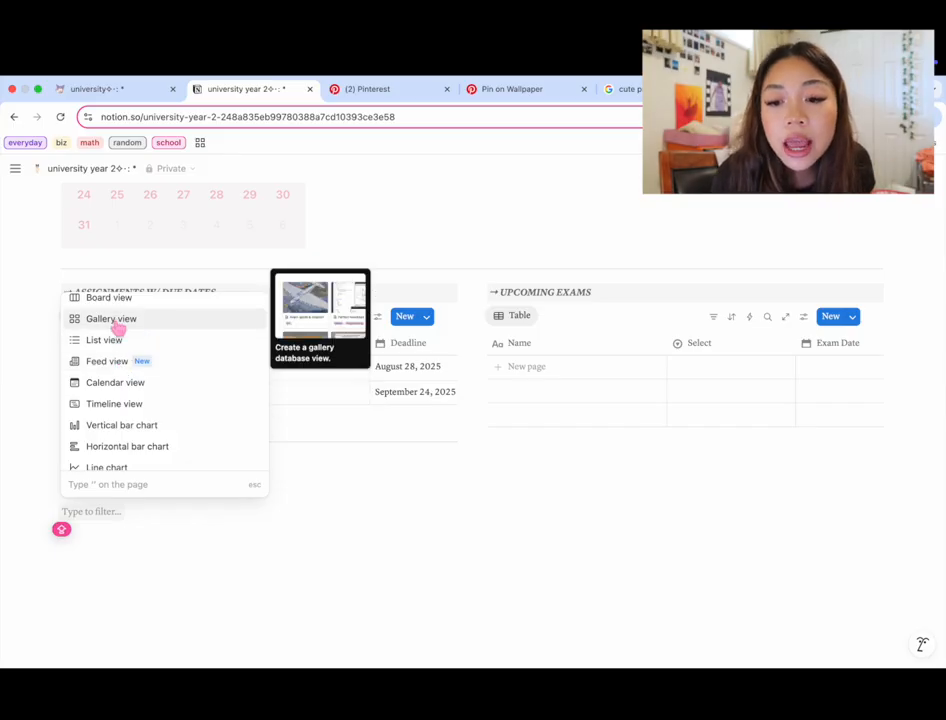
left_click(118, 328)
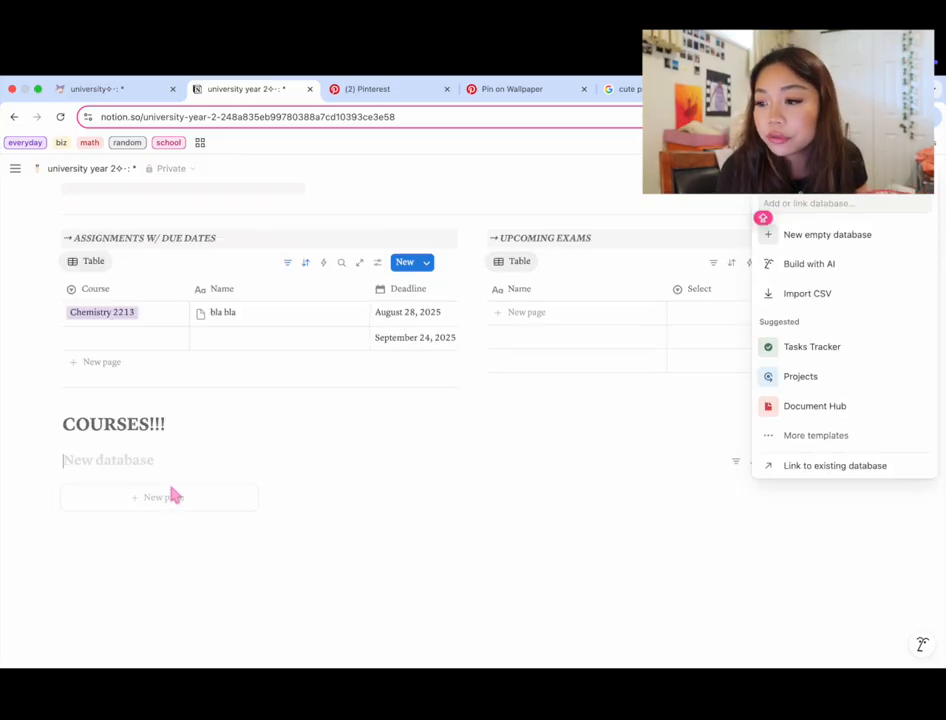
type("COURSES")
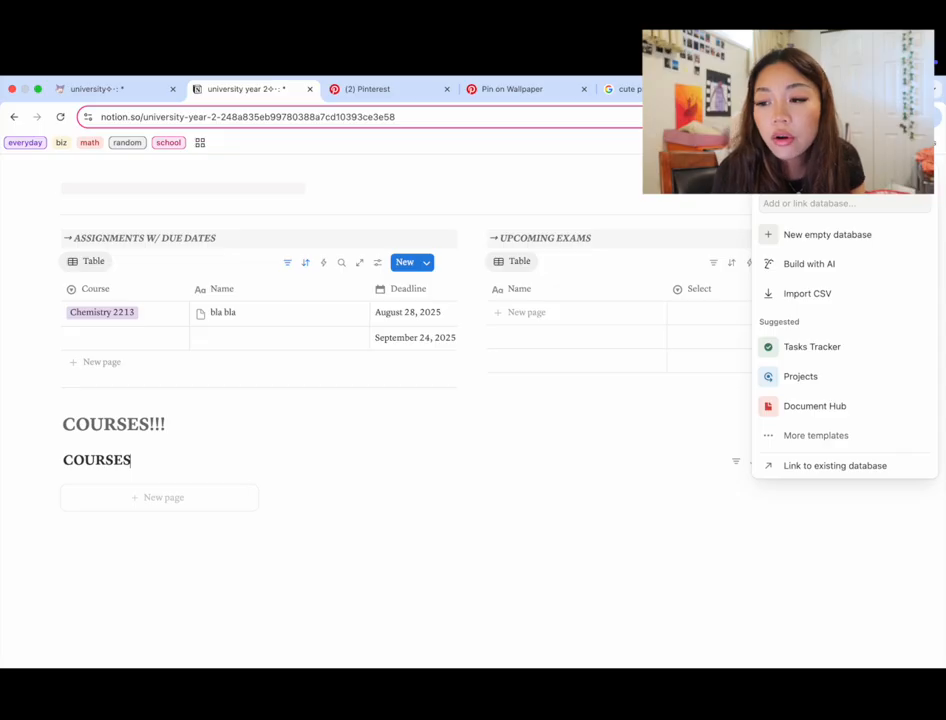
left_click(153, 496)
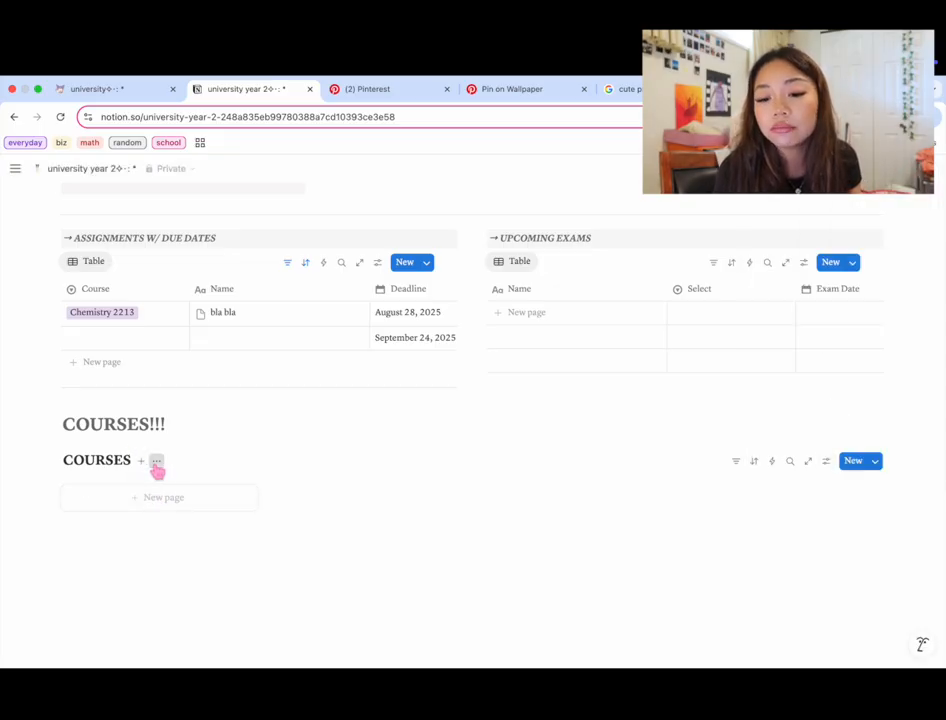
left_click(156, 461)
left_click(185, 566)
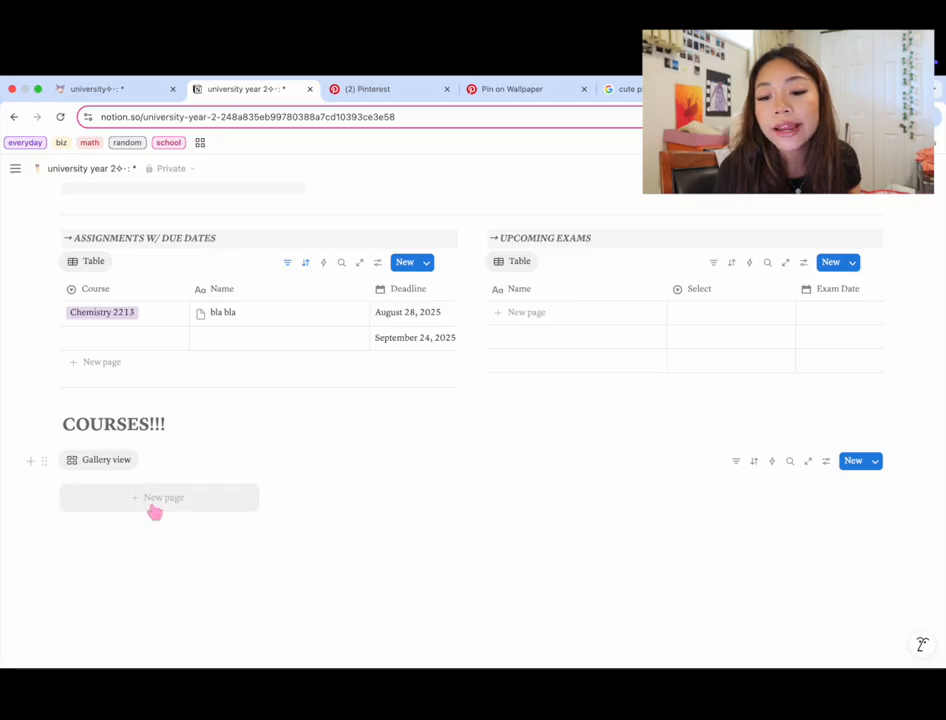
- Set the courses gallery's card preview to Page cover and keep the card size at Medium
left_click(834, 464)
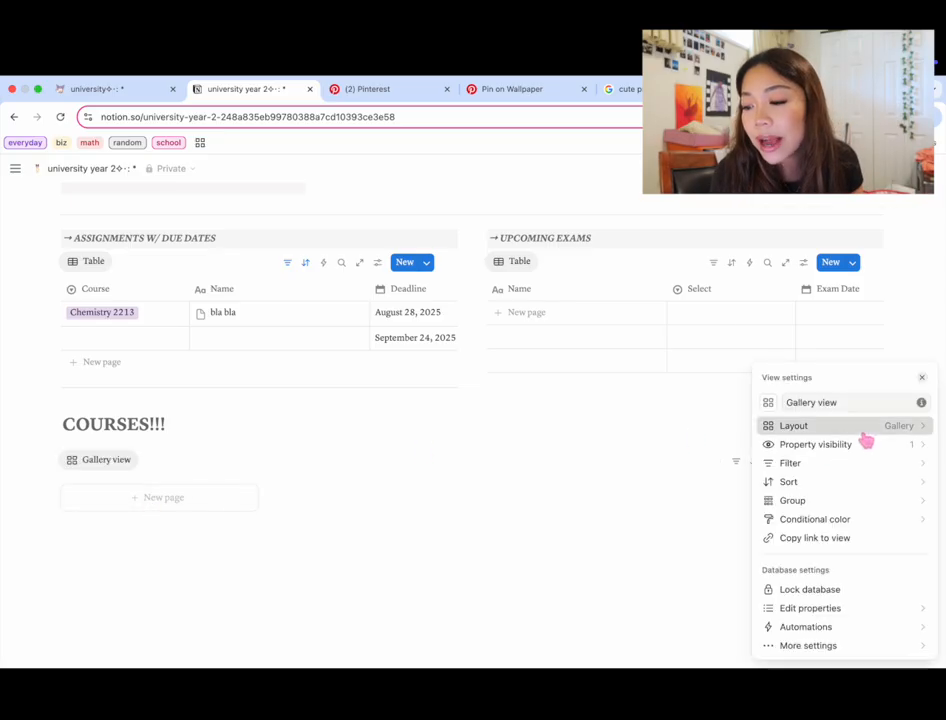
left_click(865, 430)
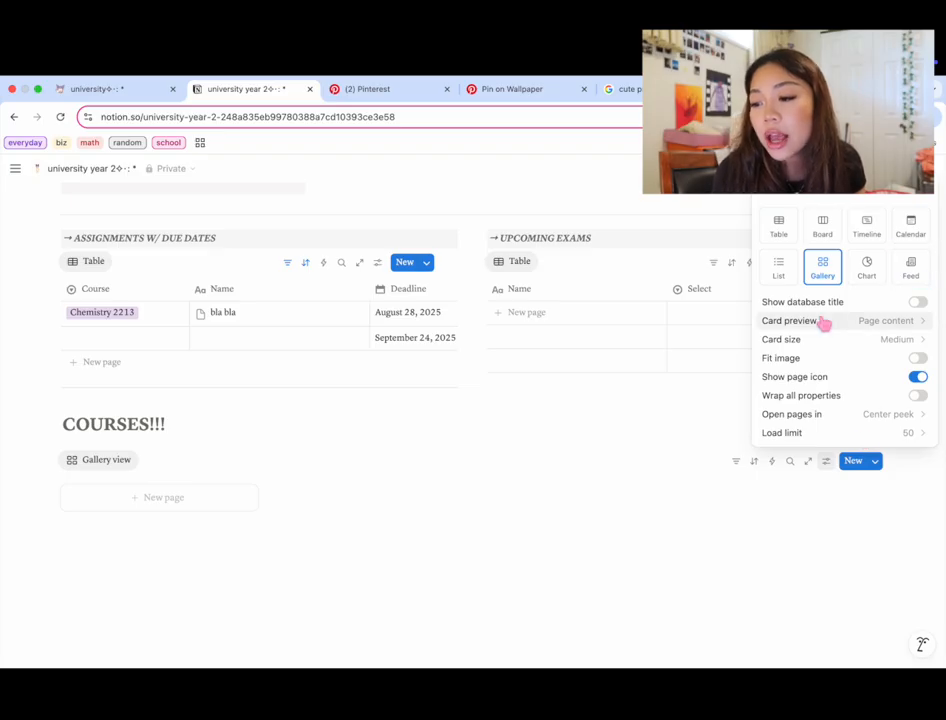
left_click(899, 326)
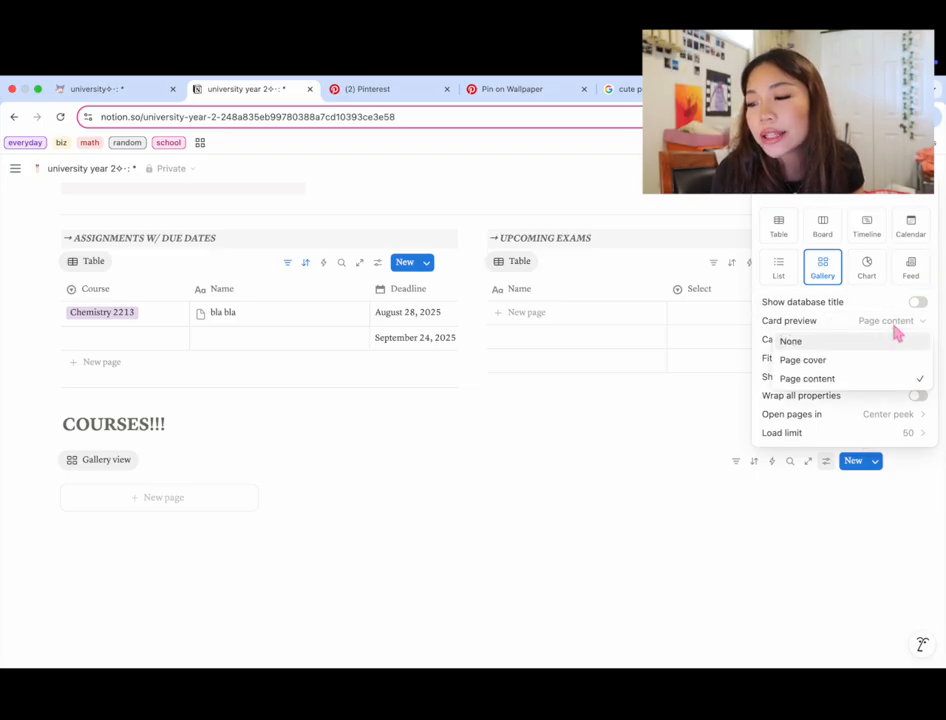
left_click(851, 361)
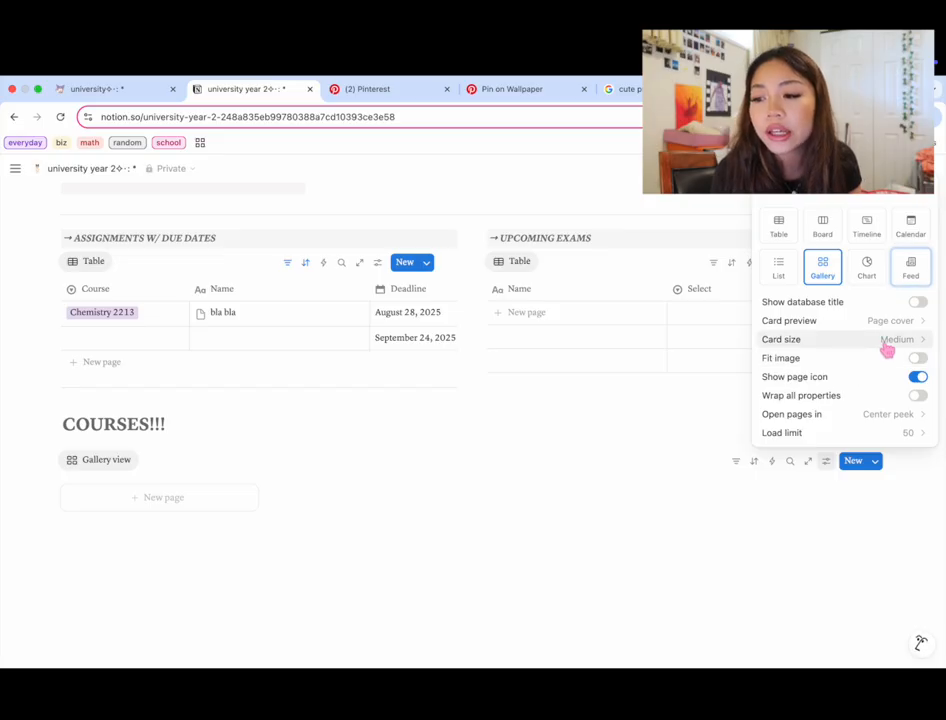
left_click(887, 345)
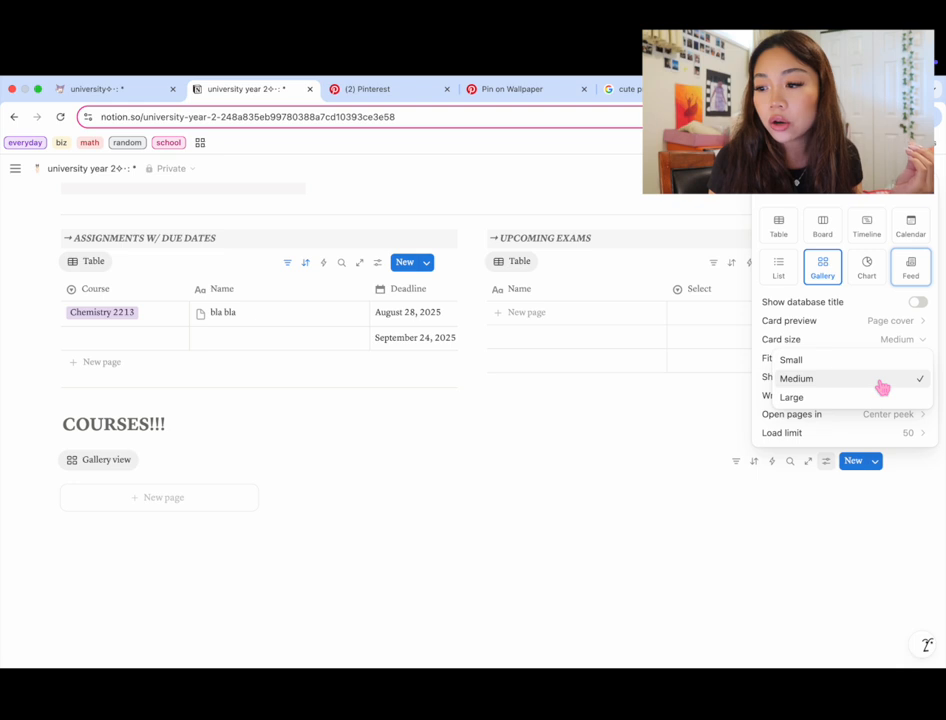
left_click(883, 380)
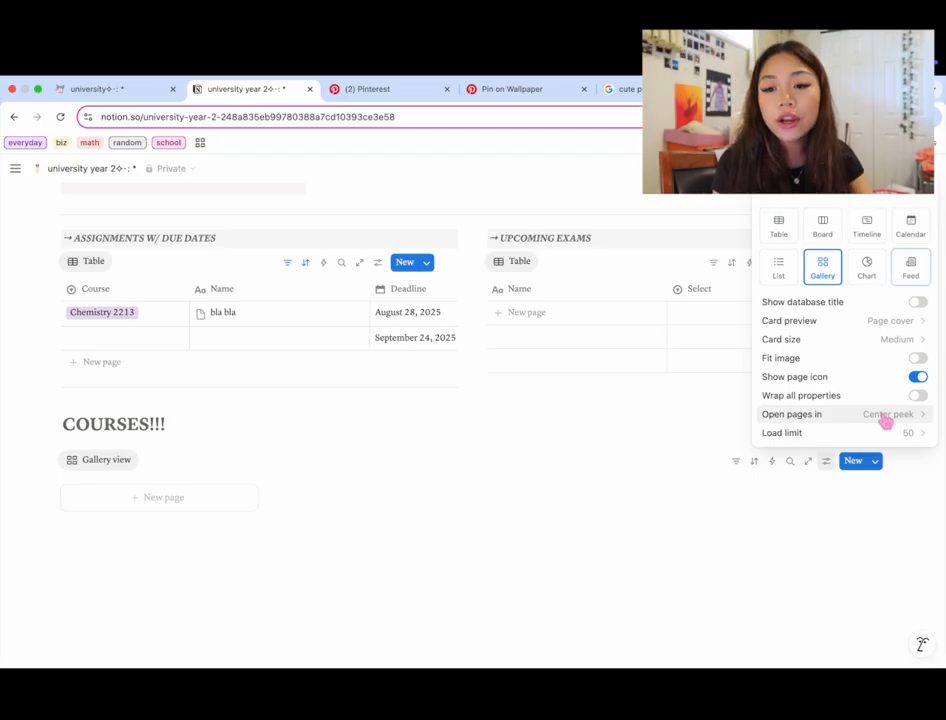
- Create a new page titled "Chemistry 2213" in the courses gallery and close it
left_click(168, 498)
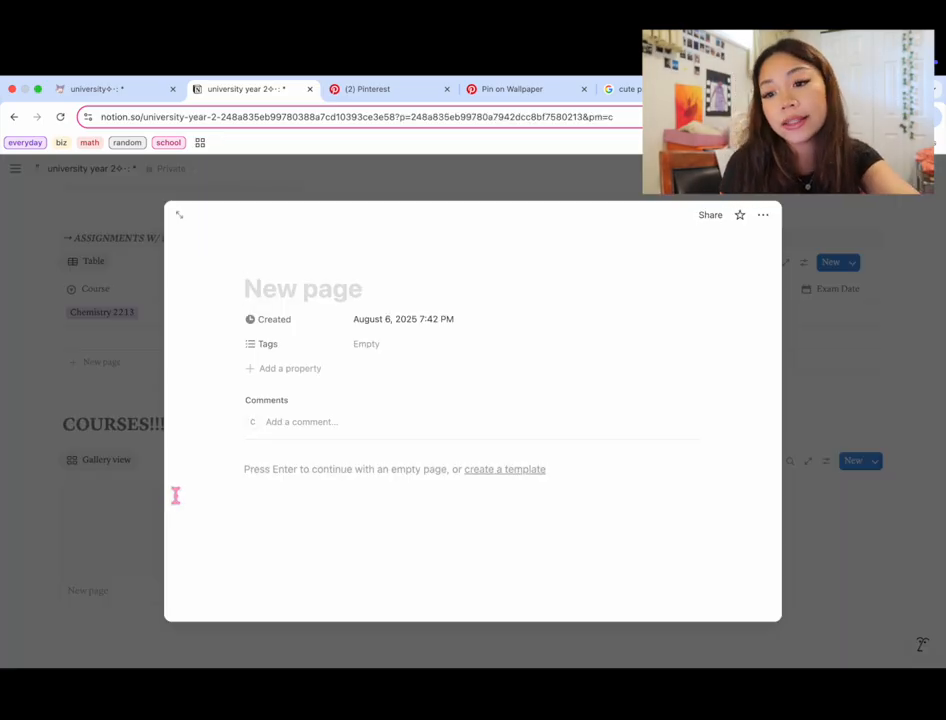
type("Che")
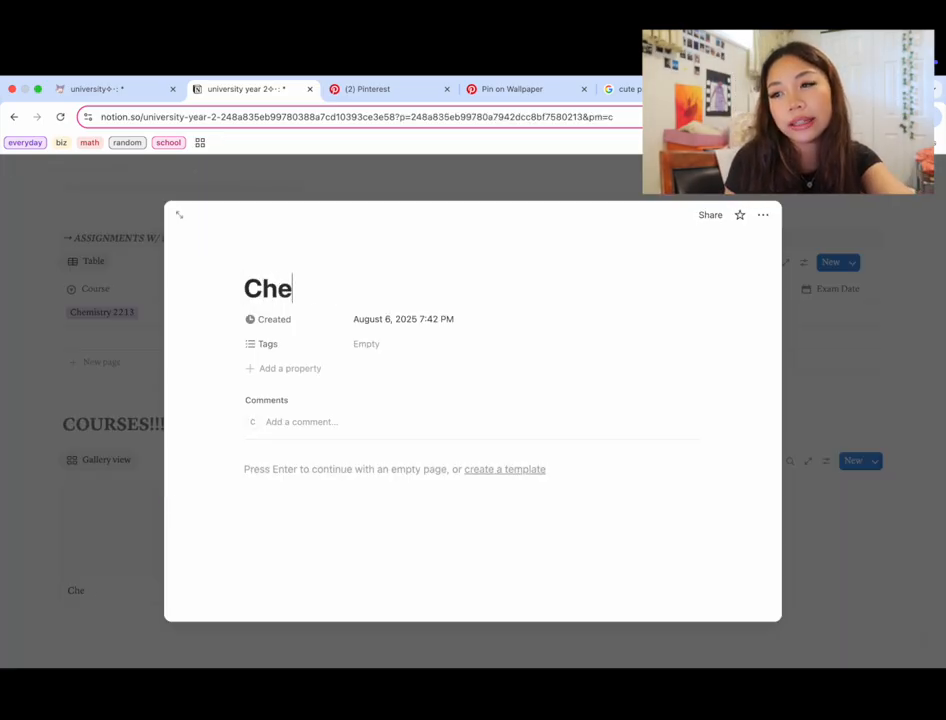
type("mistry 2213")
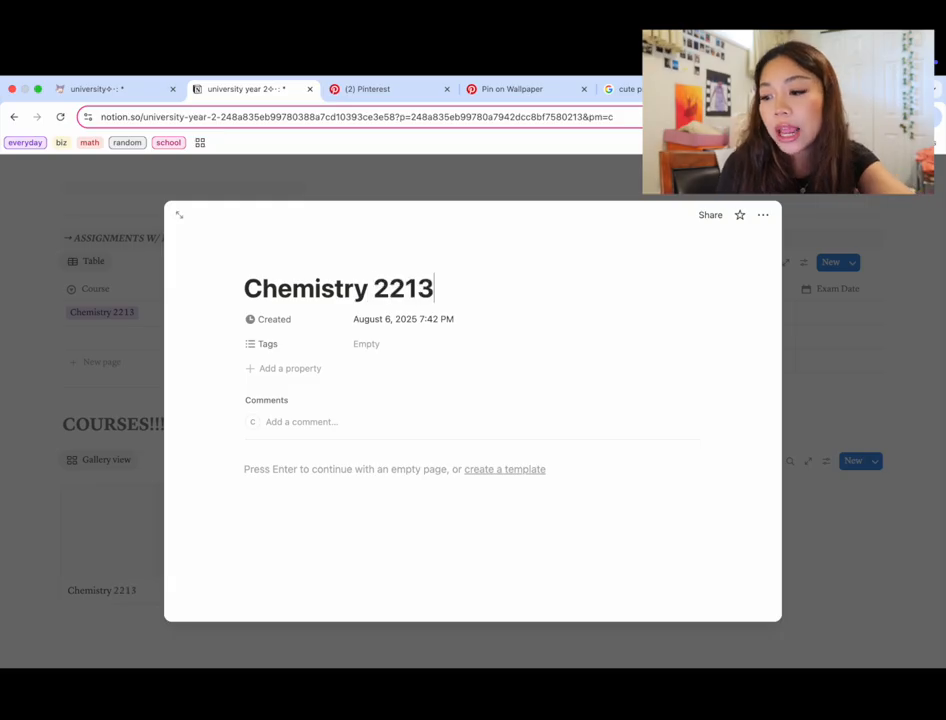
left_click(799, 468)
- Add a purple "Chemistry 2213" option to the courses gallery's Tags property
left_click(826, 463)
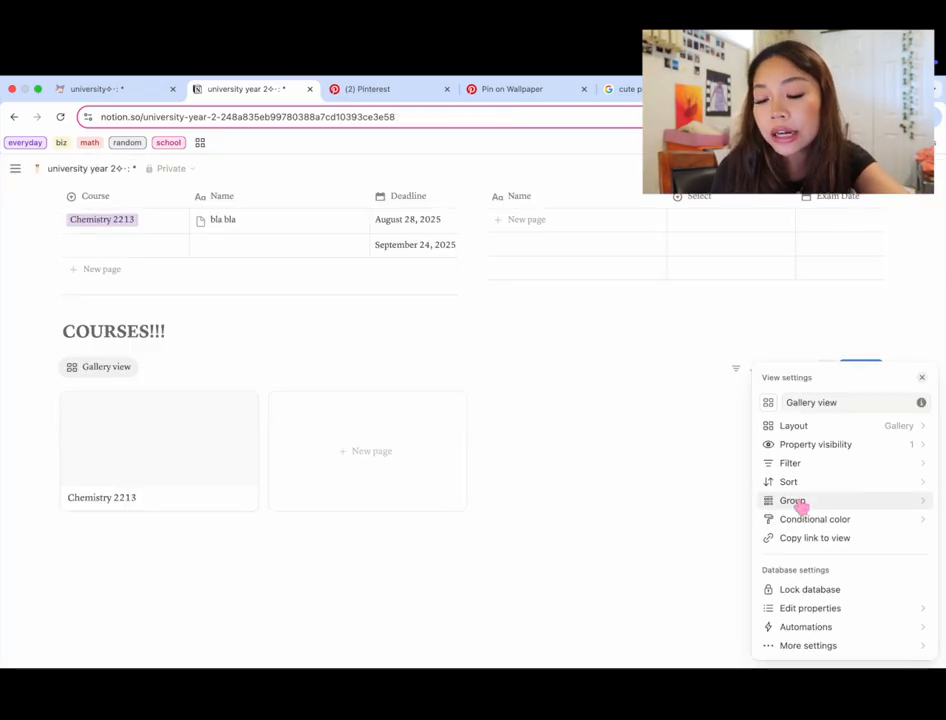
left_click(811, 610)
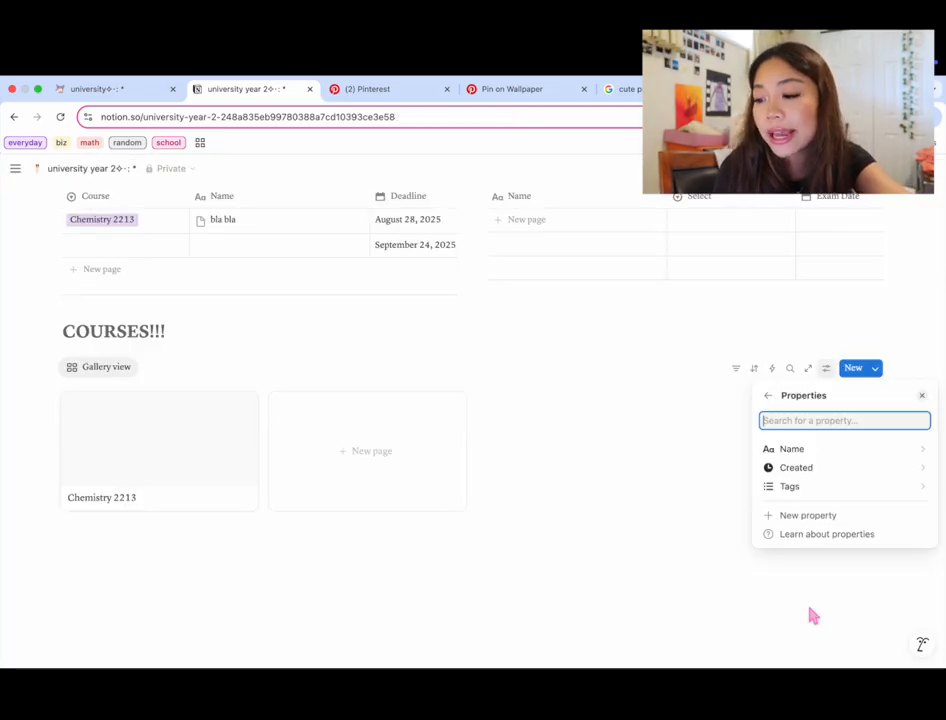
left_click(806, 488)
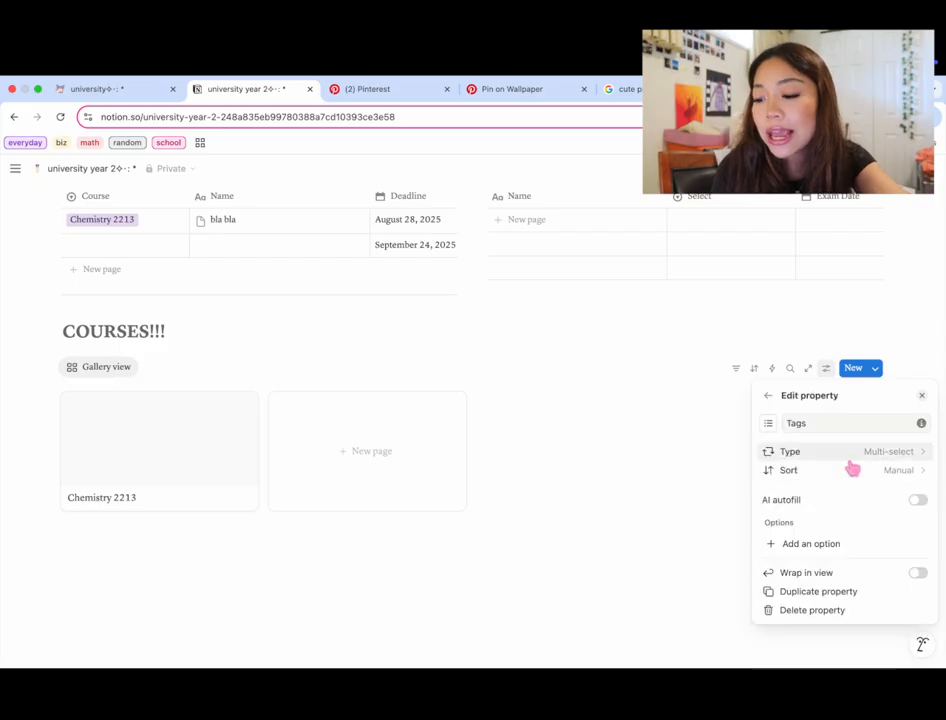
left_click(848, 548)
type("C")
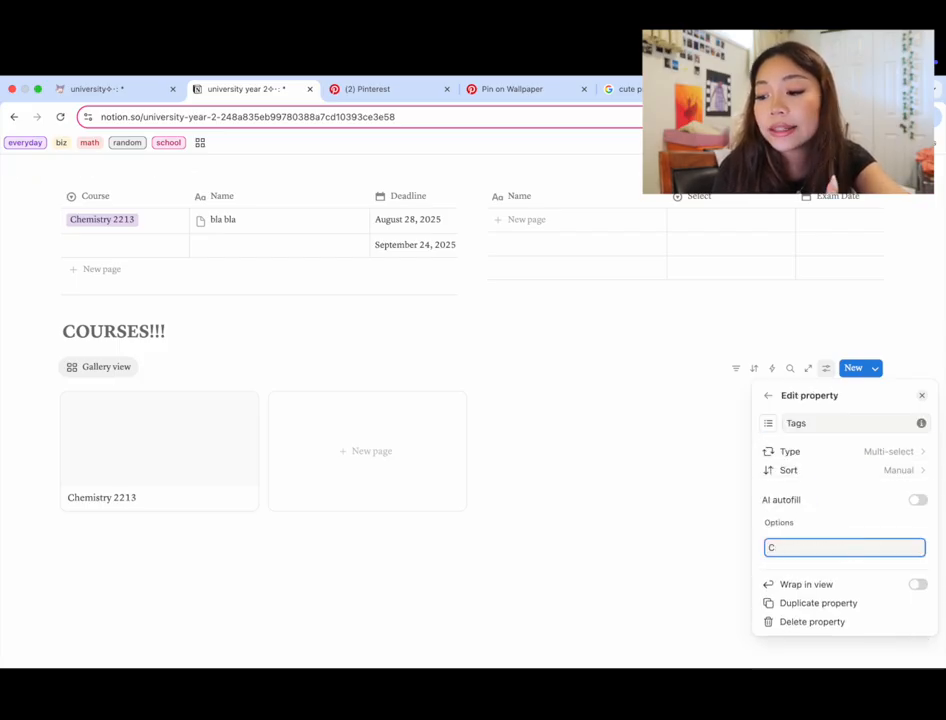
type("Hemistry 2213")
key("Return")
left_click(908, 576)
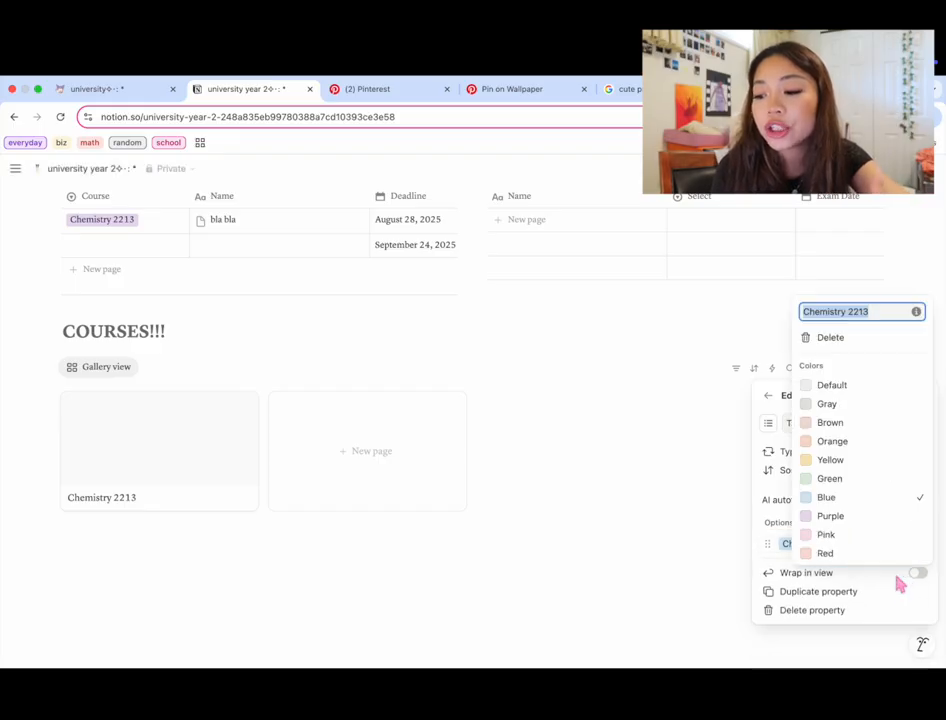
left_click(828, 516)
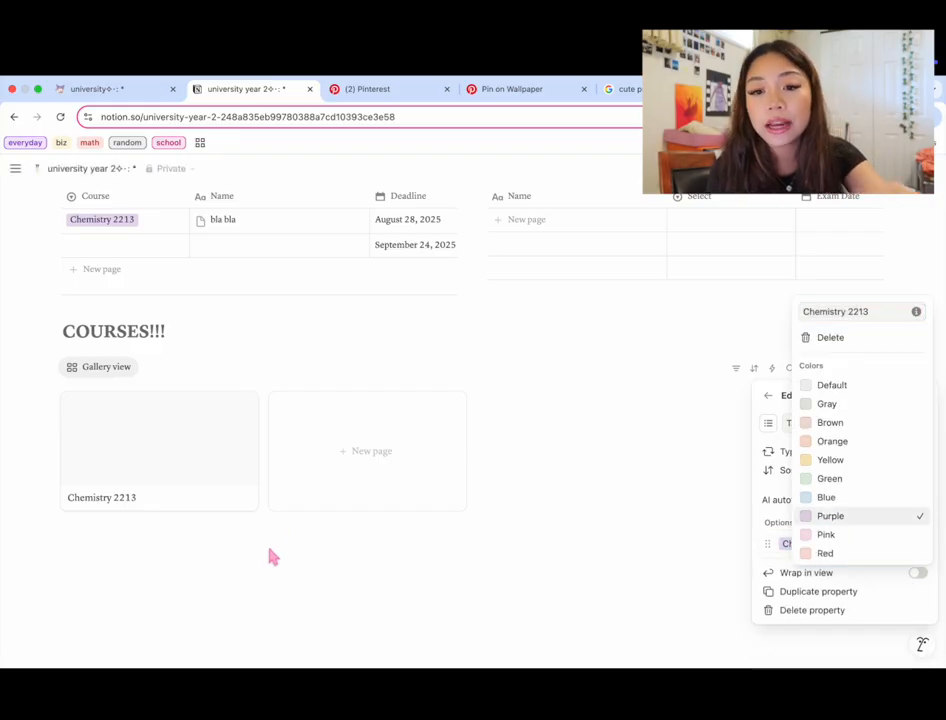
left_click(270, 556)
left_click(270, 556)
- Assign the Chemistry 2213 tag to the Chemistry 2213 course page and return to the gallery
left_click(160, 510)
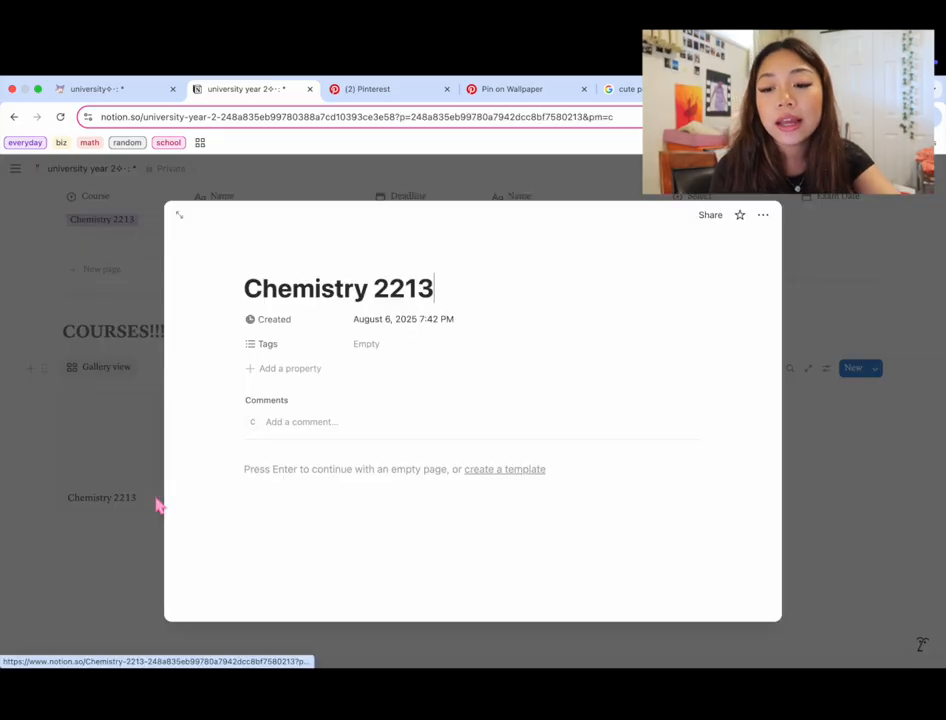
left_click(367, 341)
left_click(396, 390)
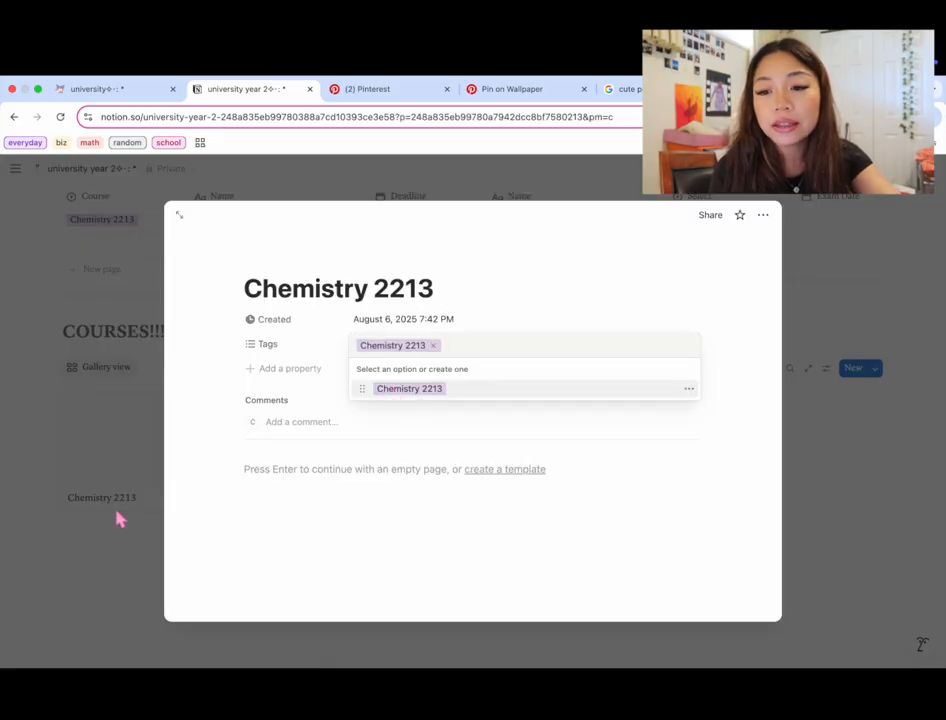
left_click(125, 541)
left_click(122, 535)
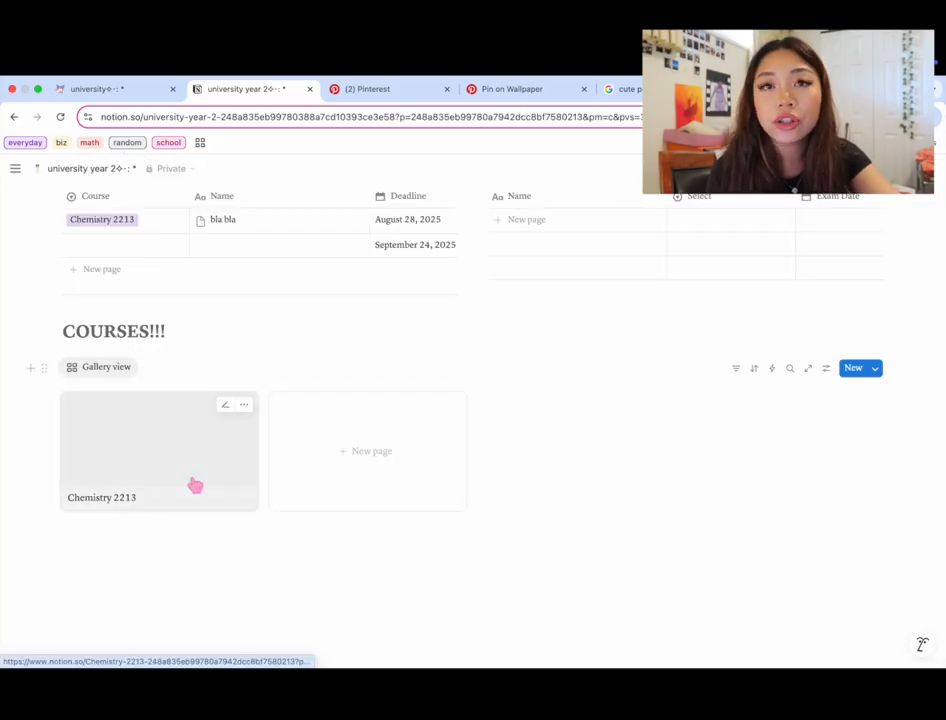
left_click(195, 485)
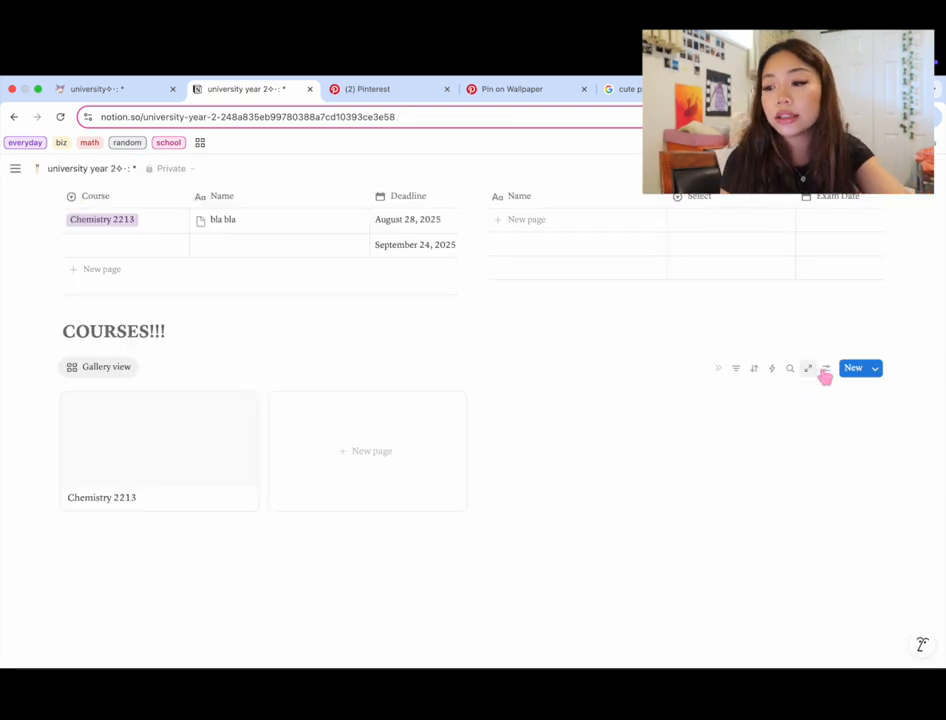
- Make the Tags property visible on the courses gallery cards
left_click(825, 370)
left_click(800, 444)
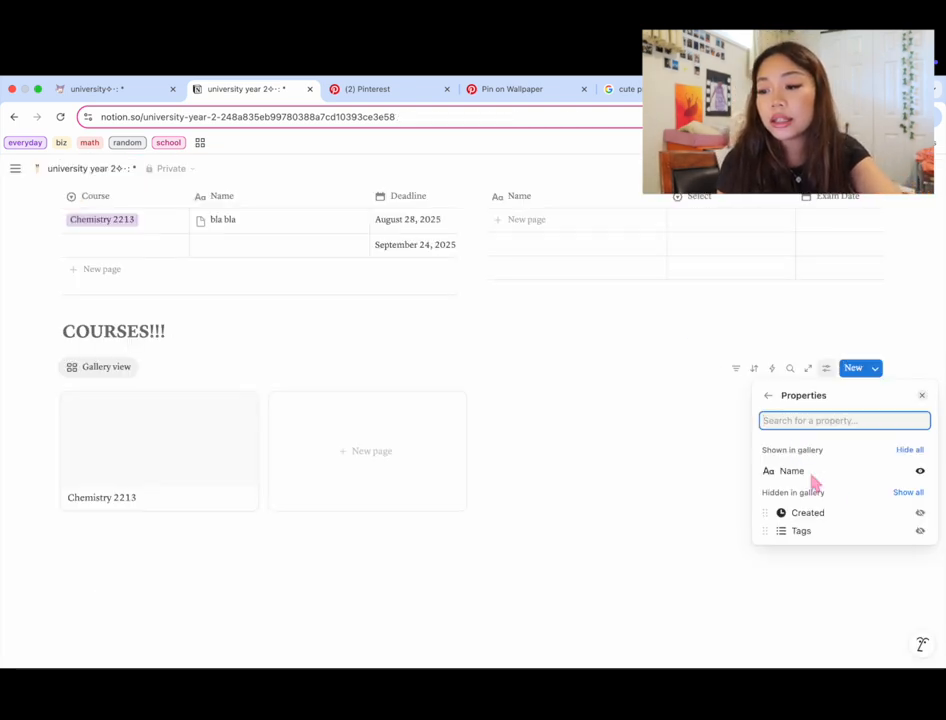
left_click_drag(772, 537, 773, 488)
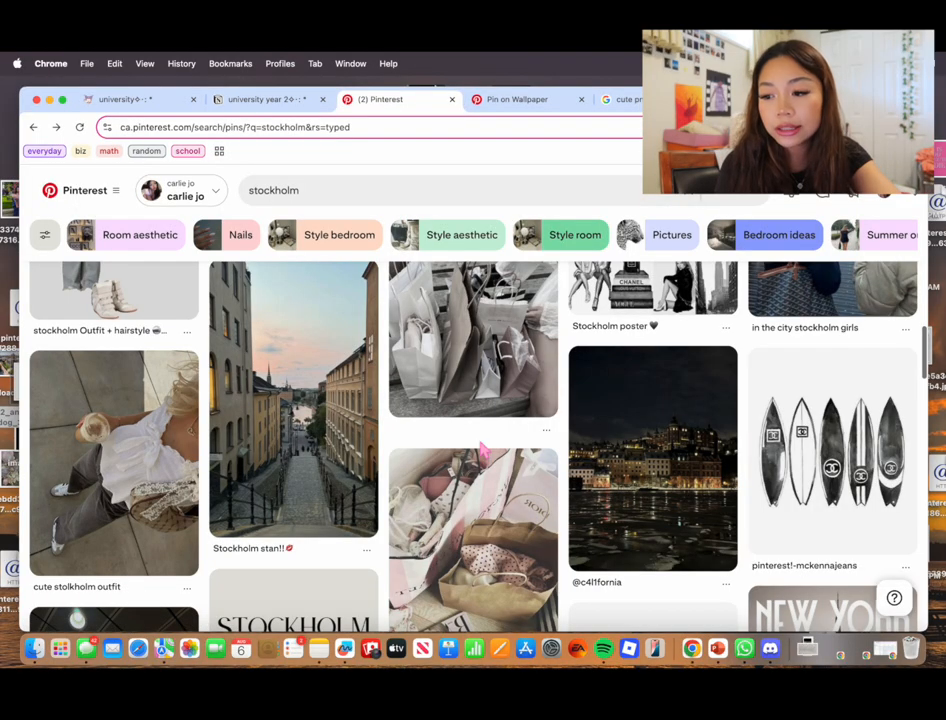
- Download the black-and-white Chanel surfboards image from the Pinterest stockholm results and return to the university year 2 page in Notion
left_click(813, 475)
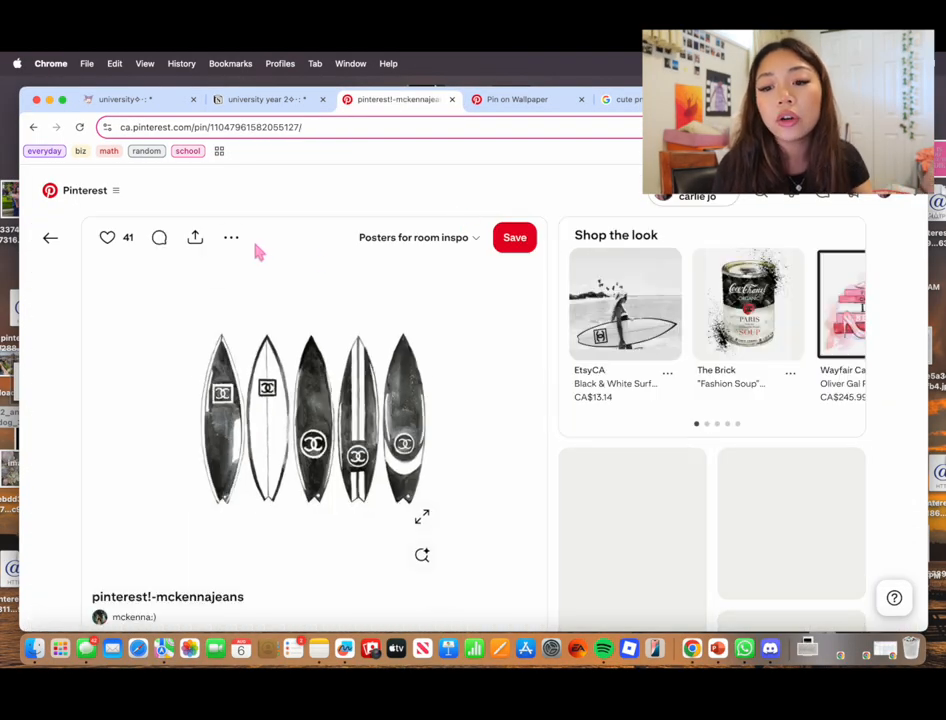
left_click(232, 237)
left_click(227, 278)
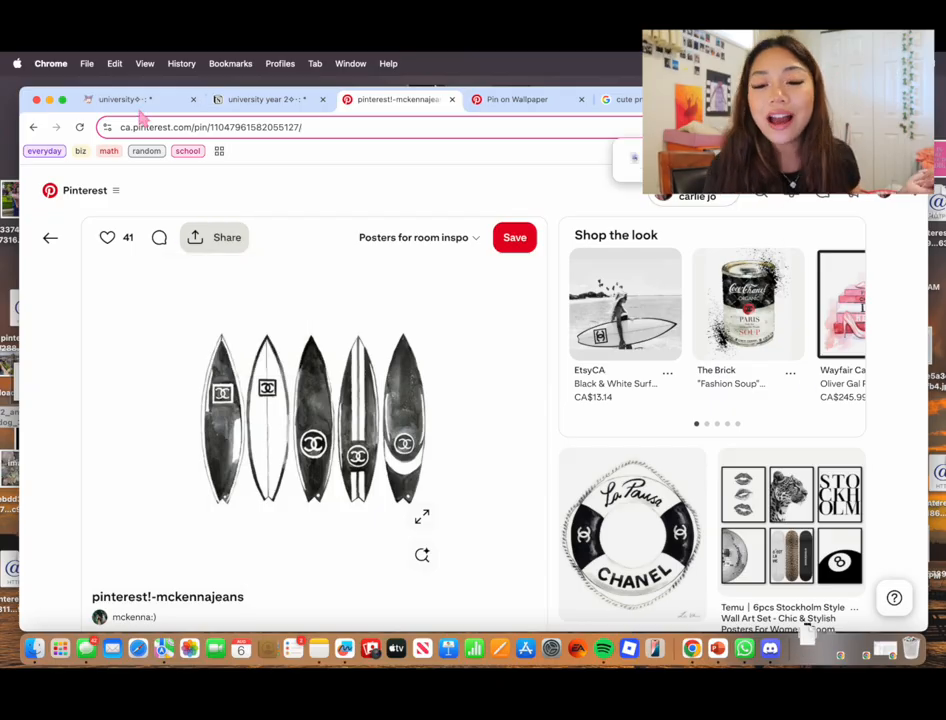
left_click(140, 104)
left_click(250, 101)
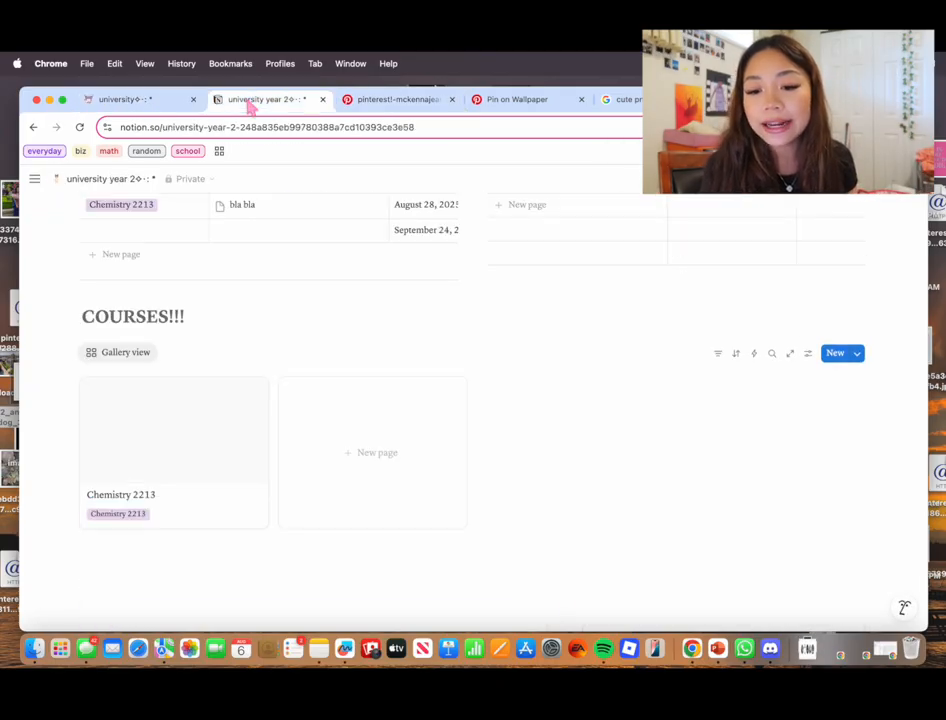
- Set the downloaded Chanel surfboards image as the cover of the Chemistry 2213 course page and return to the gallery
left_click(213, 412)
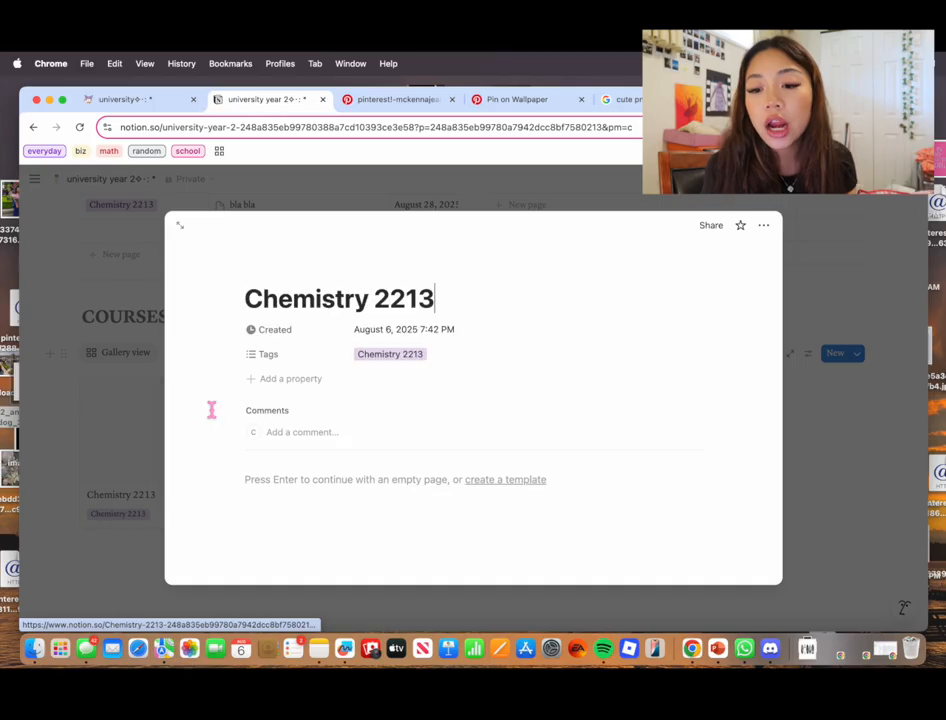
left_click(322, 270)
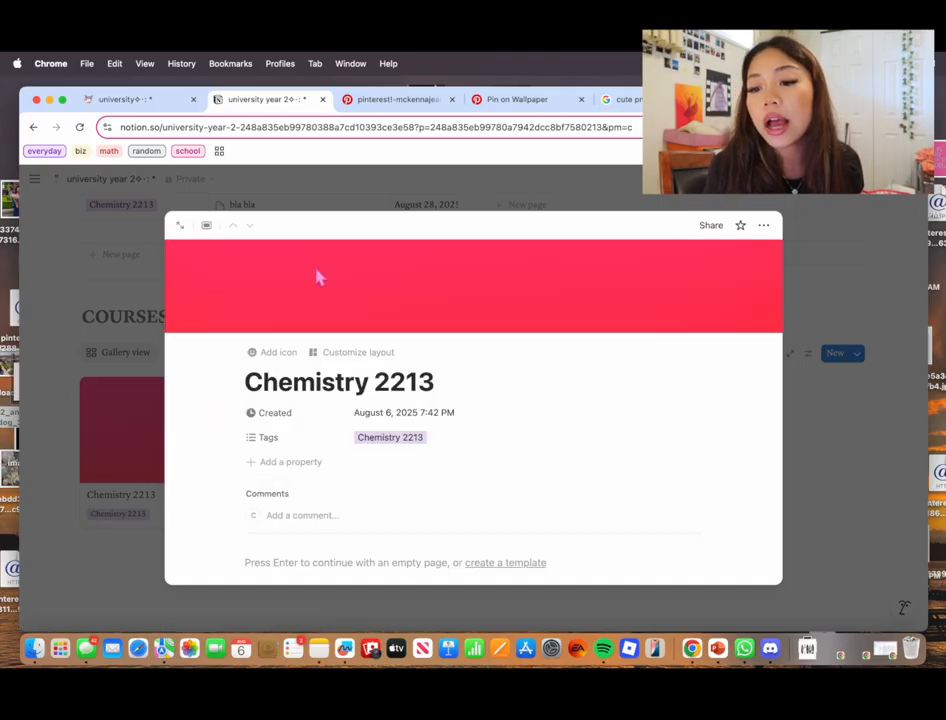
left_click(597, 258)
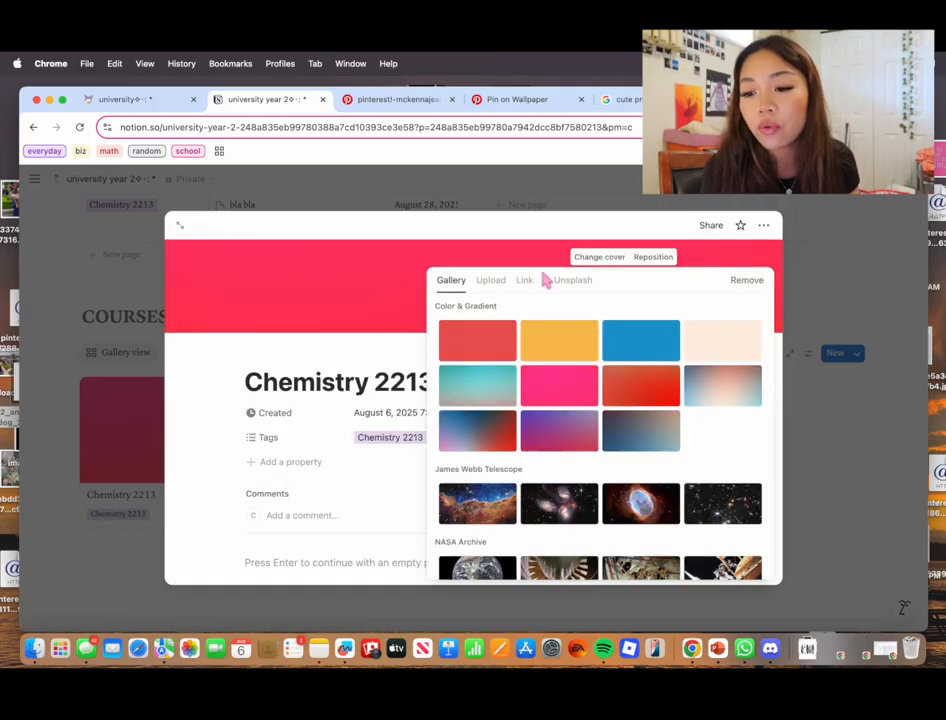
left_click(512, 285)
left_click(807, 130)
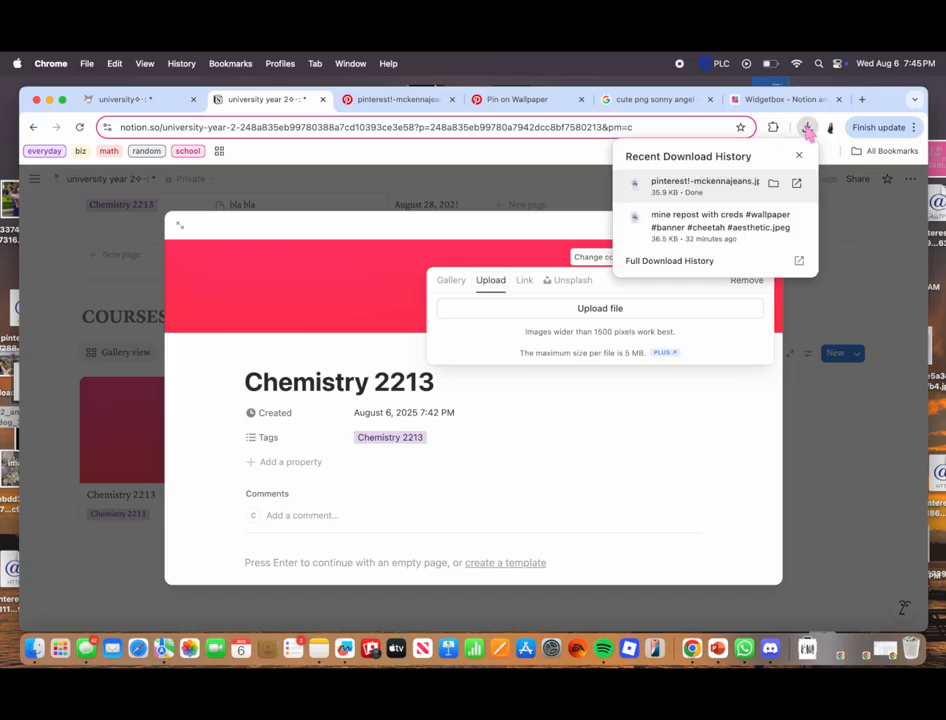
left_click_drag(680, 192, 543, 317)
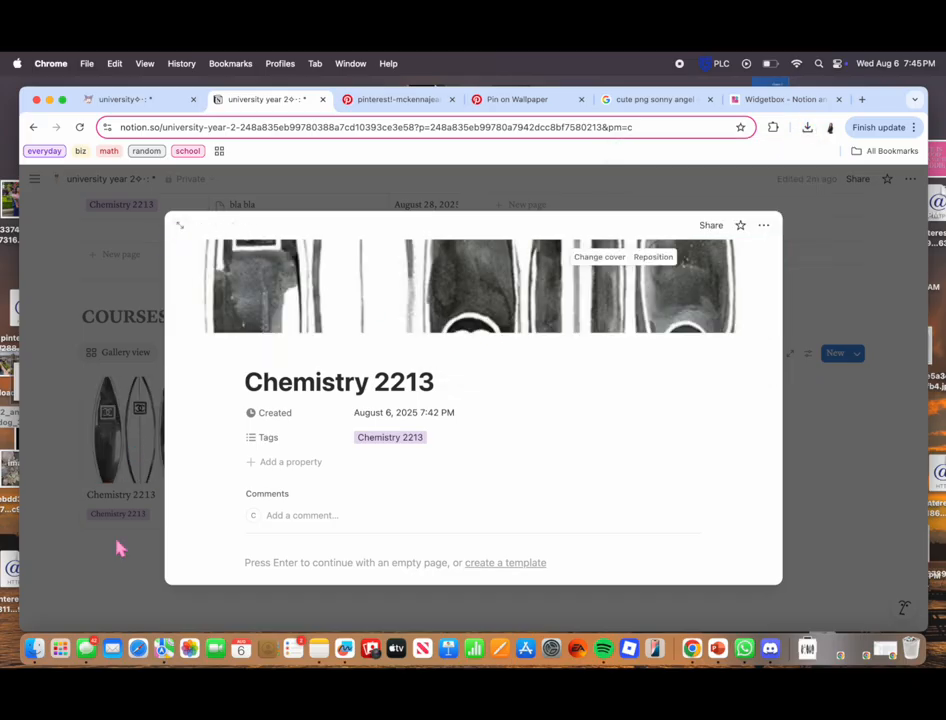
left_click(114, 585)
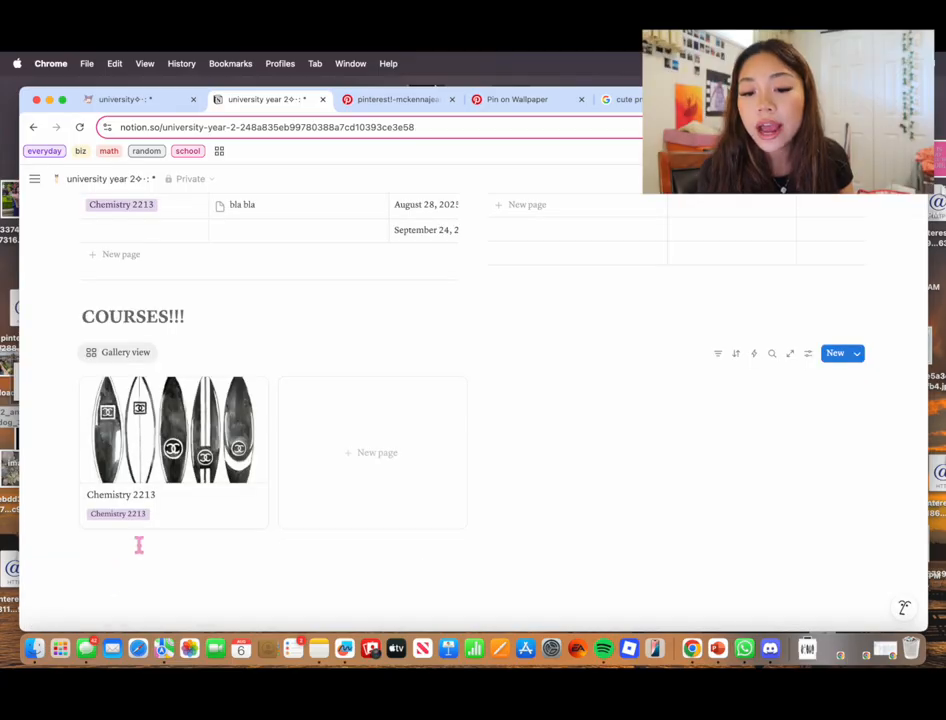
- Set the card size of the courses gallery to Small
scroll(139, 545, "down", 1)
left_click(808, 313)
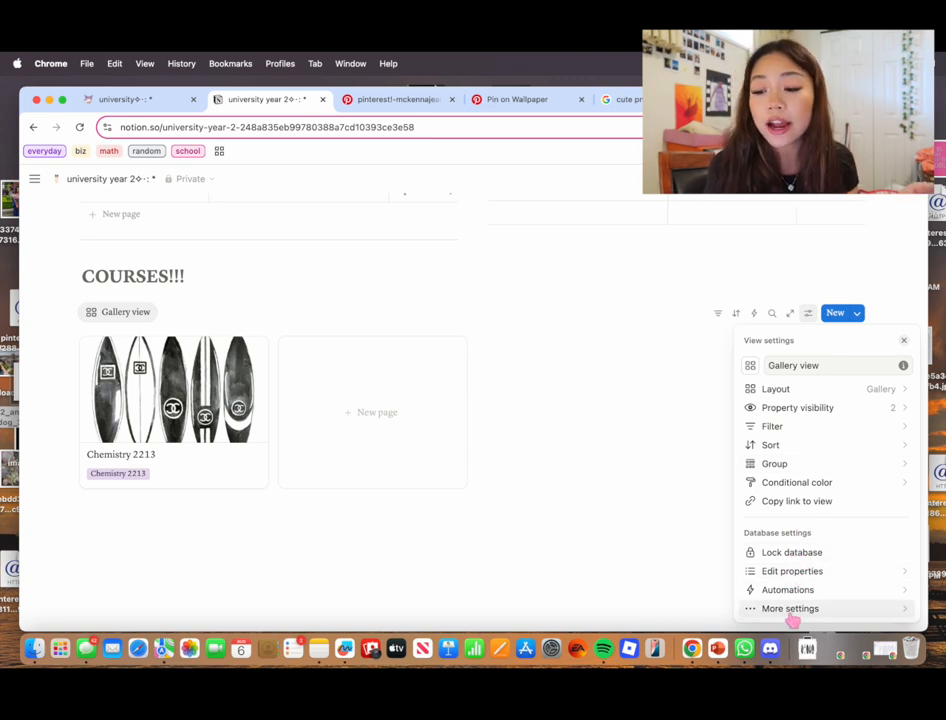
left_click(798, 391)
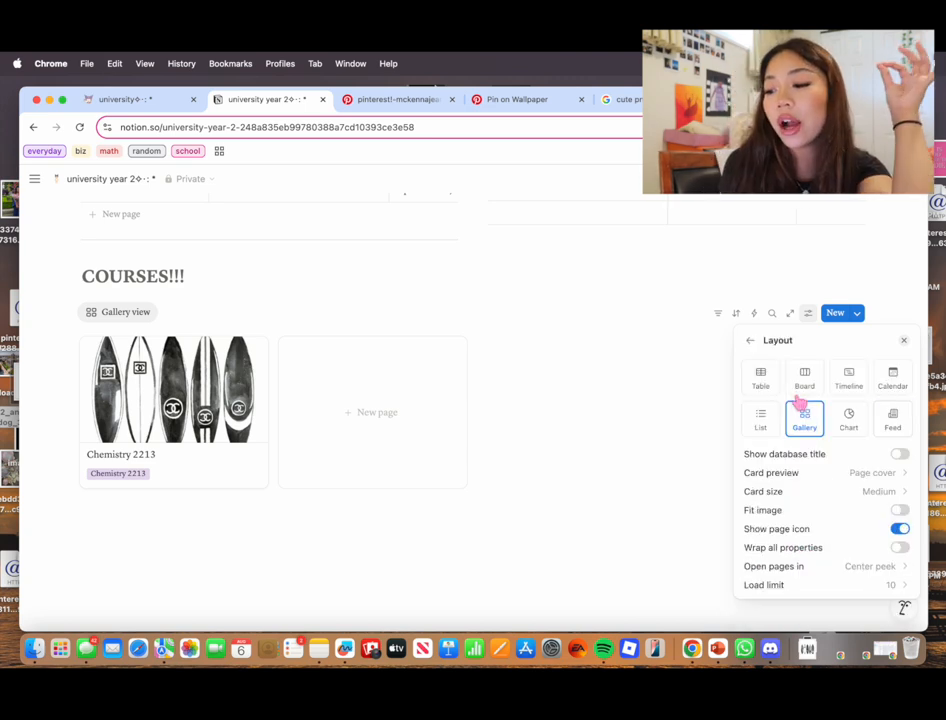
left_click(855, 491)
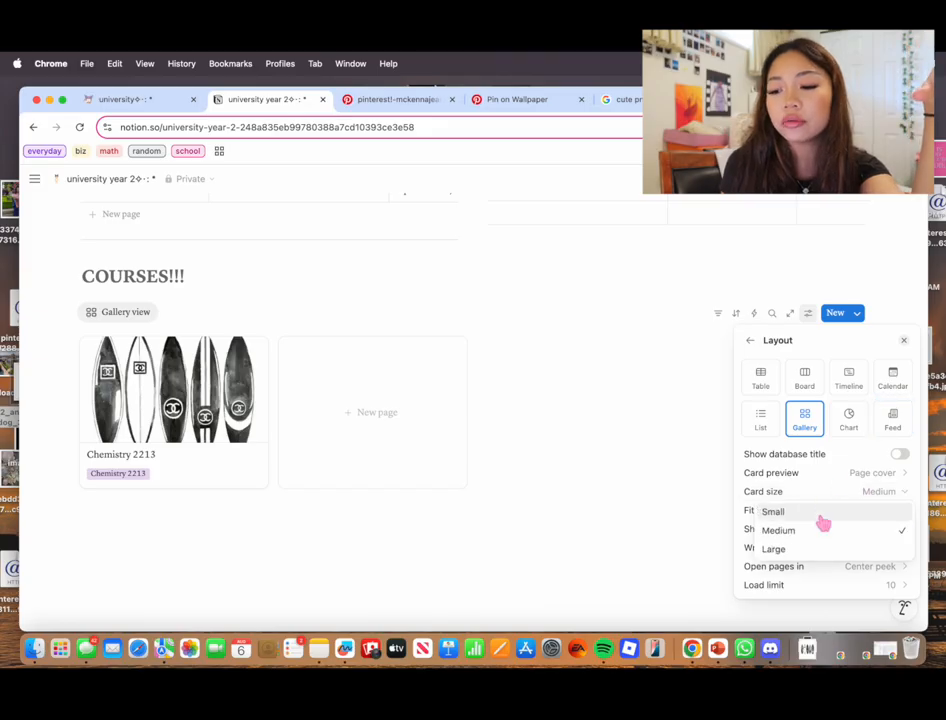
left_click(821, 516)
left_click(462, 523)
scroll(182, 452, "up", 2)
scroll(155, 478, "down", 2)
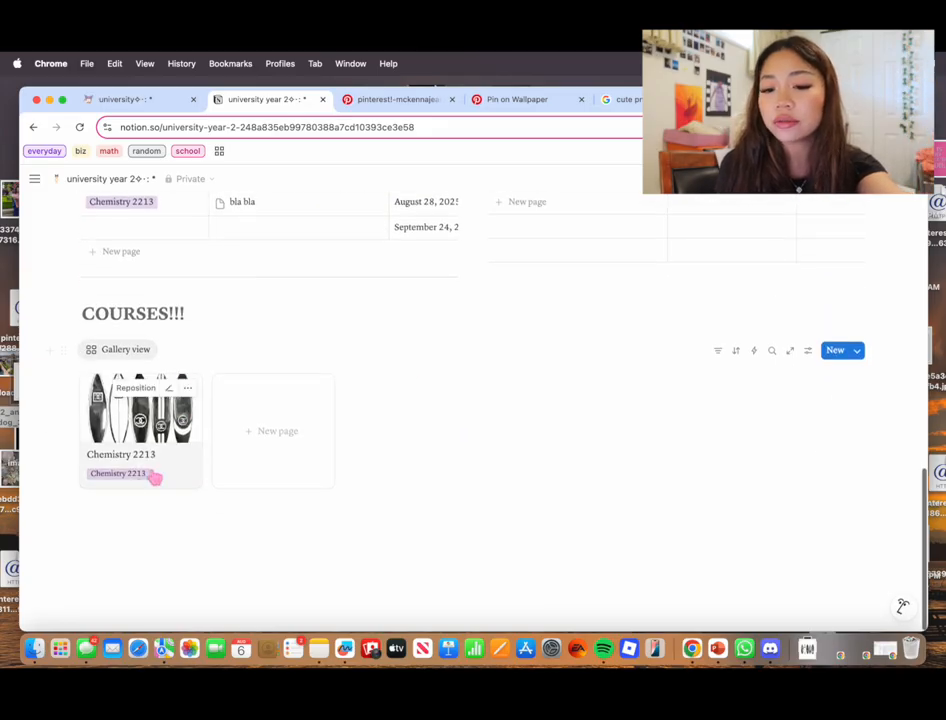
- Add a divider and a "Links" line in bold italic below the courses gallery
left_click(101, 535)
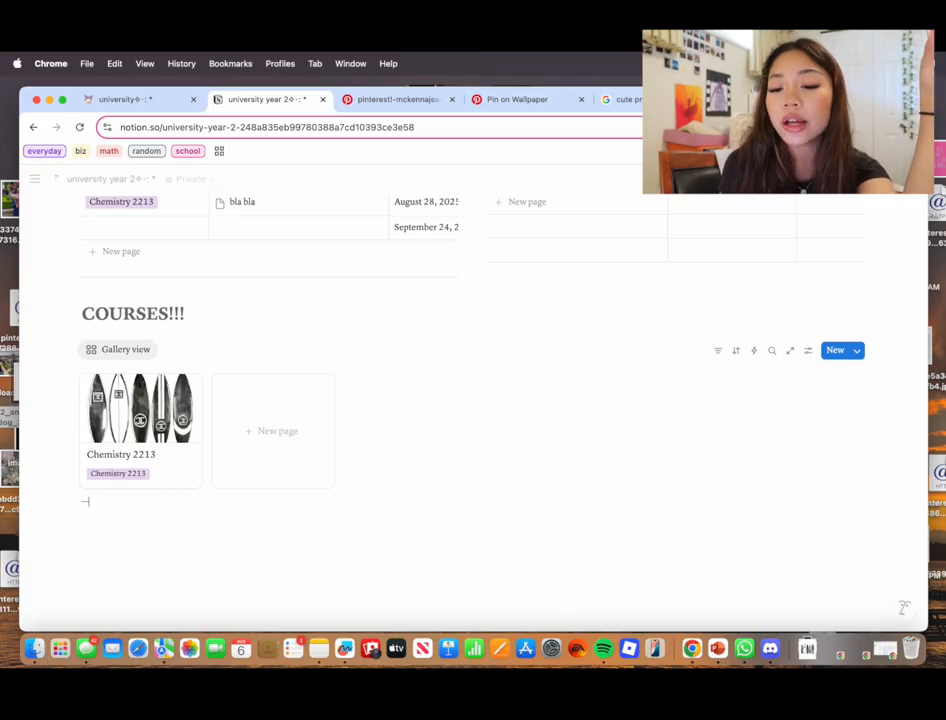
left_click(85, 502)
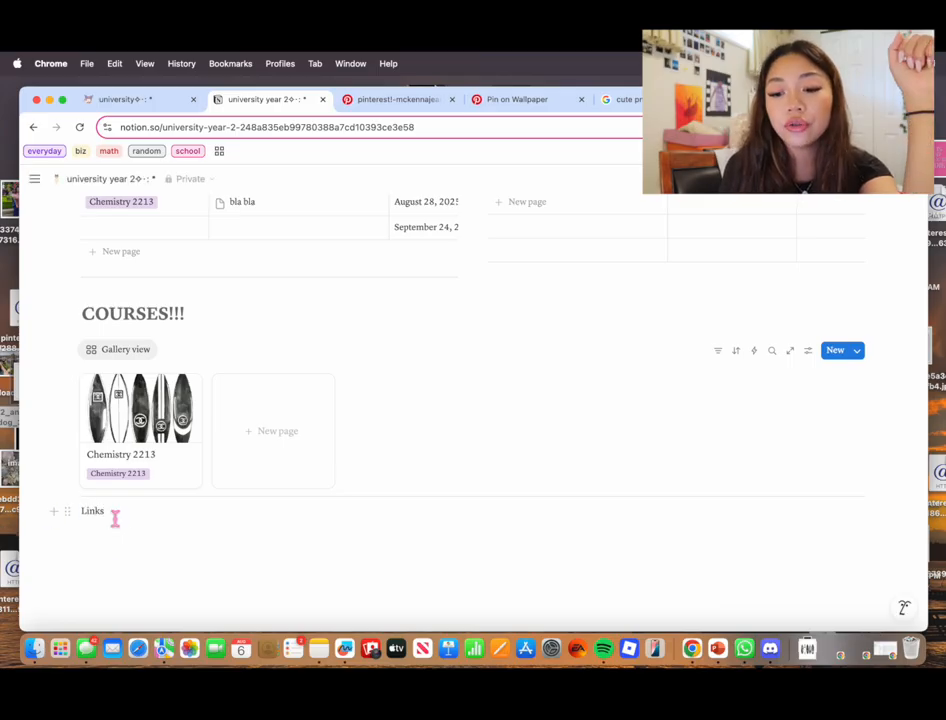
left_click_drag(113, 519, 80, 511)
left_click(342, 490)
- Add a "Tasks" line in bold italic below Links
left_click(275, 539)
type("Tasks")
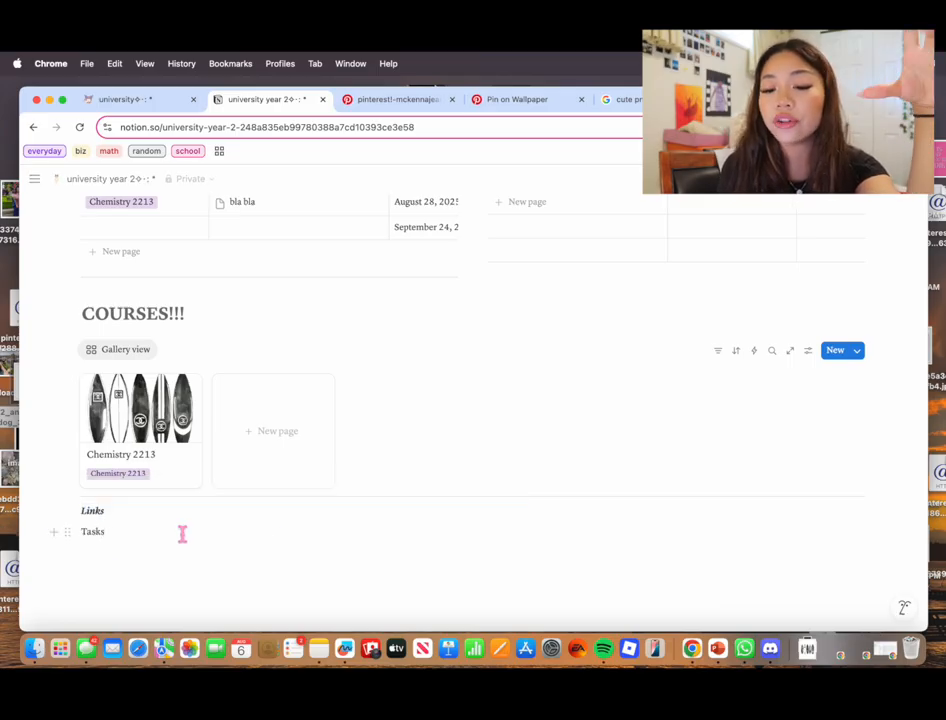
left_click_drag(194, 538, 80, 531)
left_click(339, 507)
- Try a pink text colour on the Tasks line
left_click(460, 507)
left_click(499, 507)
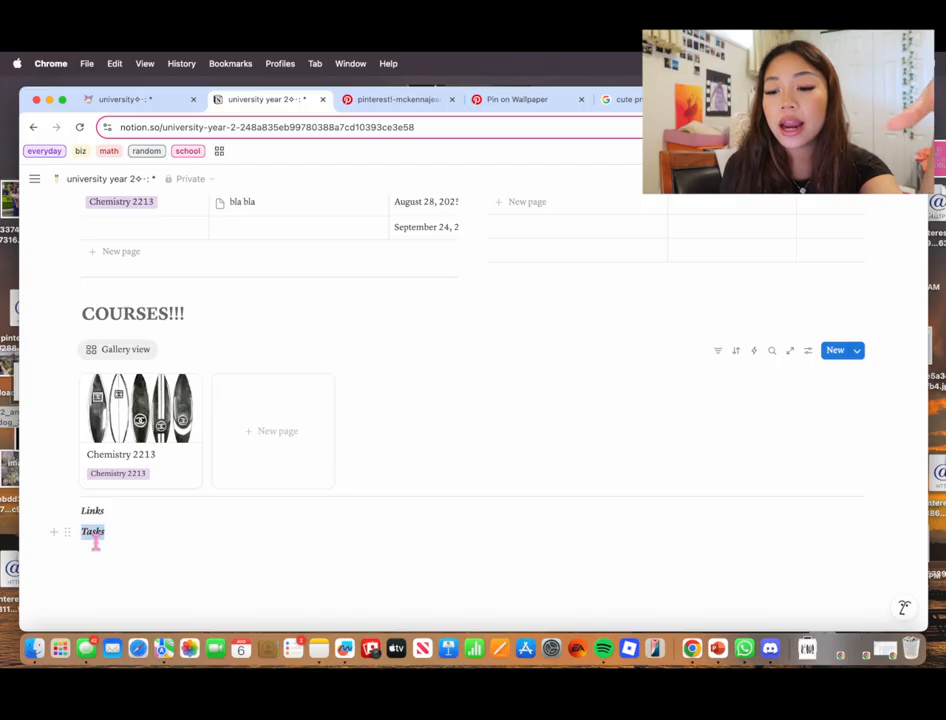
double_click(95, 536)
left_click(498, 508)
mouse_move(540, 338)
left_click(715, 401)
- Change the text colour of both the Tasks and Links lines to gray
double_click(92, 531)
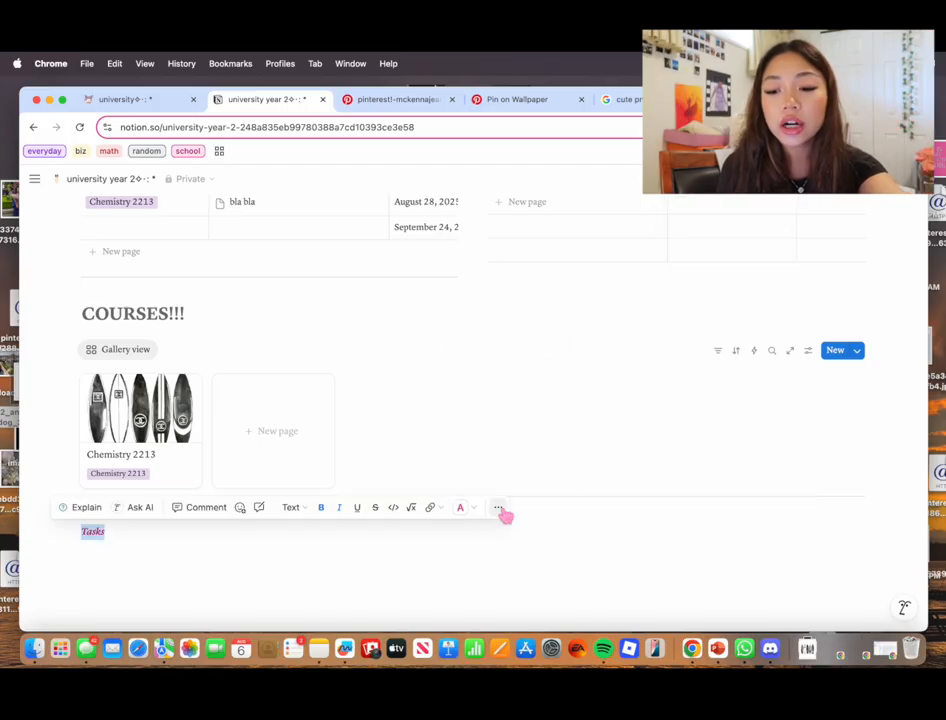
left_click(460, 507)
left_click(487, 391)
left_click(495, 508)
double_click(91, 513)
left_click(460, 486)
left_click(487, 370)
- Give the Tasks and Links lines a pink background and place Tasks in its own column to the left of Links
double_click(92, 531)
left_click(499, 508)
mouse_move(533, 338)
left_click(720, 471)
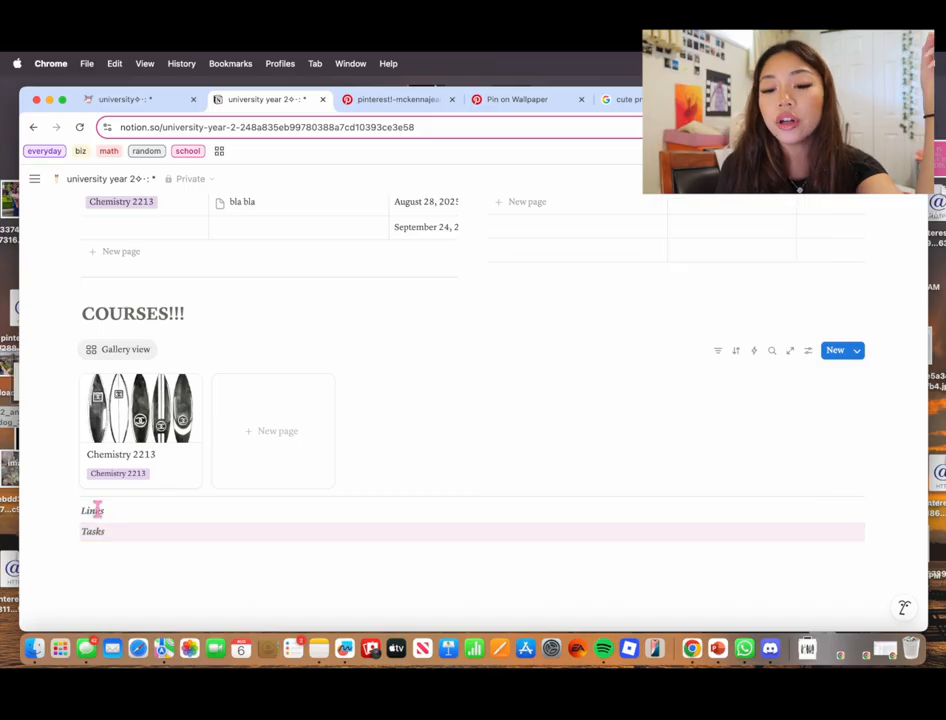
double_click(92, 510)
left_click(498, 486)
mouse_move(530, 312)
scroll(703, 416, "down", 3)
left_click(715, 467)
left_click_drag(66, 531, 64, 513)
scroll(108, 562, "down", 1)
- Add an underlined "TODAY:" line with a bulleted list beneath the Tasks heading, modelled on the existing university page
left_click(130, 99)
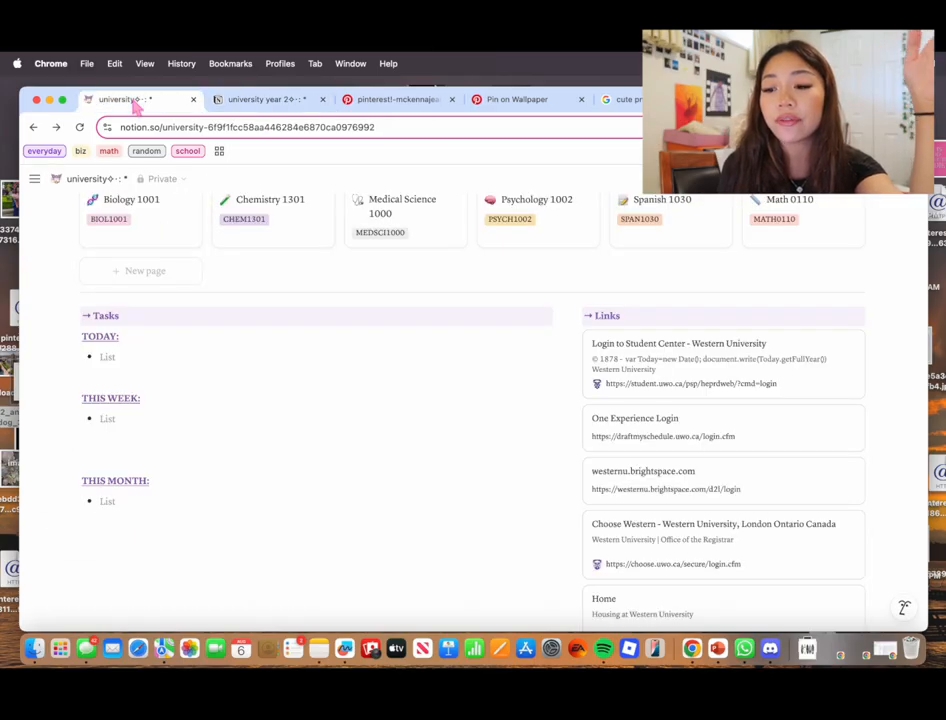
left_click(240, 100)
left_click(108, 501)
type("TODAY:")
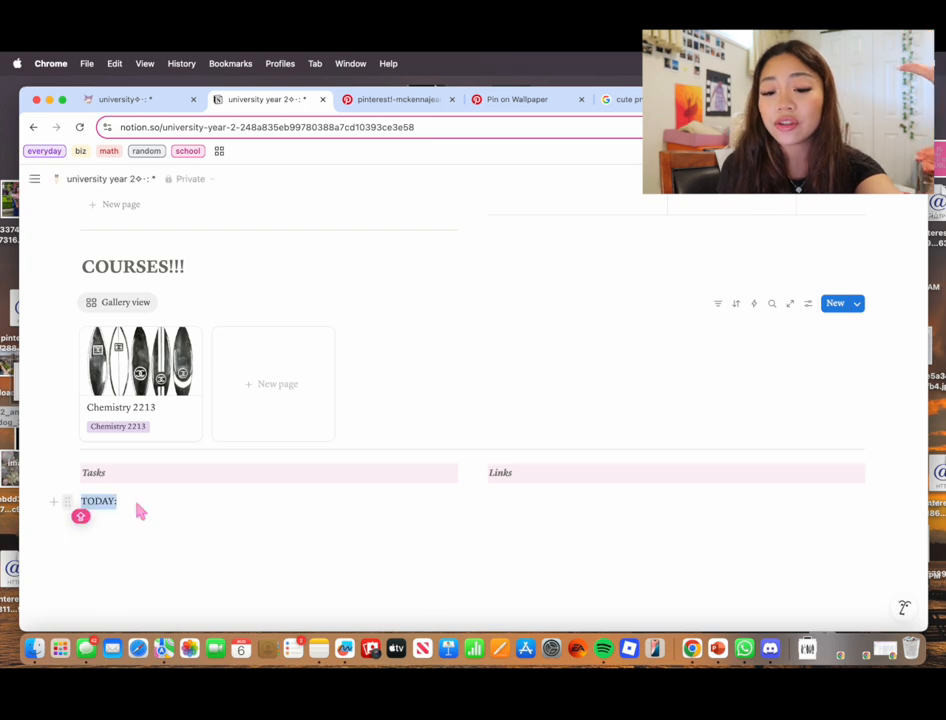
left_click(112, 528)
type("/")
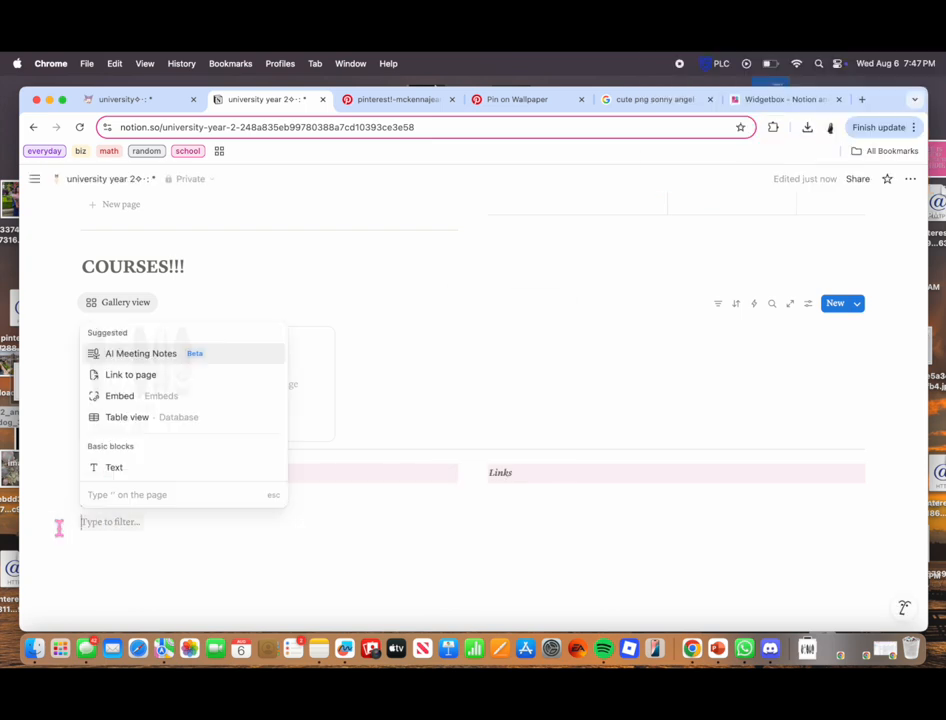
type("bull")
key("Return")
- Add "THIS WEEK:" and "THIS MONTH:" lines below the TODAY list and underline both
left_click(80, 533)
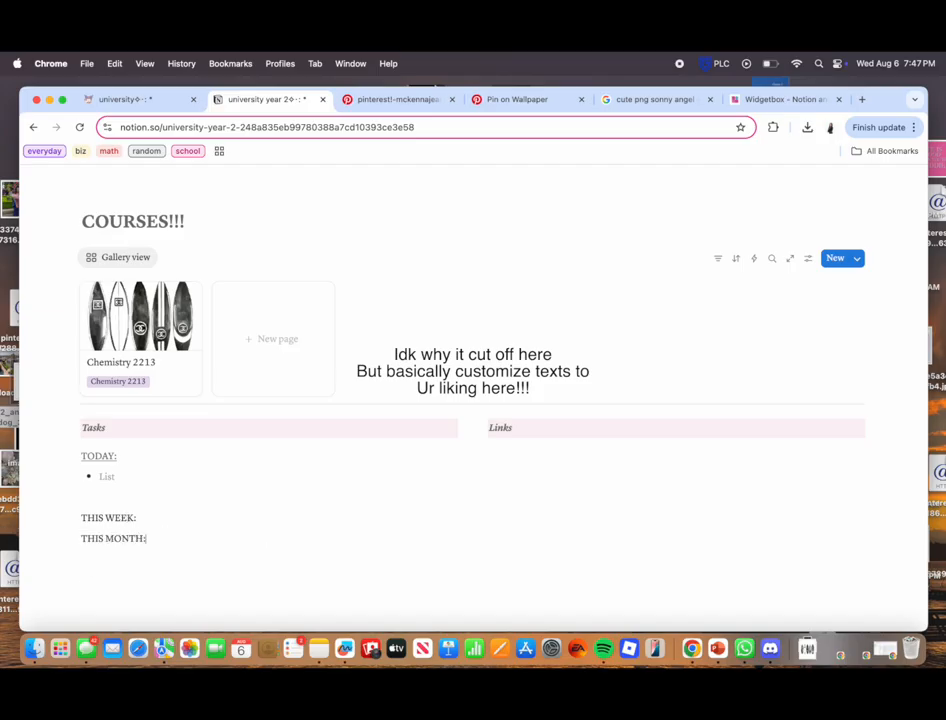
left_click_drag(81, 517, 78, 555)
left_click(376, 502)
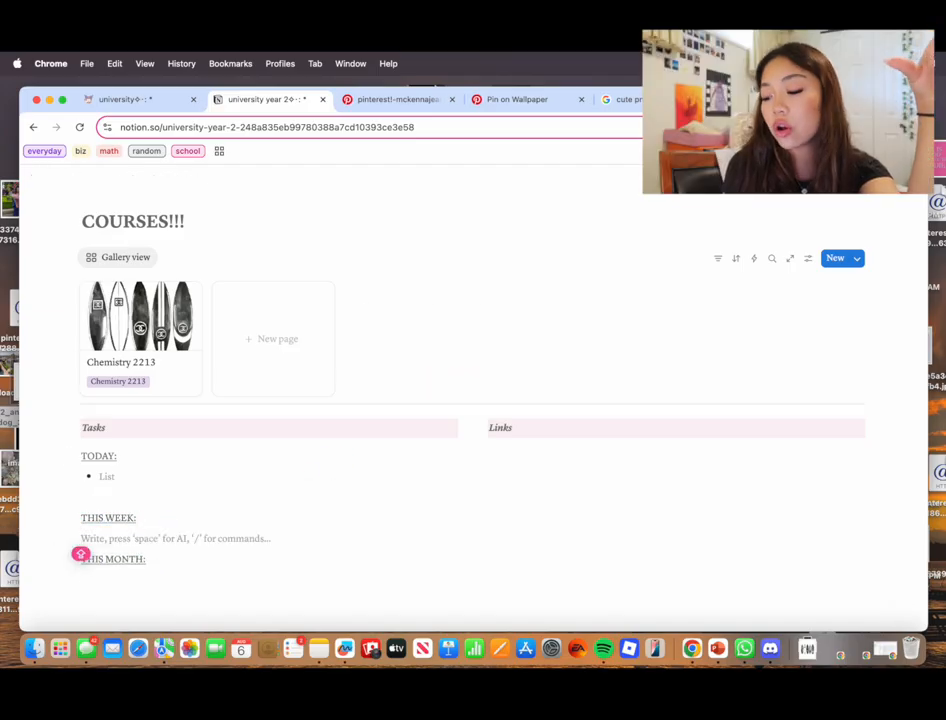
- Insert an empty bulleted list under THIS WEEK: and another under THIS MONTH:
type("/BULL")
left_click(172, 467)
key("BackSpace")
key("Return")
key("Up")
type("/BU")
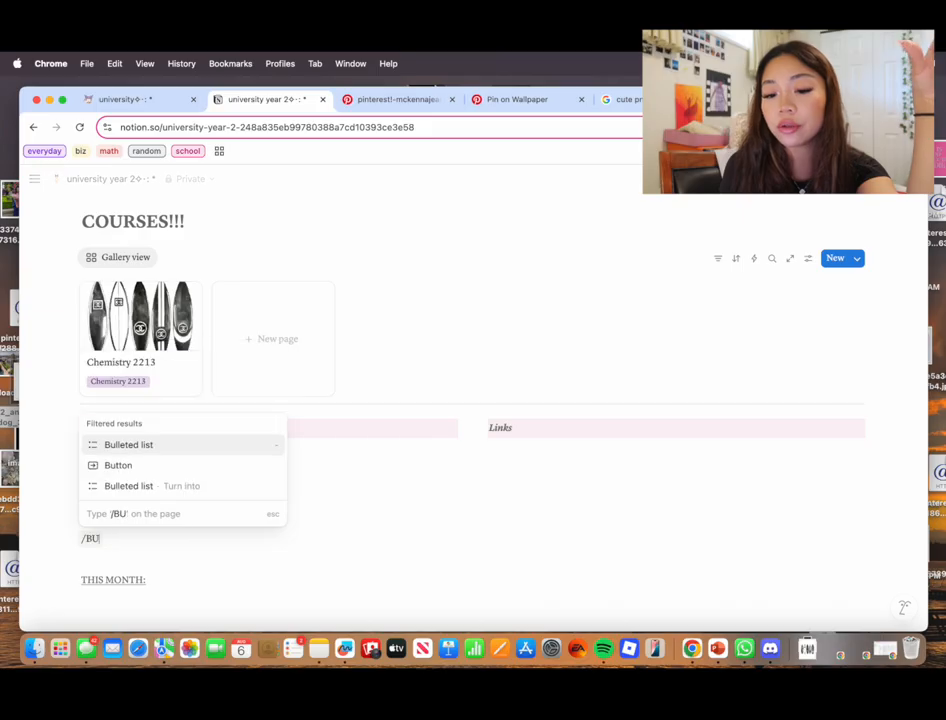
key("Return")
left_click(95, 549)
type("/")
key("Return")
- Check the layout on the university page, and move TODAY: and its list into the column directly beneath the Tasks heading
left_click(146, 101)
left_click(250, 102)
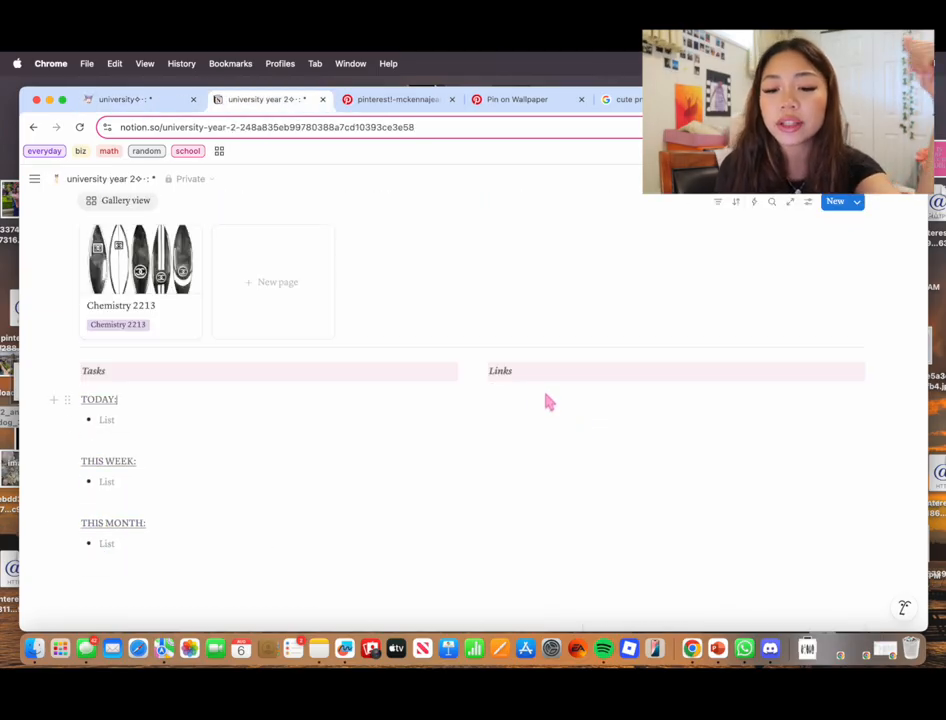
left_click(551, 399)
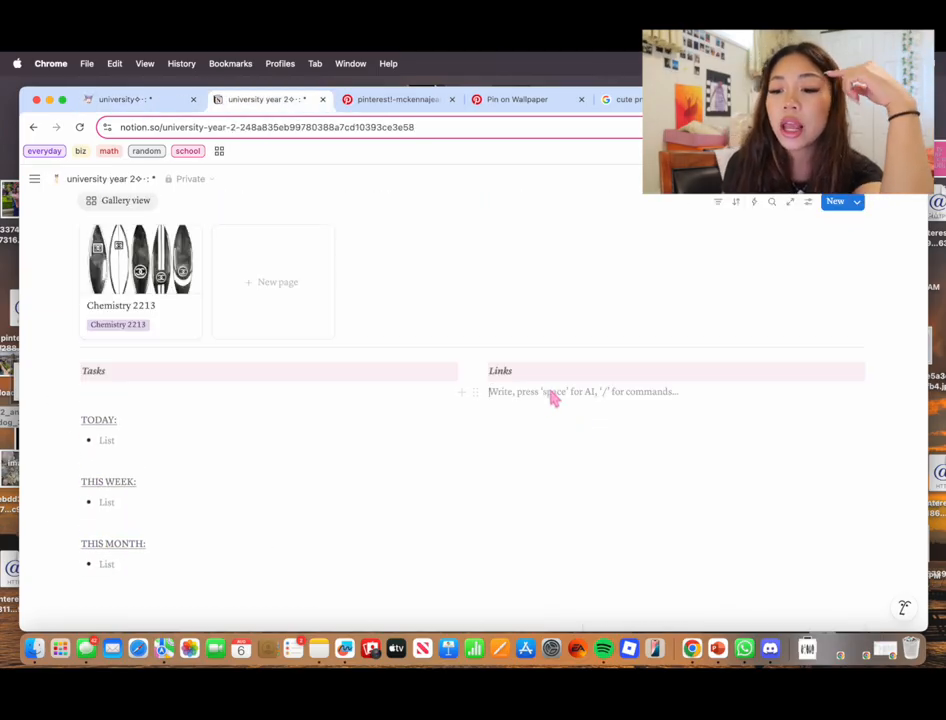
left_click(217, 394)
key("BackSpace")
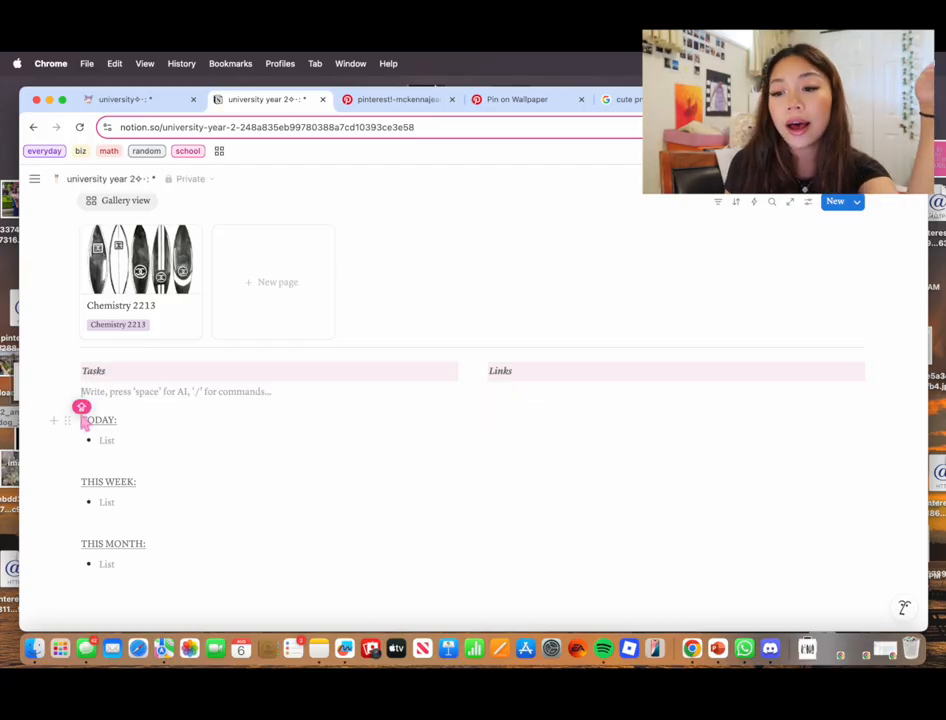
left_click_drag(76, 427, 70, 400)
left_click(100, 482)
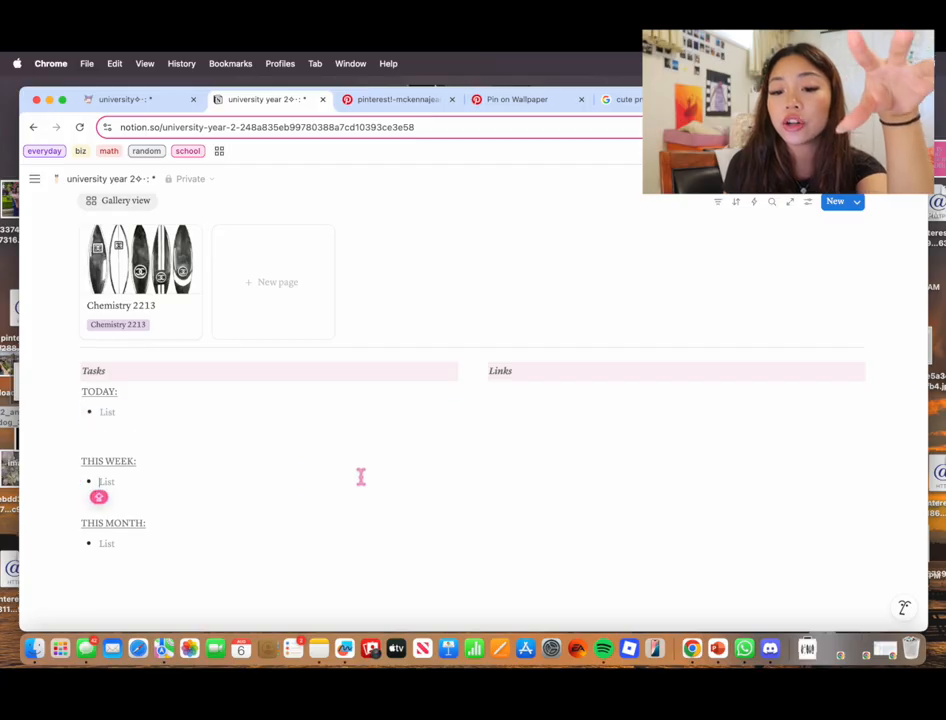
left_click(521, 399)
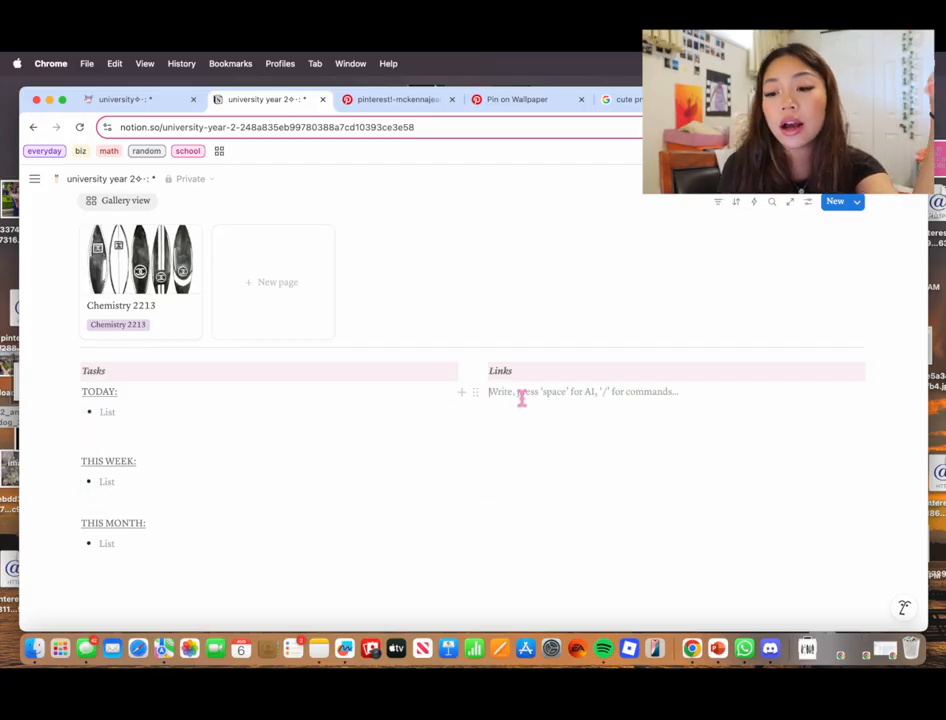
- Move THIS WEEK:, THIS MONTH: and their bulleted lists into the Tasks column, directly beneath the TODAY list
left_click_drag(67, 463, 70, 432)
left_click_drag(78, 495, 75, 448)
left_click_drag(73, 528, 74, 471)
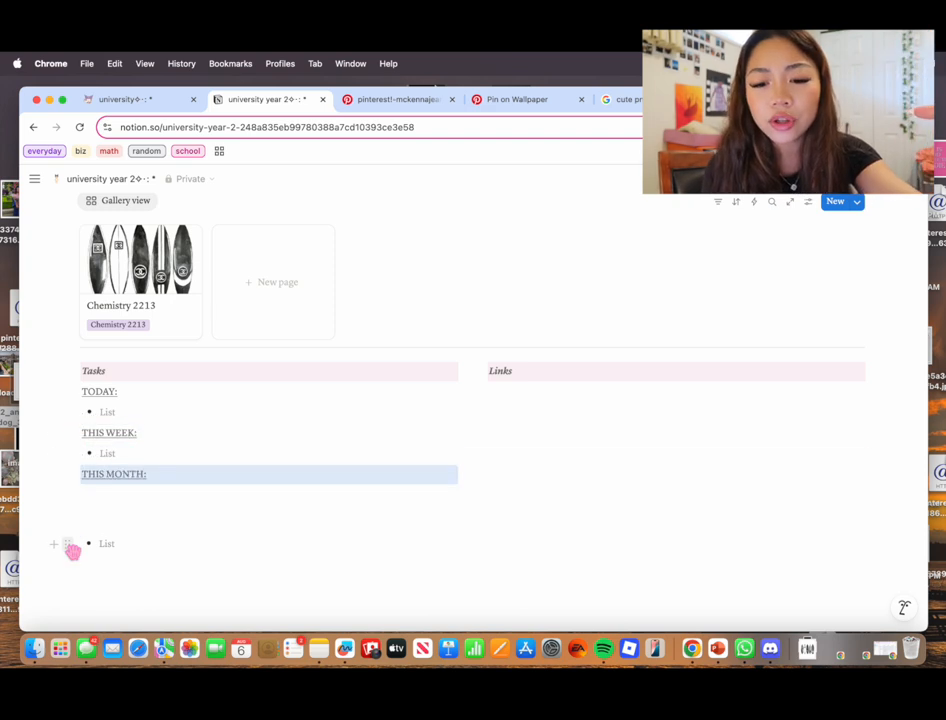
left_click_drag(73, 549, 75, 485)
left_click(106, 541)
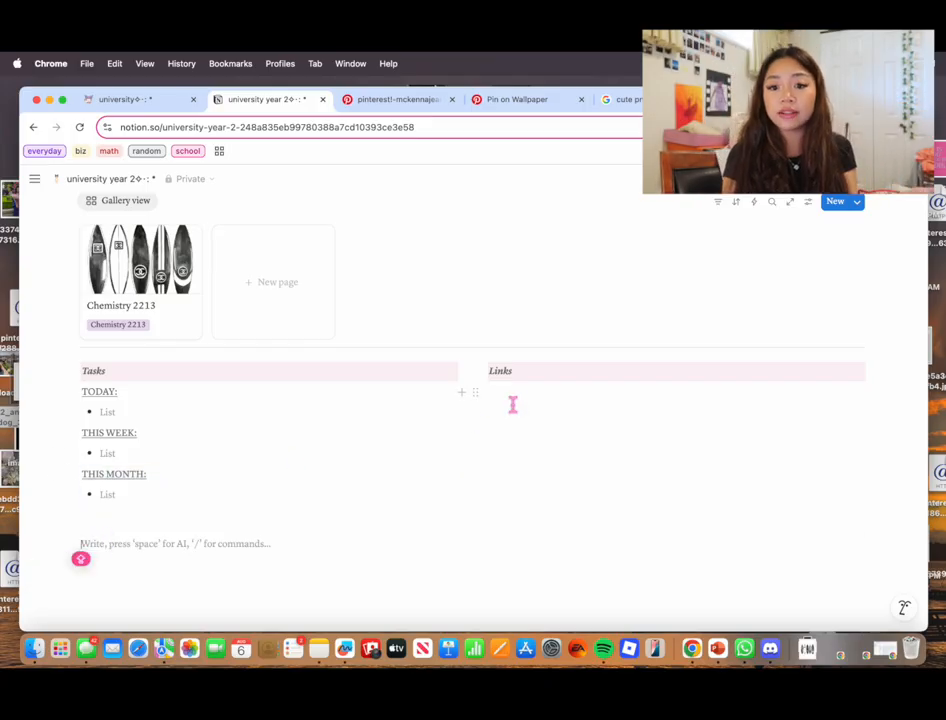
left_click(512, 404)
scroll(469, 333, "down", 1)
left_click(469, 333)
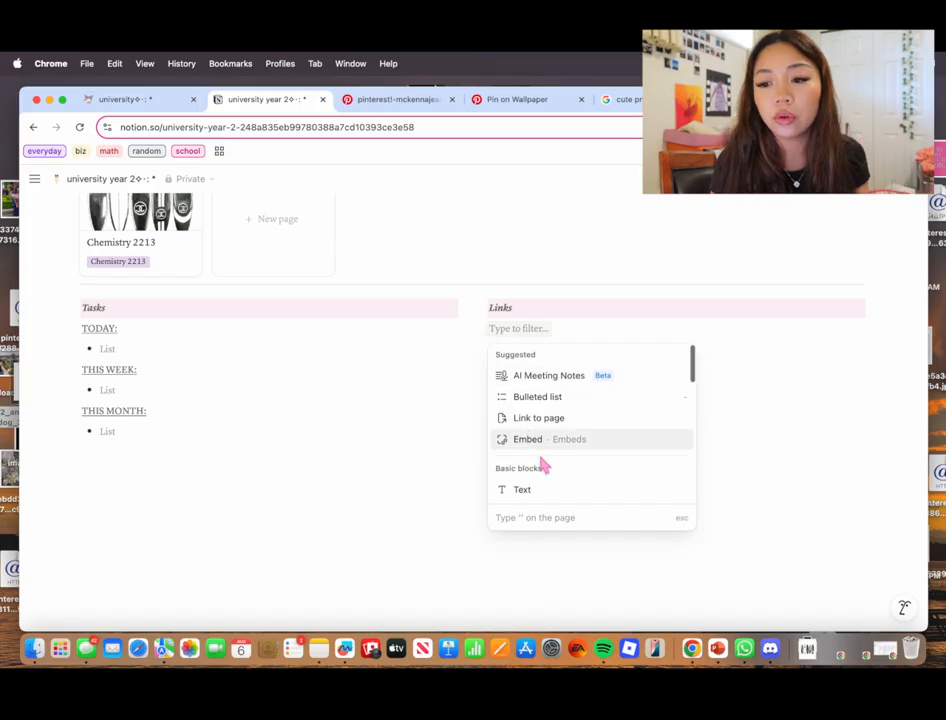
scroll(543, 465, "down", 10)
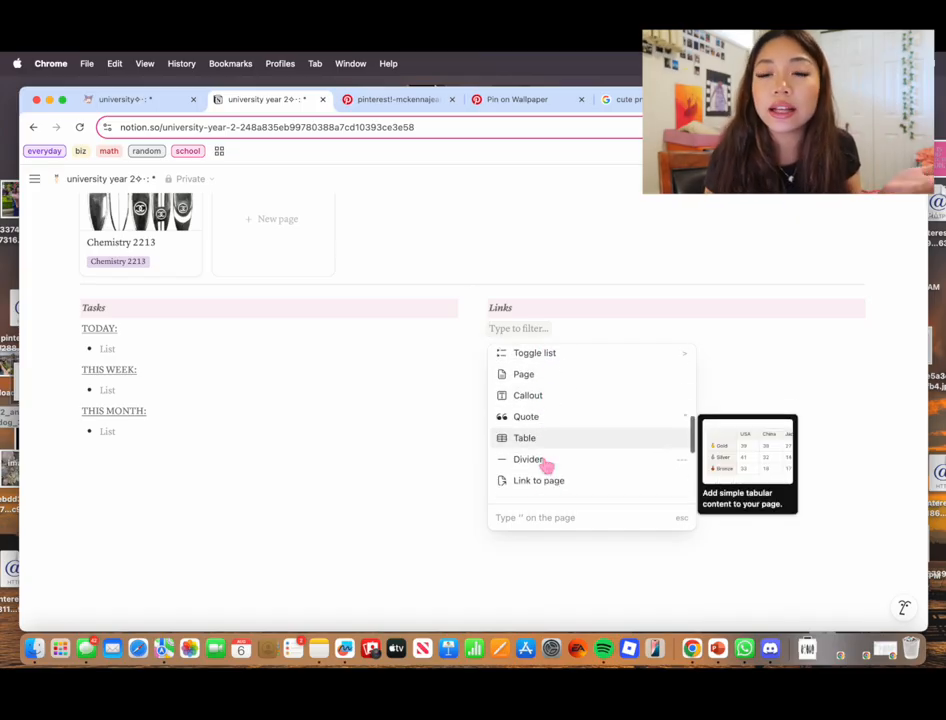
scroll(545, 465, "down", 8)
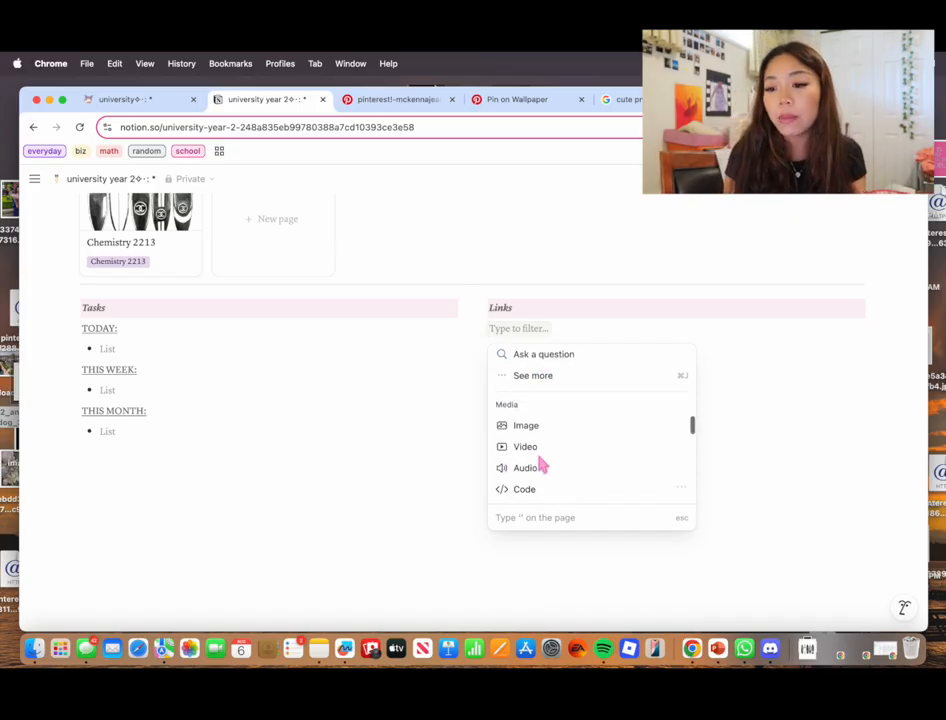
scroll(540, 465, "down", 4)
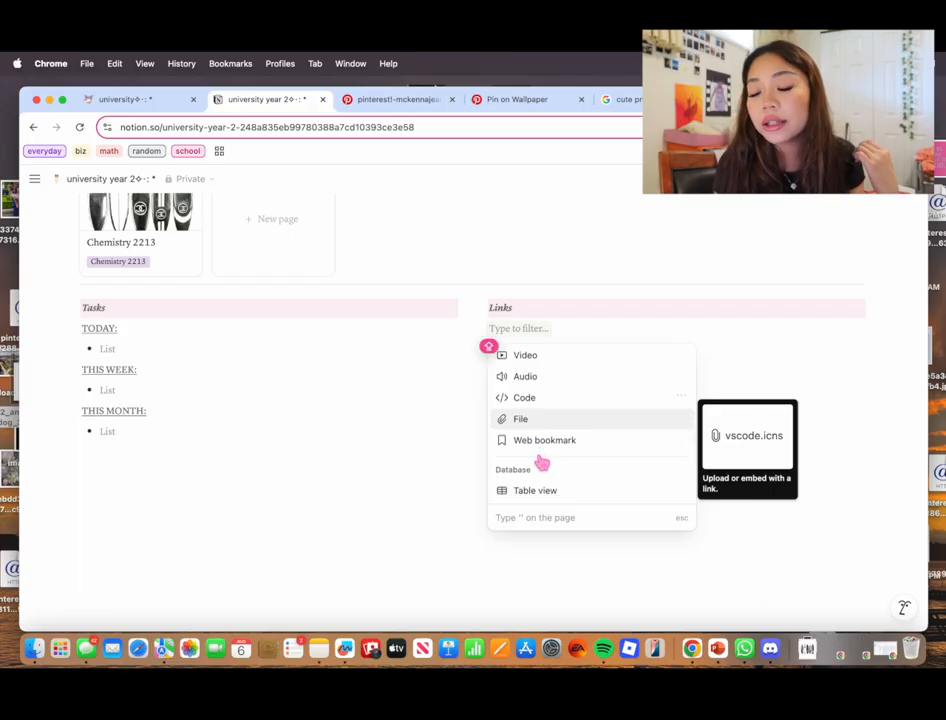
left_click(536, 421)
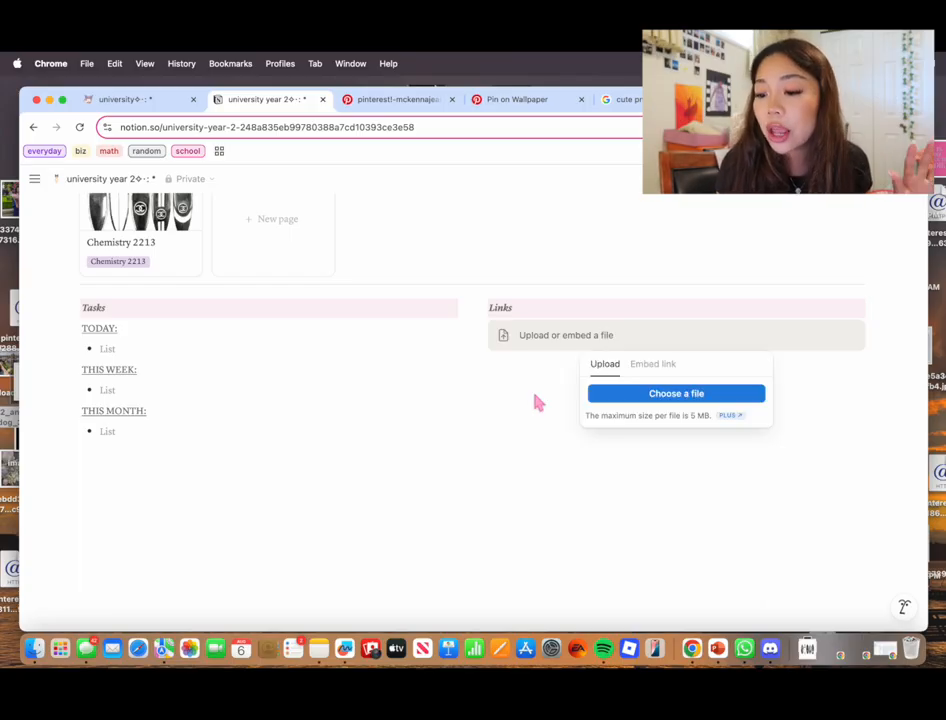
left_click(652, 366)
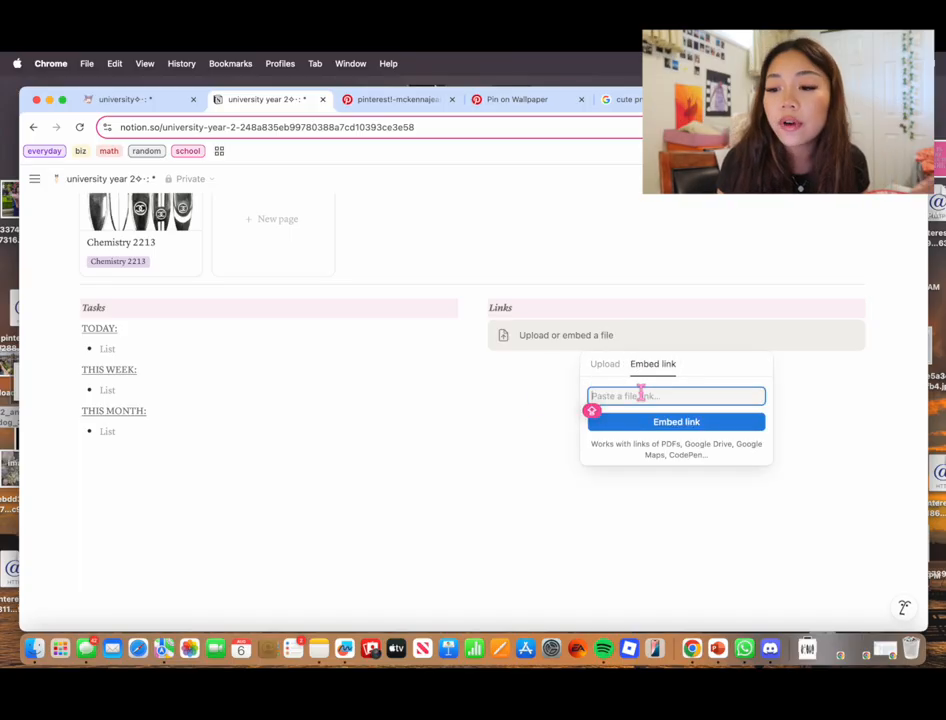
type("https://www.widgetbox.app/mywidgets")
left_click(650, 424)
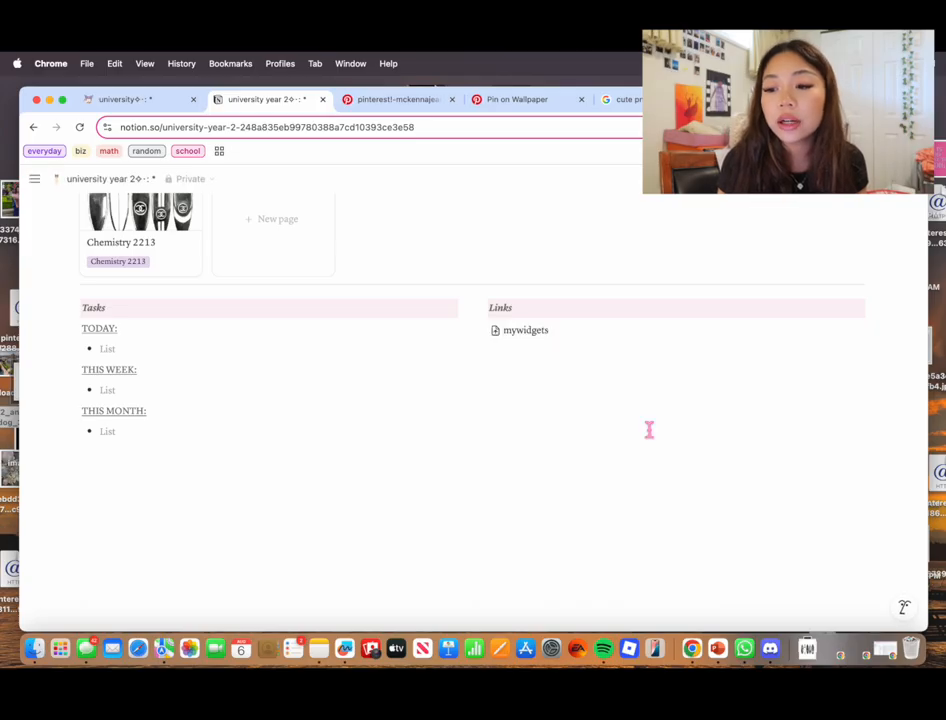
- Test the mywidgets link and close the page it opens, and check the MISC. section on the university page
left_click(534, 340)
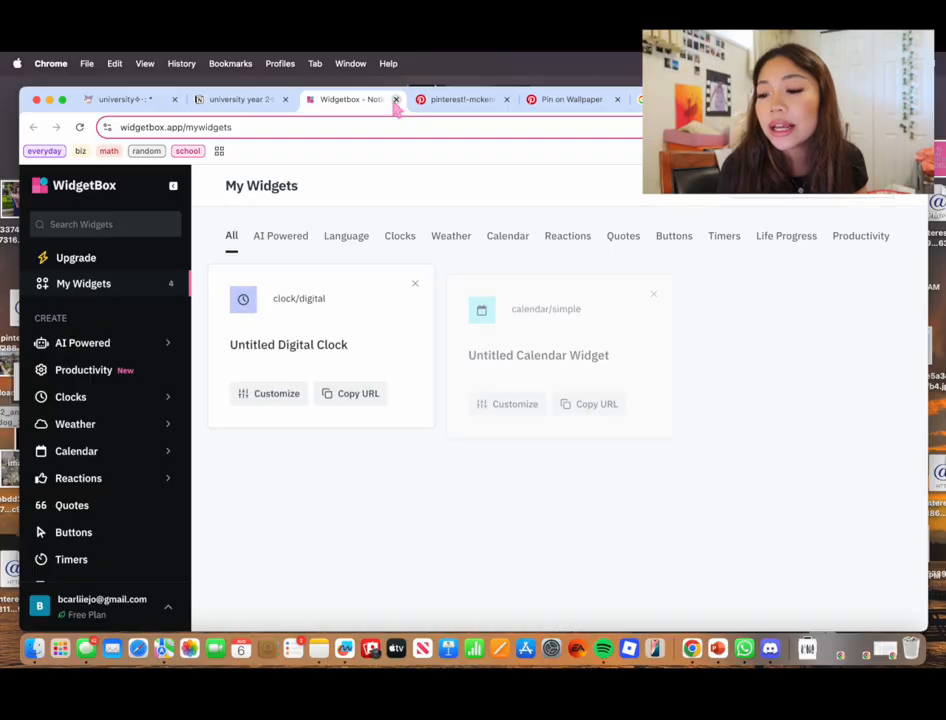
left_click(396, 100)
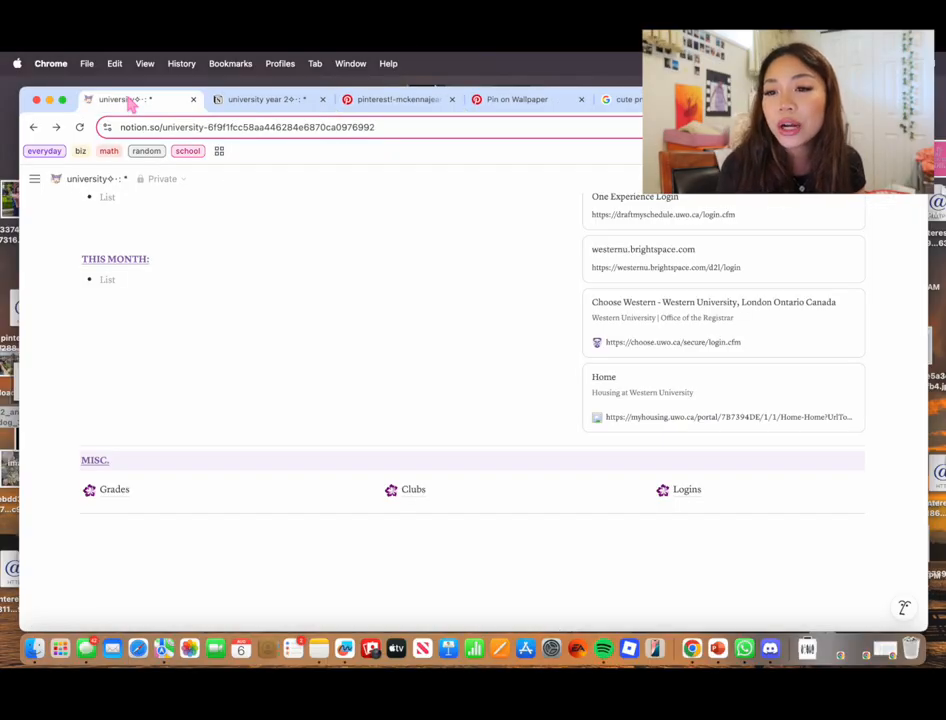
left_click(234, 100)
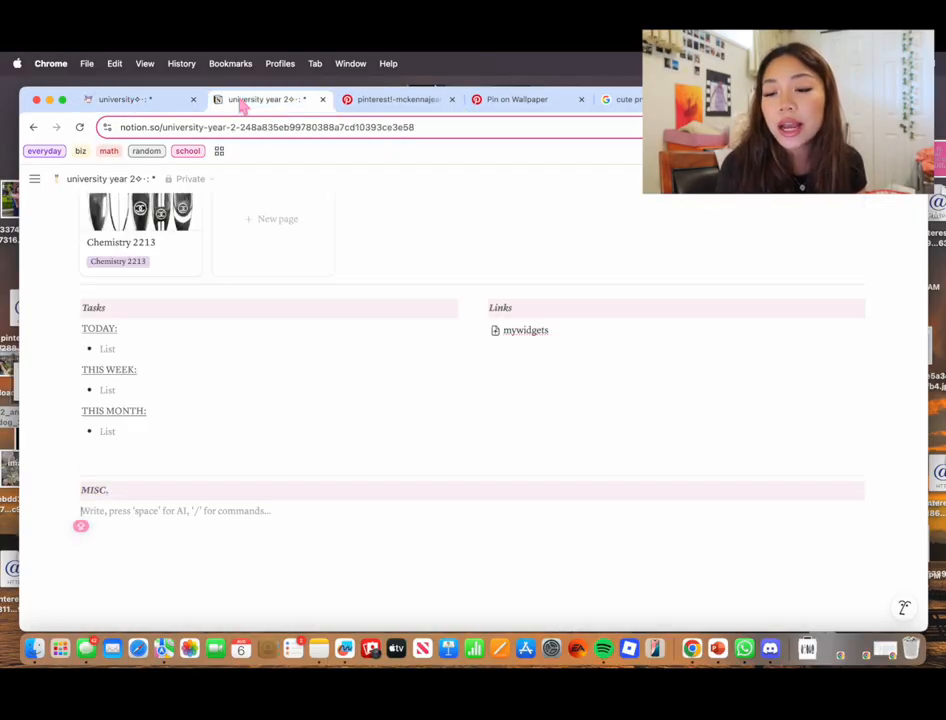
- Add a subpage titled CLUBS under the MISC. heading and return to the university year 2 page
left_click(55, 512)
scroll(144, 418, "down", 3)
scroll(145, 420, "down", 3)
left_click(146, 417)
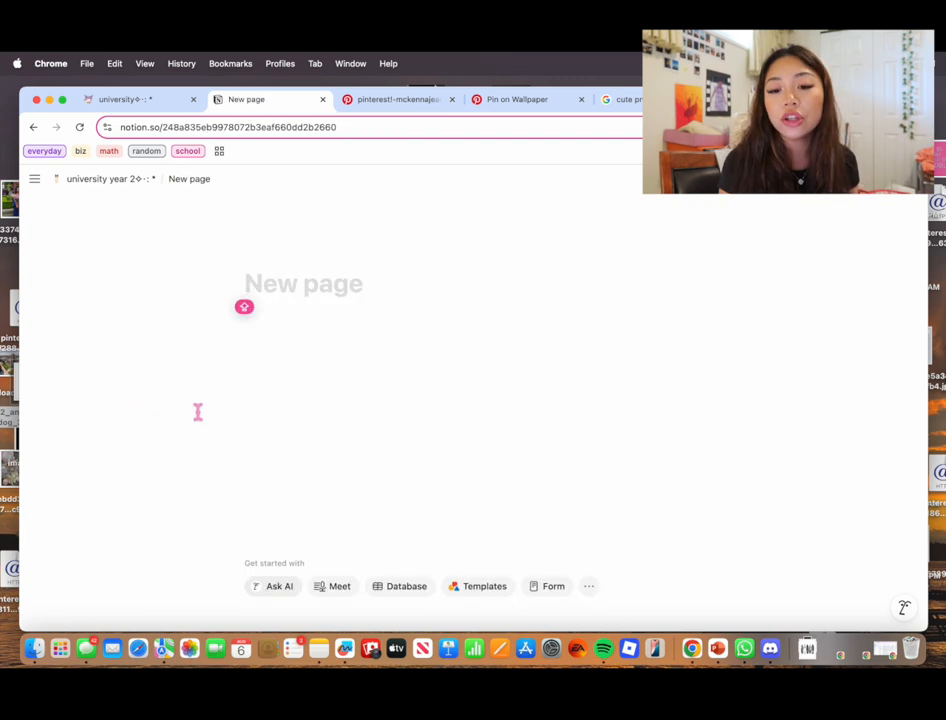
type("CL")
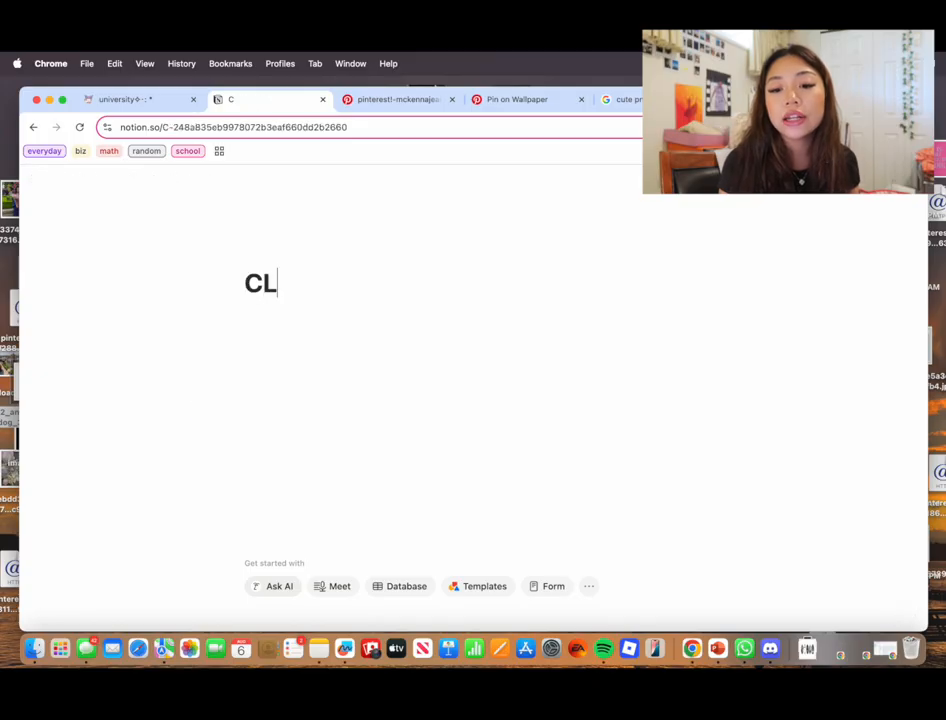
type("UBS")
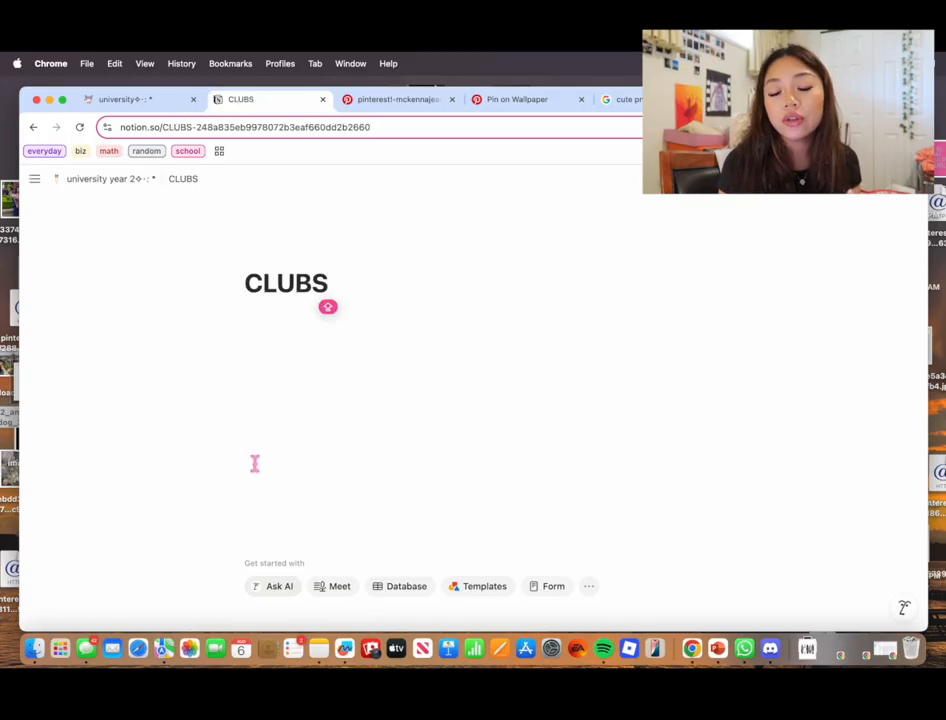
left_click(33, 127)
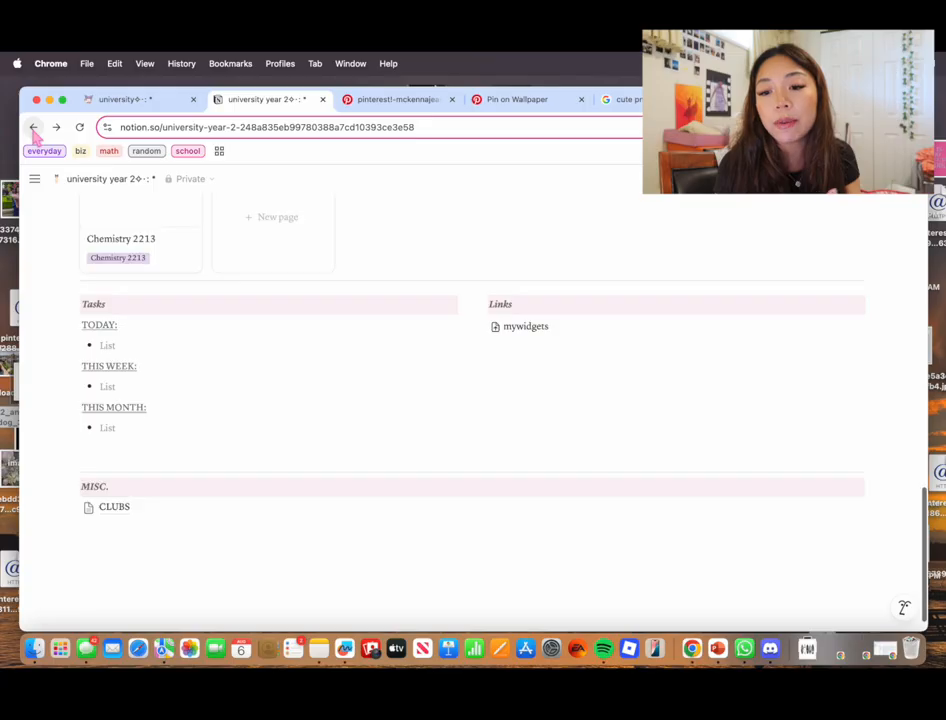
- Set the icon of the CLUBS page to a grey star
left_click(89, 507)
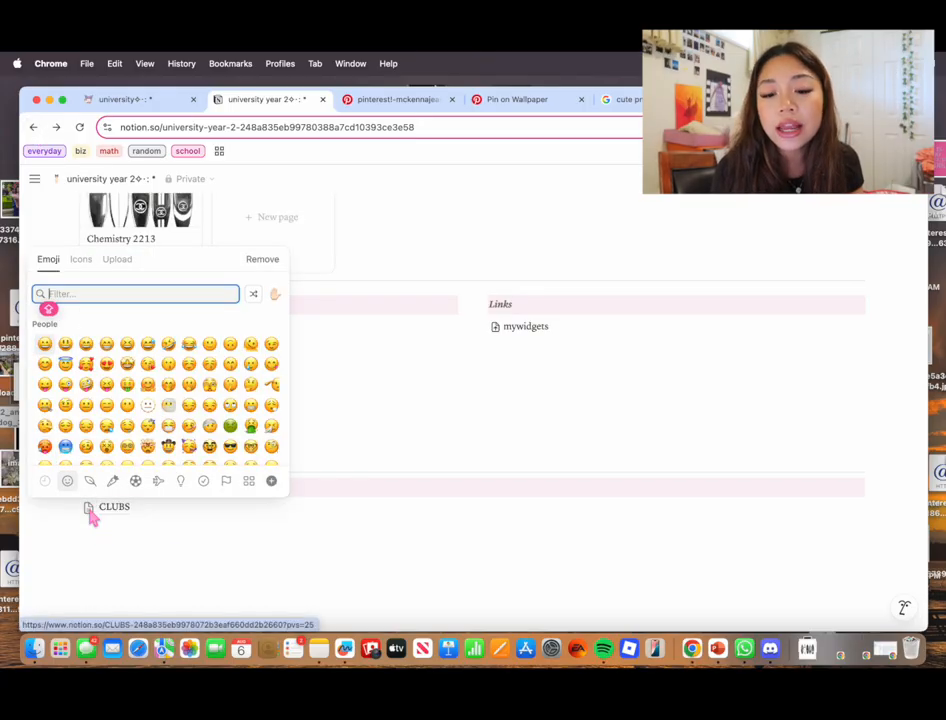
left_click(92, 263)
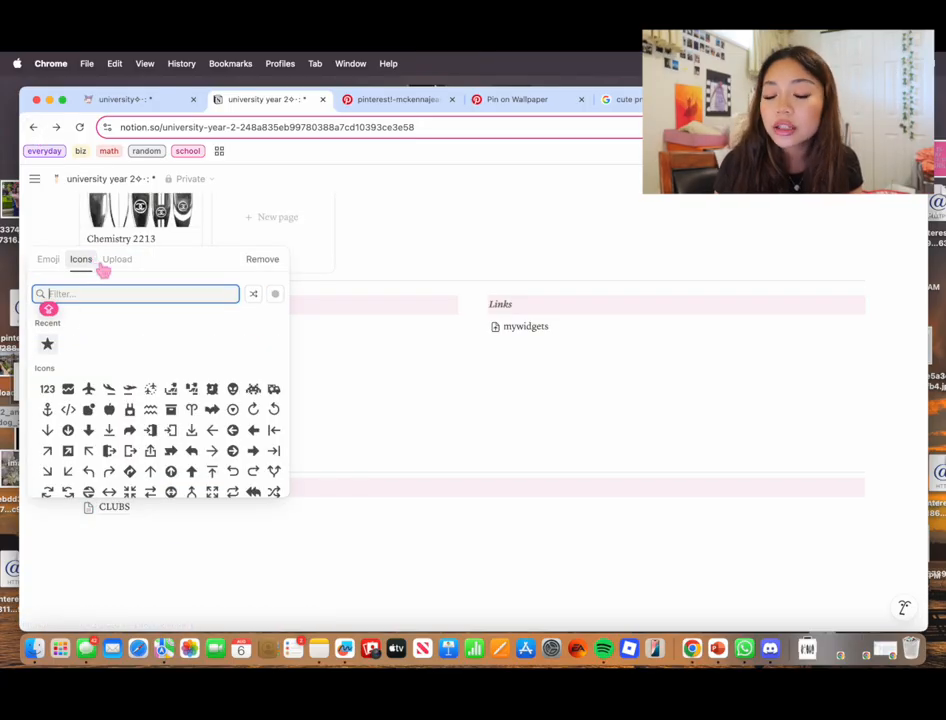
left_click(47, 344)
left_click(70, 366)
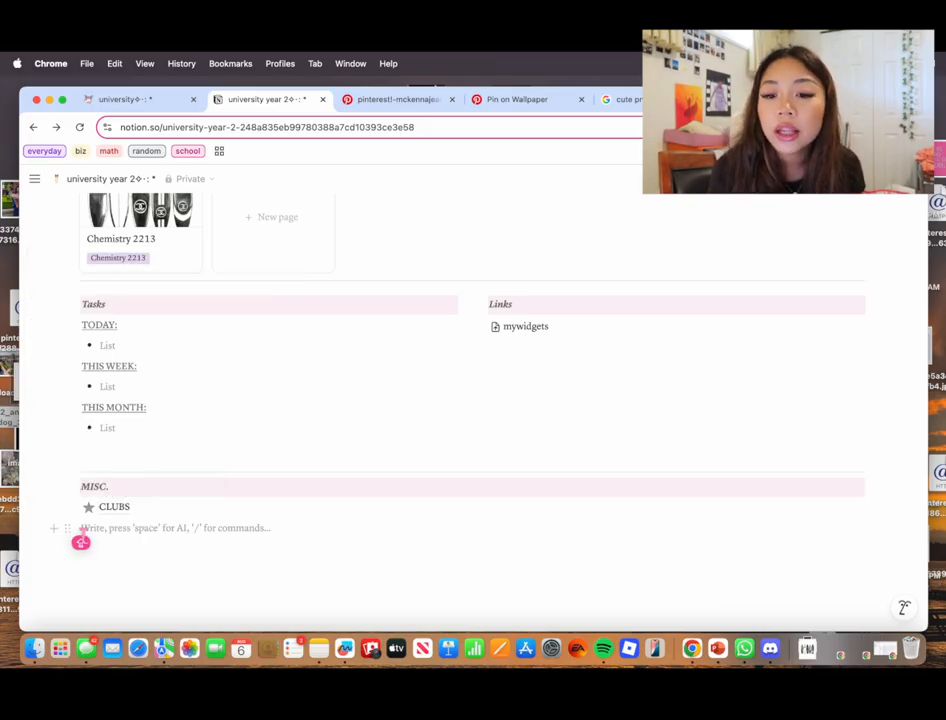
- Show the browser in full screen and review the whole university year 2 page, from its cover down to the MISC. section
key("ctrl+super+f")
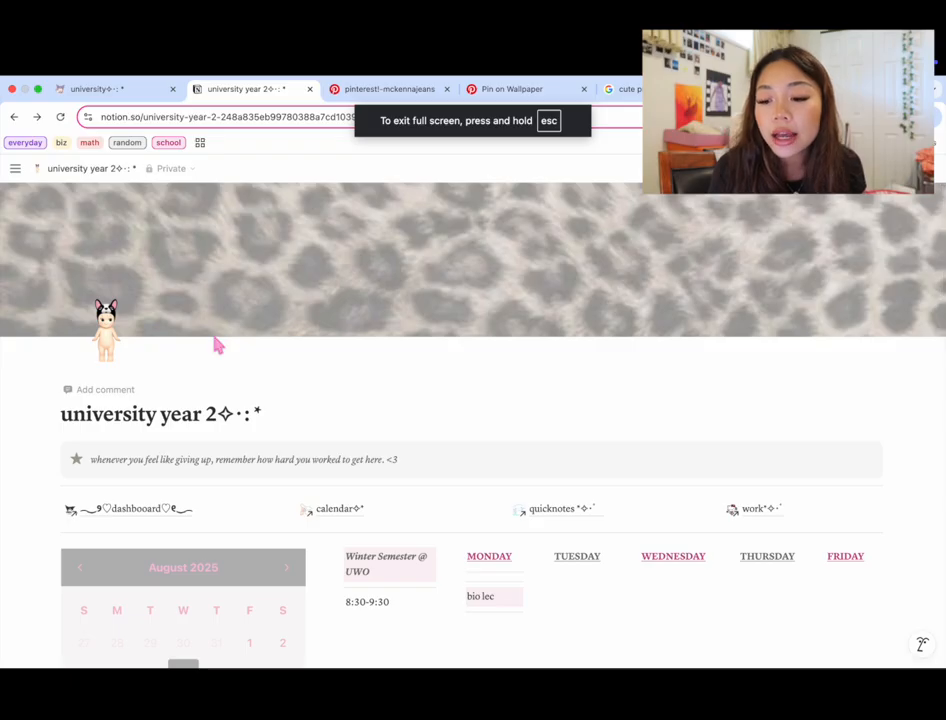
scroll(215, 340, "down", 3)
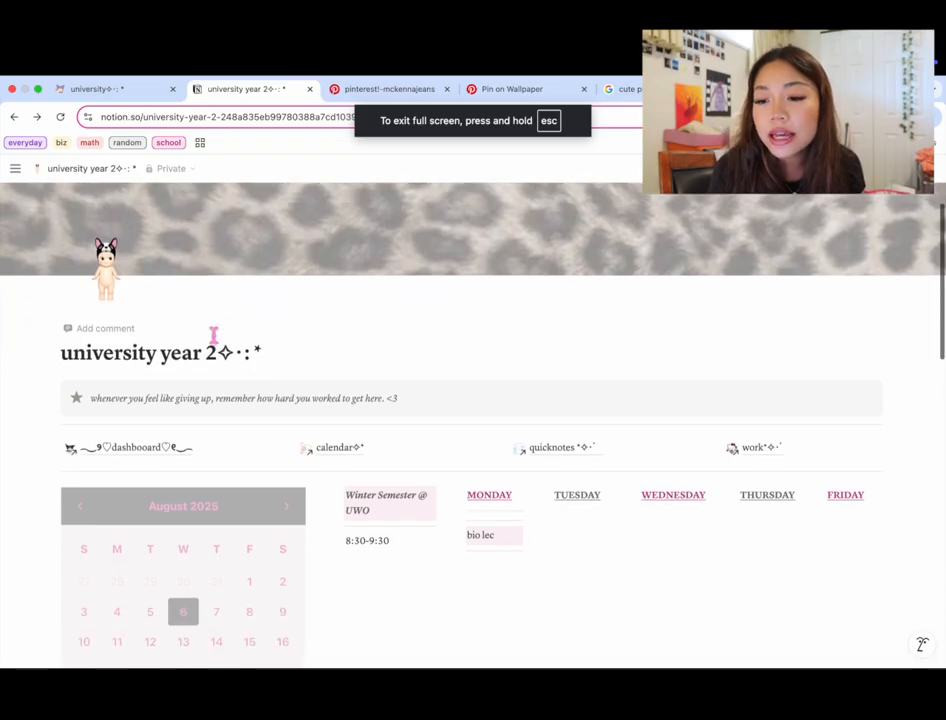
scroll(215, 340, "down", 3)
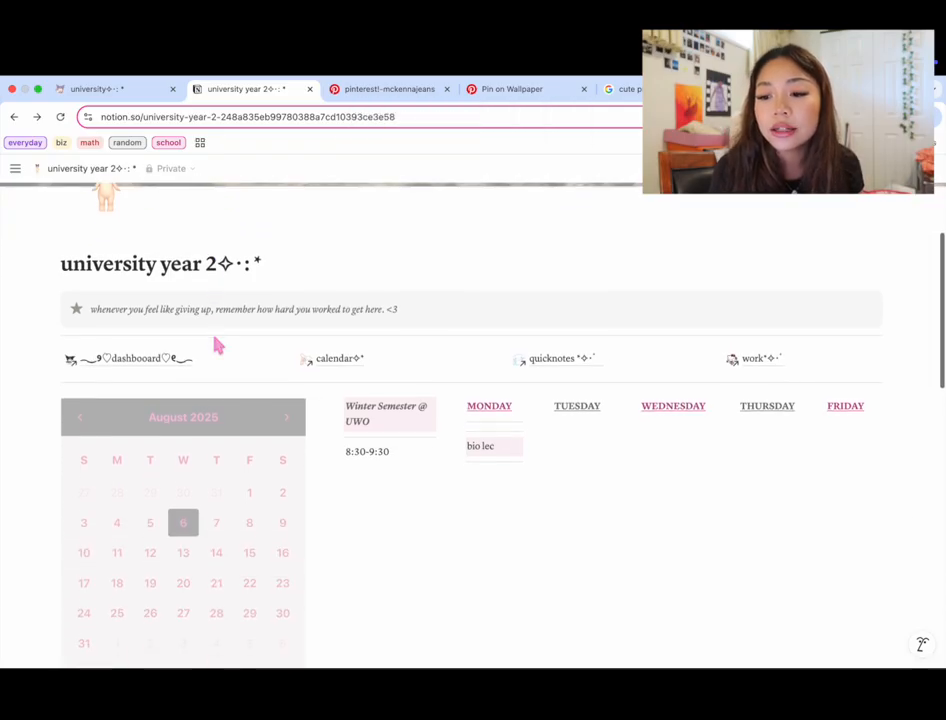
scroll(218, 345, "down", 5)
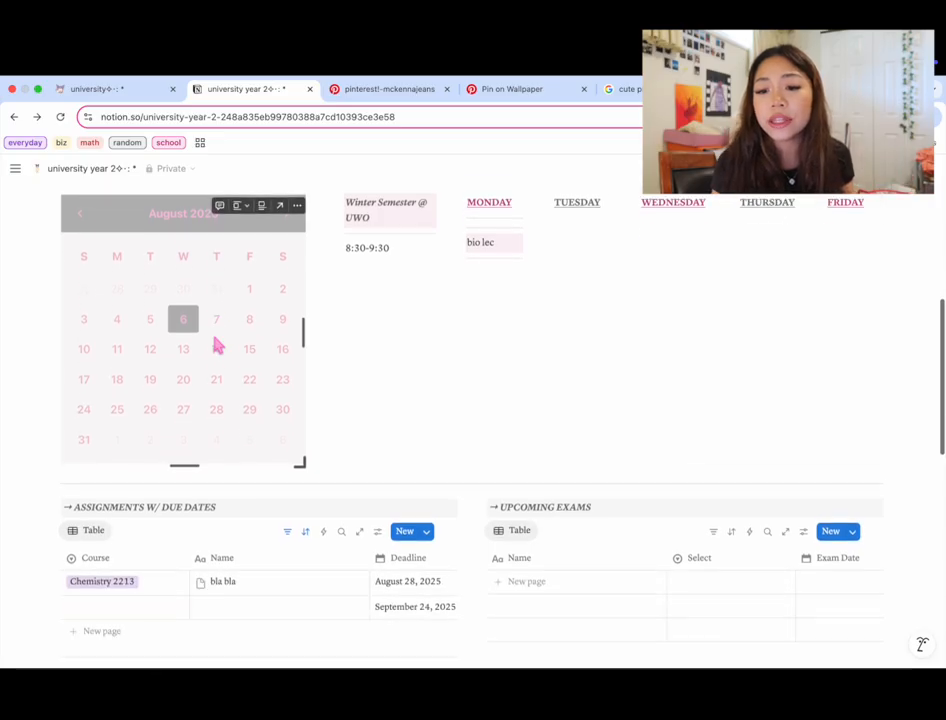
scroll(218, 345, "down", 4)
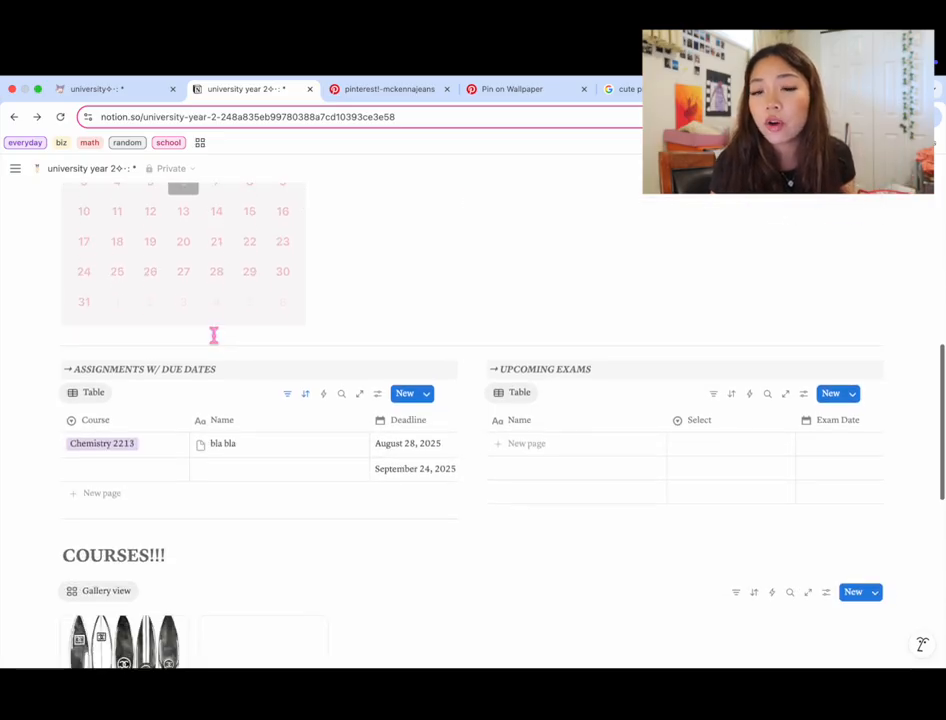
scroll(213, 335, "down", 3)
scroll(216, 342, "down", 5)
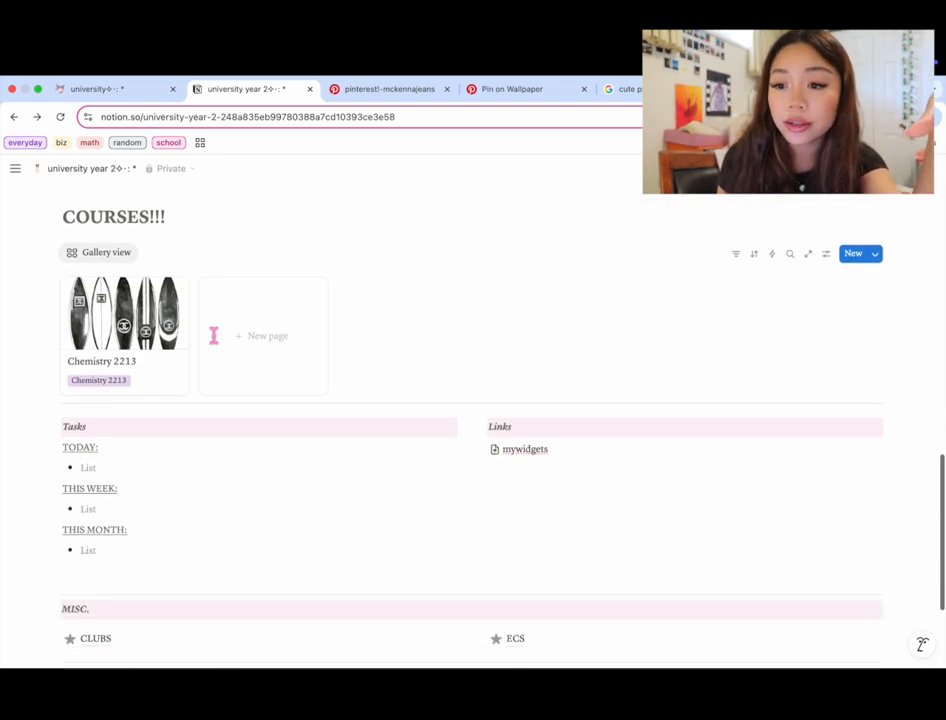
scroll(213, 335, "down", 3)
scroll(213, 335, "down", 2)
- Review the original university page from its cover through the timetable, tables and Courses gallery to the Tasks, Links and MISC. sections
left_click(122, 92)
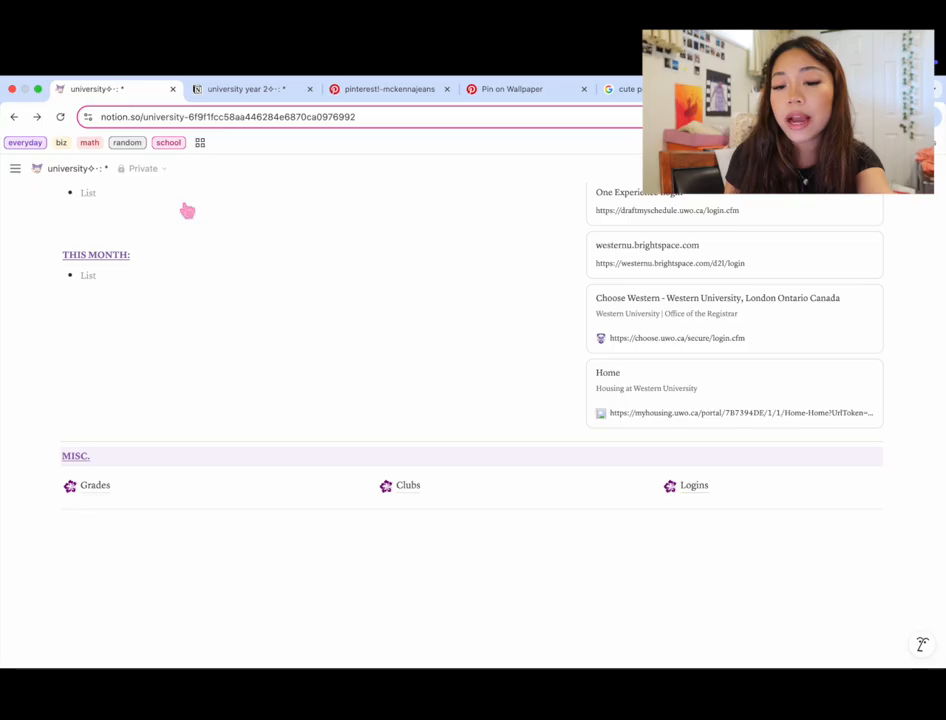
scroll(241, 327, "up", 15)
scroll(241, 327, "down", 2)
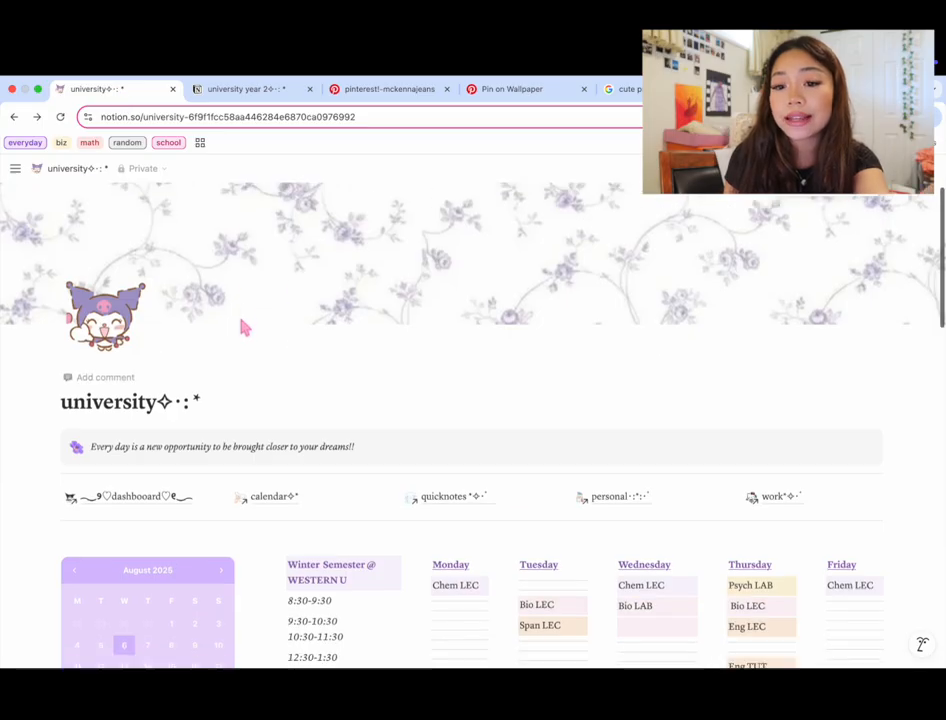
scroll(239, 316, "down", 3)
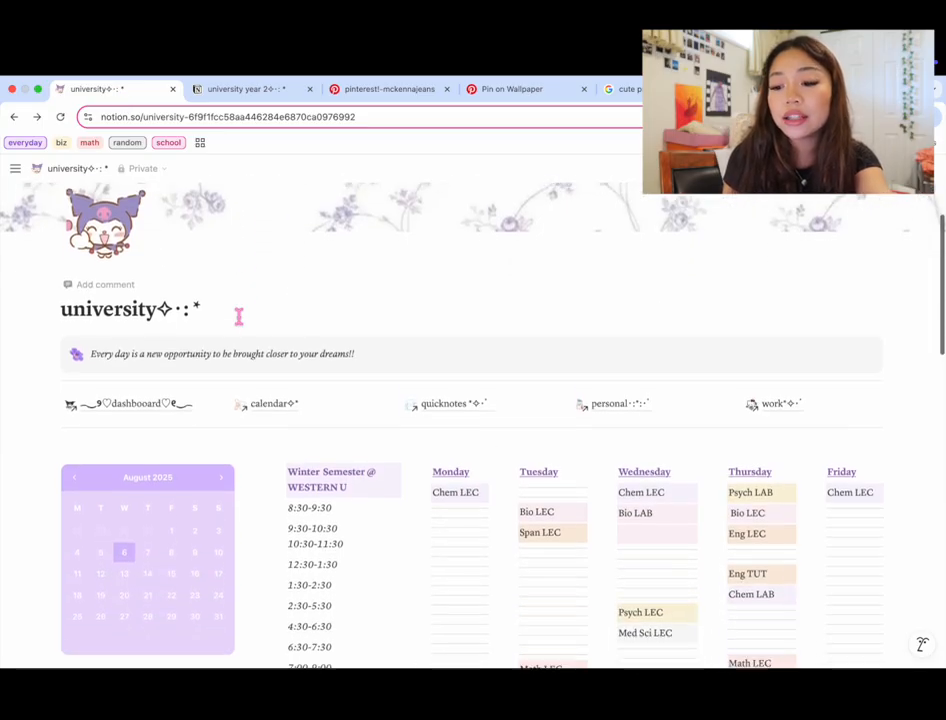
scroll(239, 316, "down", 3)
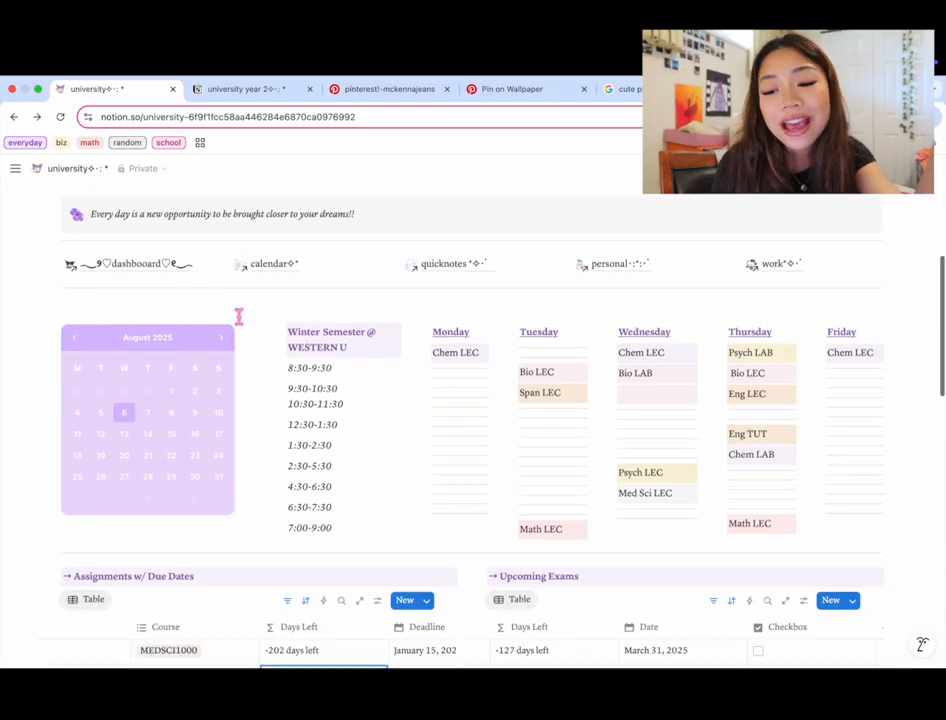
scroll(238, 314, "down", 3)
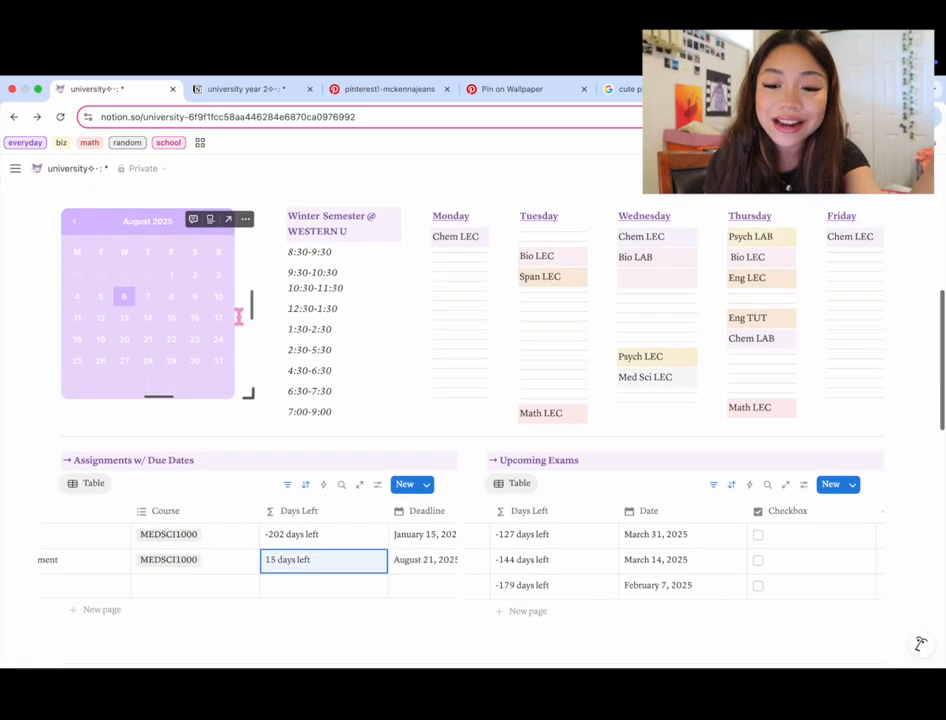
scroll(239, 316, "down", 3)
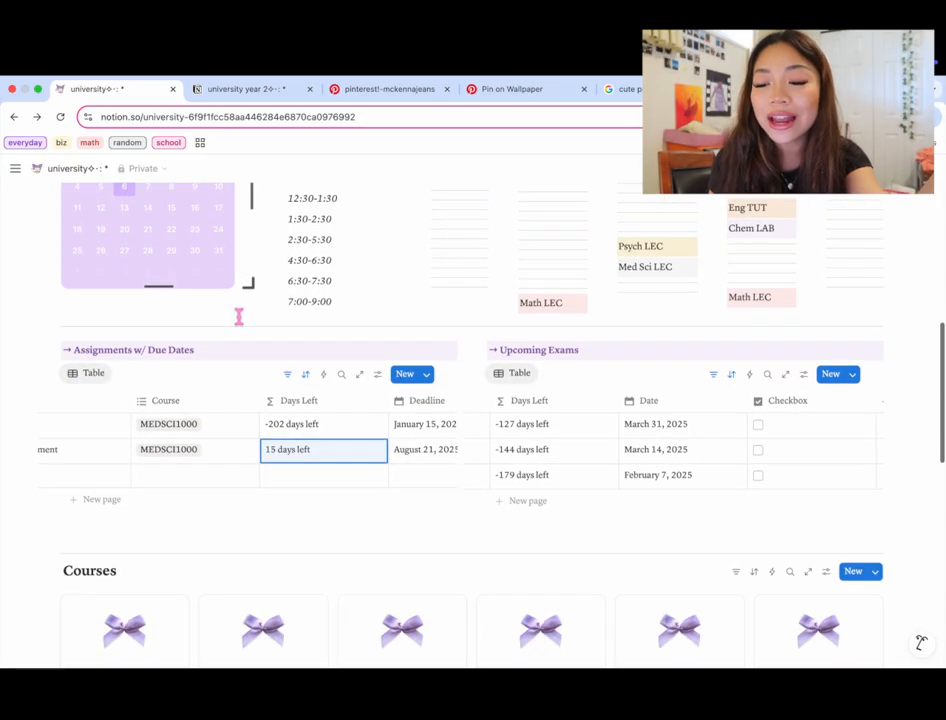
scroll(239, 316, "down", 5)
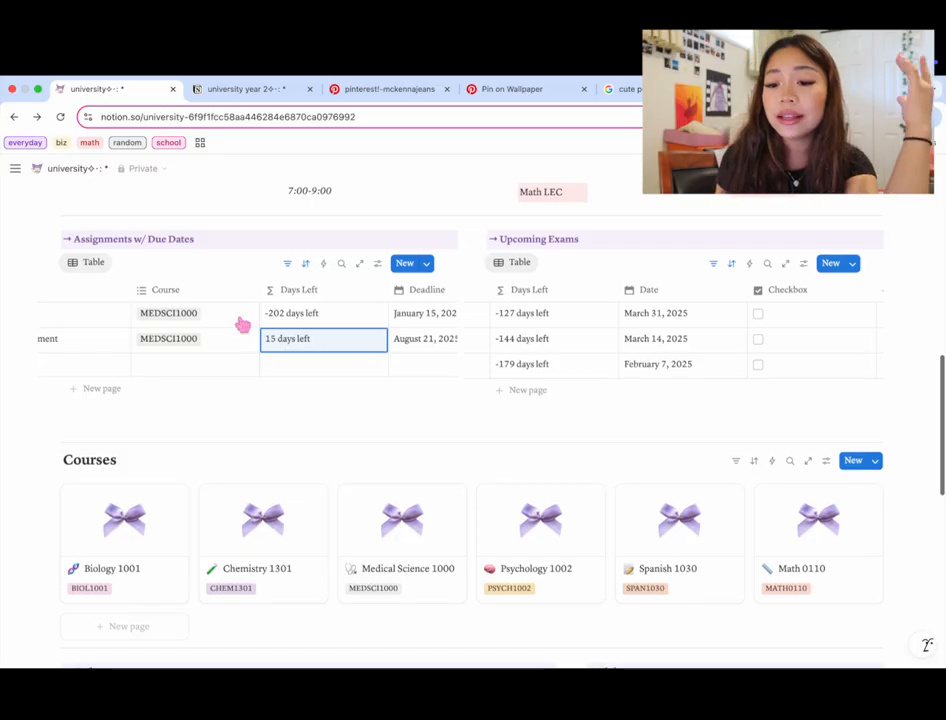
scroll(240, 320, "down", 6)
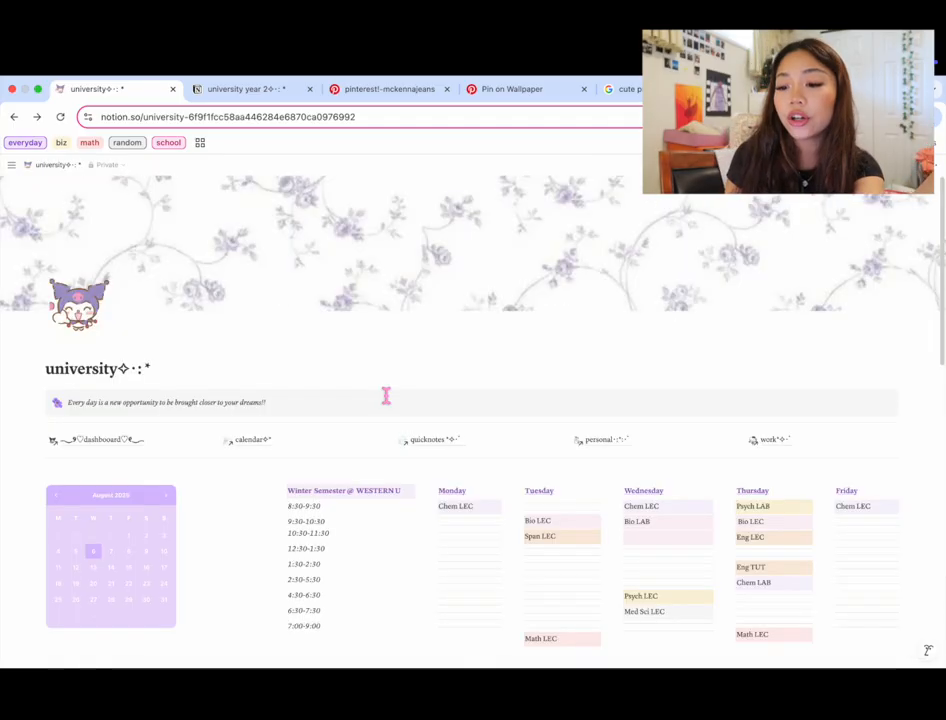
scroll(386, 396, "down", 3)
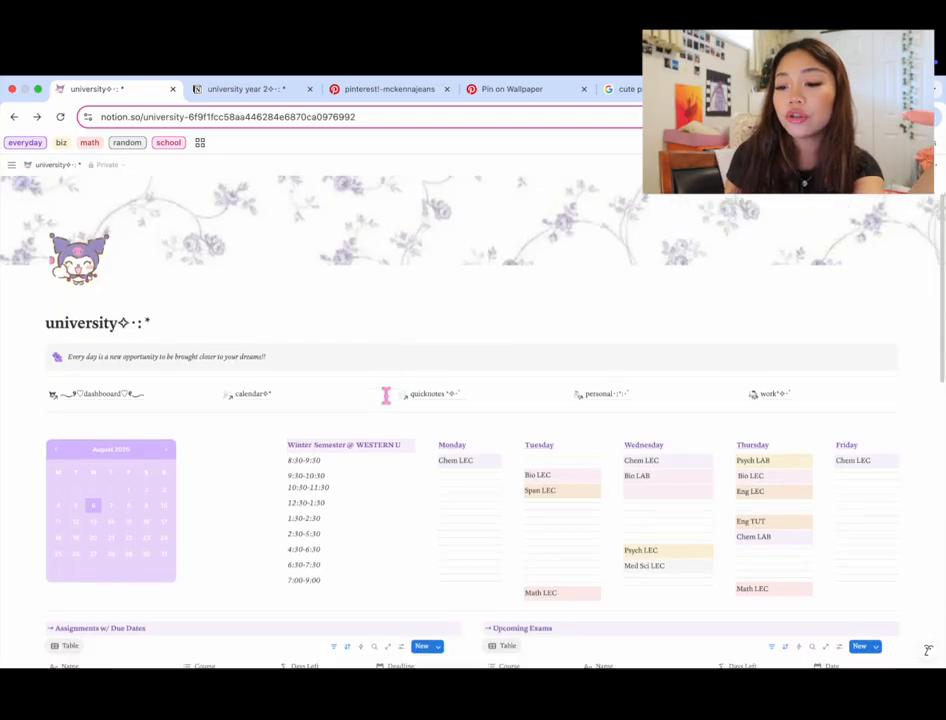
scroll(386, 396, "down", 4)
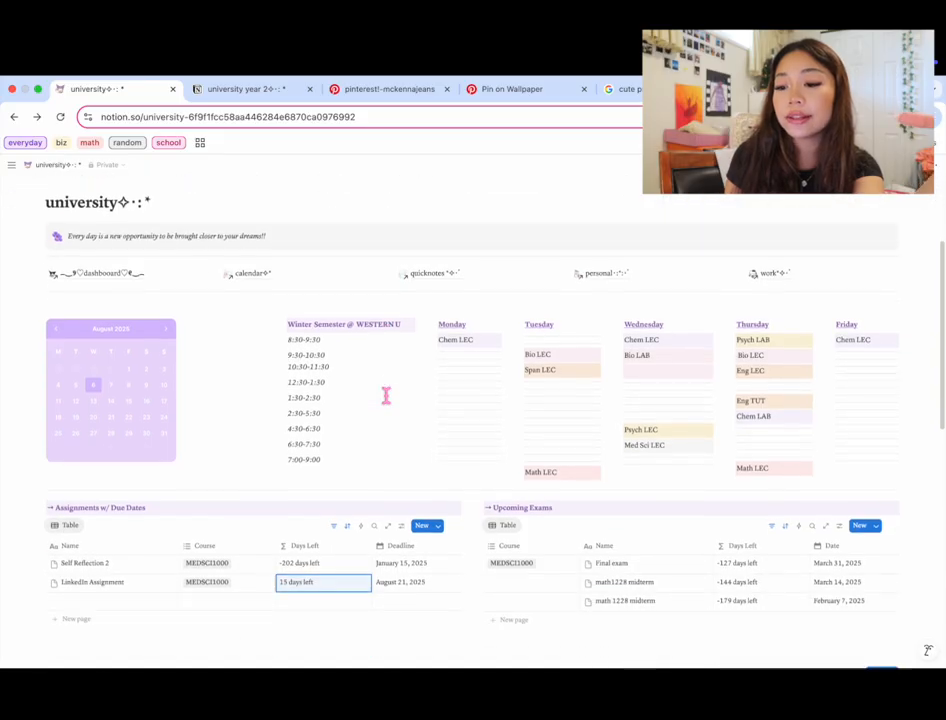
scroll(386, 396, "down", 4)
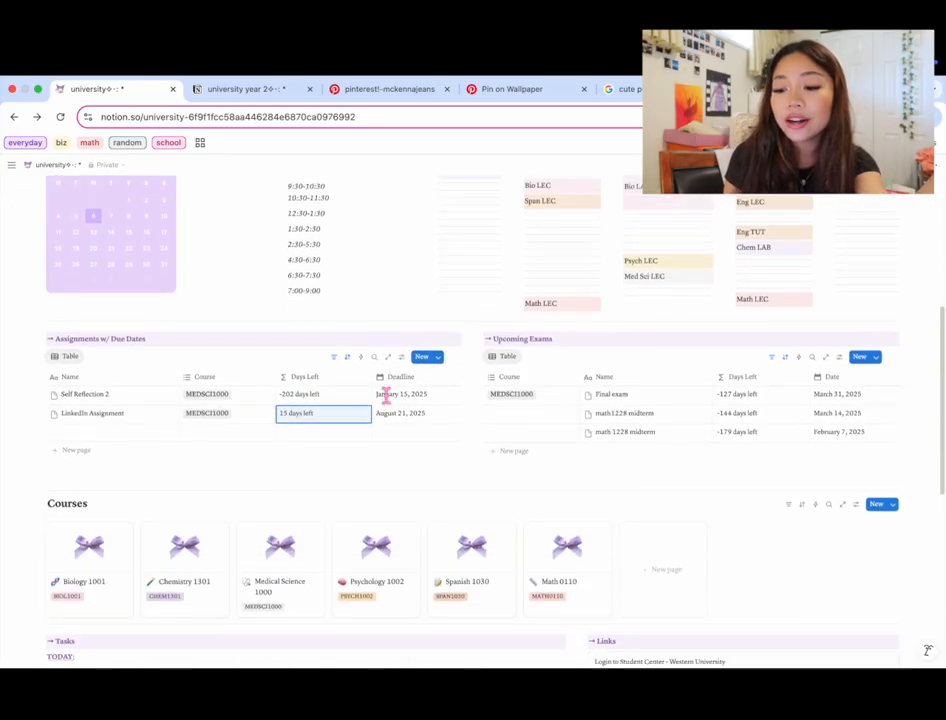
scroll(386, 398, "down", 4)
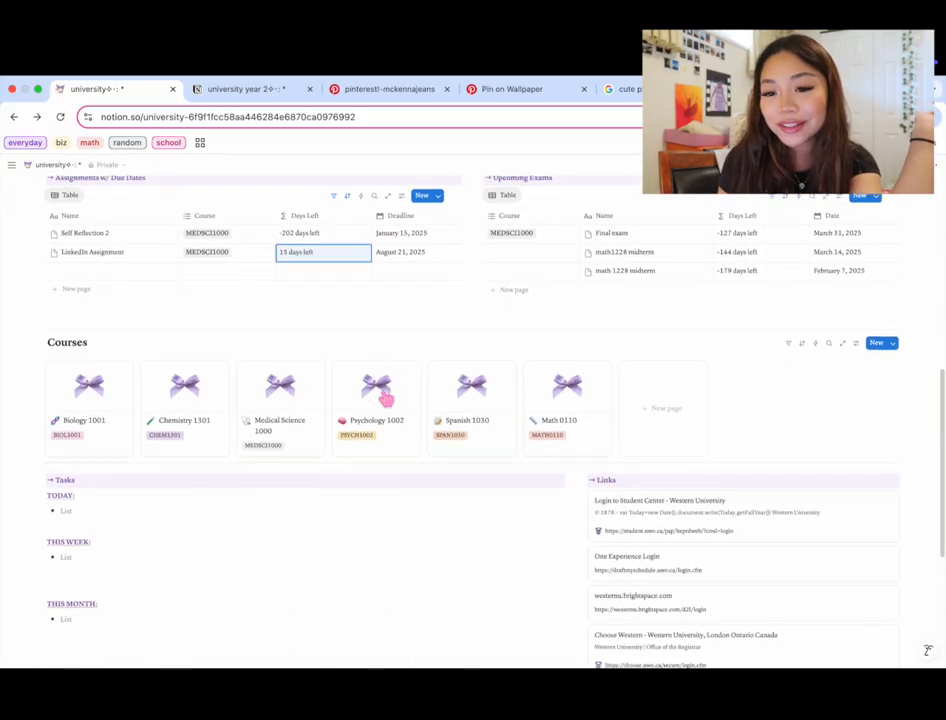
scroll(386, 398, "down", 4)
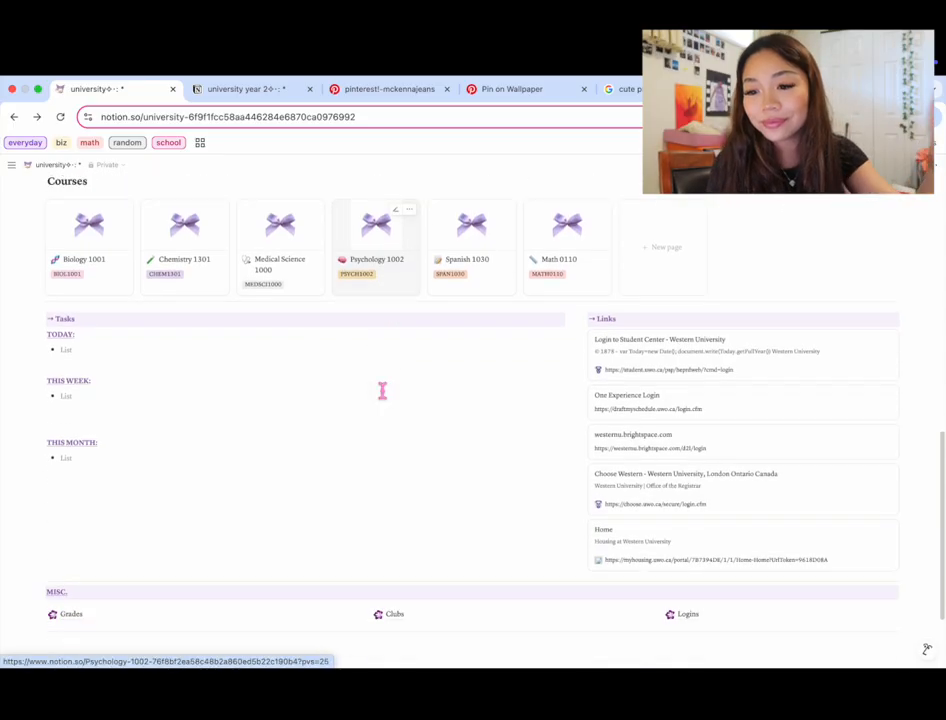